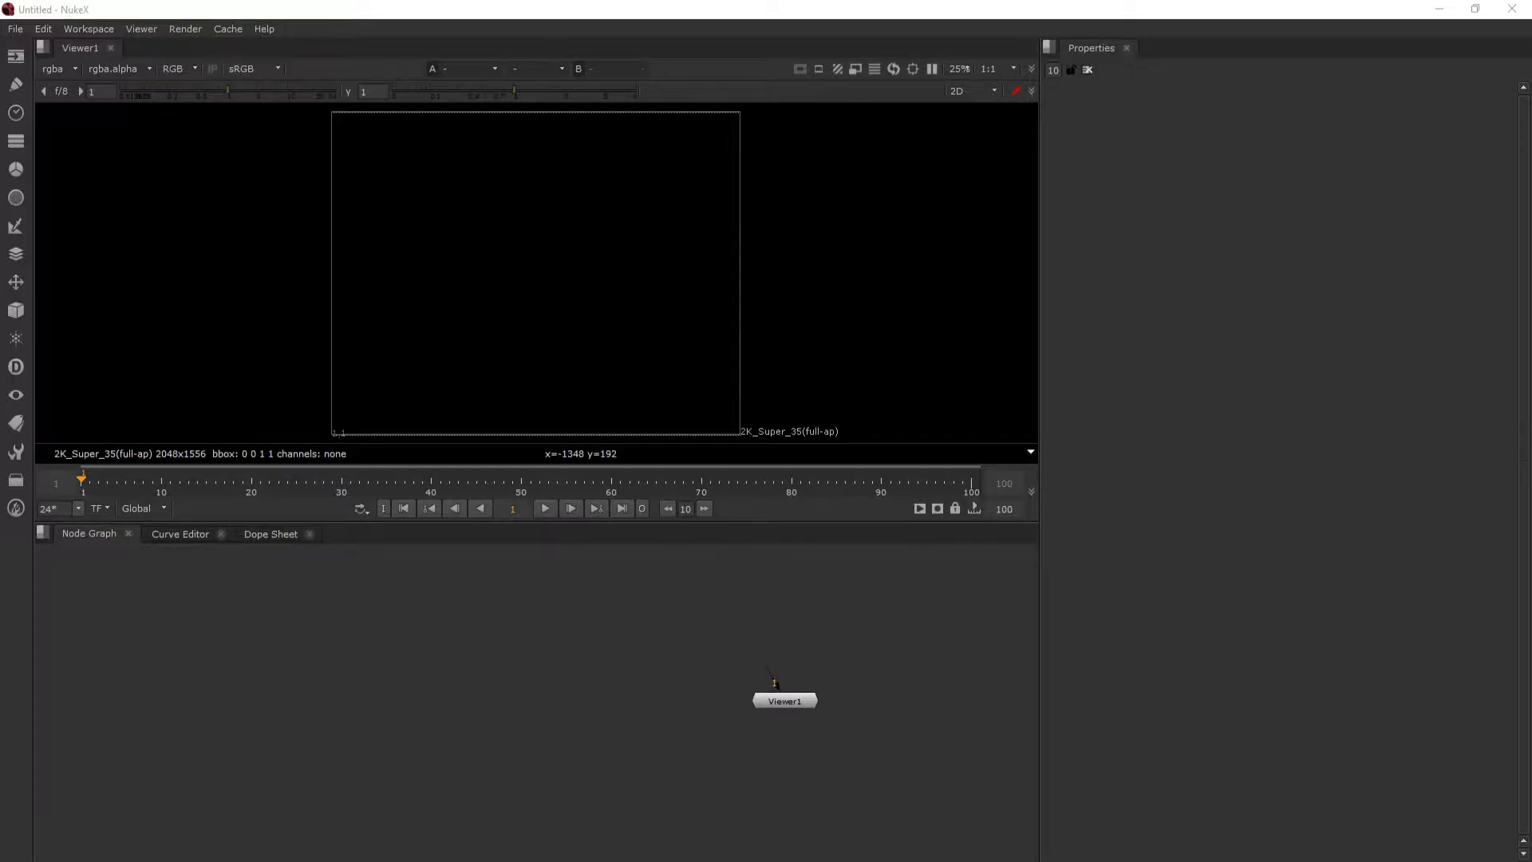
- Import the 3D render sequence into the node graph from the RENDER folder inside QUANG
drag(833, 177, 886, 102)
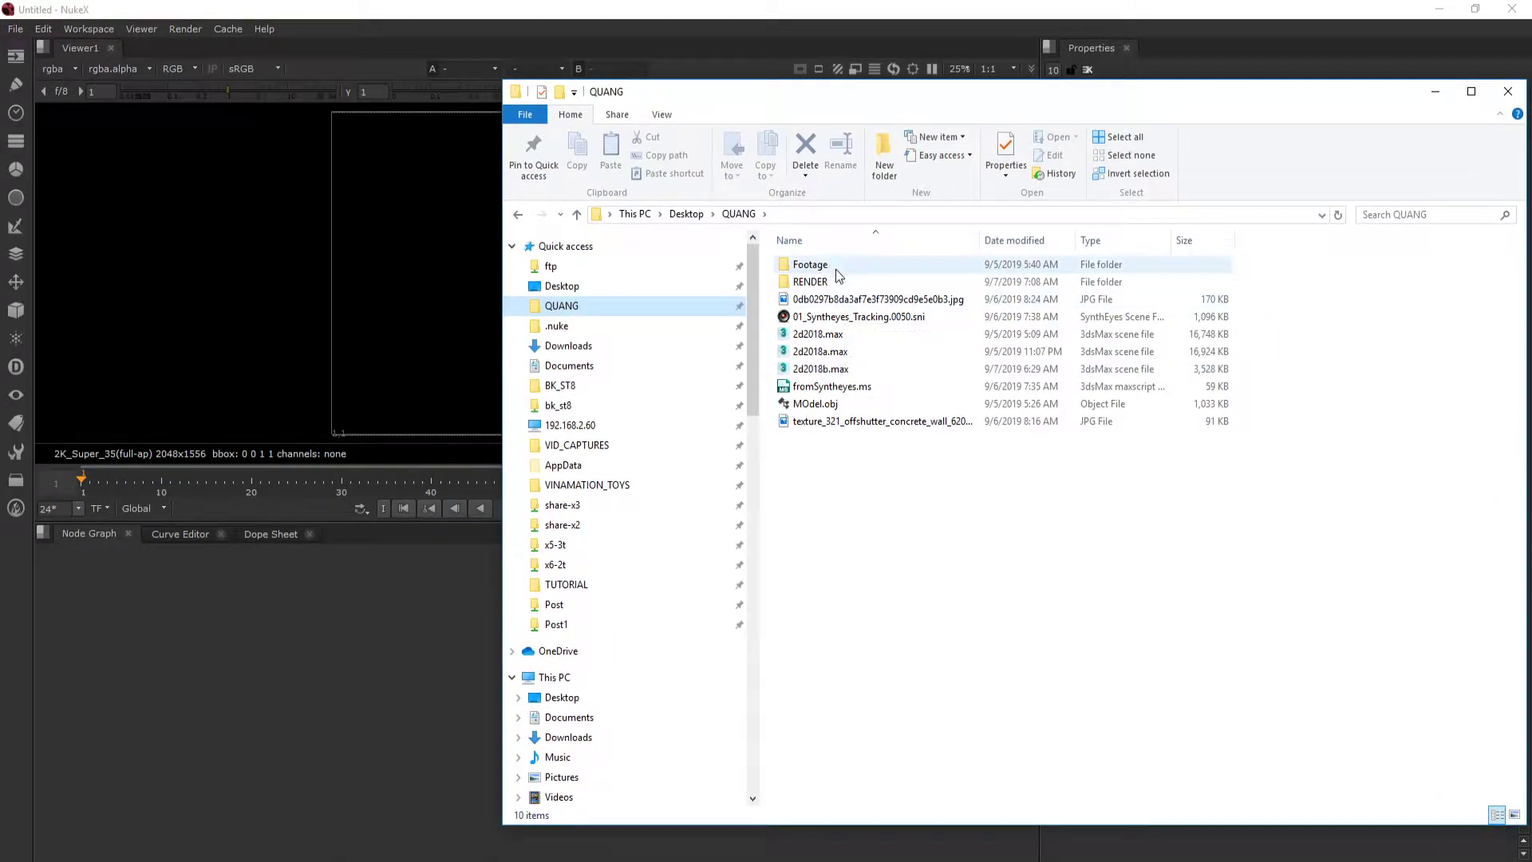
double_click(807, 282)
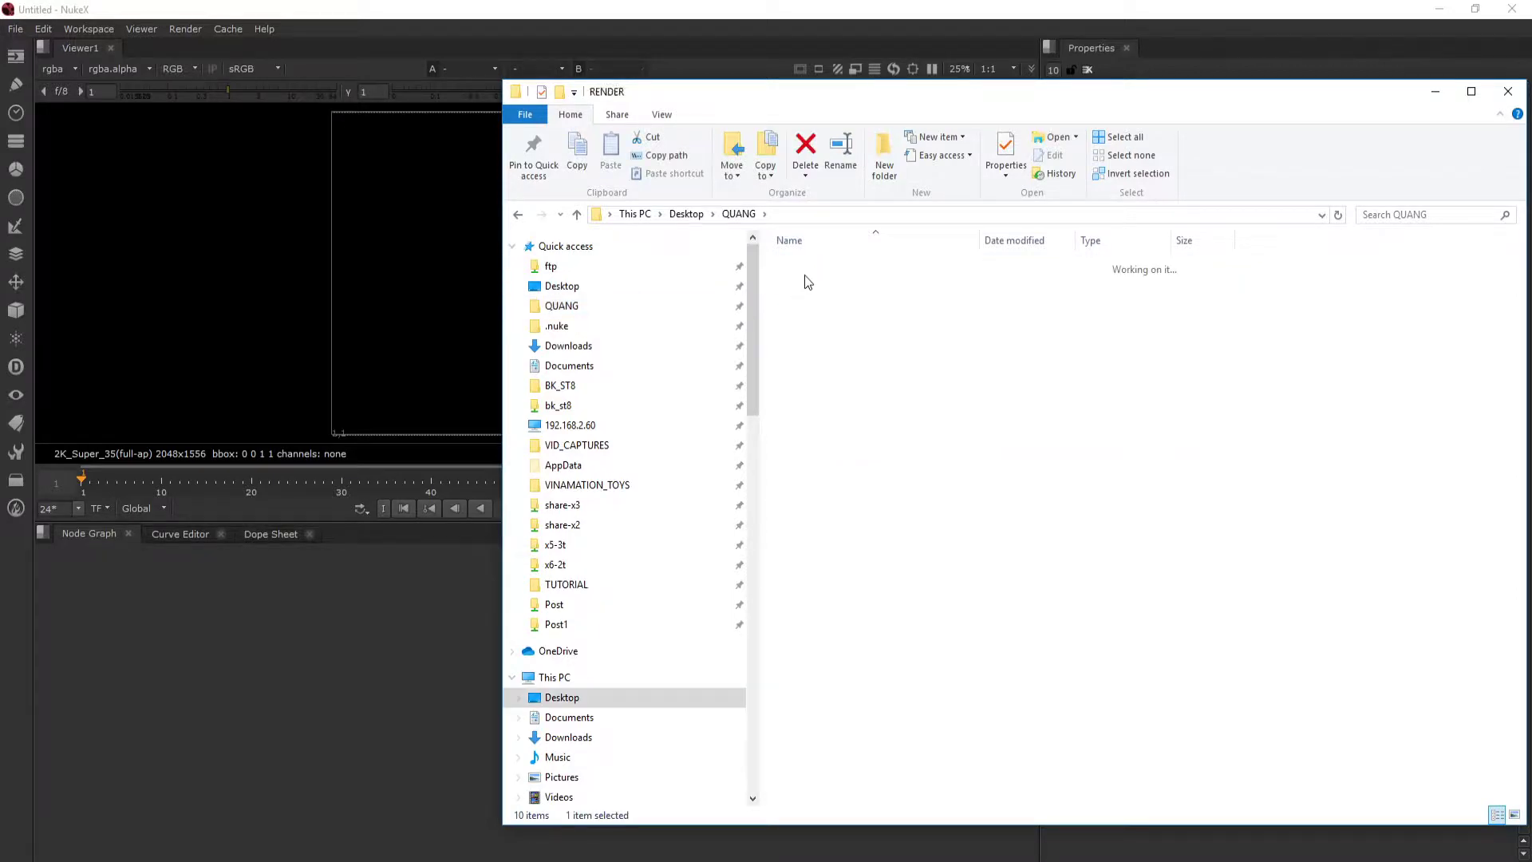
key(alt+Left)
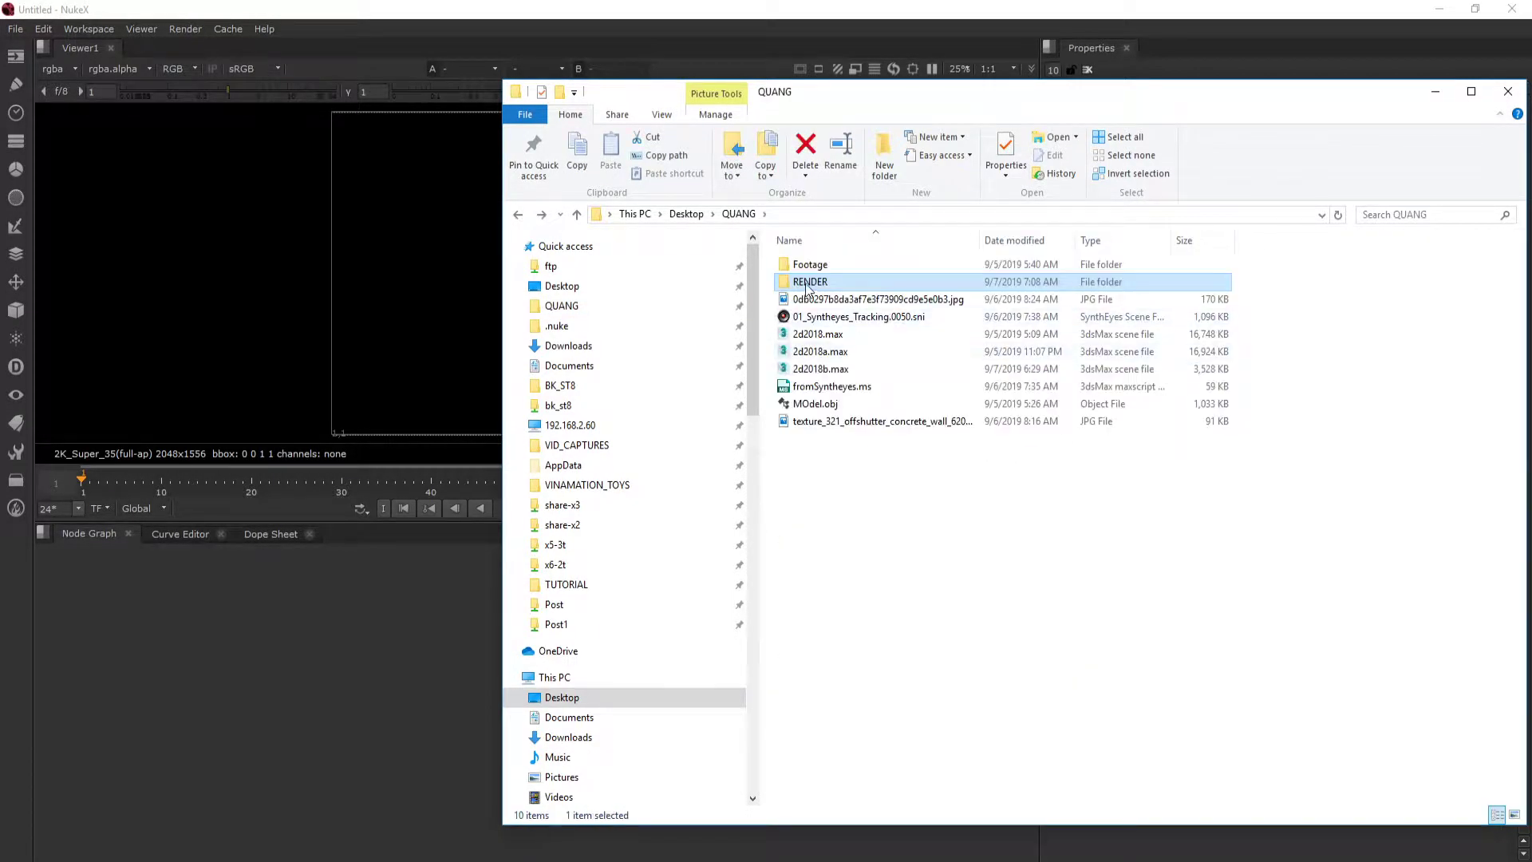
drag(808, 288, 389, 604)
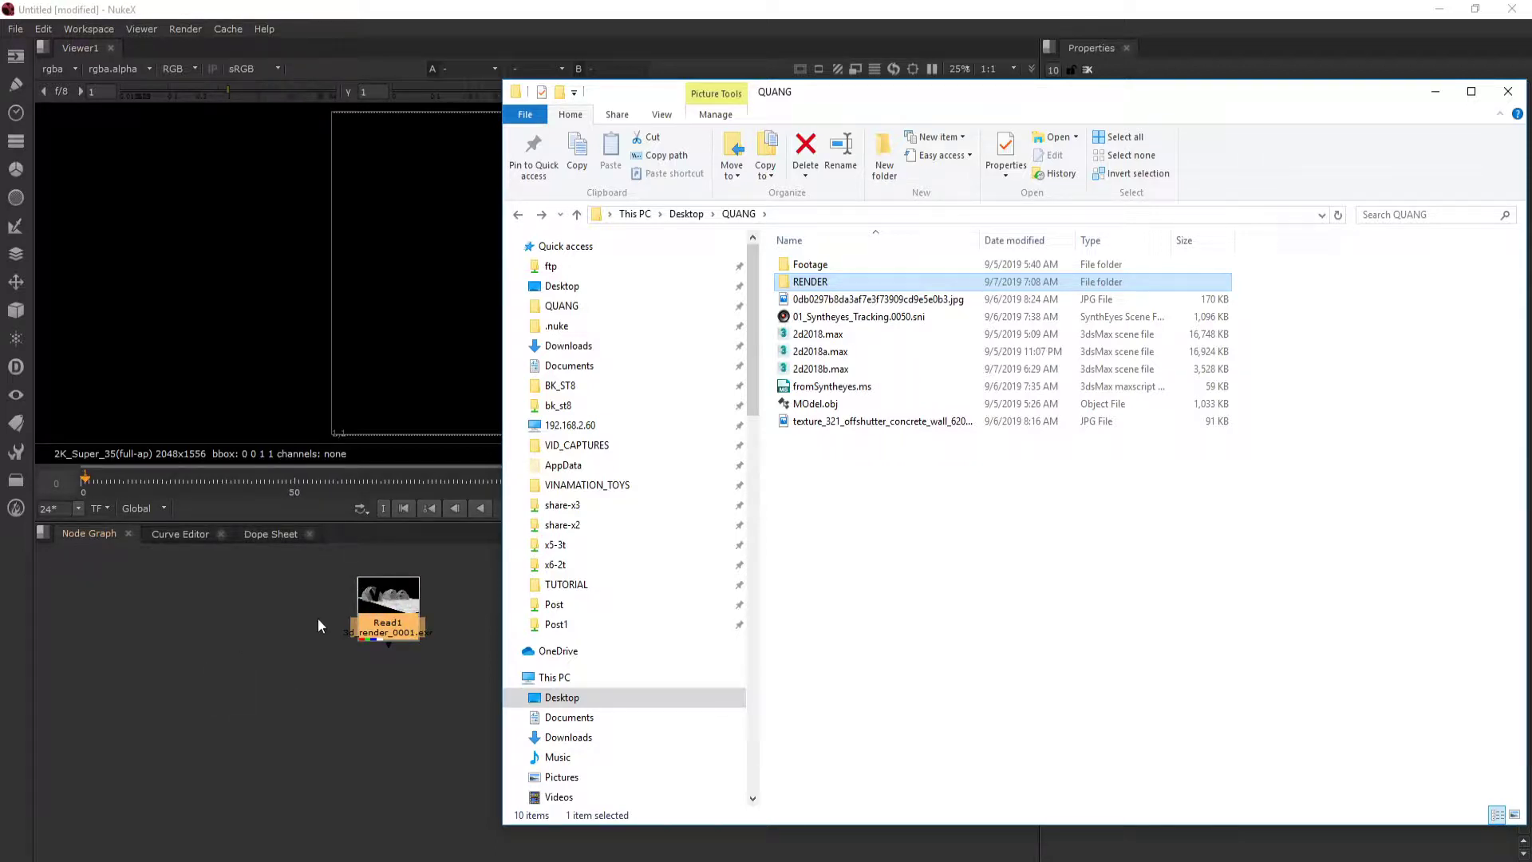
- Import the contents of the Footage folder into the node graph and minimize the file window
click(836, 265)
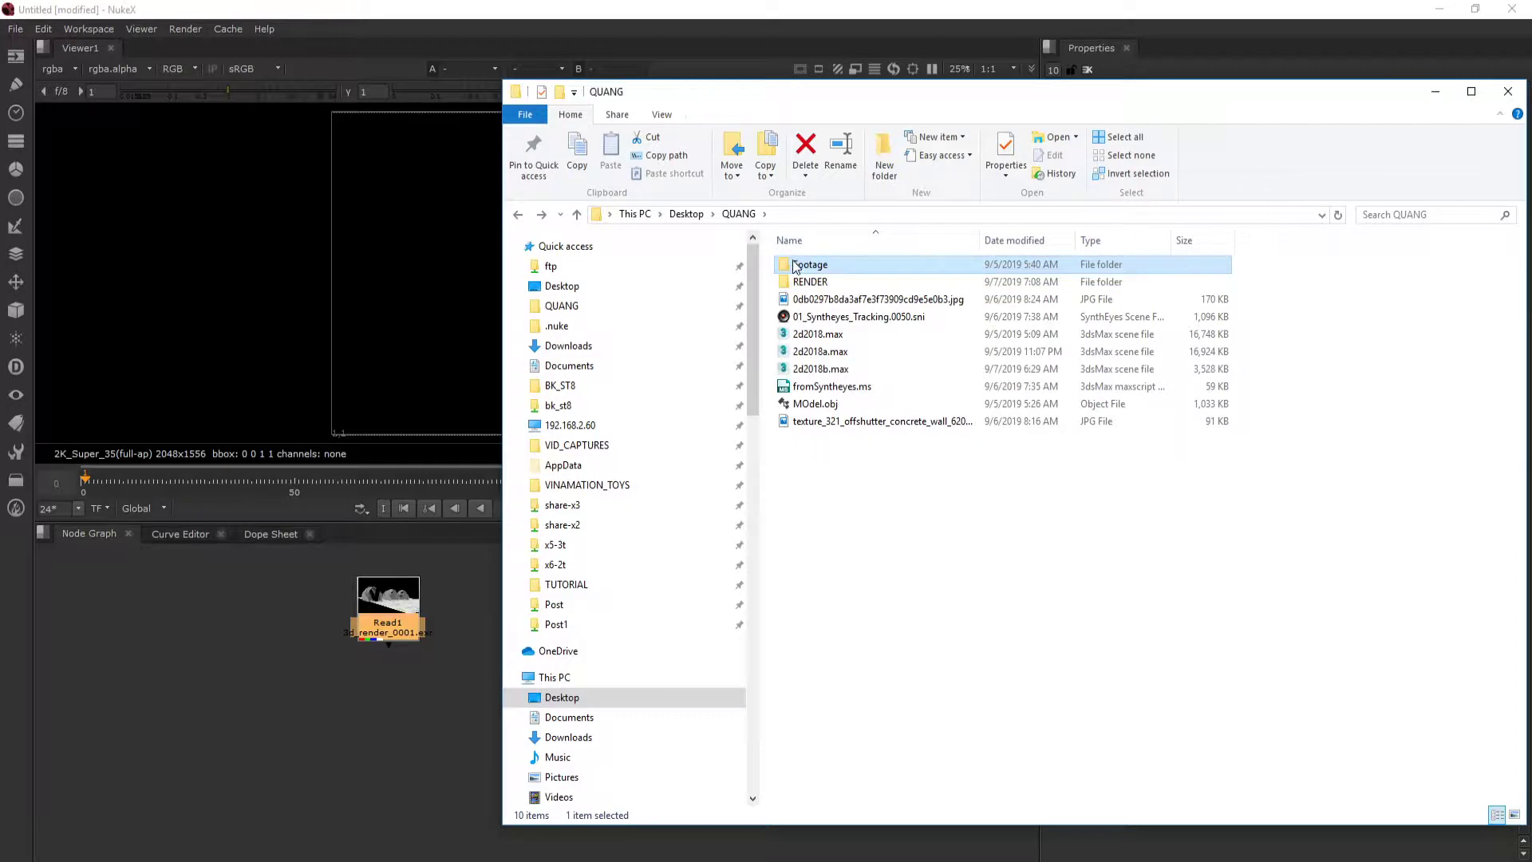
double_click(796, 266)
key(alt+Left)
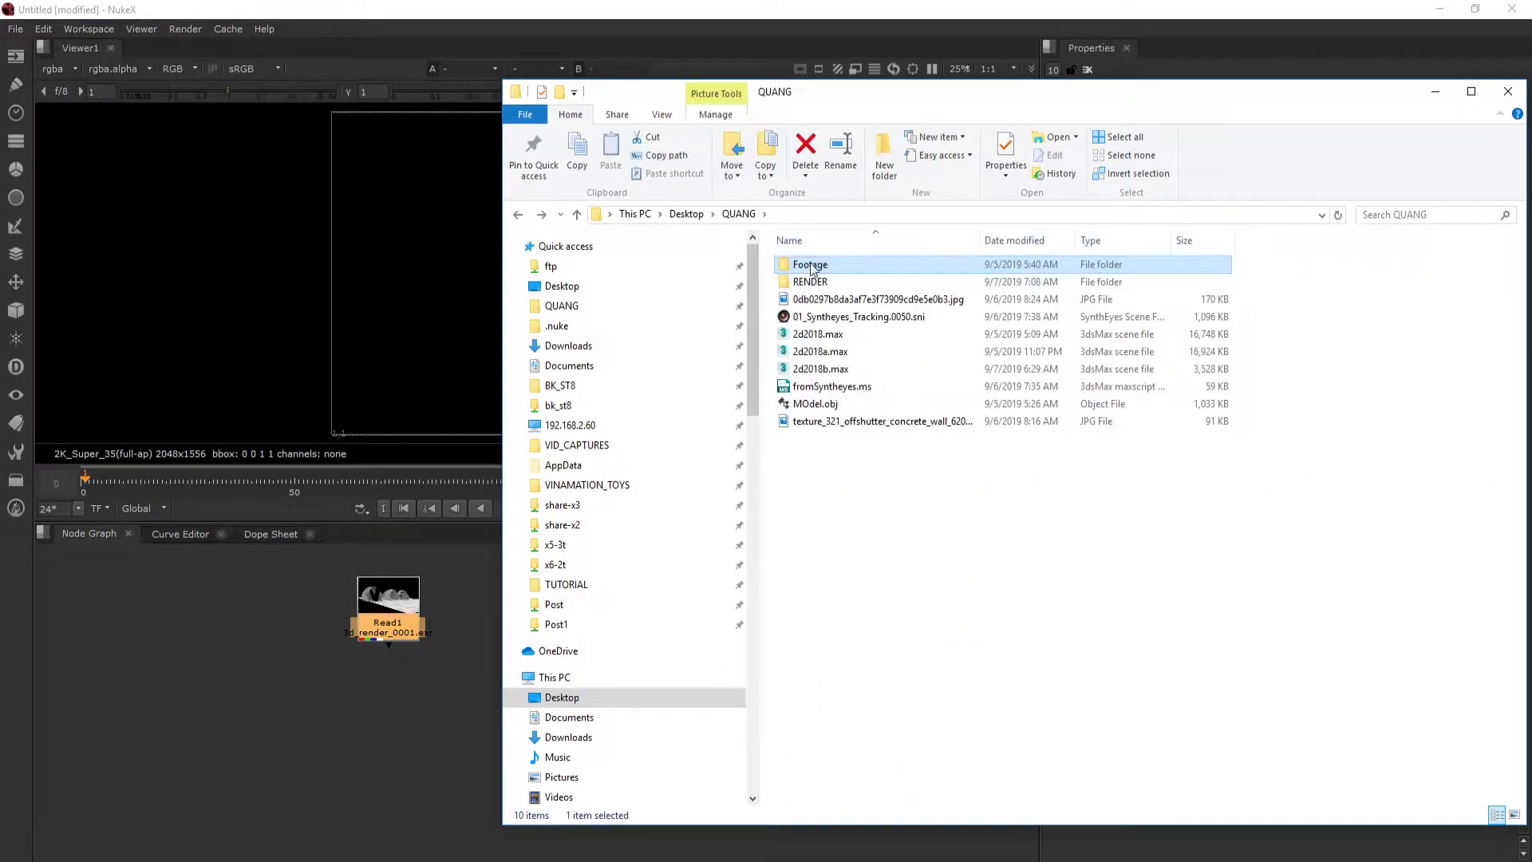
drag(813, 270, 636, 636)
click(1436, 93)
- Delete the Read node of the .ifl file that came in with the footage
click(622, 735)
scroll(611, 635, up, 5)
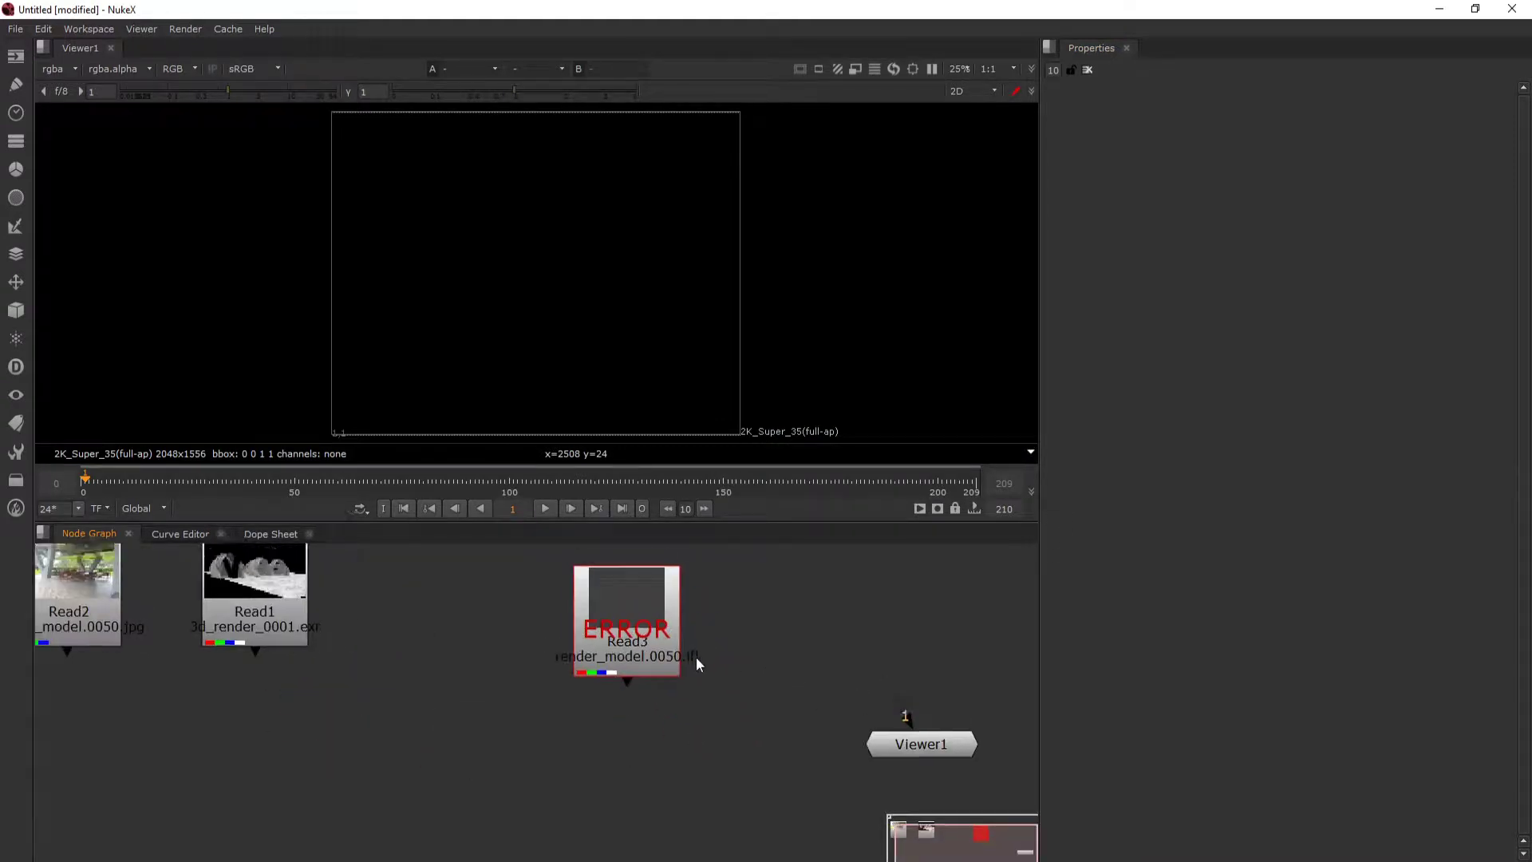
drag(710, 683, 763, 699)
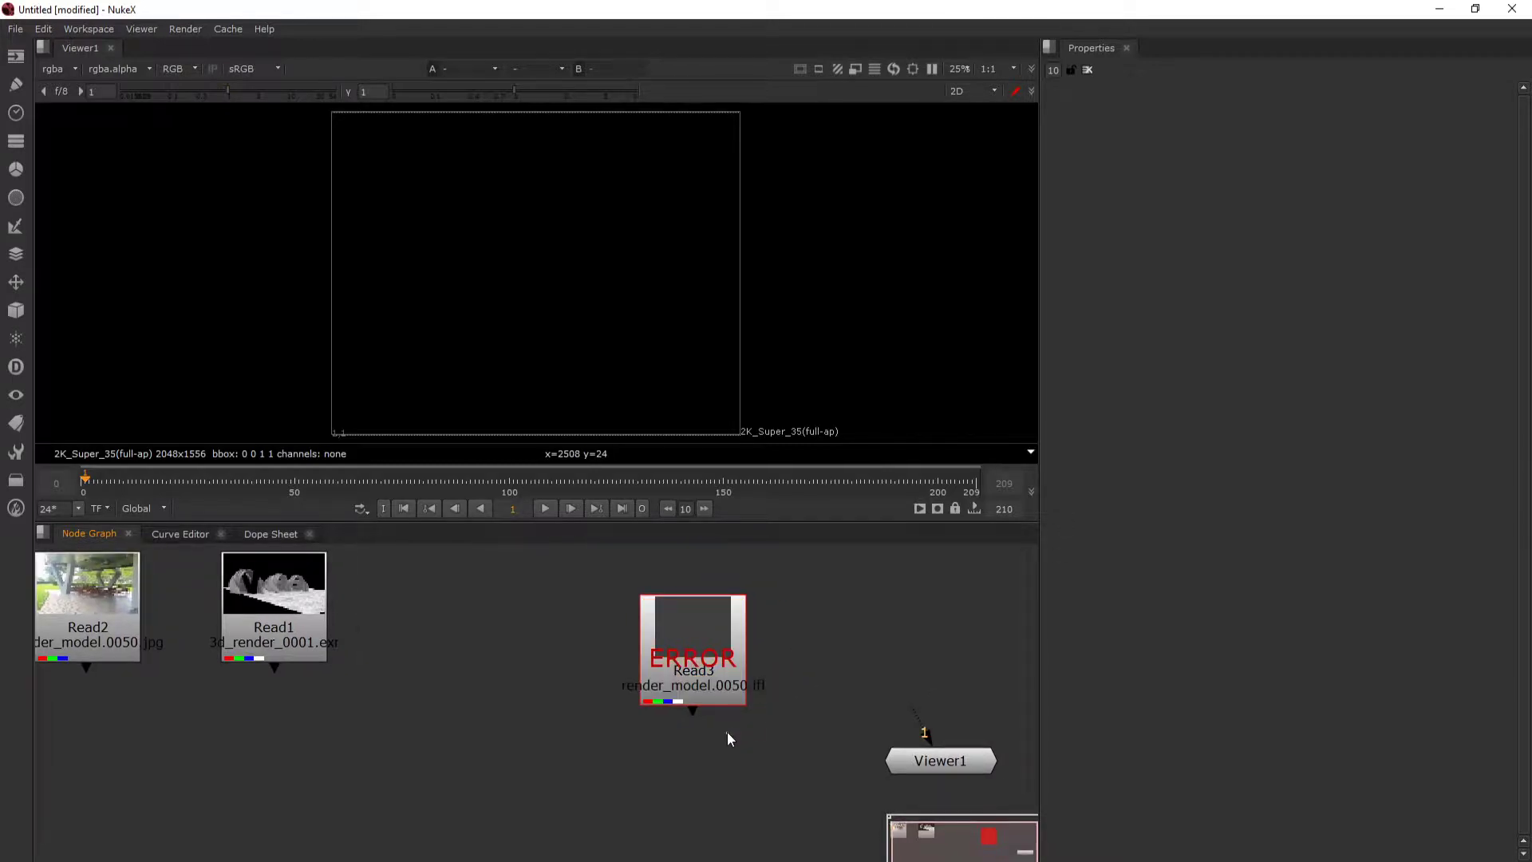
key(Delete)
- Arrange the two Read nodes side by side in the node graph, with the footage beside the 3D render
drag(328, 661, 397, 725)
drag(397, 629, 539, 628)
drag(537, 694, 605, 641)
drag(335, 664, 286, 664)
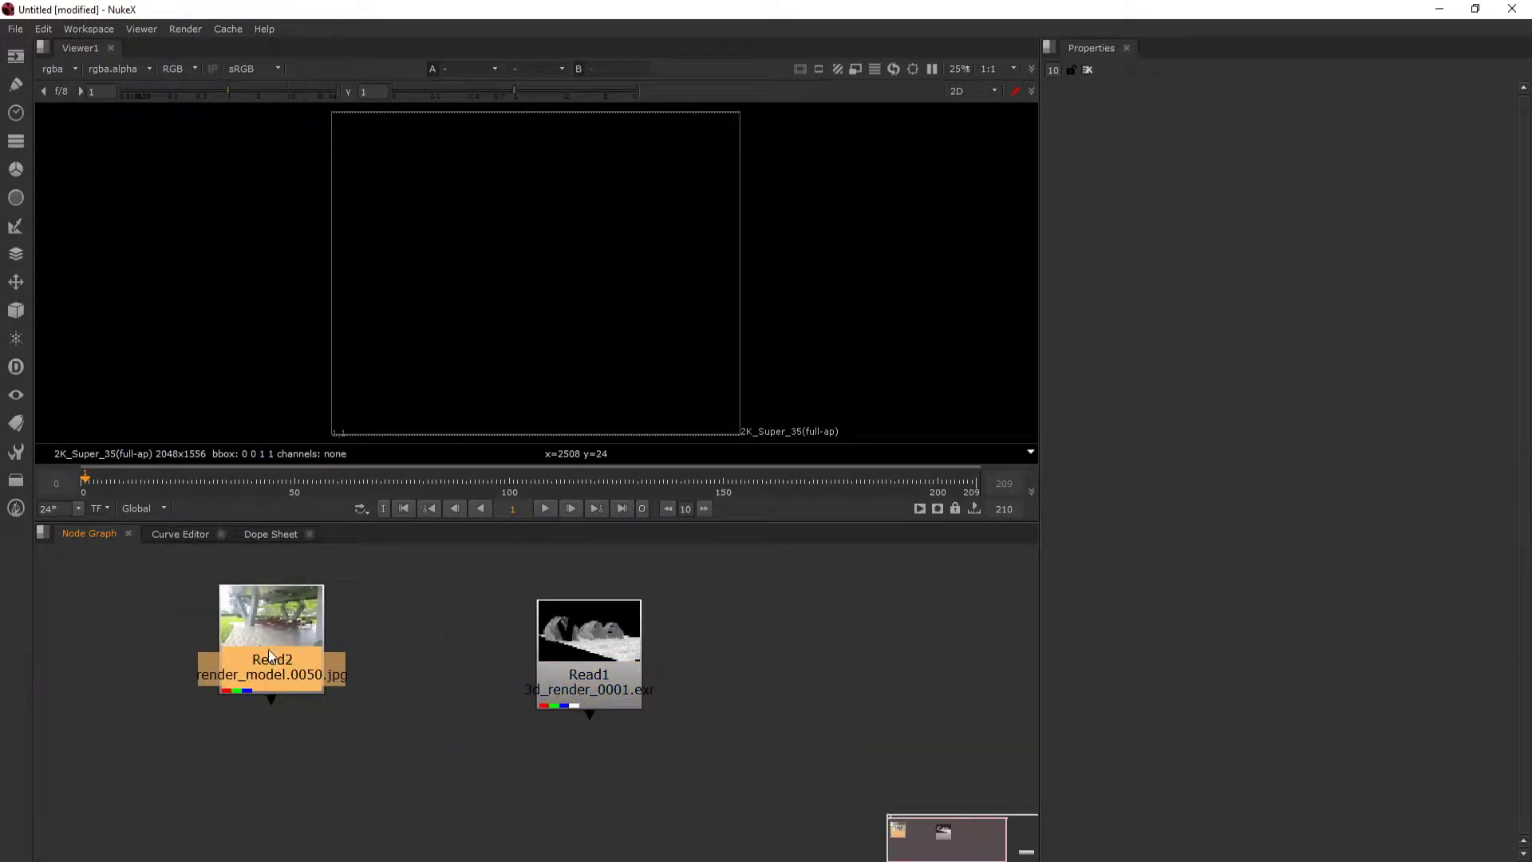
drag(569, 652, 644, 678)
drag(352, 678, 469, 707)
- Display the footage Read node and the 3D render Read node one after the other in the viewer
key(1)
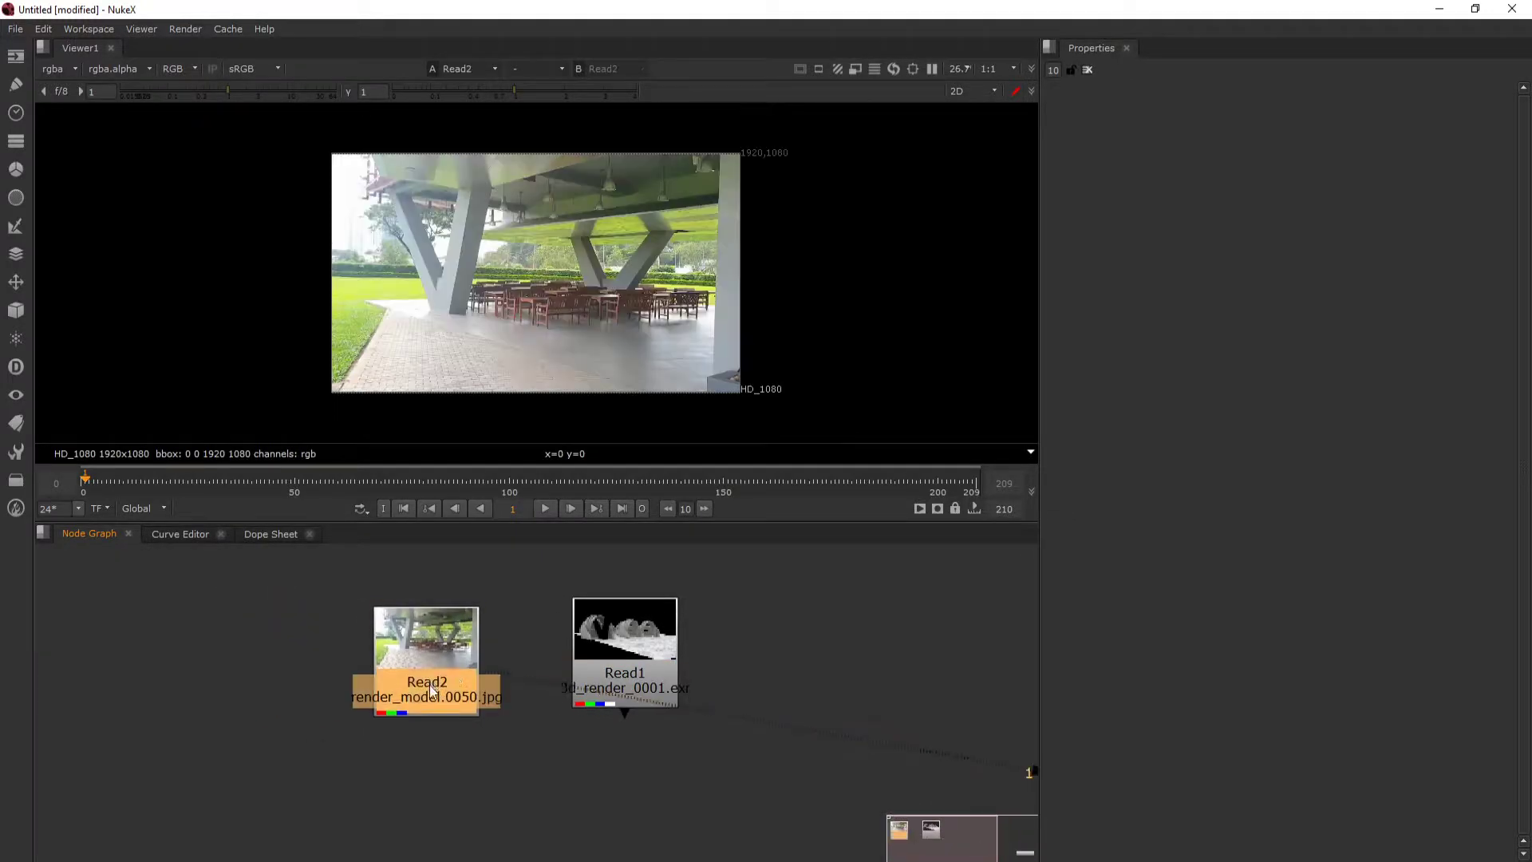
scroll(591, 311, up, 2)
drag(638, 630, 704, 627)
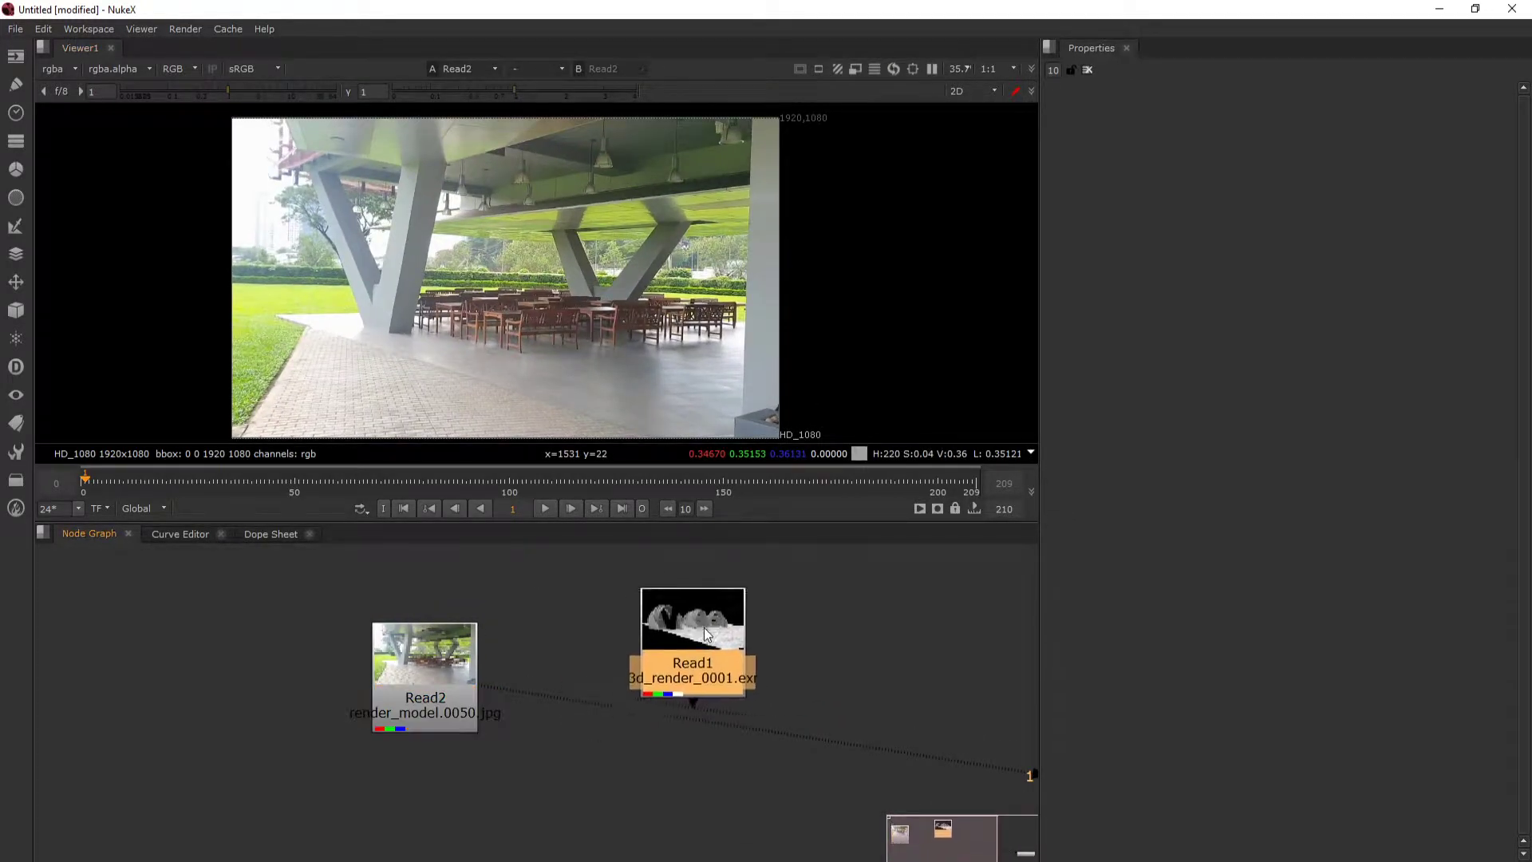
key(1)
scroll(697, 688, down, 1)
- Switch the viewer between the footage and the 3D render to compare their frame resolutions
drag(678, 711, 691, 669)
click(575, 674)
drag(455, 722, 453, 704)
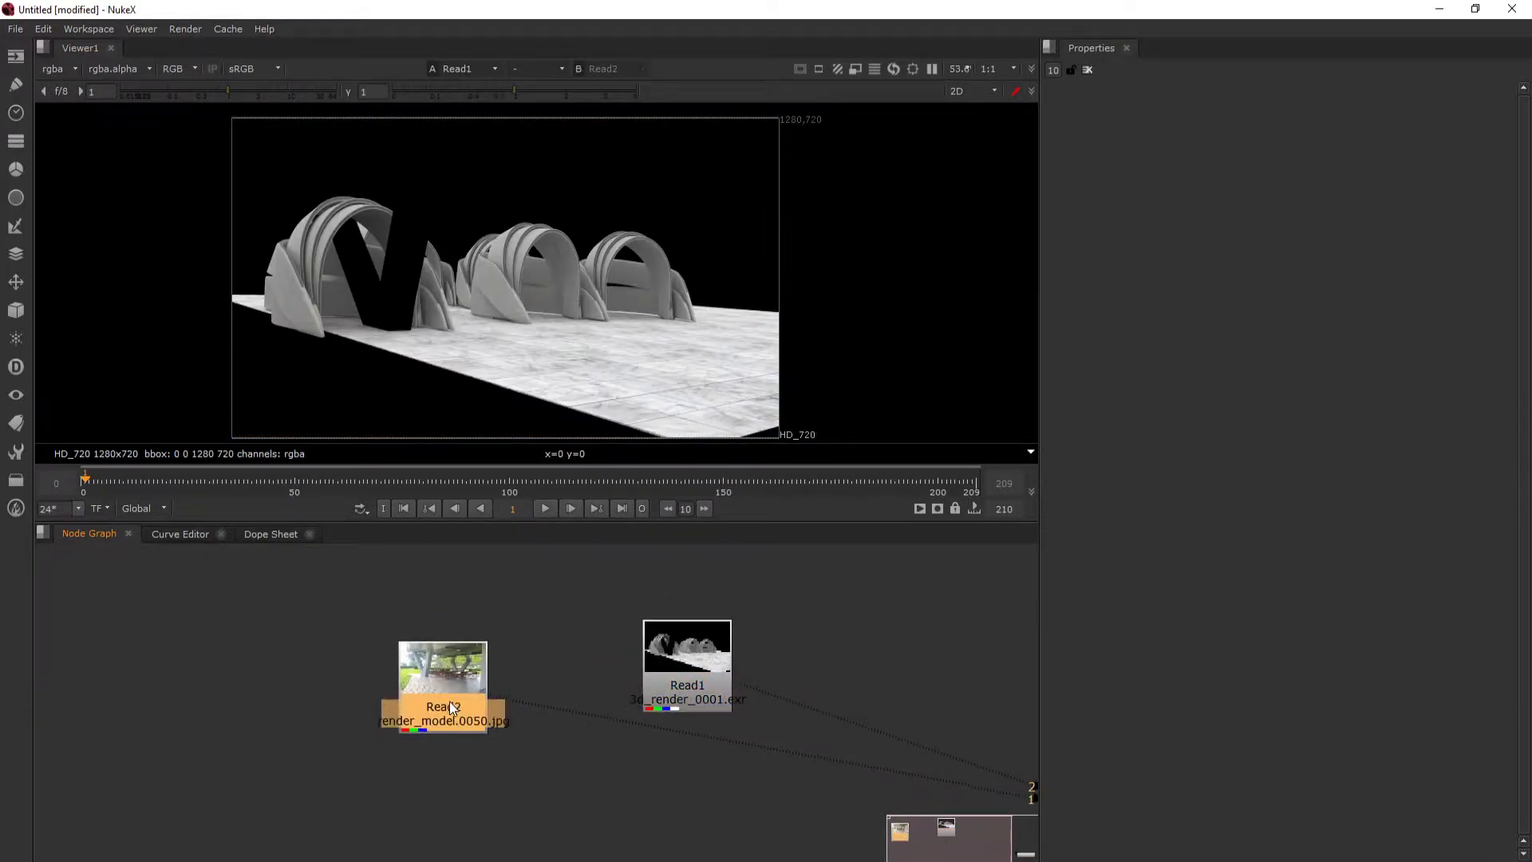
key(1)
key(2)
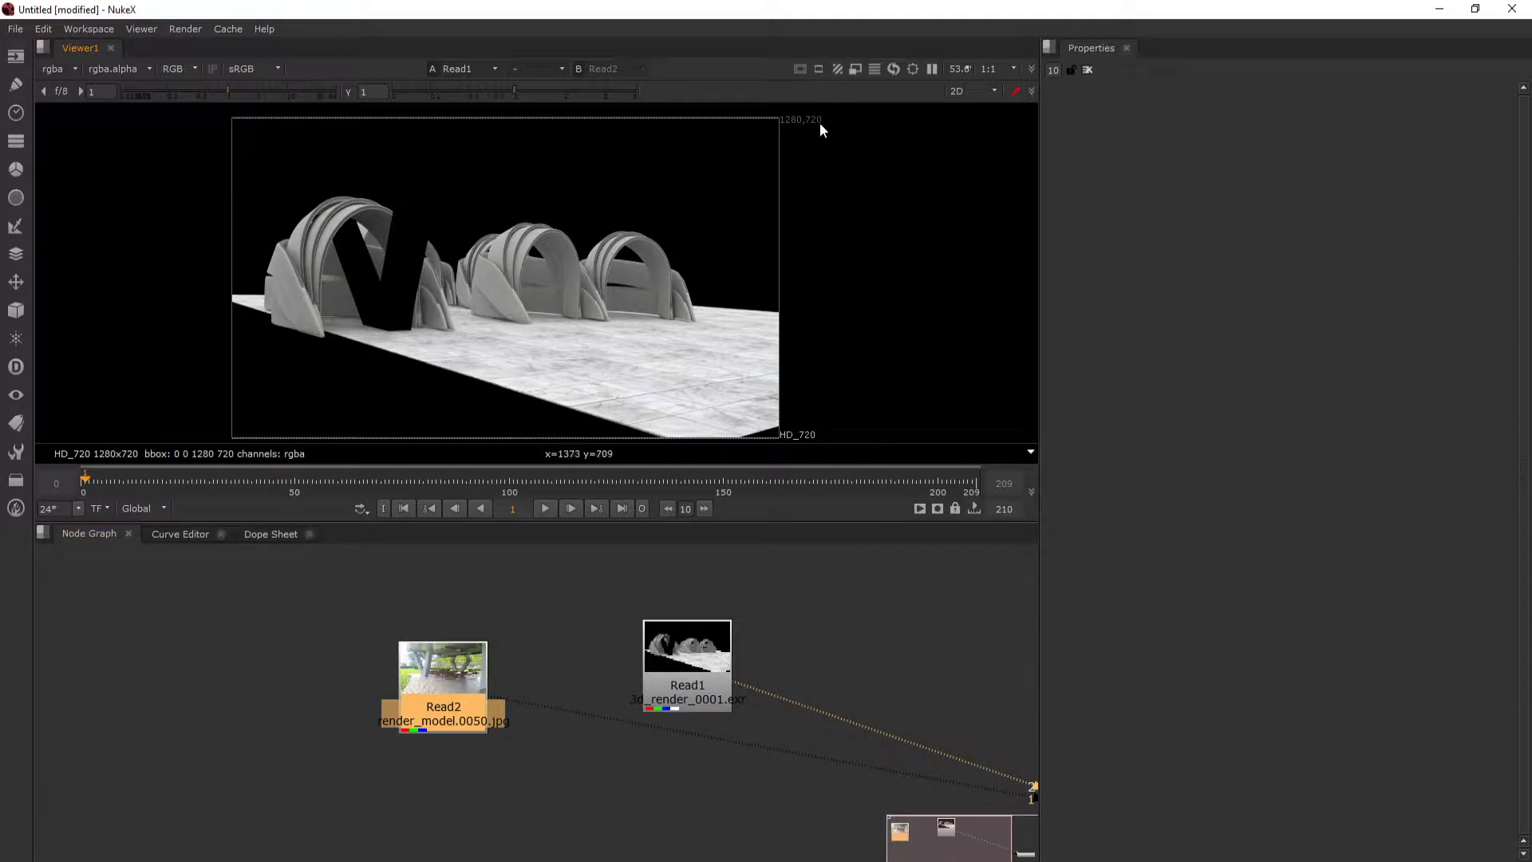
key(1)
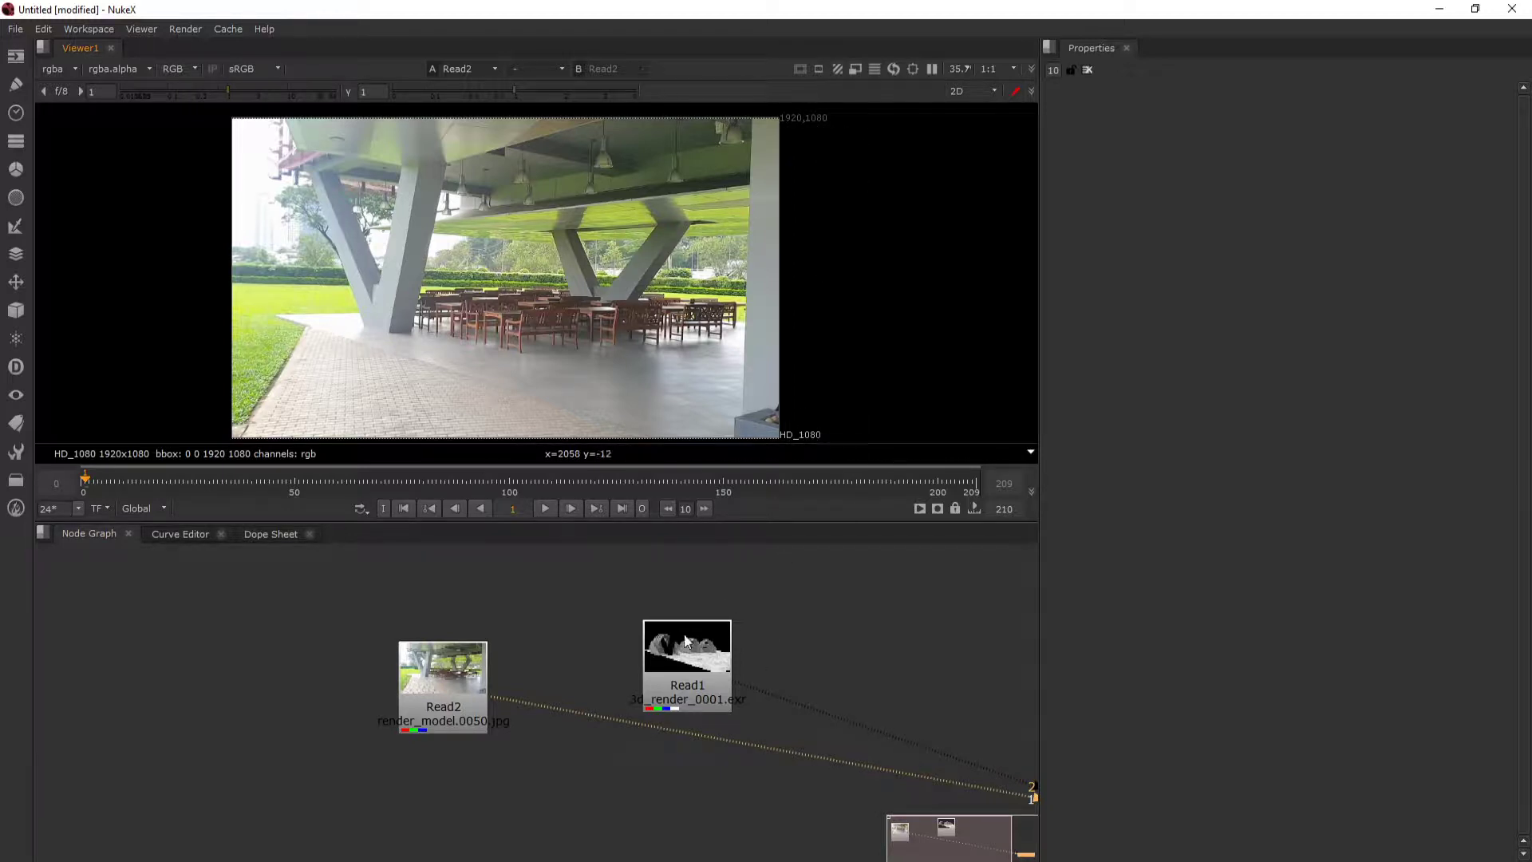
key(2)
- Reposition both Read nodes and recheck the 3D render against the footage, finishing on the footage
drag(709, 640, 683, 701)
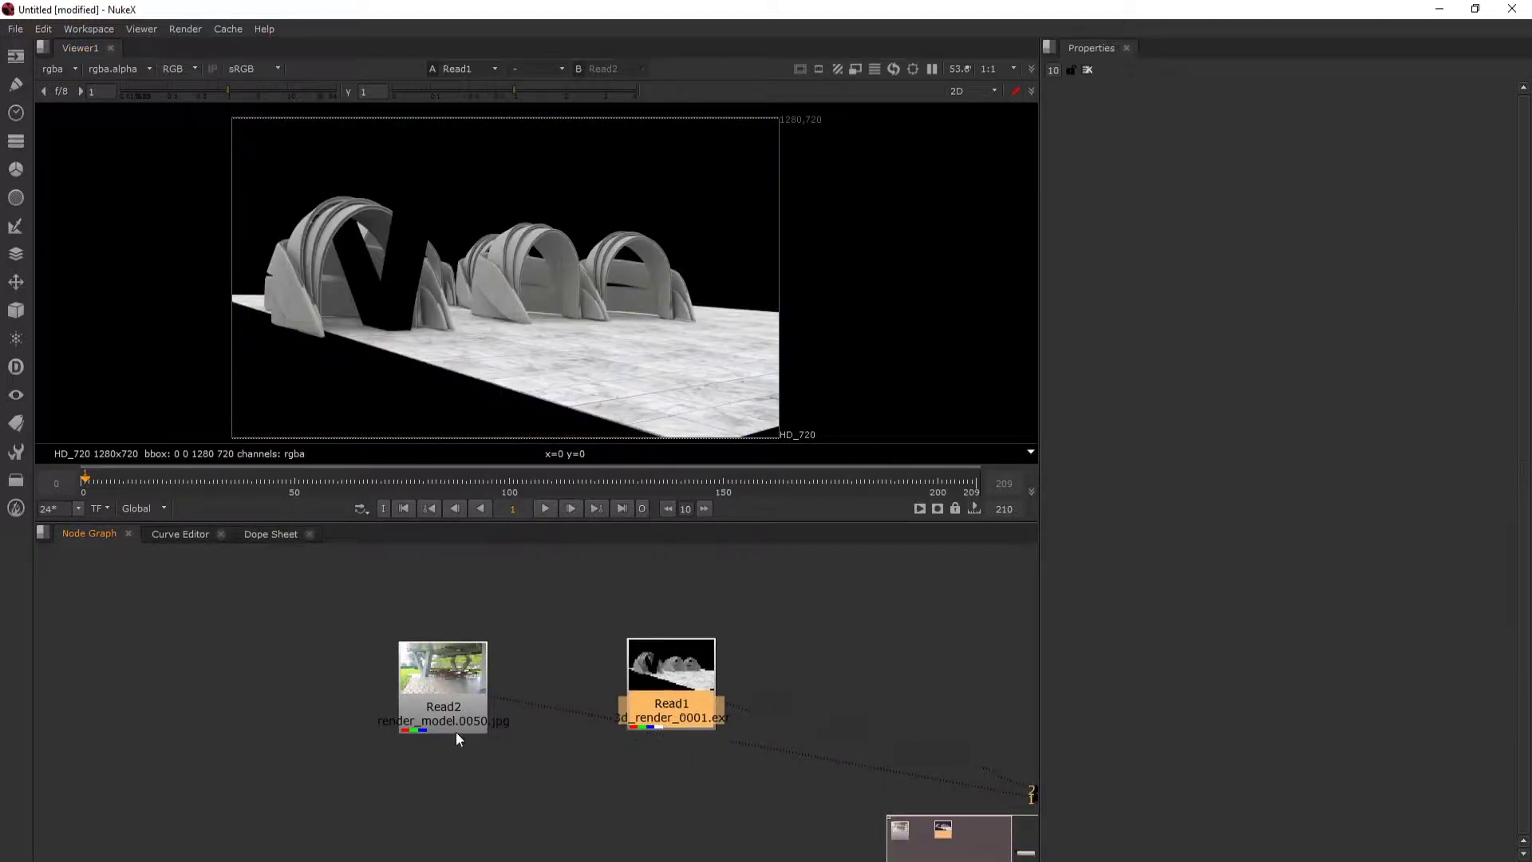
drag(455, 704, 356, 682)
key(1)
click(659, 694)
key(2)
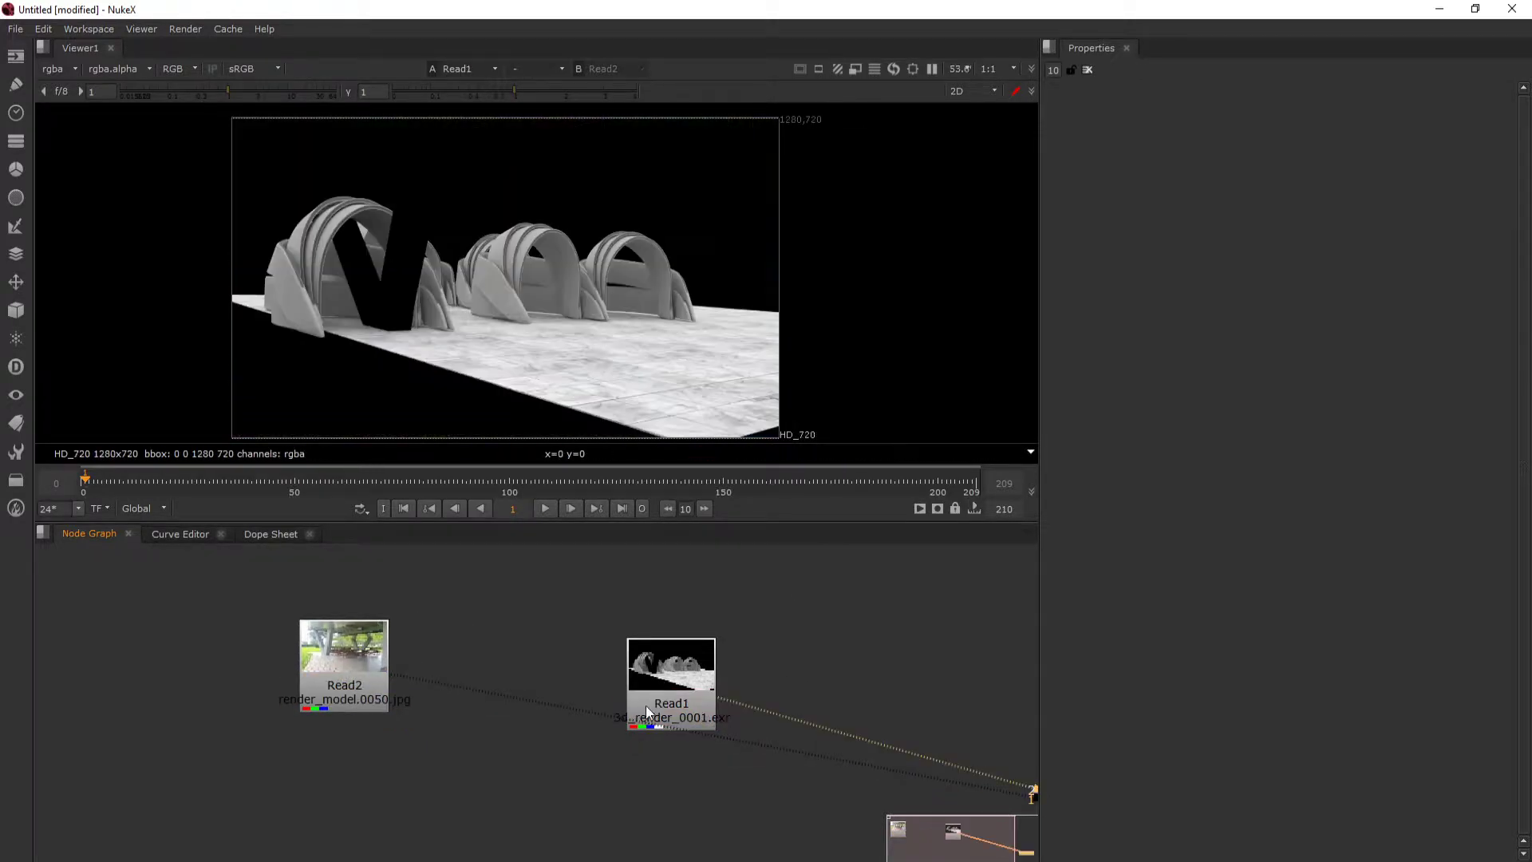
click(639, 710)
drag(320, 677, 436, 664)
key(1)
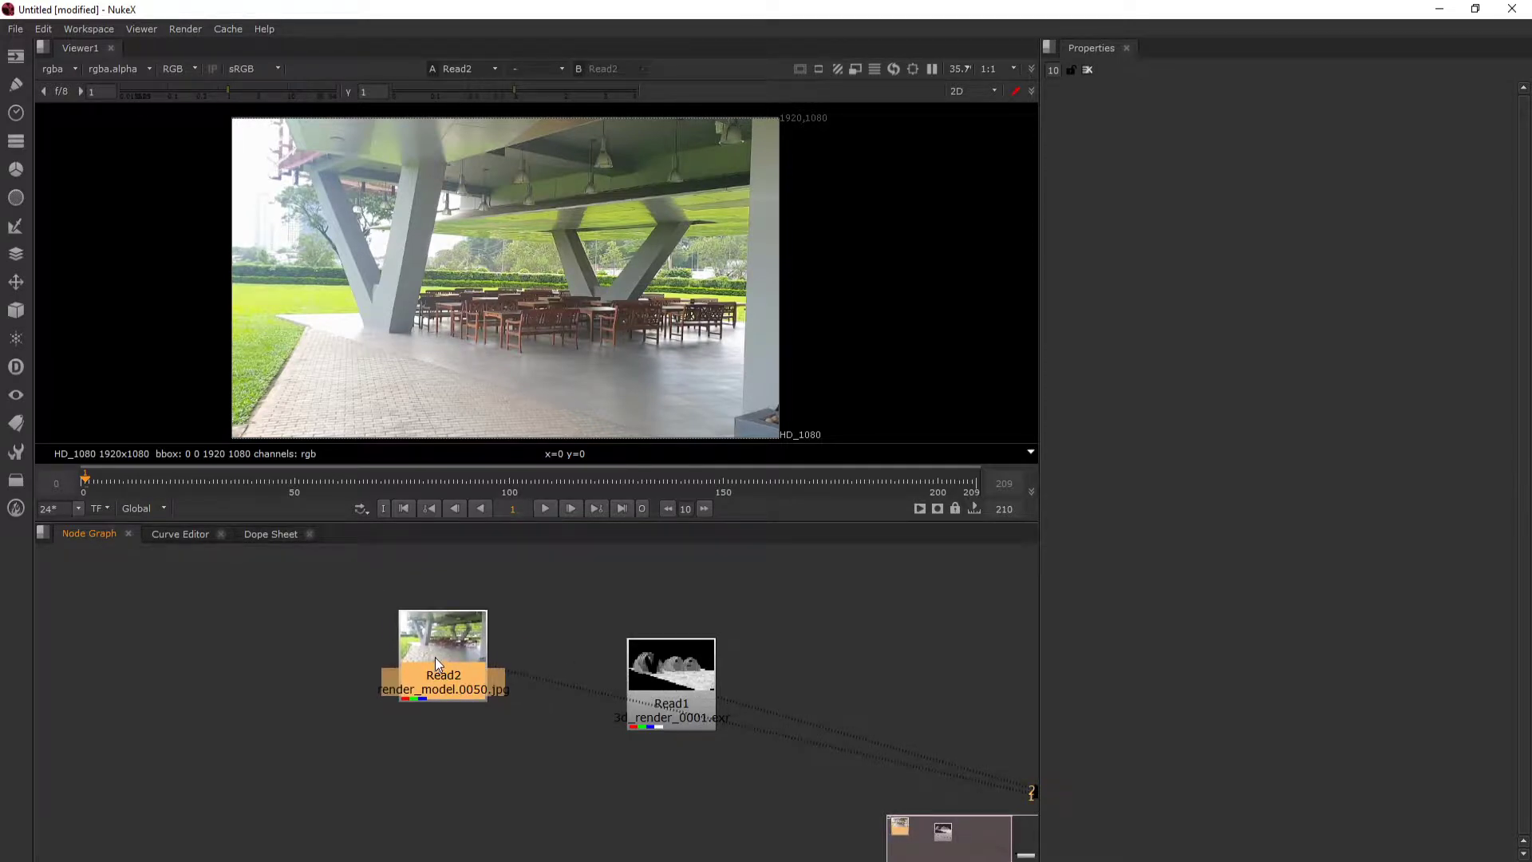
- Add a Reformat node directly below the footage Read node
key(Tab)
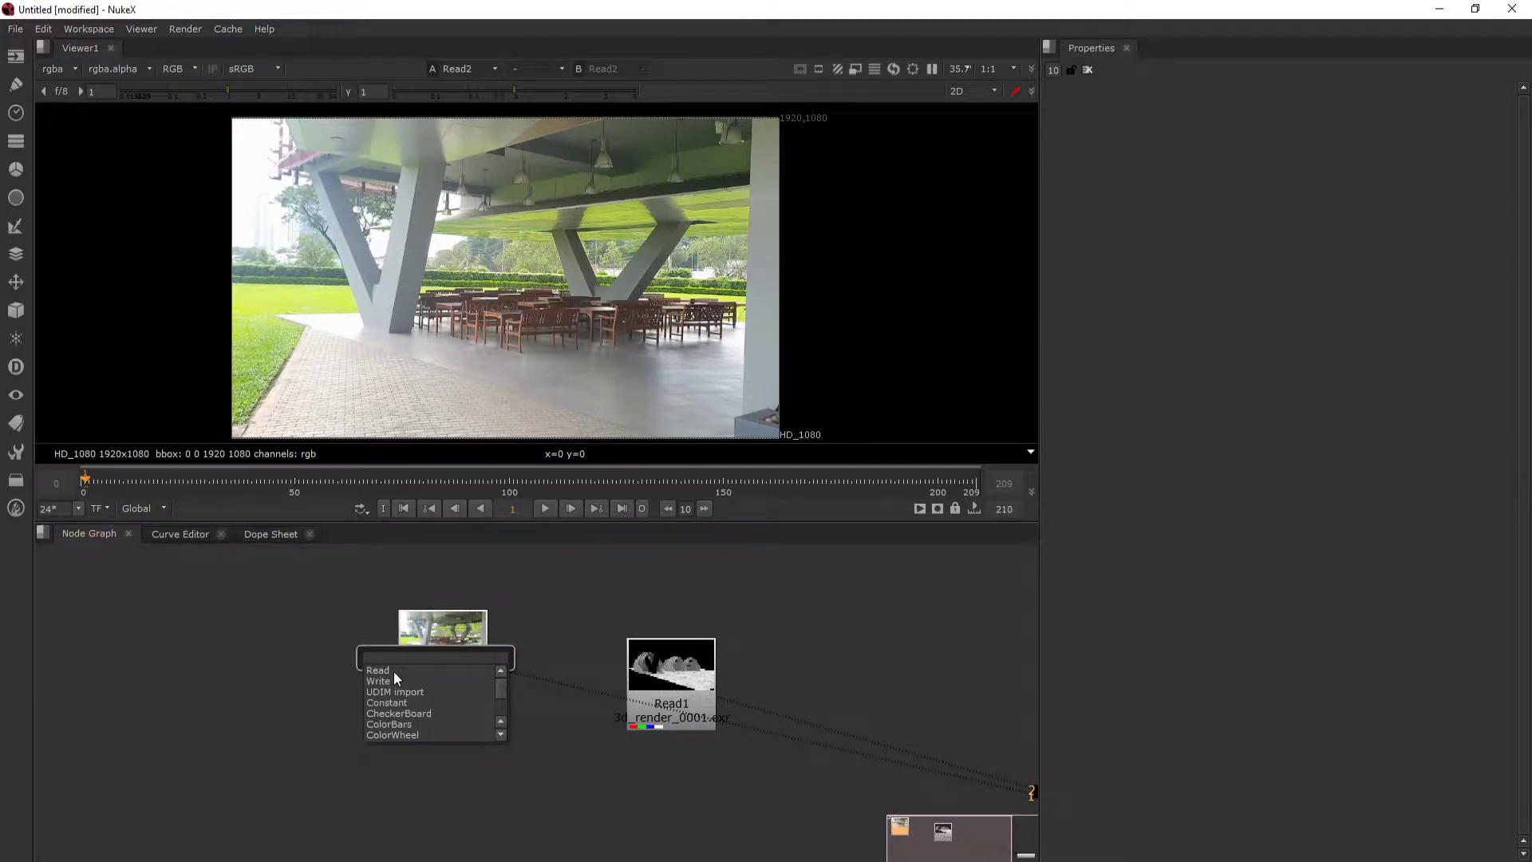
text(ref)
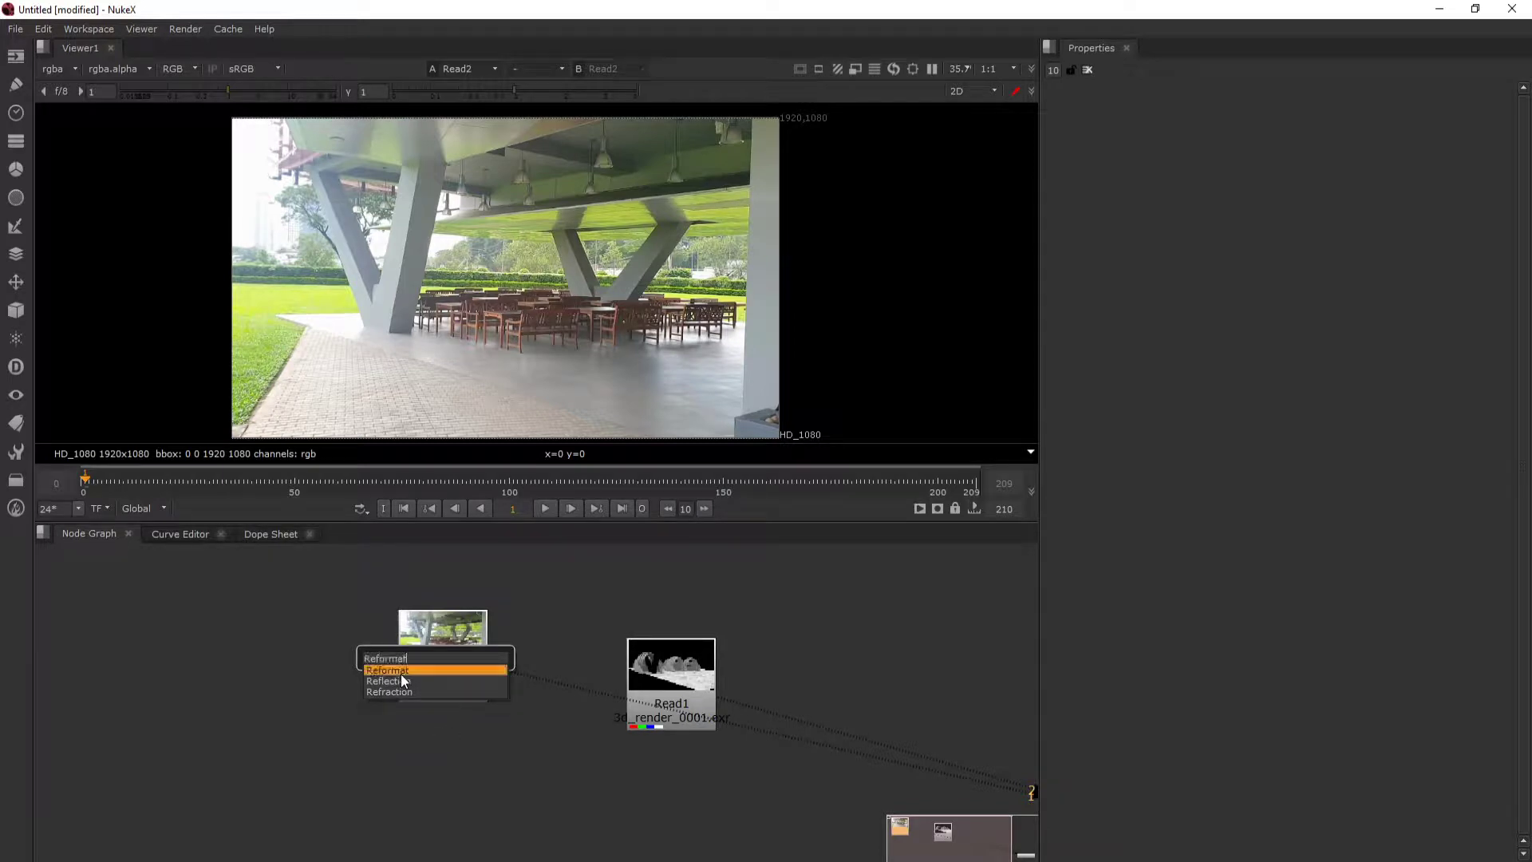
click(400, 674)
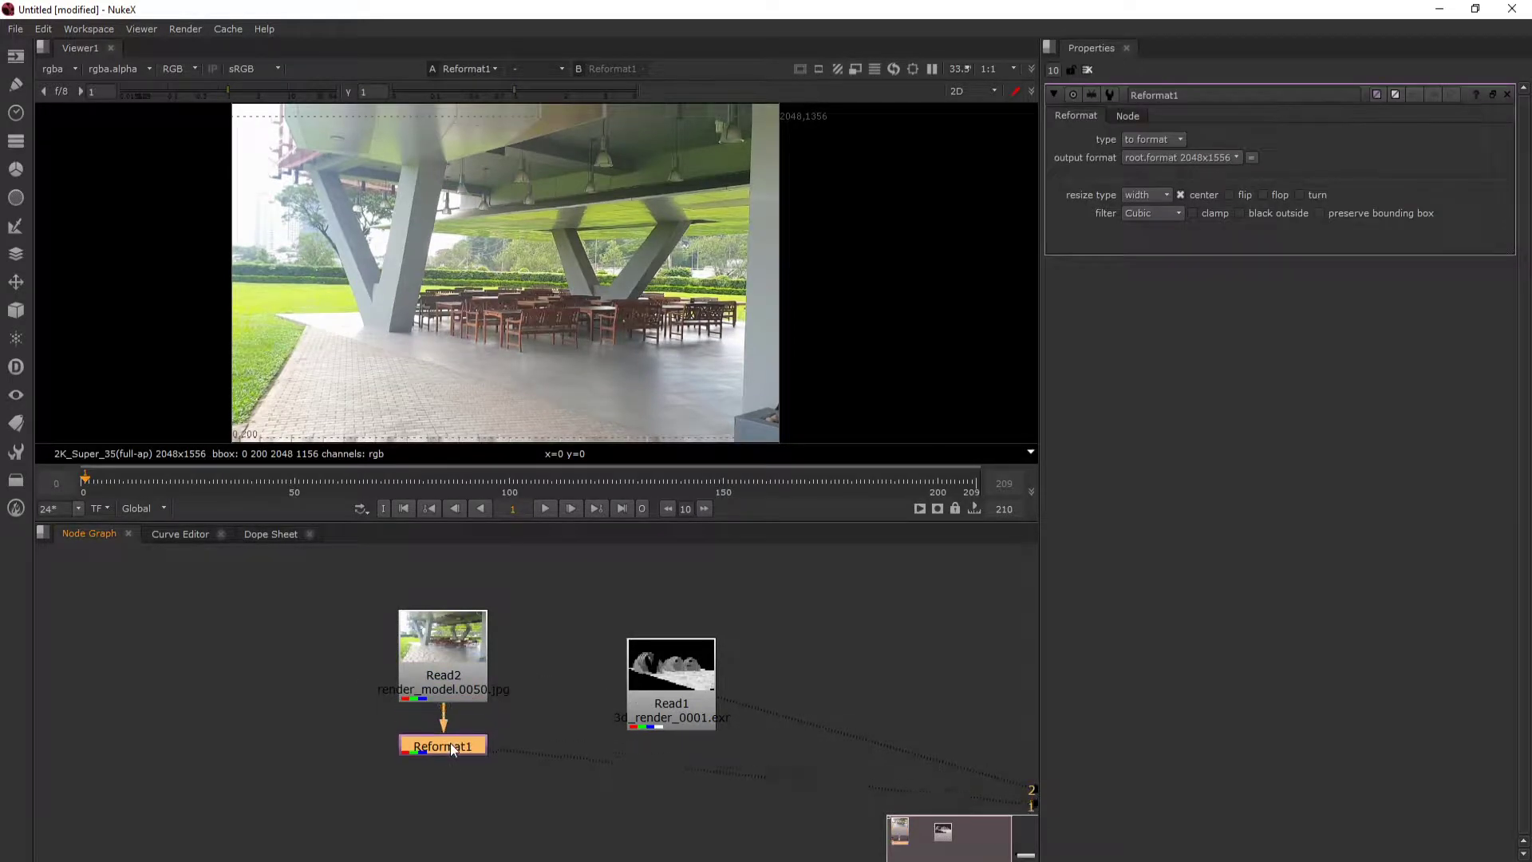
drag(445, 746, 444, 745)
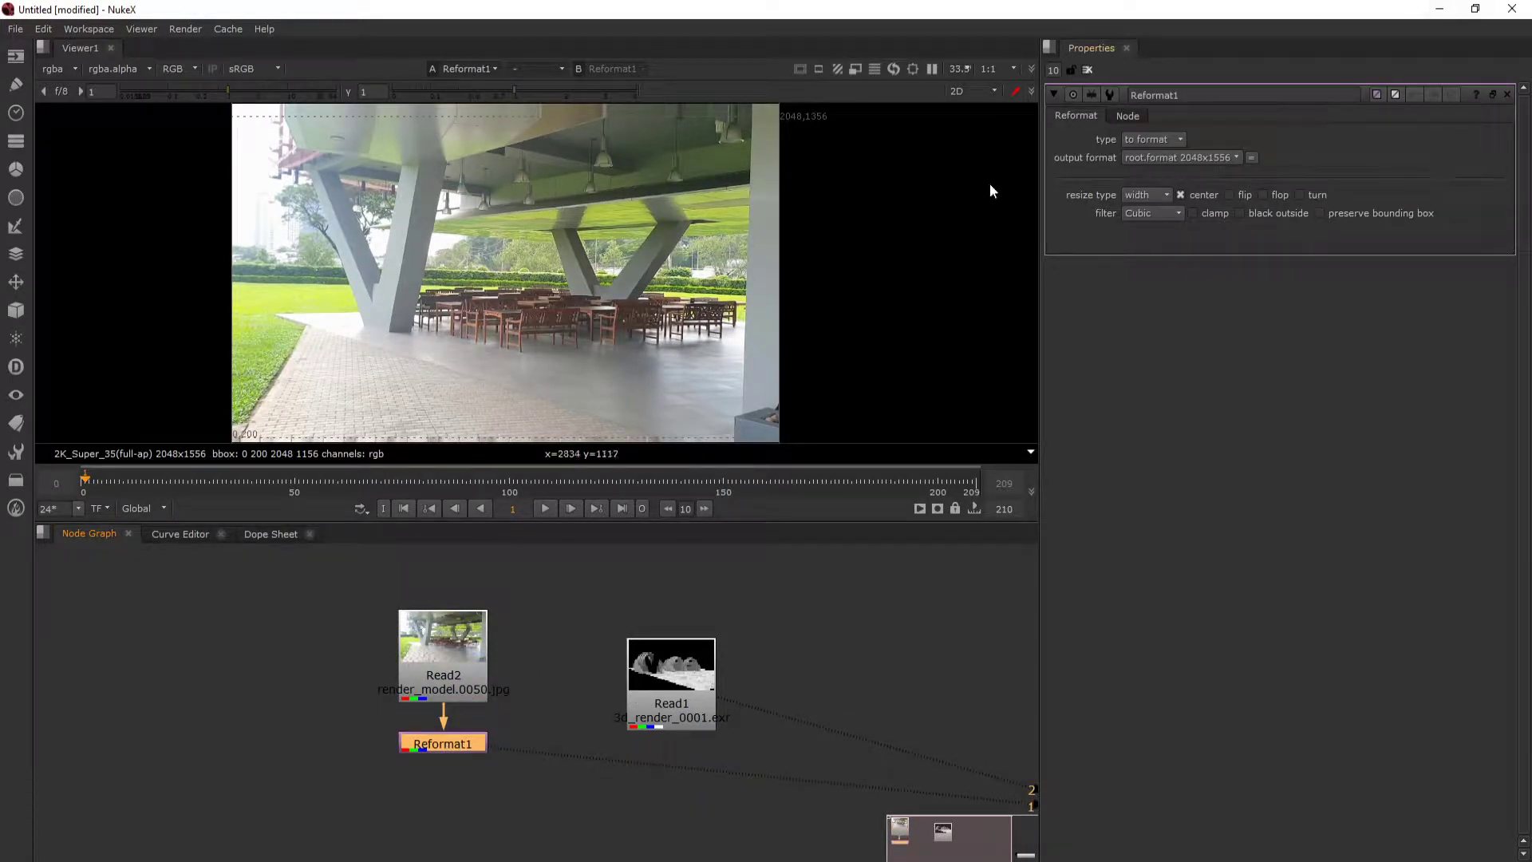
- Set the Reformat node's output format to HD_720 1280x720
click(1205, 157)
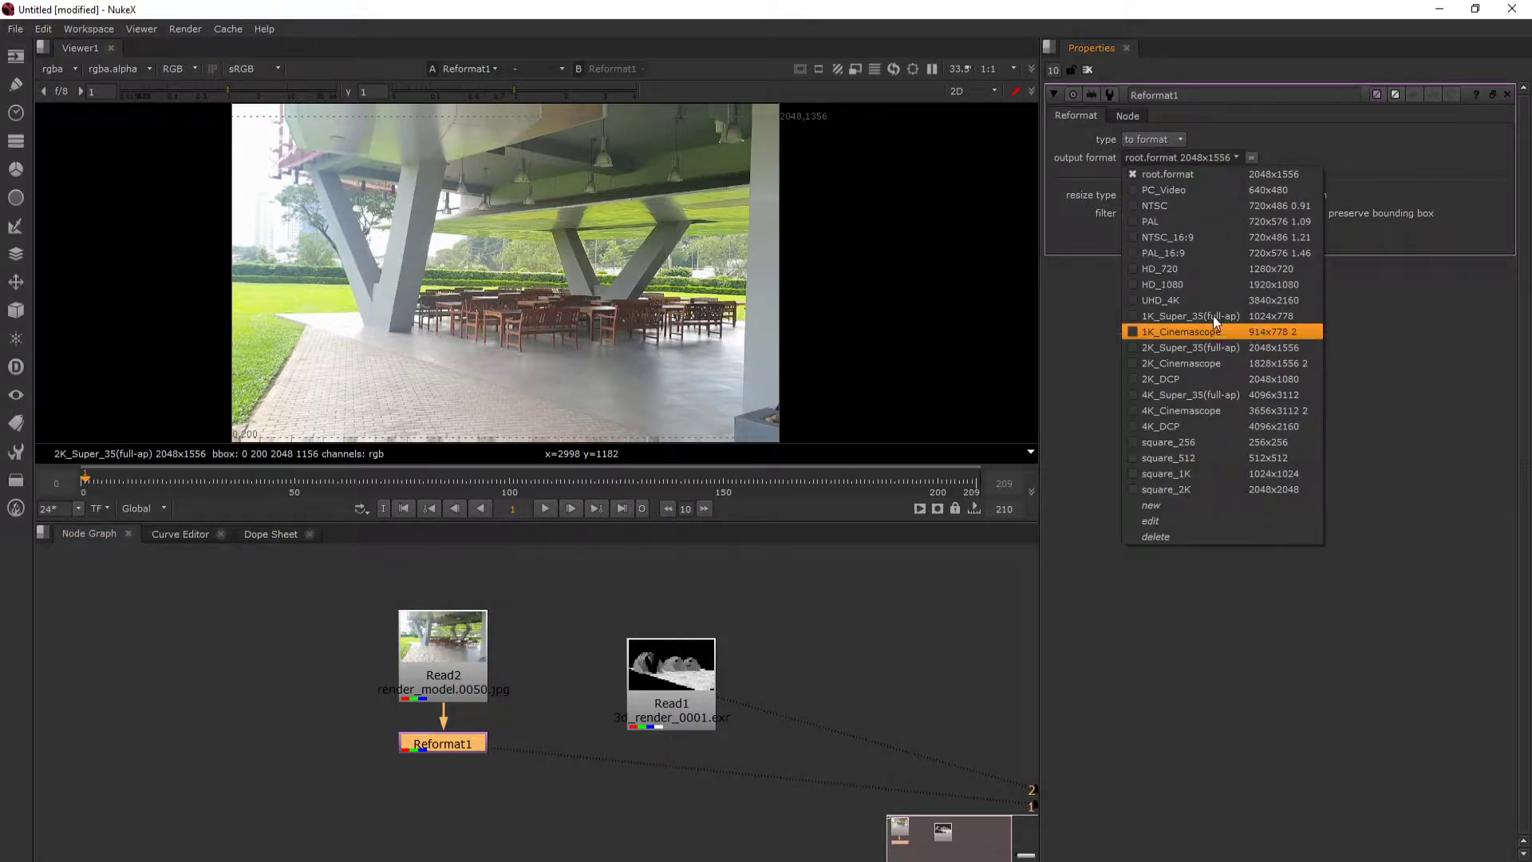
click(1077, 152)
click(1213, 157)
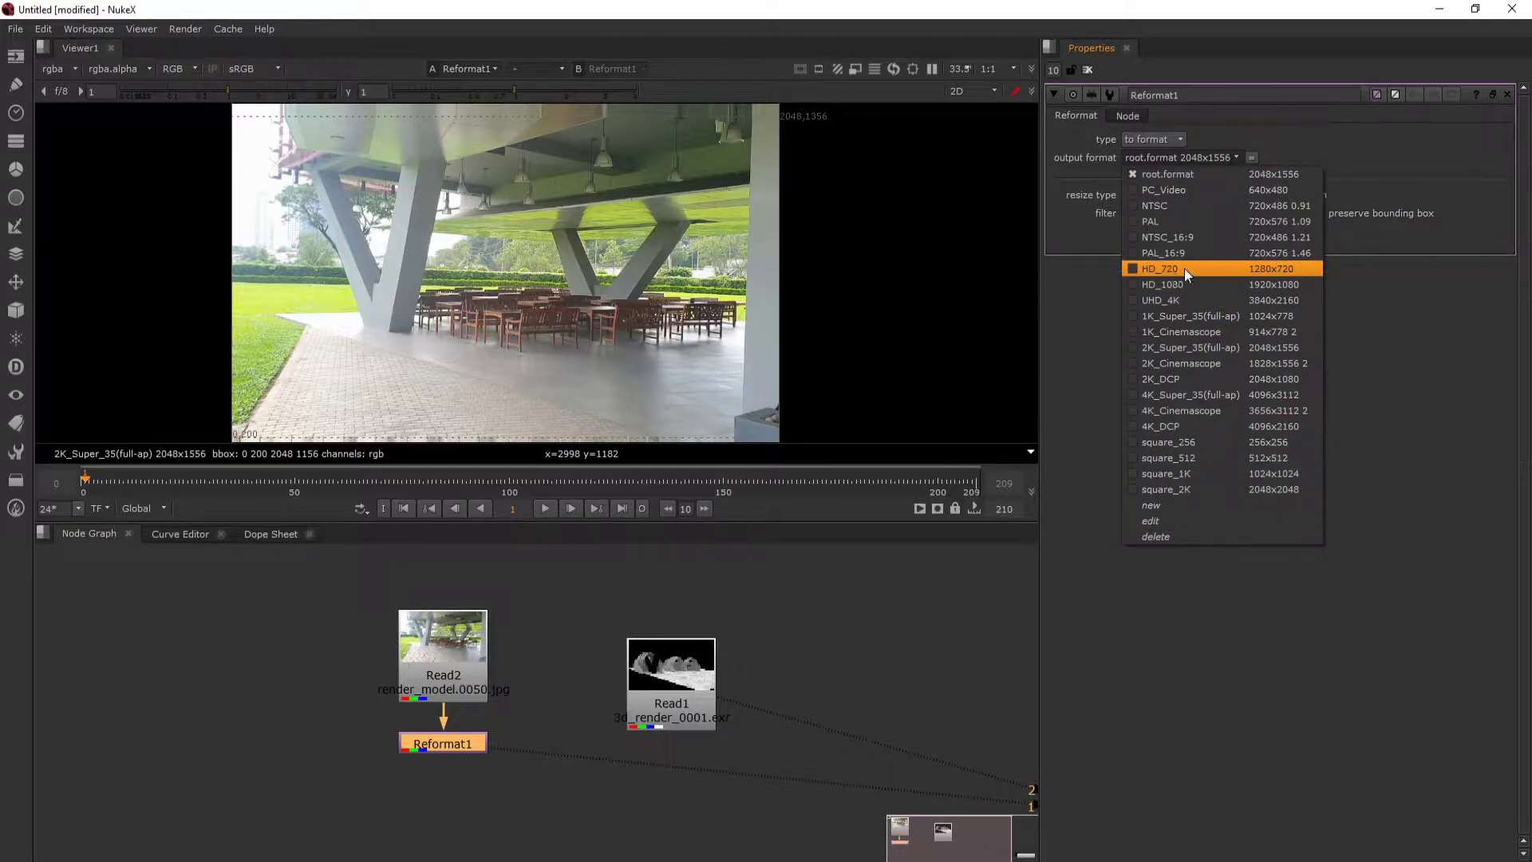
click(1271, 269)
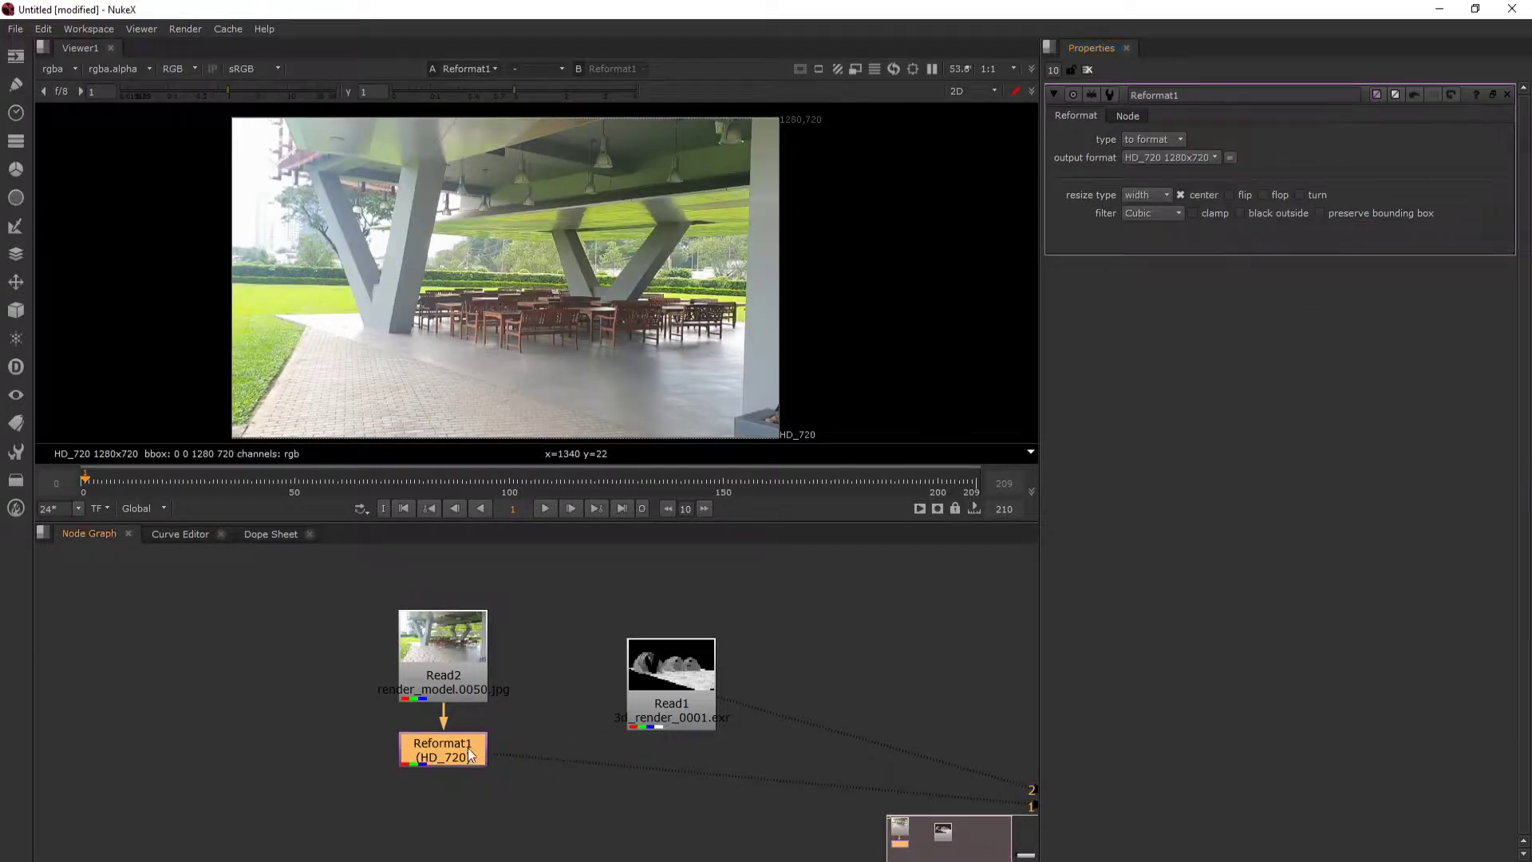
- Alternate the viewer between the reformatted footage and the 3D render to compare their frame sizes and alignment
key(1)
key(2)
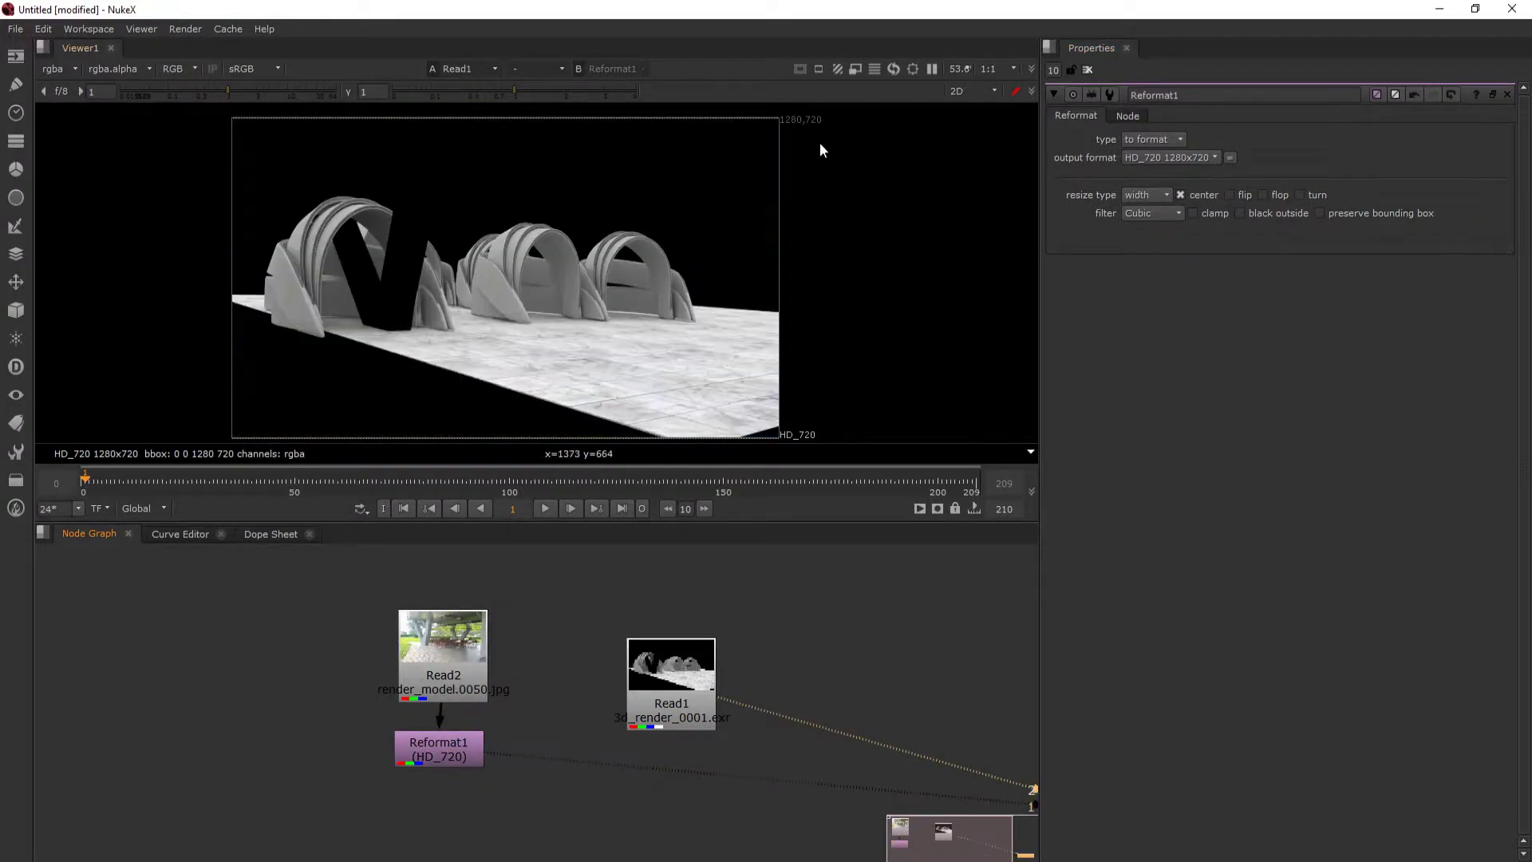
key(1)
key(2)
key(1)
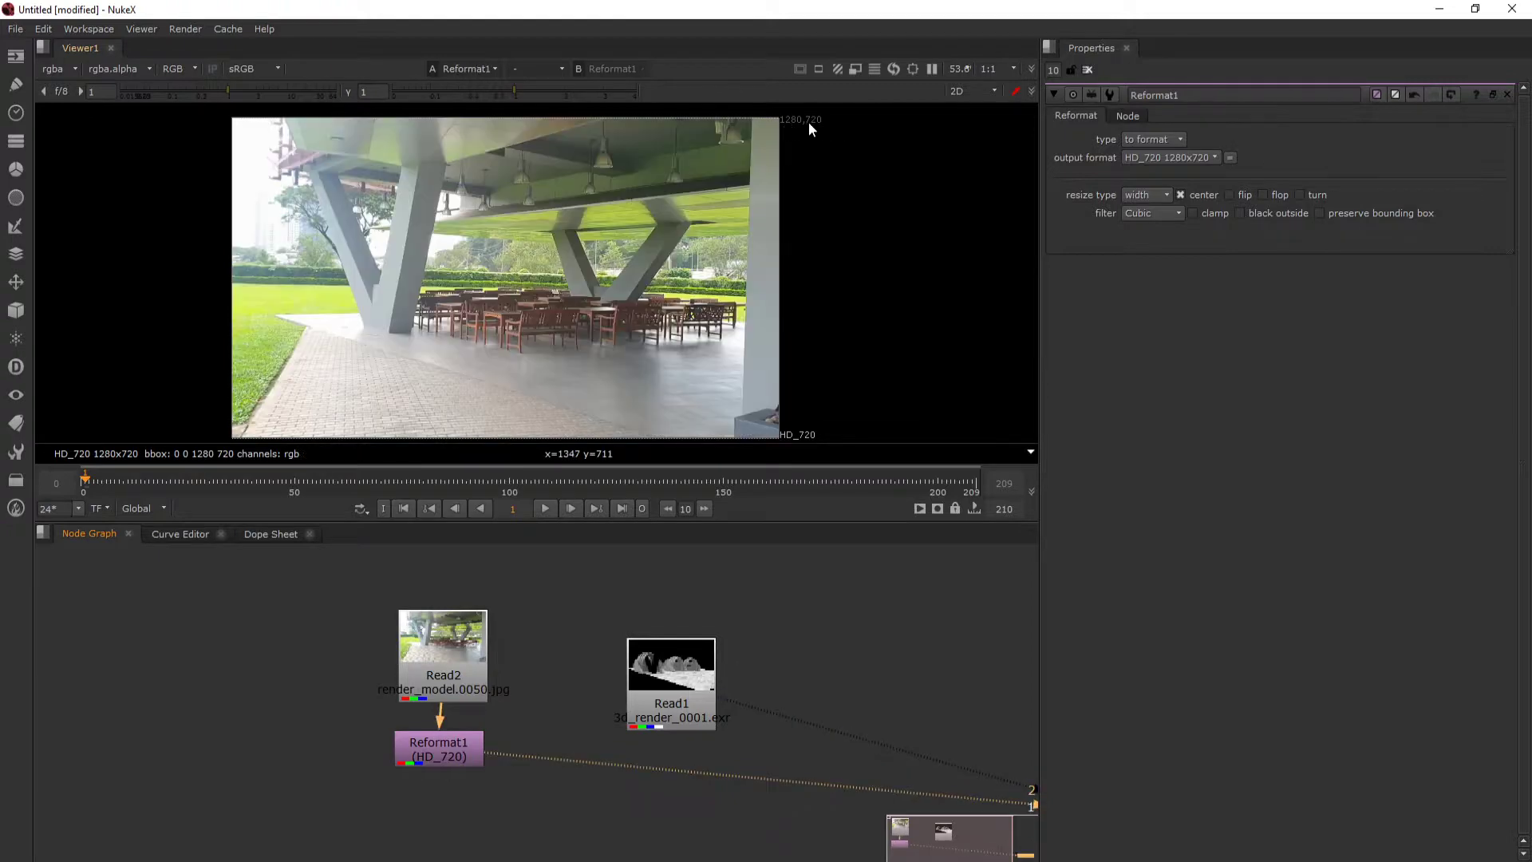
key(2)
key(1)
key(2)
key(1)
key(2)
- Swap the node layout so the 3D render sits on the left of the footage and its Reformat node
drag(687, 711, 212, 767)
drag(377, 765, 664, 722)
drag(491, 715, 438, 670)
key(Tab)
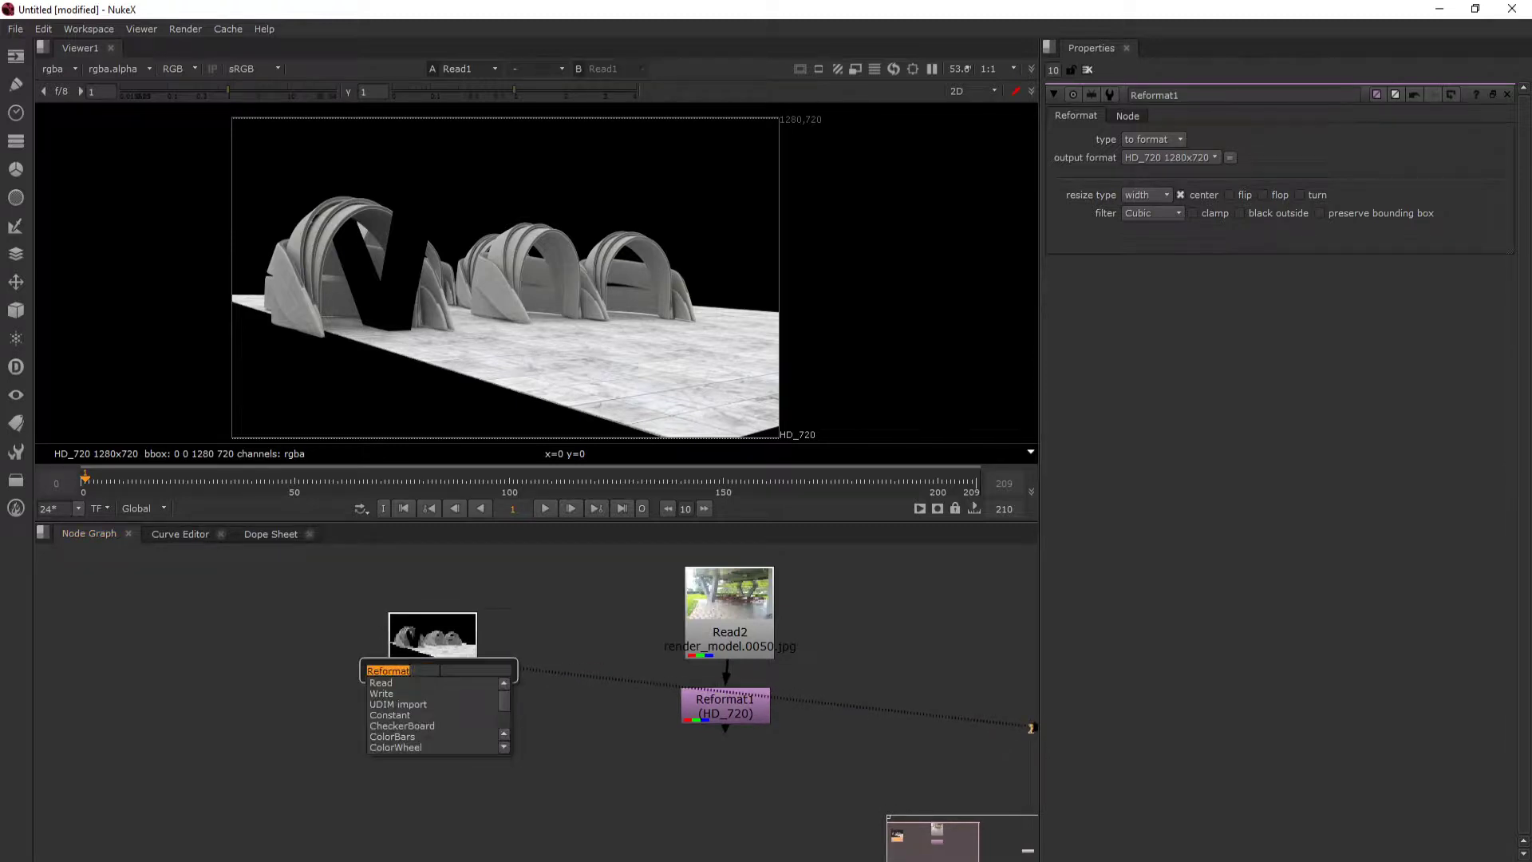
text(m)
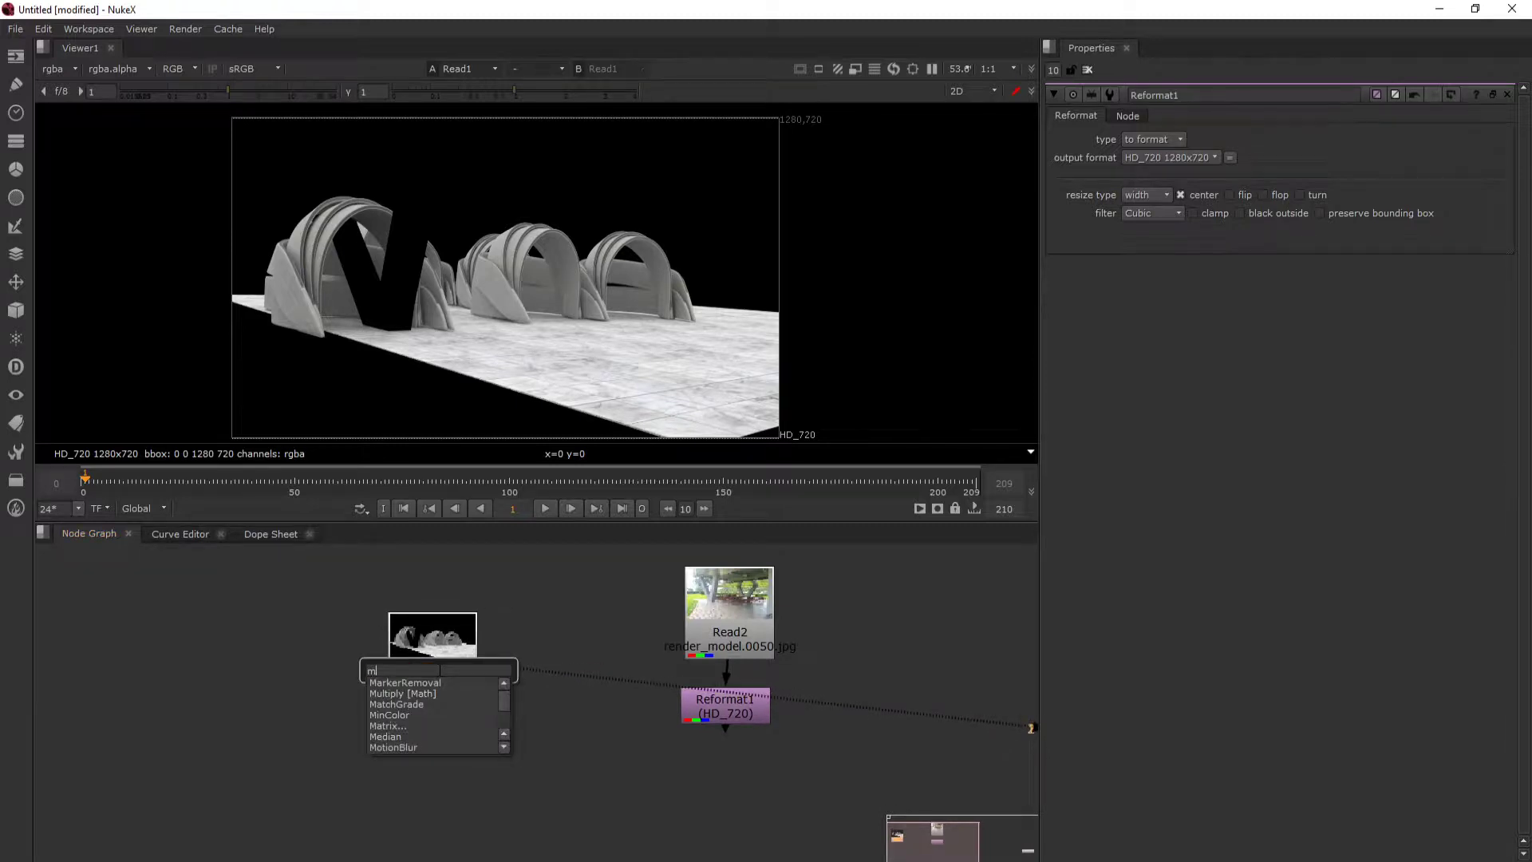
text(erge)
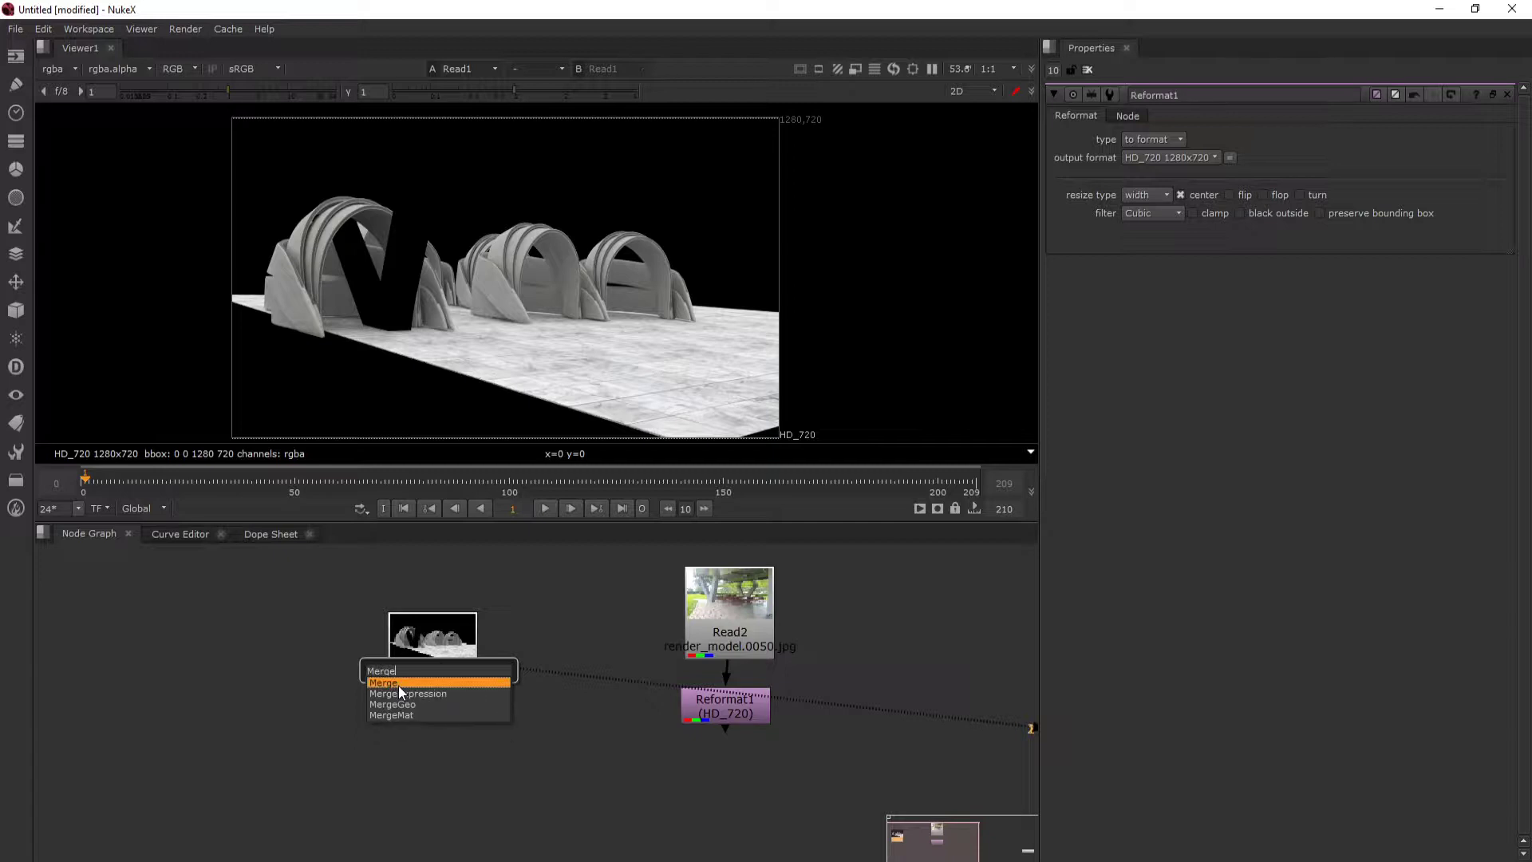
click(64, 648)
click(66, 647)
- Merge the 3D render as input A over the reformatted footage as input B, with the Merge node below the Reformat node
mouse_move(432, 661)
mouse_down()
mouse_move(435, 693)
mouse_move(432, 669)
mouse_up()
key(m)
drag(557, 678, 725, 705)
drag(717, 801, 726, 772)
drag(729, 706, 729, 698)
drag(730, 588, 726, 587)
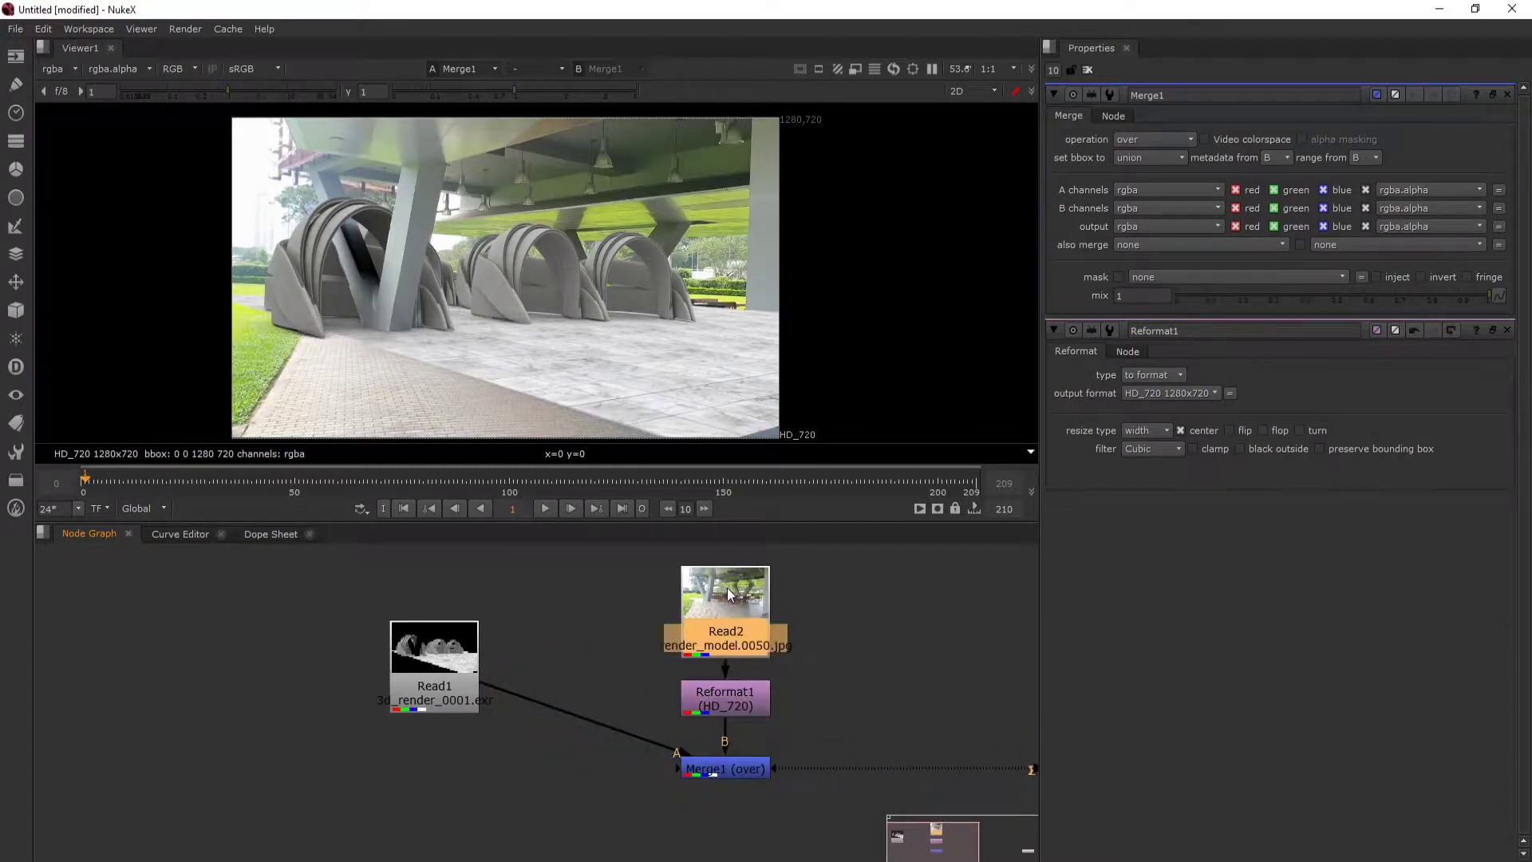
- Adjust the Merge node's position beneath the Reformat node
click(352, 687)
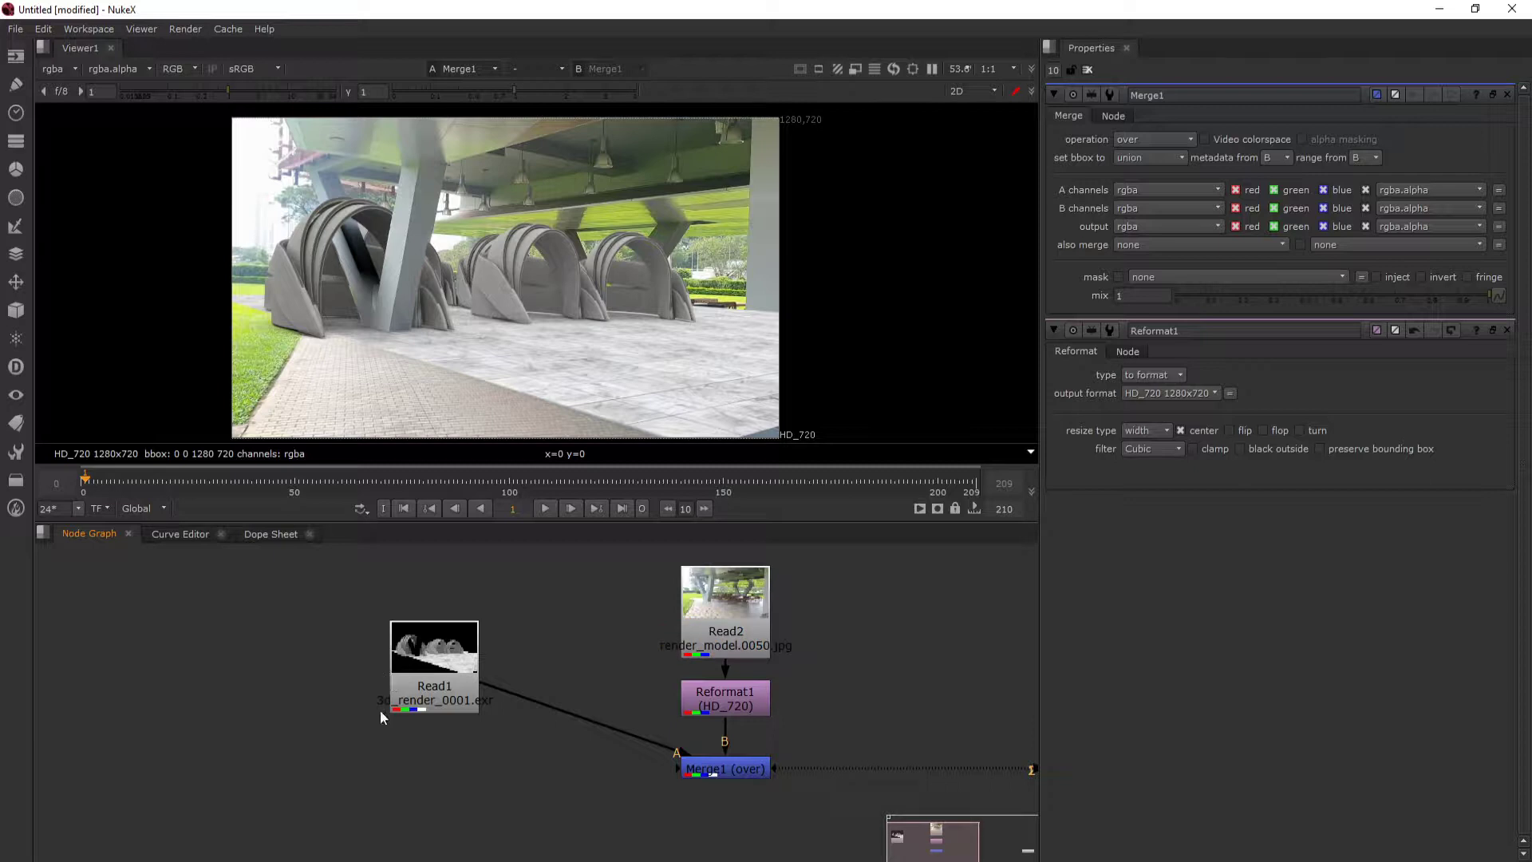
click(691, 776)
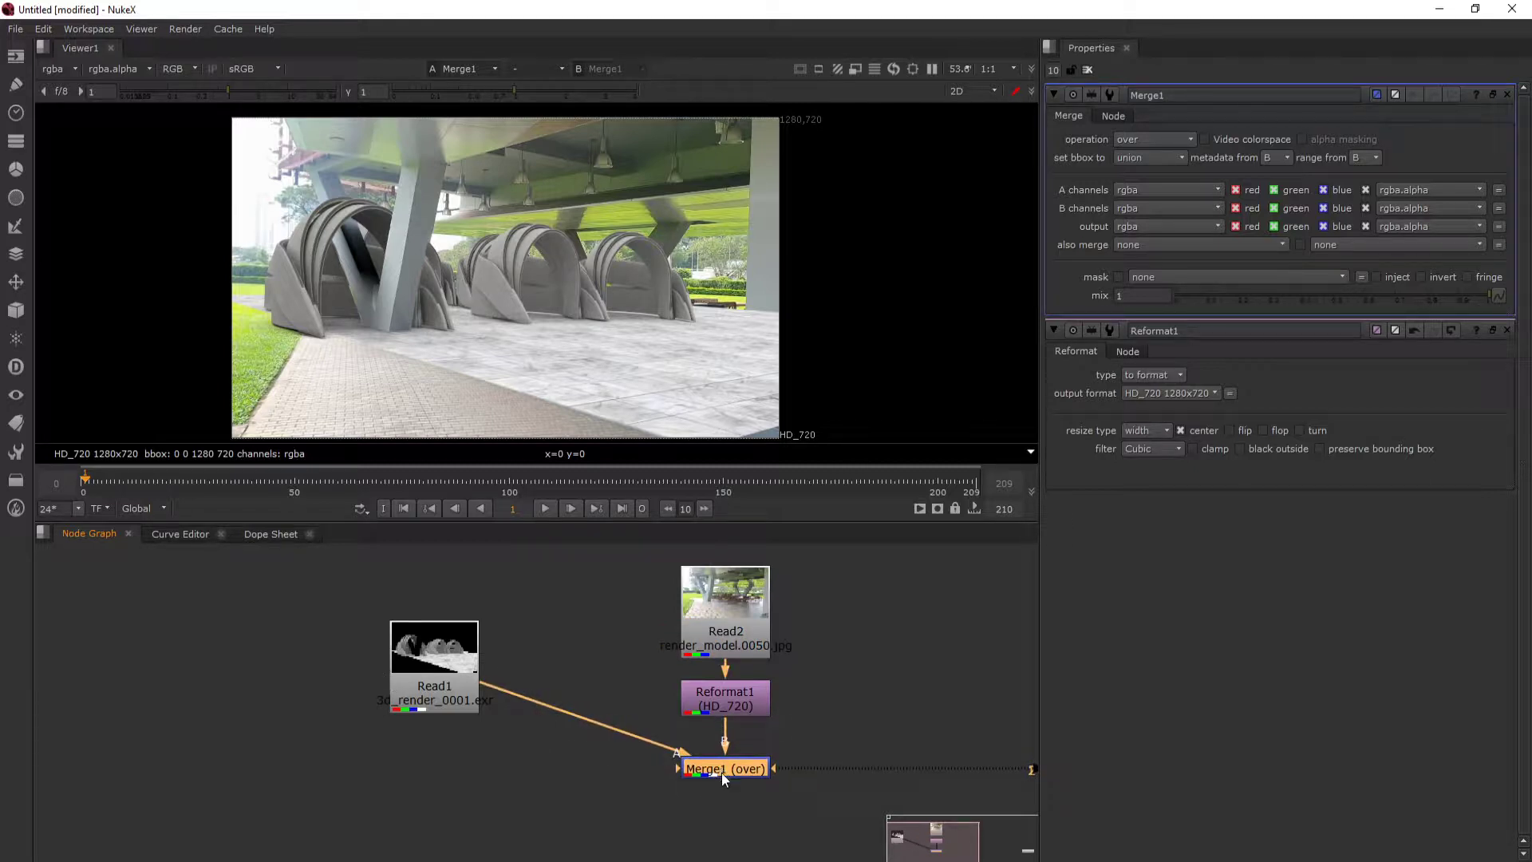
drag(748, 776, 629, 772)
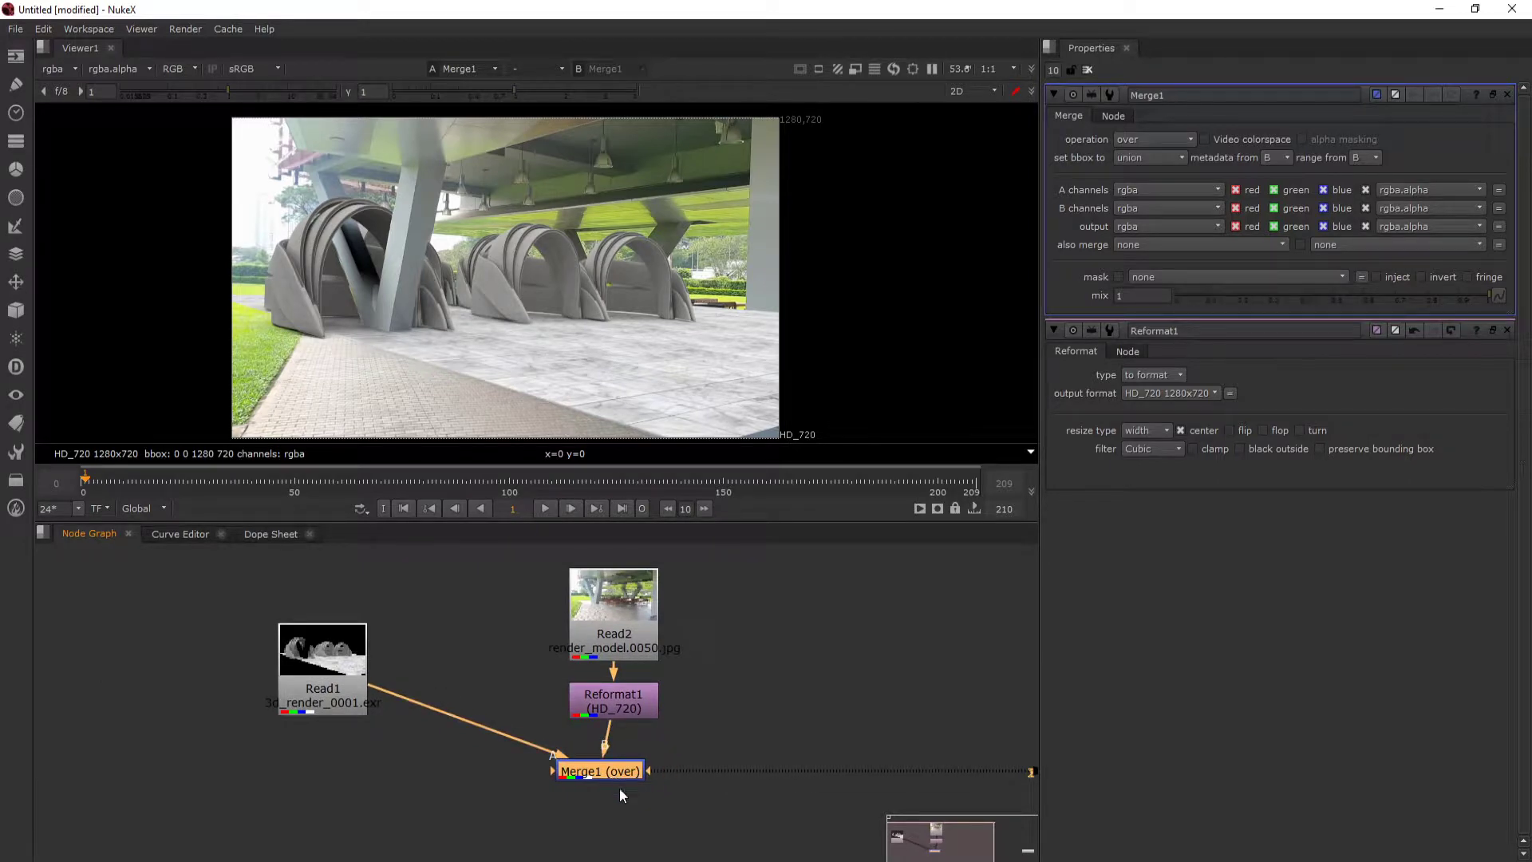
drag(624, 769, 645, 768)
- Connect the 3D render to viewer input 1 and the original footage to viewer input 2, displaying each
click(300, 648)
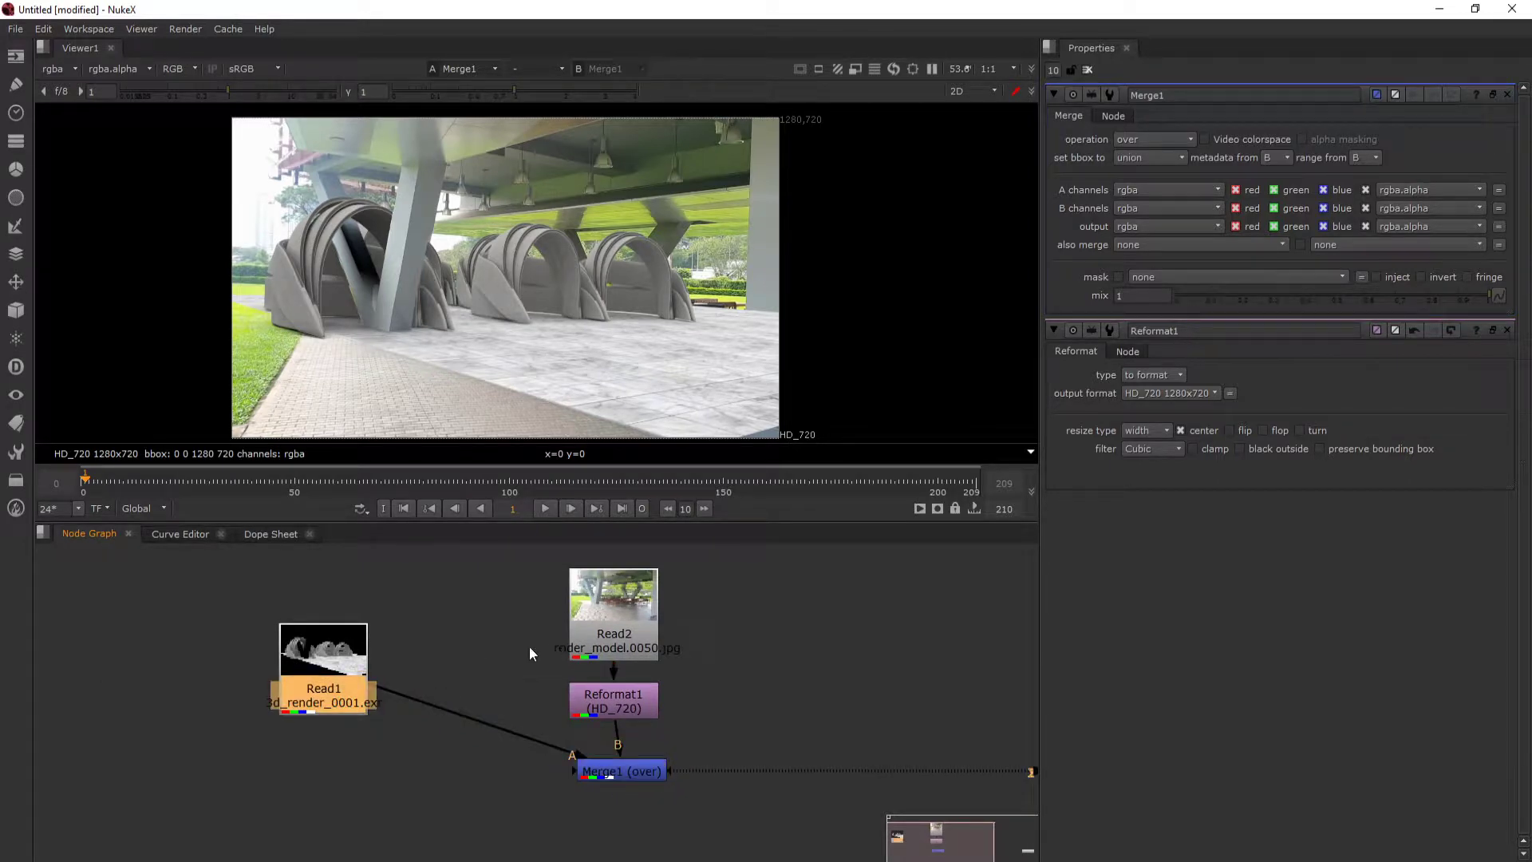
drag(311, 683, 309, 651)
key(1)
mouse_move(617, 632)
mouse_down()
mouse_move(607, 619)
mouse_move(624, 616)
mouse_up()
key(2)
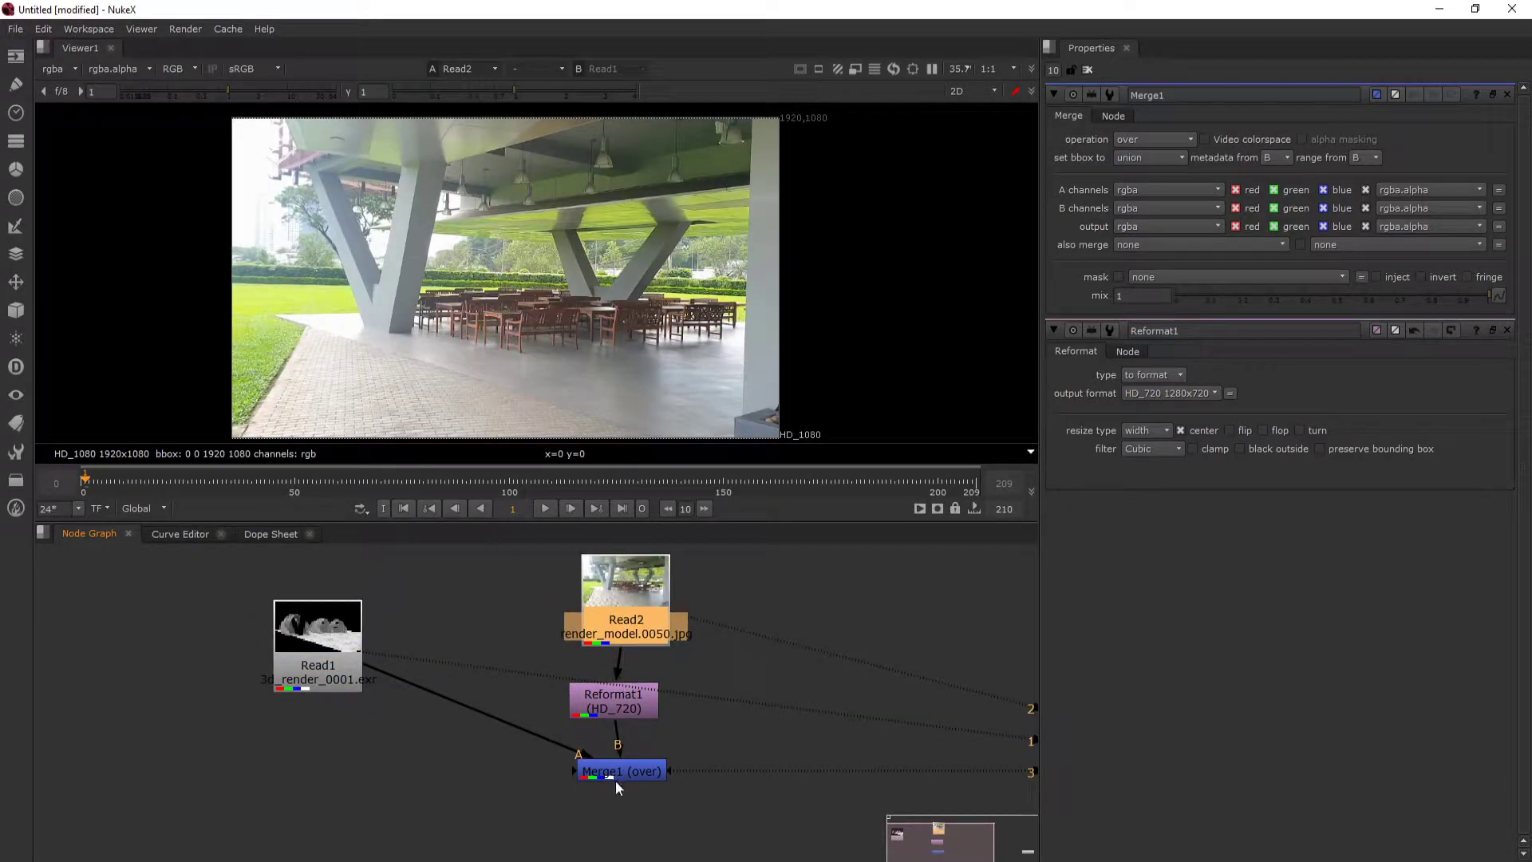
- Reposition the Merge node directly beneath the Reformat node and display its result on viewer input 3
drag(615, 781, 615, 787)
key(3)
click(861, 581)
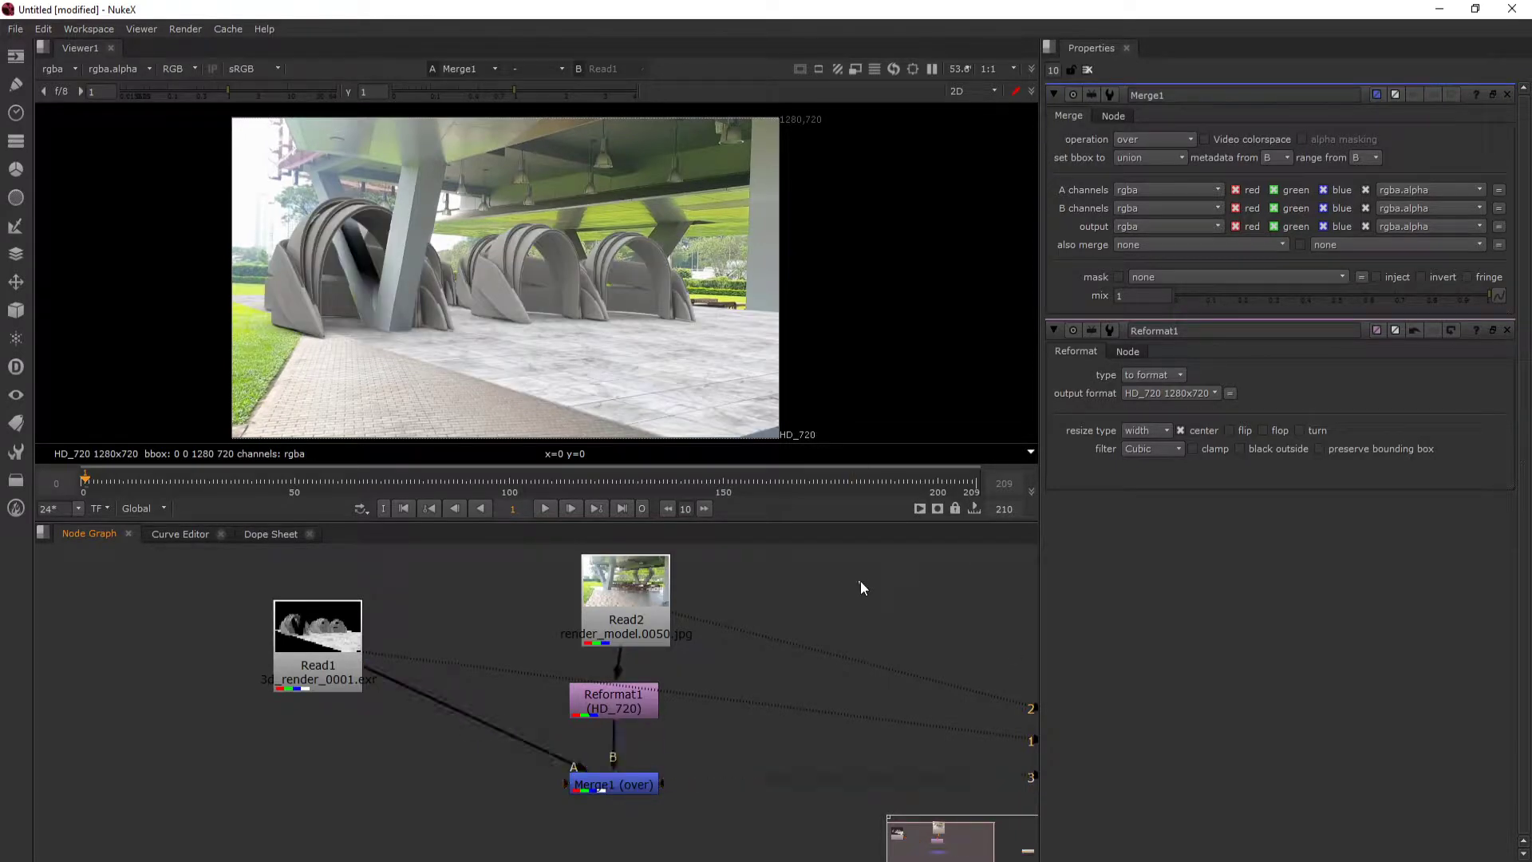
- Compare the 3D render, the original footage and the merged result by switching between viewer inputs 1, 2 and 3
key(1)
key(2)
key(3)
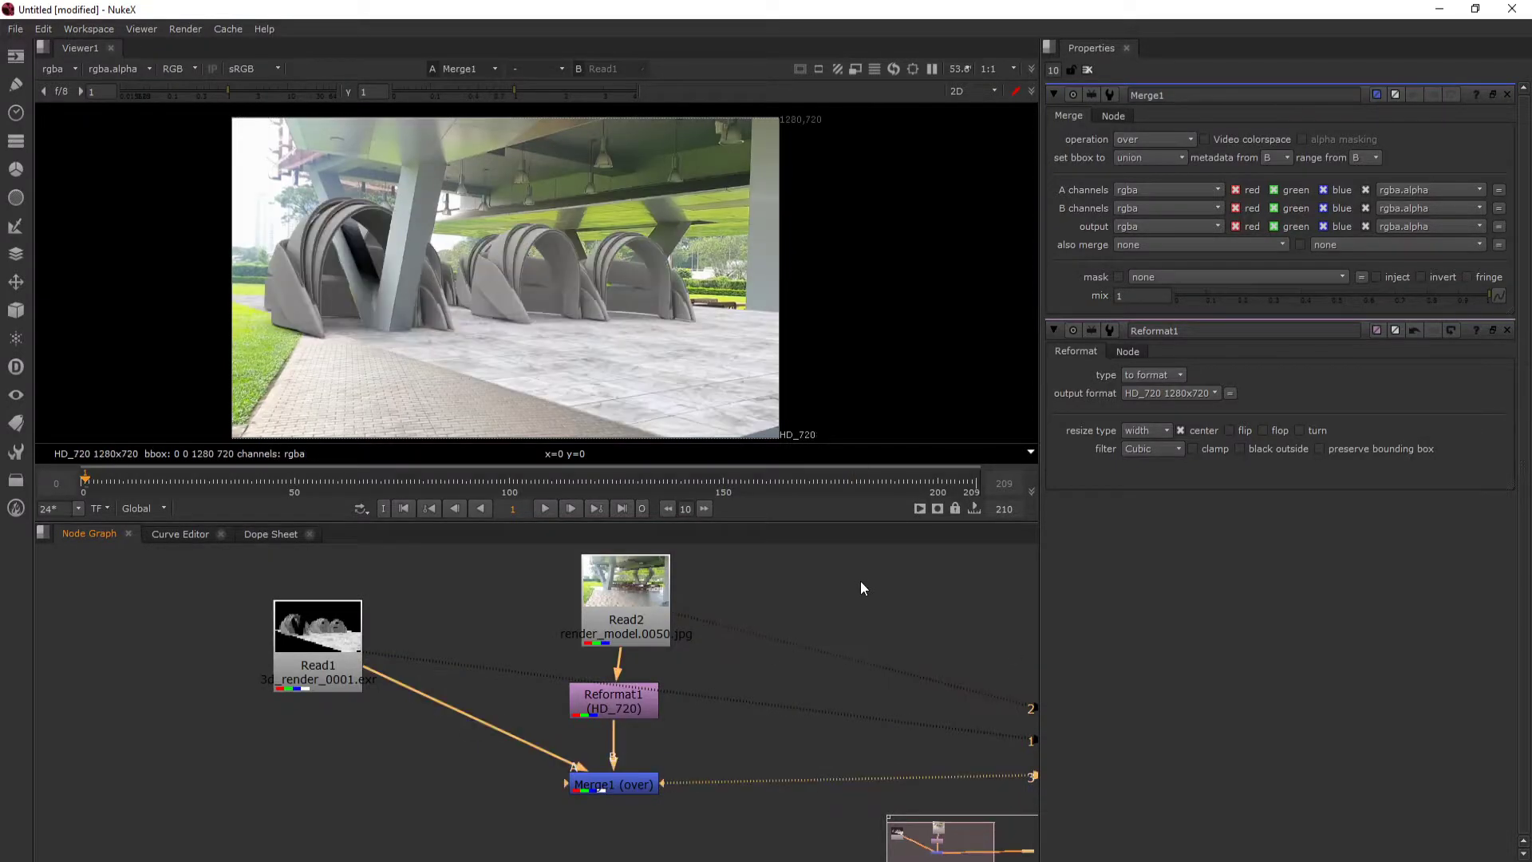
key(2)
key(3)
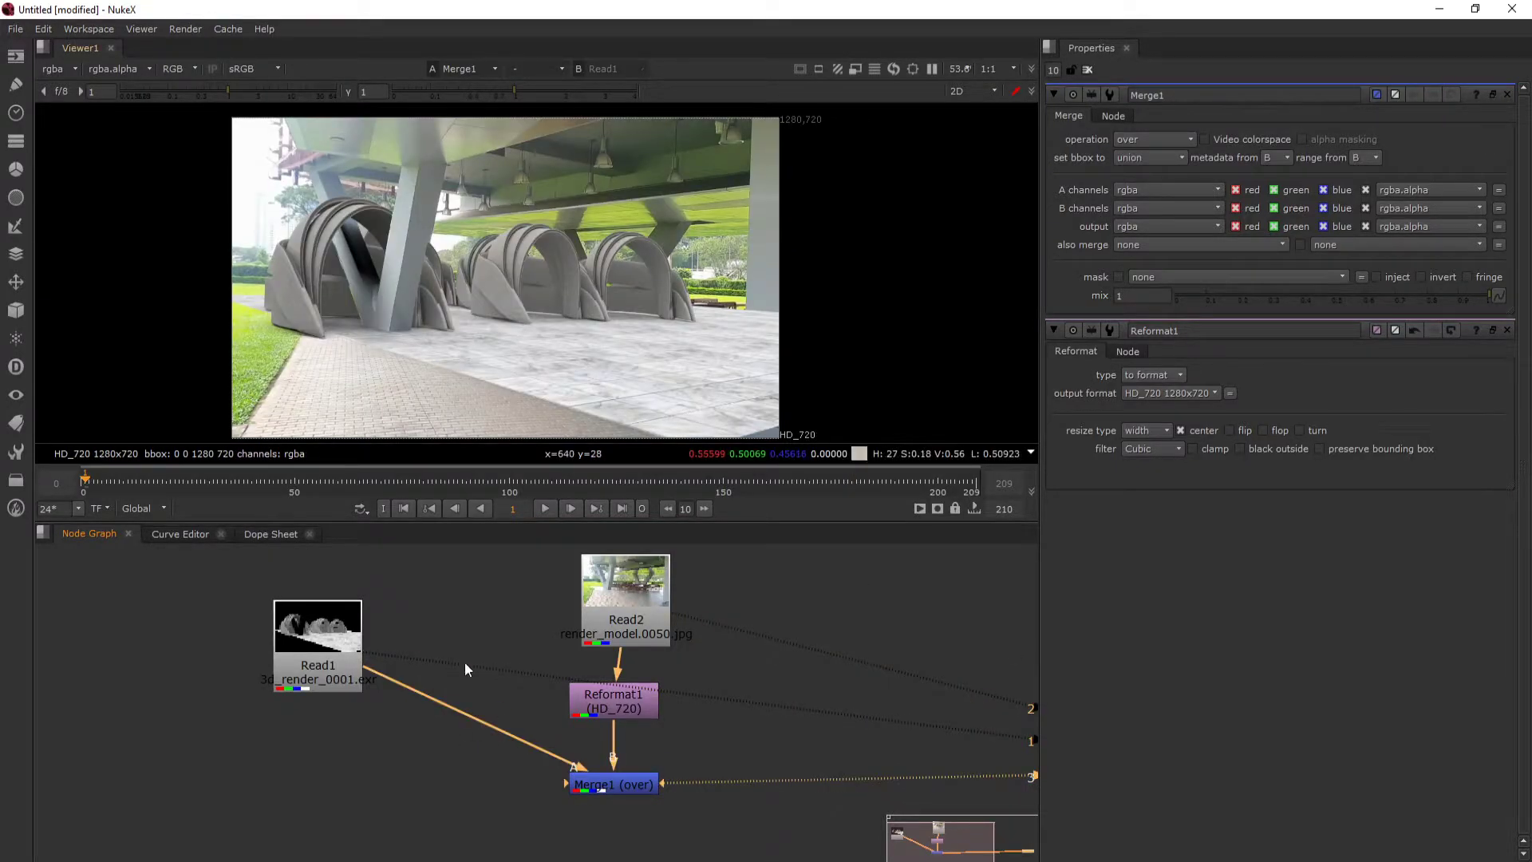
key(2)
key(3)
- Move the Viewer node closer to the compositing nodes and cycle through its three inputs again, ending on the merge
scroll(686, 624, down, 3)
drag(707, 633, 526, 618)
drag(924, 714, 792, 696)
key(1)
key(2)
key(3)
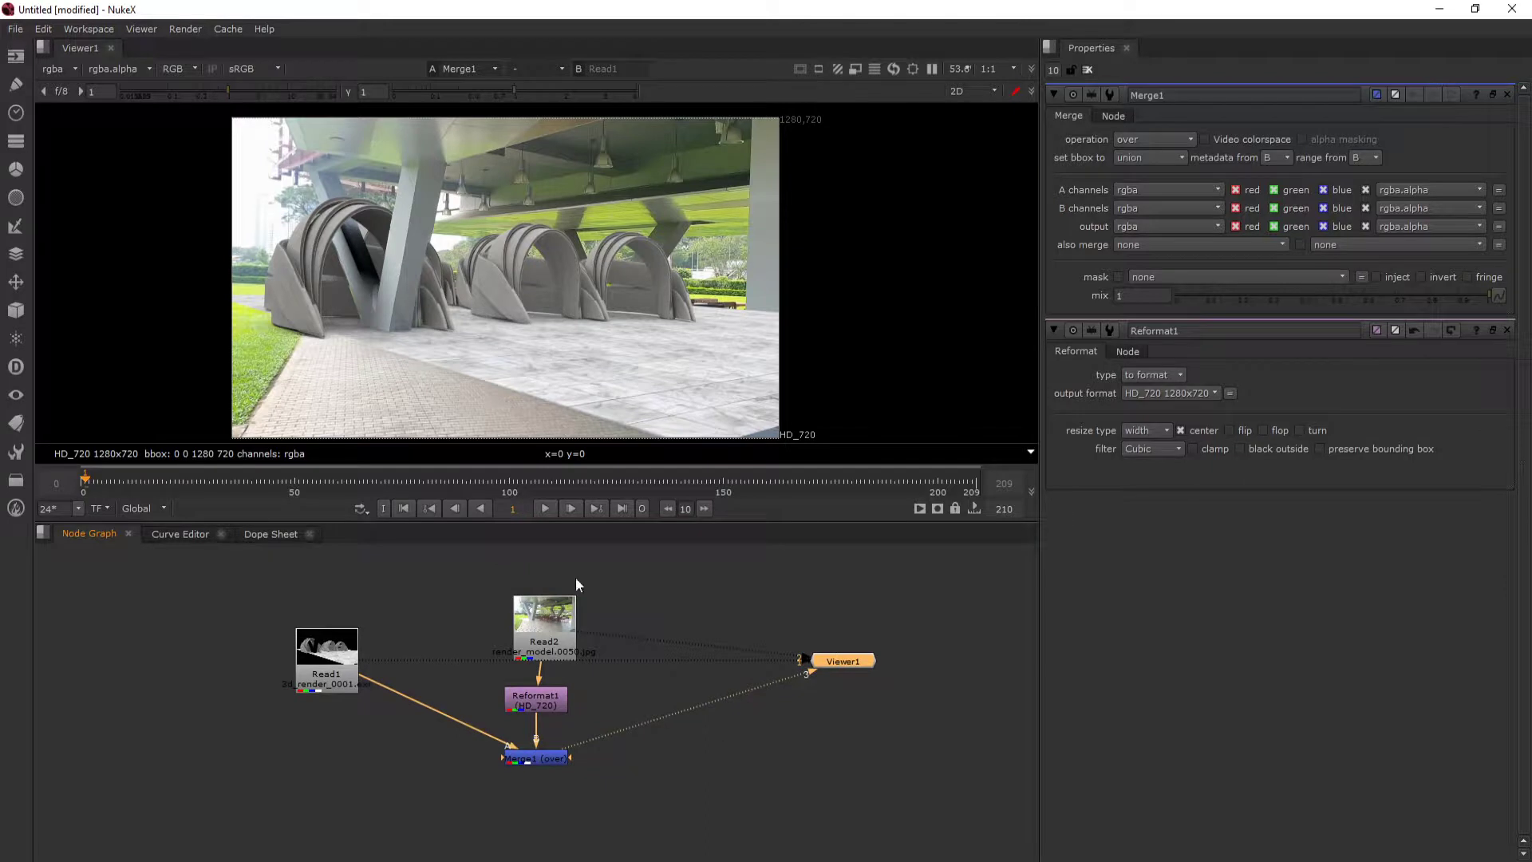
- Play back the merged composite from an early frame and stop it at frame 67
click(105, 482)
click(542, 510)
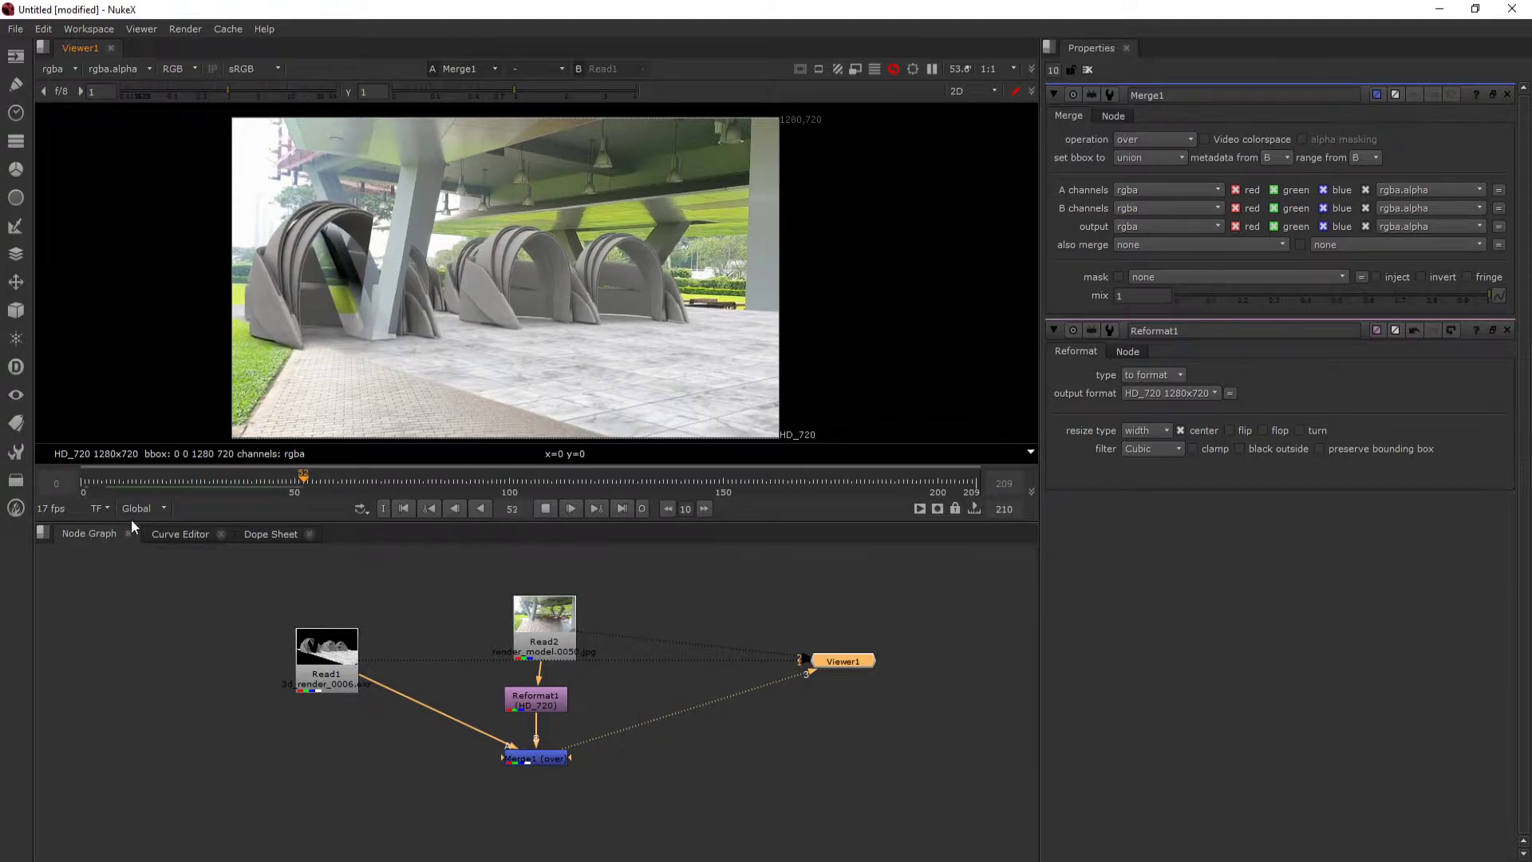
click(545, 508)
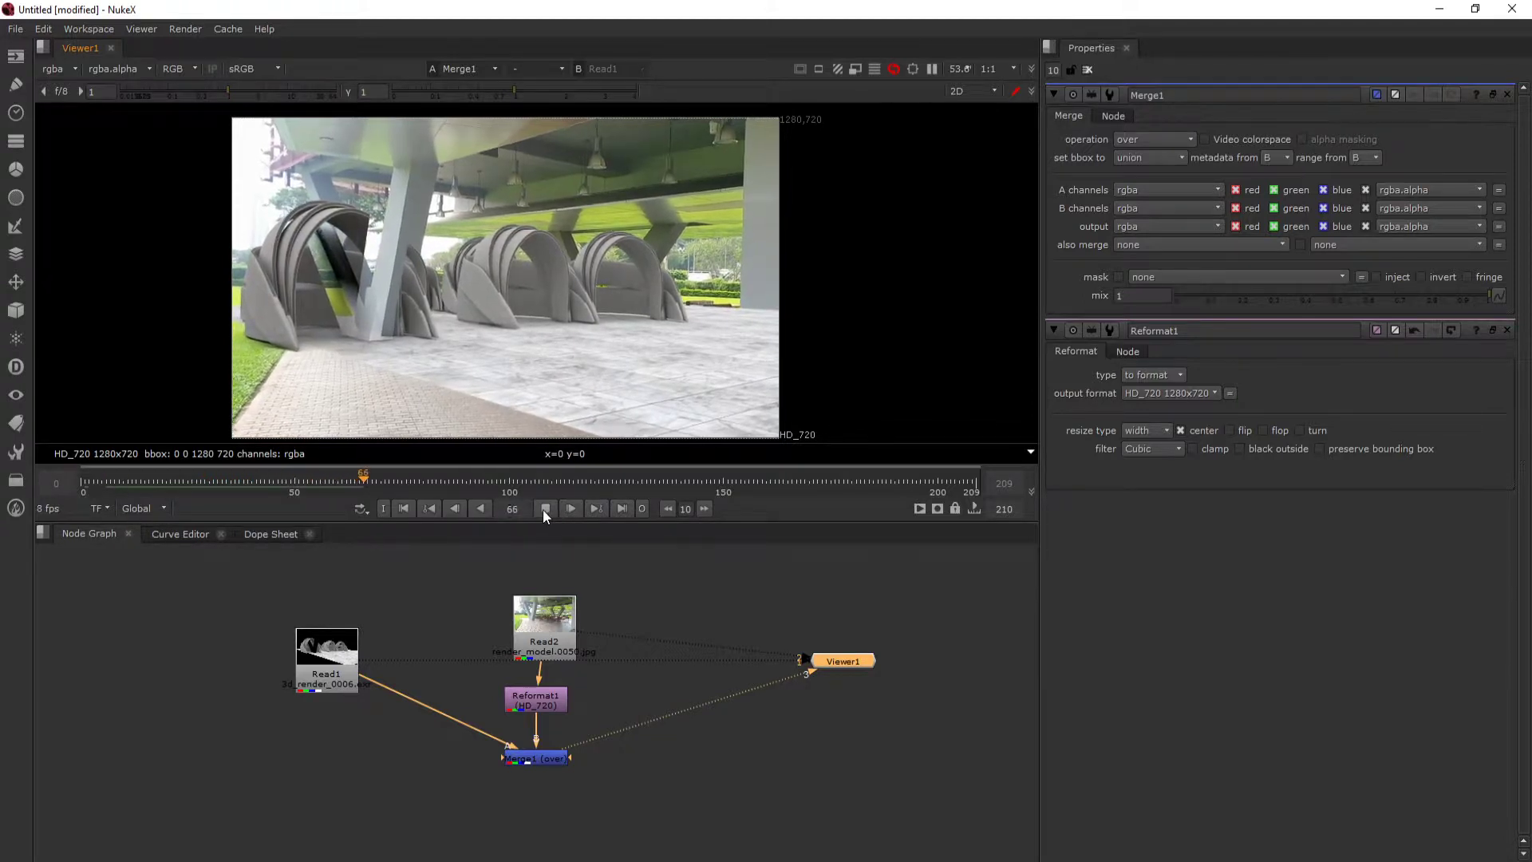
- Switch the timeline's frame range from Global to Input and go back to frame 55, near its start
click(138, 508)
click(150, 541)
drag(542, 629, 532, 605)
drag(131, 486, 95, 486)
- Spread out the node layout, placing the Reformat node between the footage and the Merge, and the 3D render level with the Merge
mouse_move(551, 627)
mouse_down()
mouse_move(544, 571)
mouse_move(562, 635)
mouse_up()
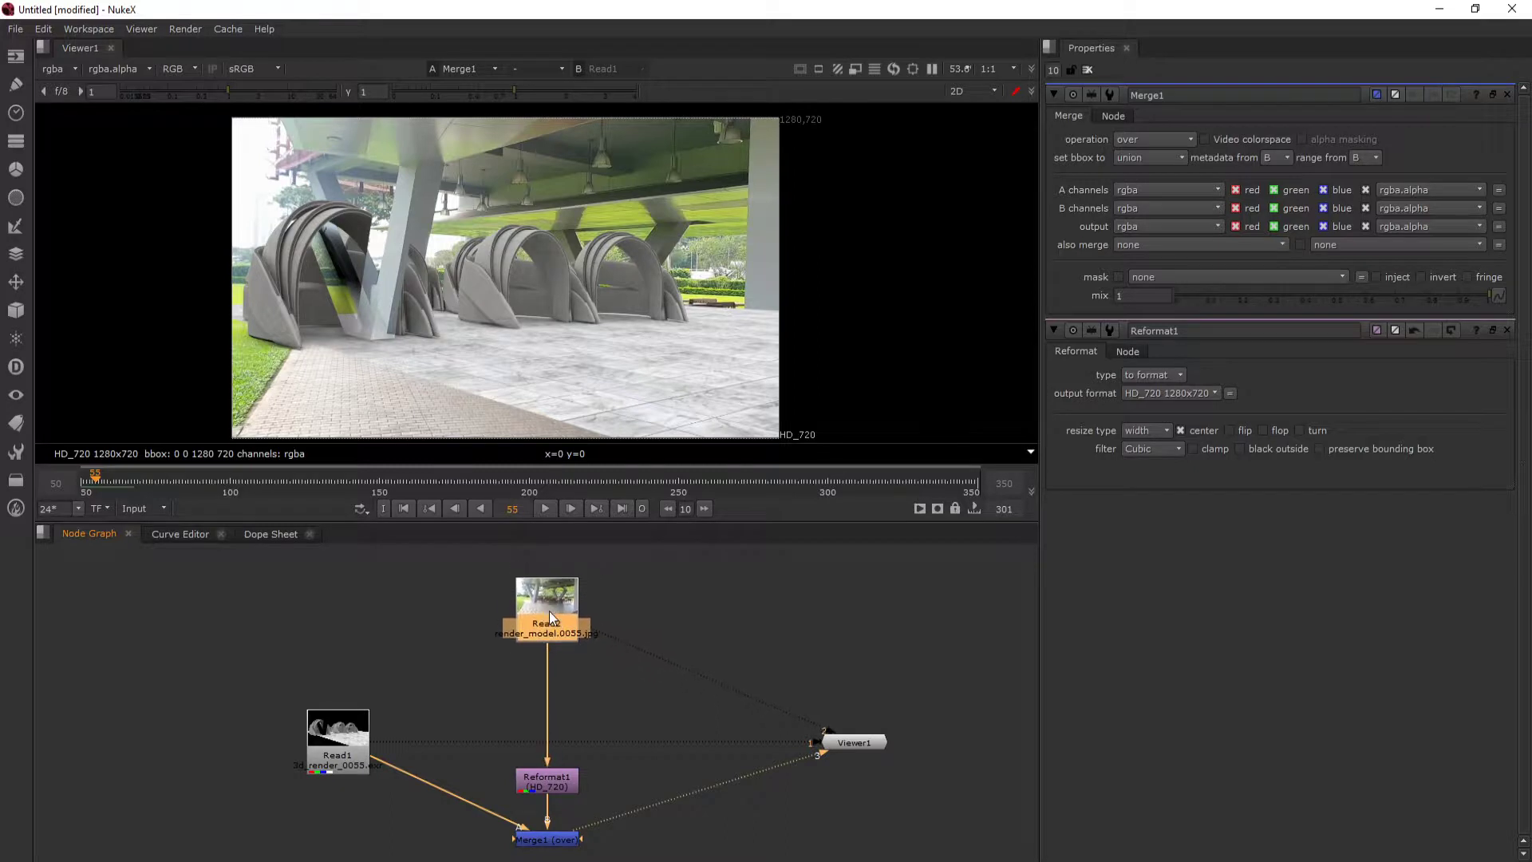
scroll(520, 592, down, 2)
drag(348, 670, 347, 733)
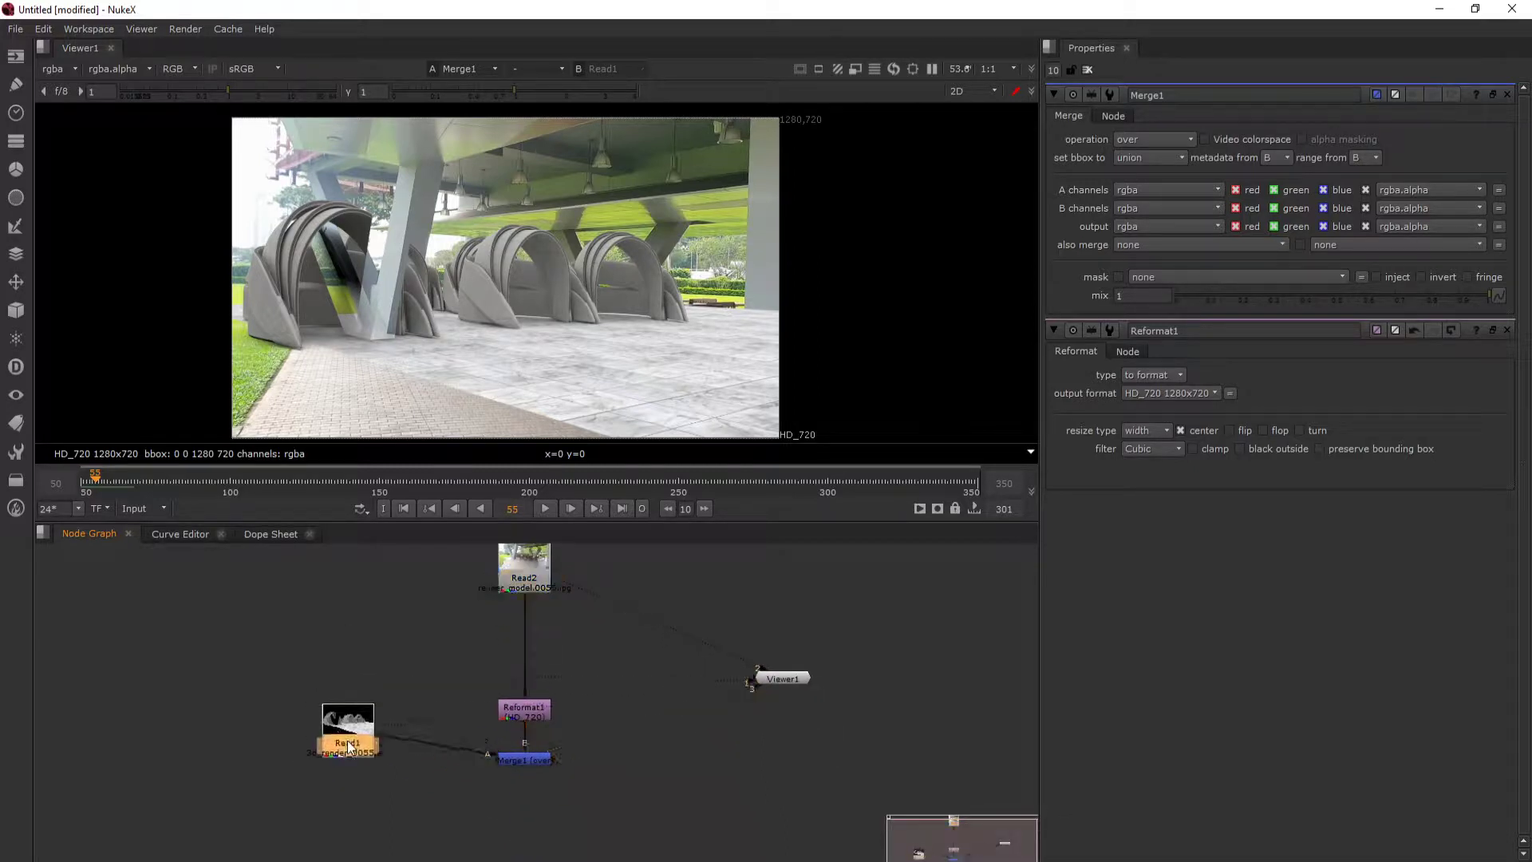
drag(527, 711, 527, 666)
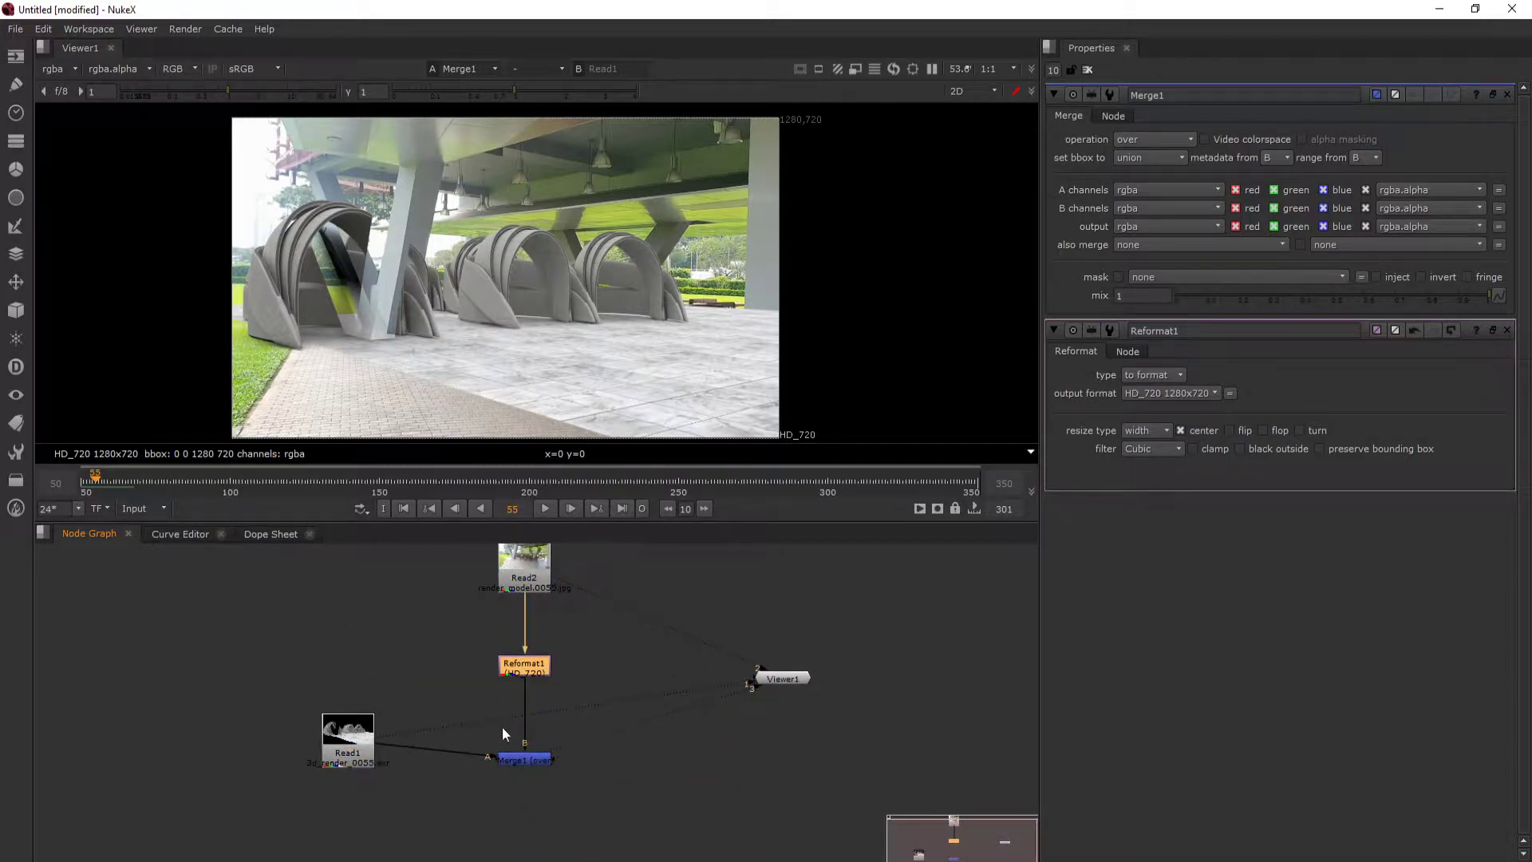
drag(363, 736, 361, 754)
- Play back the merged composite from frame 50 and stop it at frame 96
click(85, 481)
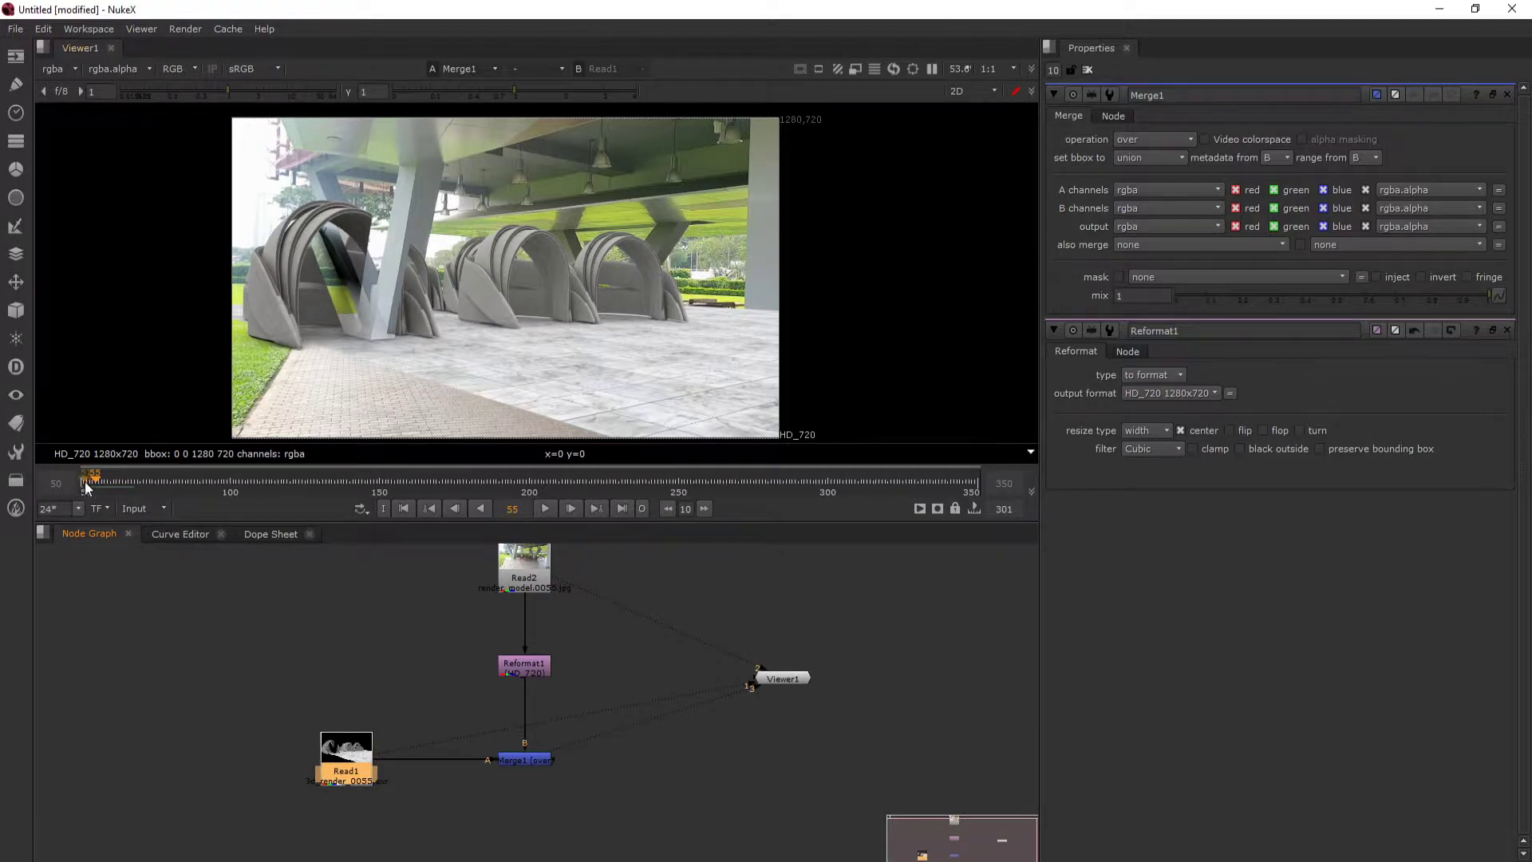
click(554, 511)
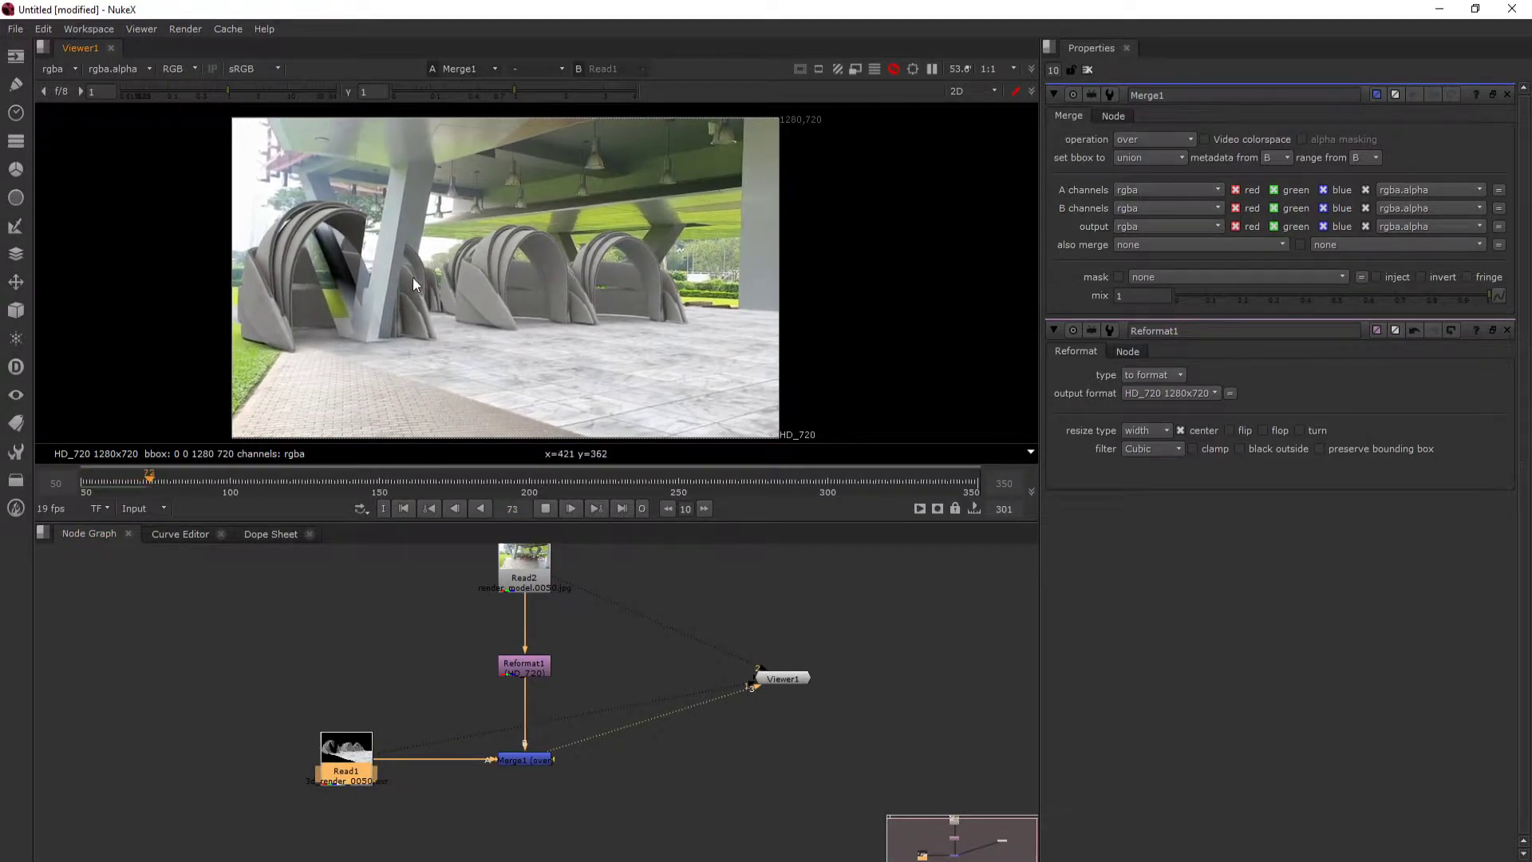
click(547, 512)
- Display the original footage alone and the 3D render alone to compare their frame ranges
drag(433, 586, 485, 641)
click(587, 637)
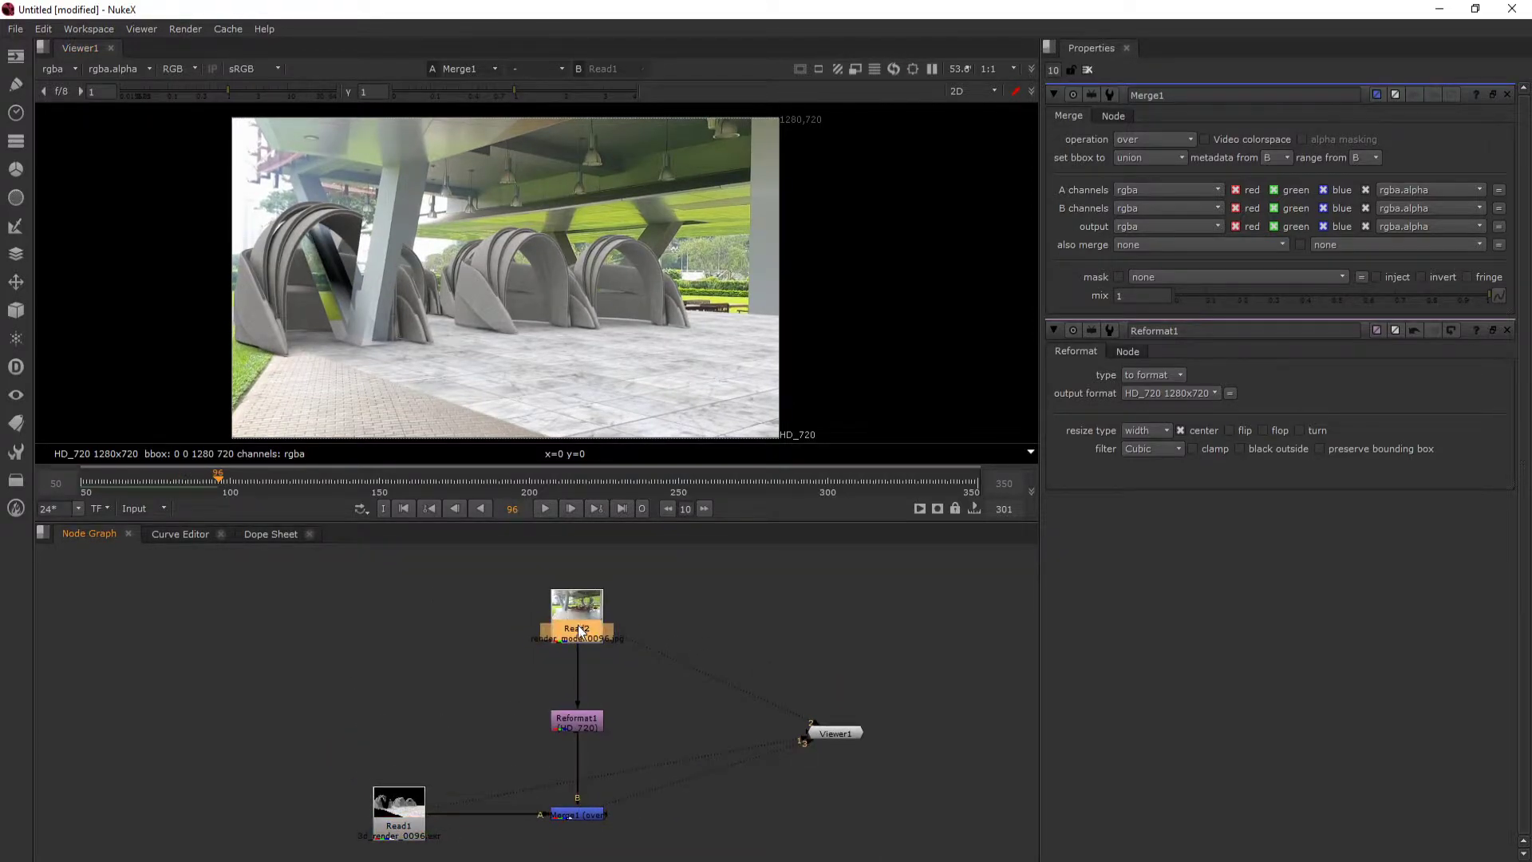
key(2)
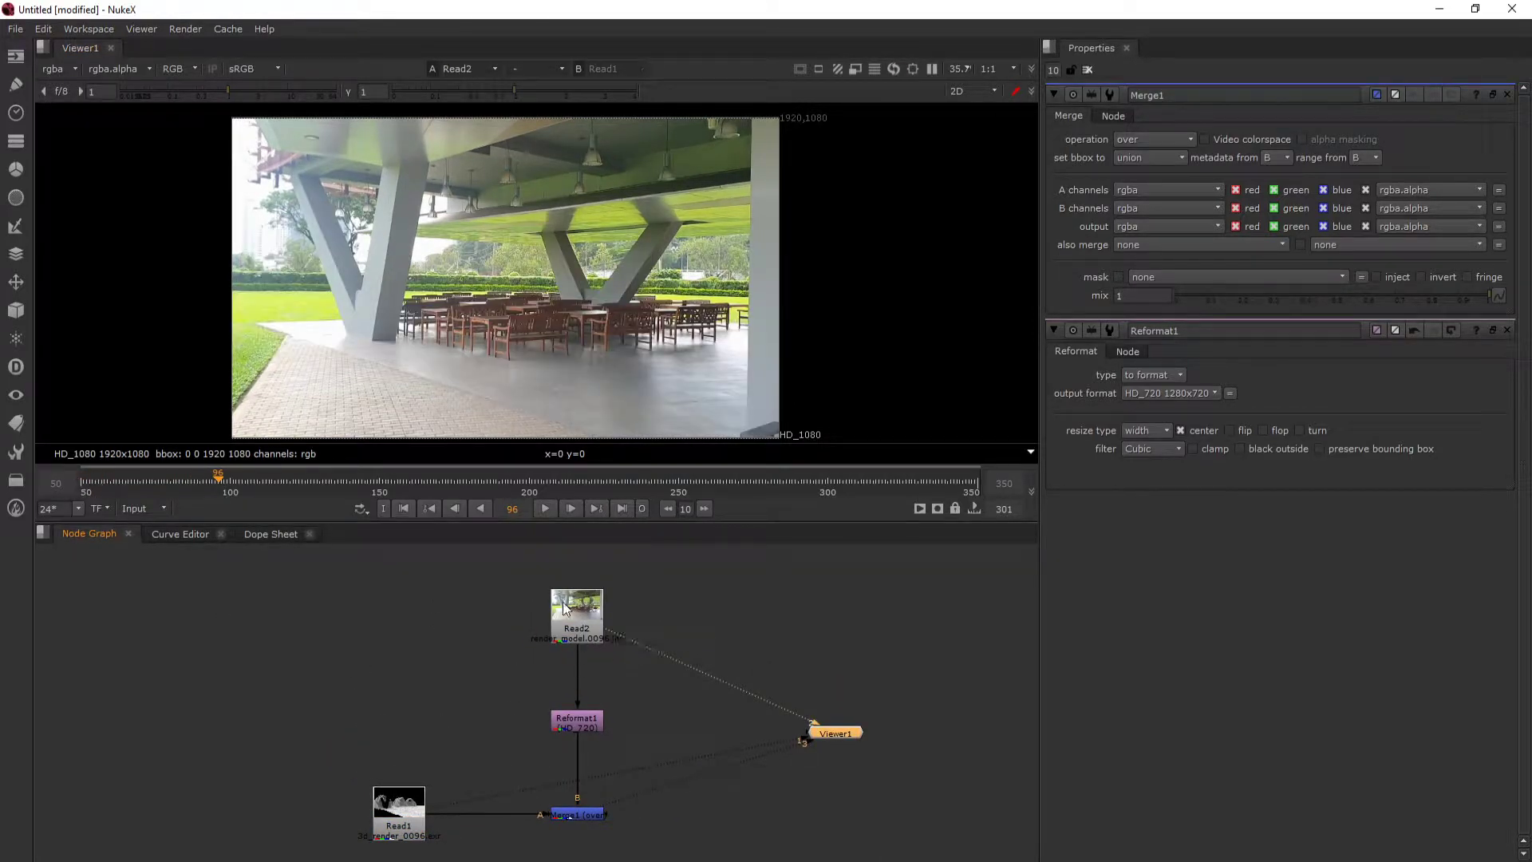
drag(419, 795, 433, 726)
click(434, 726)
key(1)
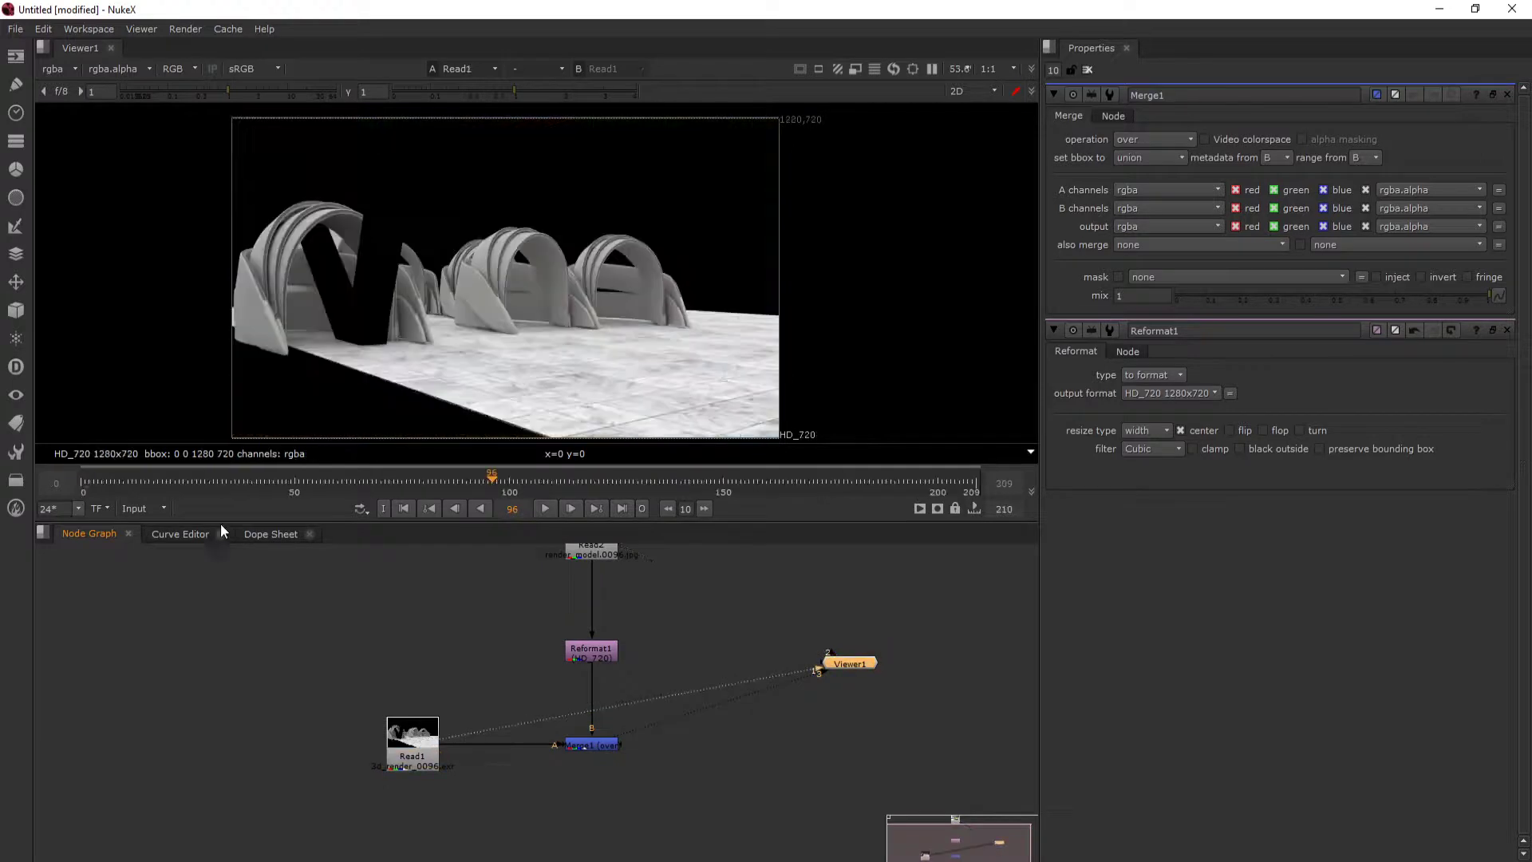
- Scrub through the 3D render from its first frames to frame 47
mouse_move(120, 478)
mouse_down()
mouse_move(74, 477)
mouse_move(188, 482)
mouse_move(98, 482)
mouse_up()
drag(560, 632, 537, 710)
scroll(524, 631, down, 4)
scroll(457, 603, up, 2)
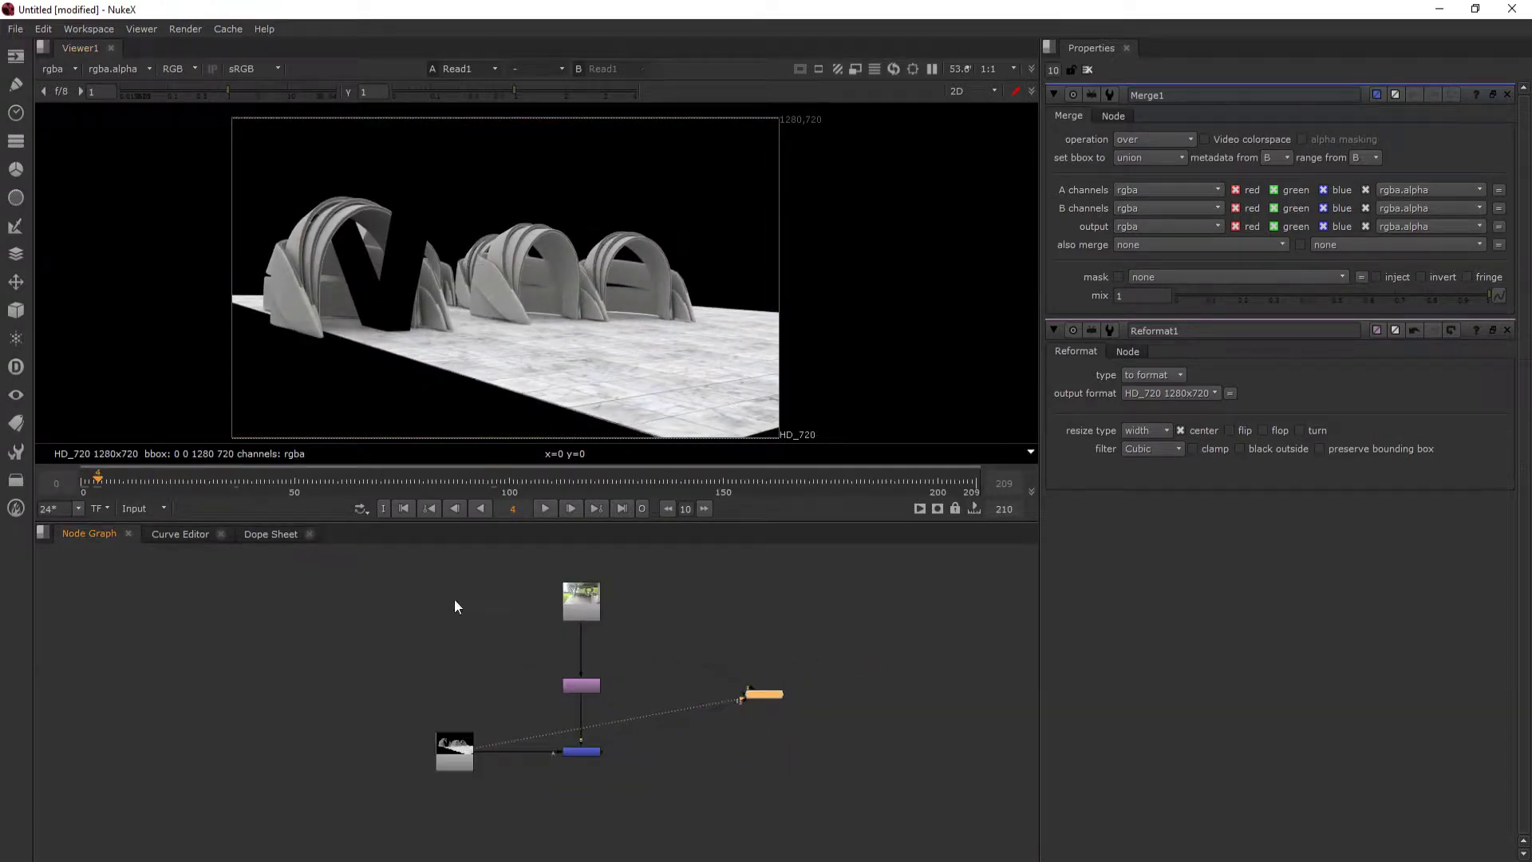
drag(80, 482, 281, 478)
scroll(476, 753, up, 5)
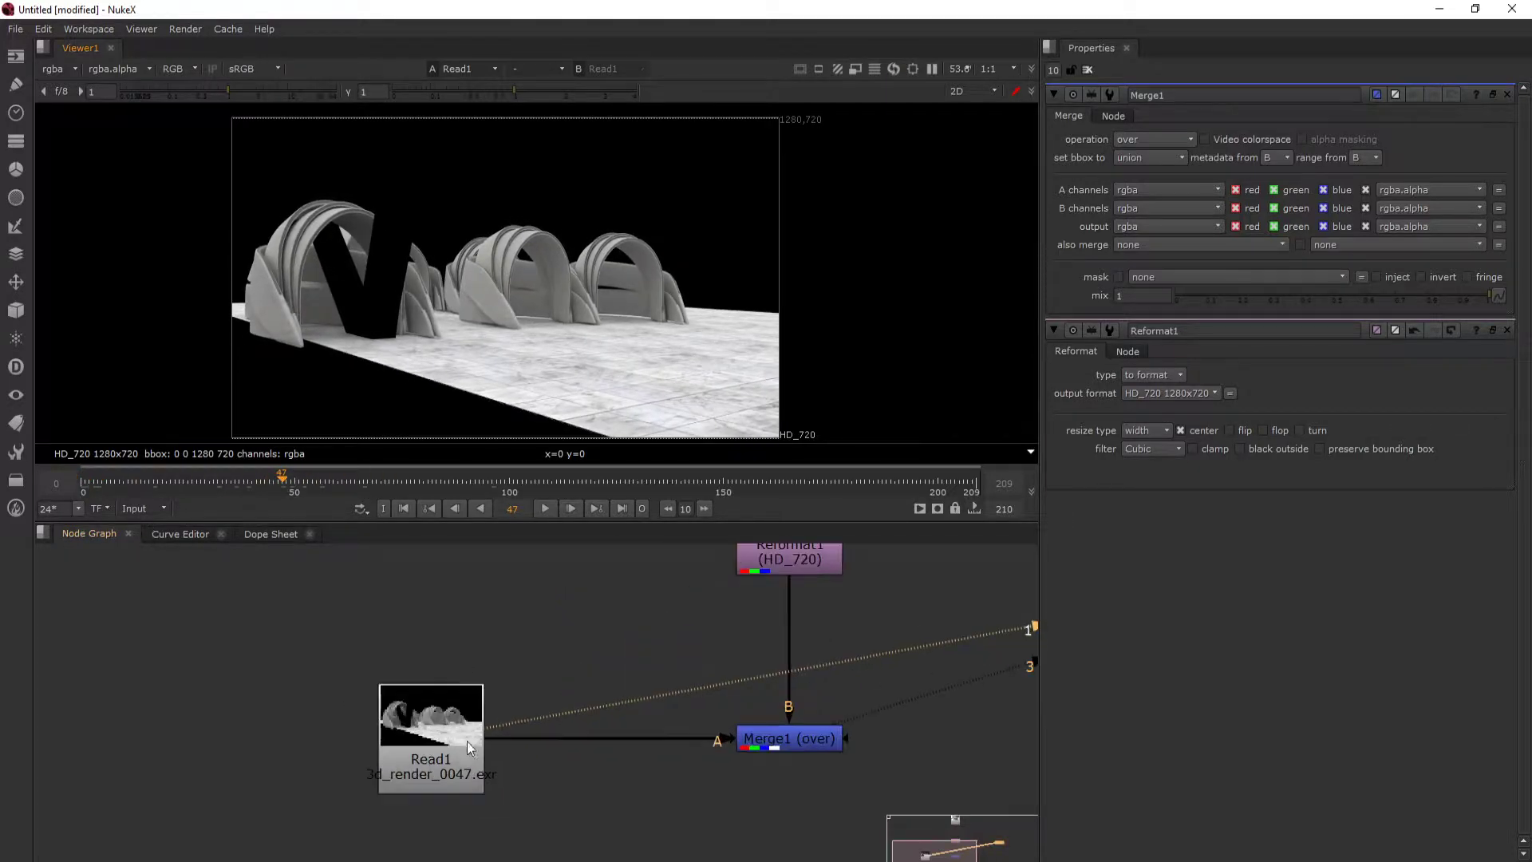
- Reposition the 3D render's Read node and open its properties
scroll(543, 758, down, 2)
drag(543, 758, 382, 727)
drag(219, 740, 288, 691)
double_click(289, 697)
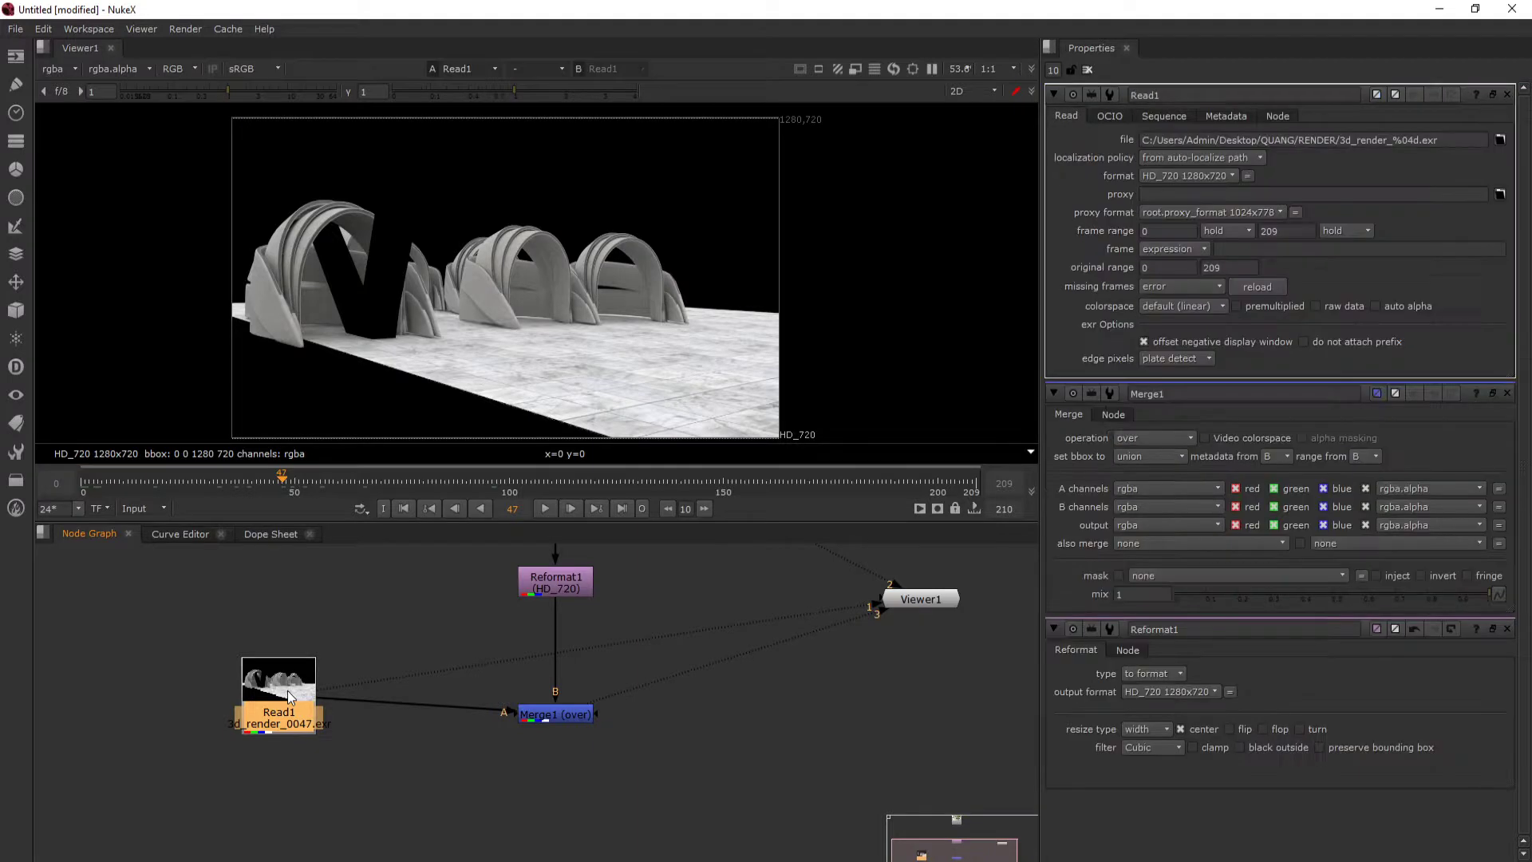
- Add a Retime node between the 3D render and the Merge's A input, and align the Merge node with it
key(Tab)
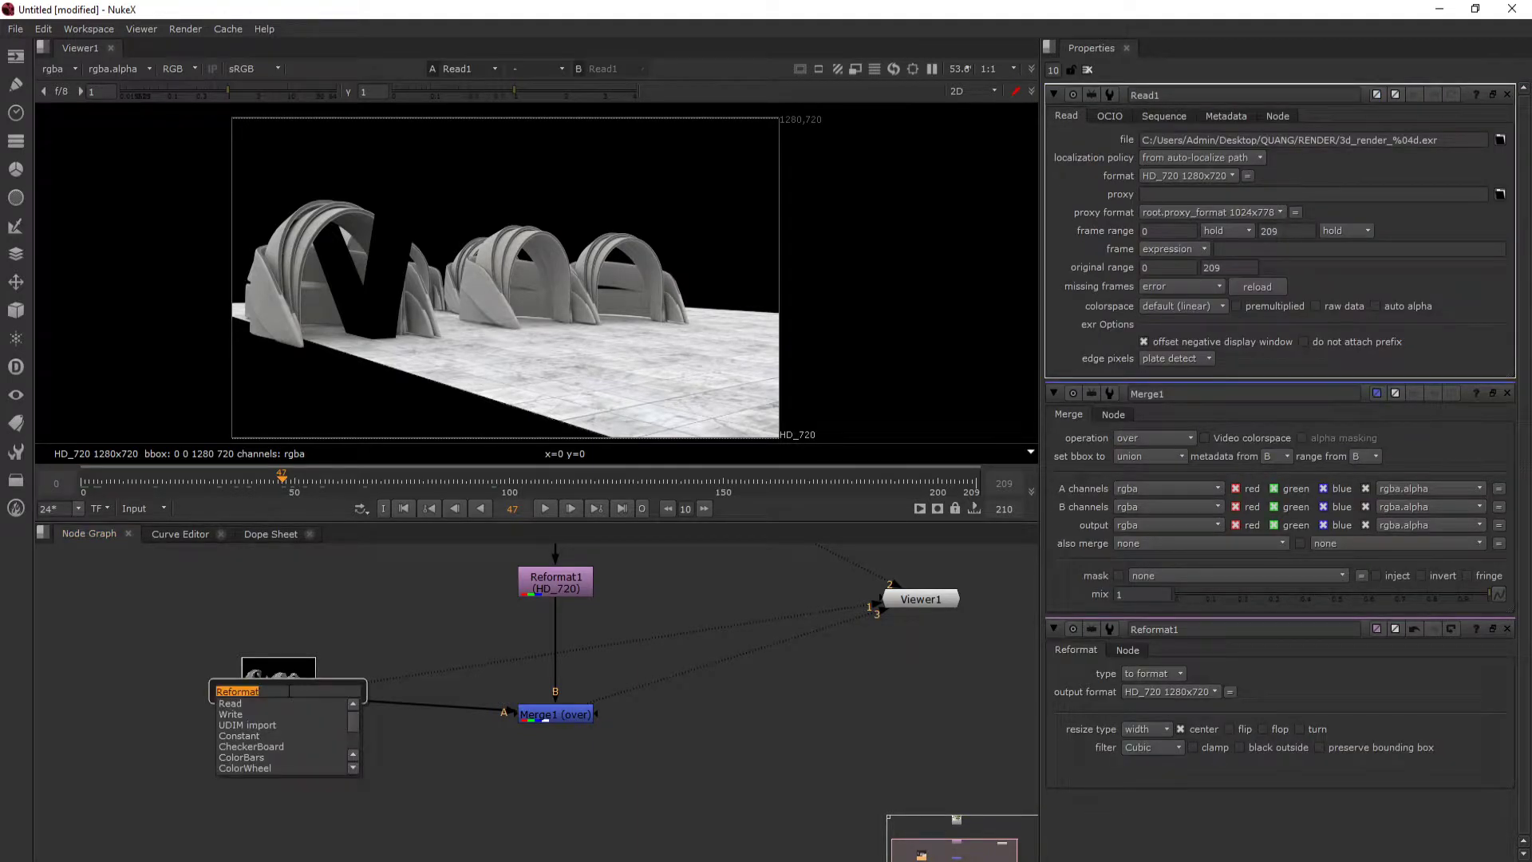
text(re)
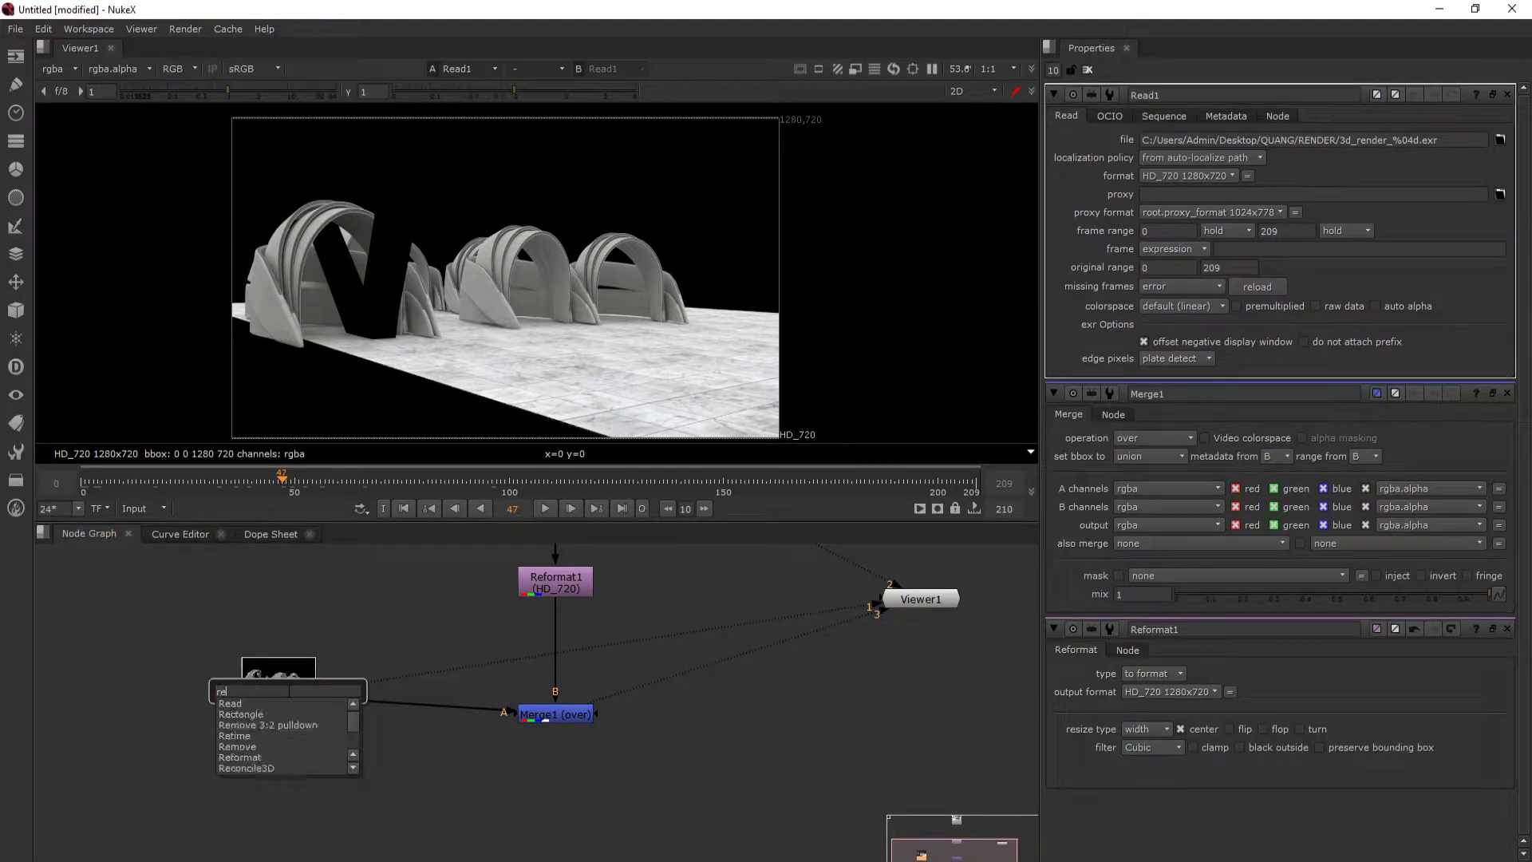
text(f)
click(243, 704)
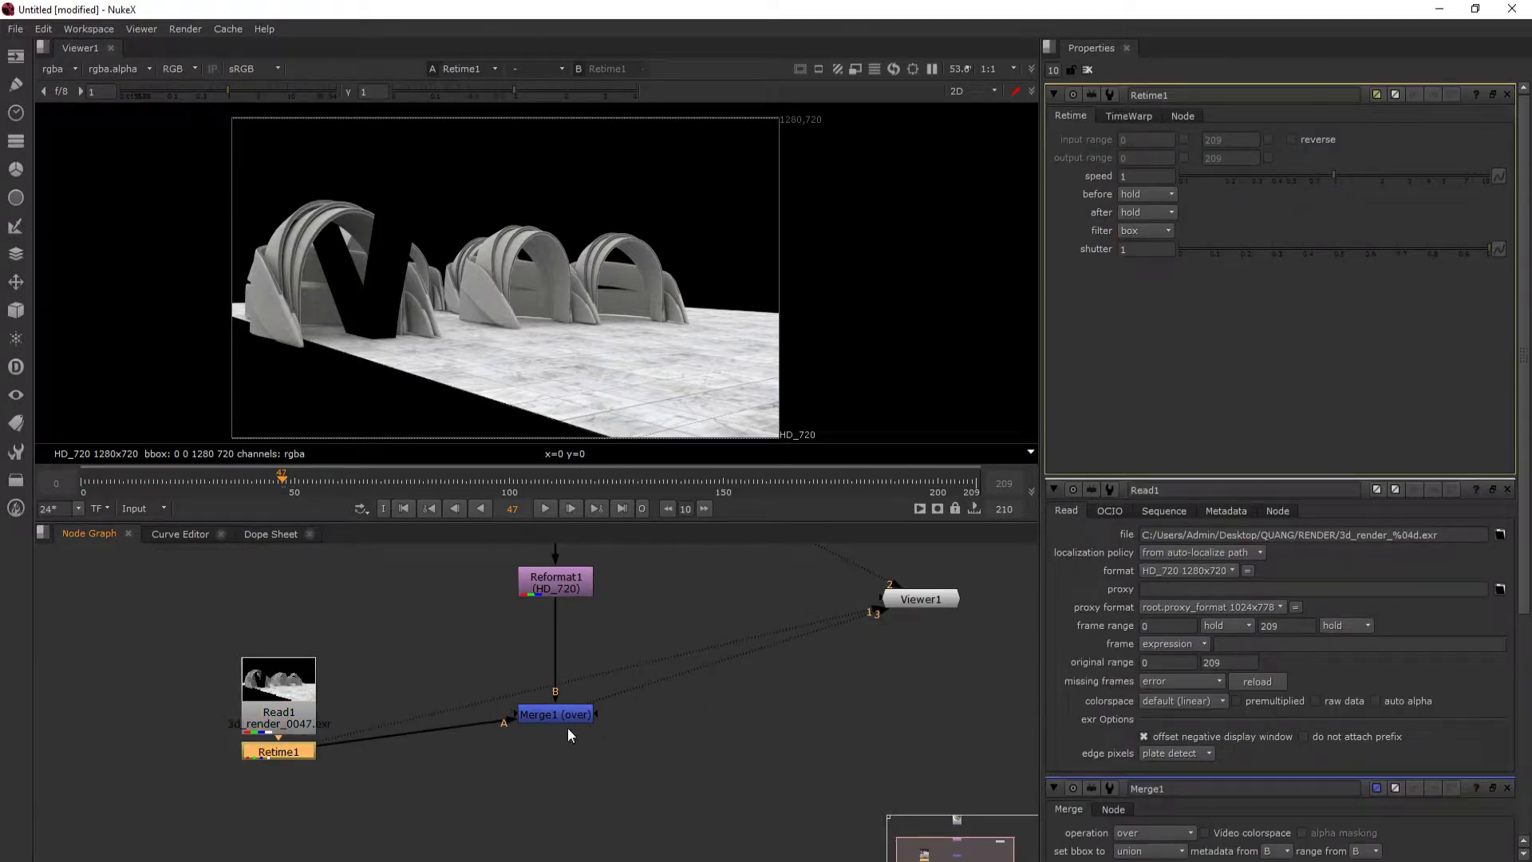
drag(563, 718, 563, 750)
- Enable the start of the Retime node's output range and set it to frame 50
click(1184, 157)
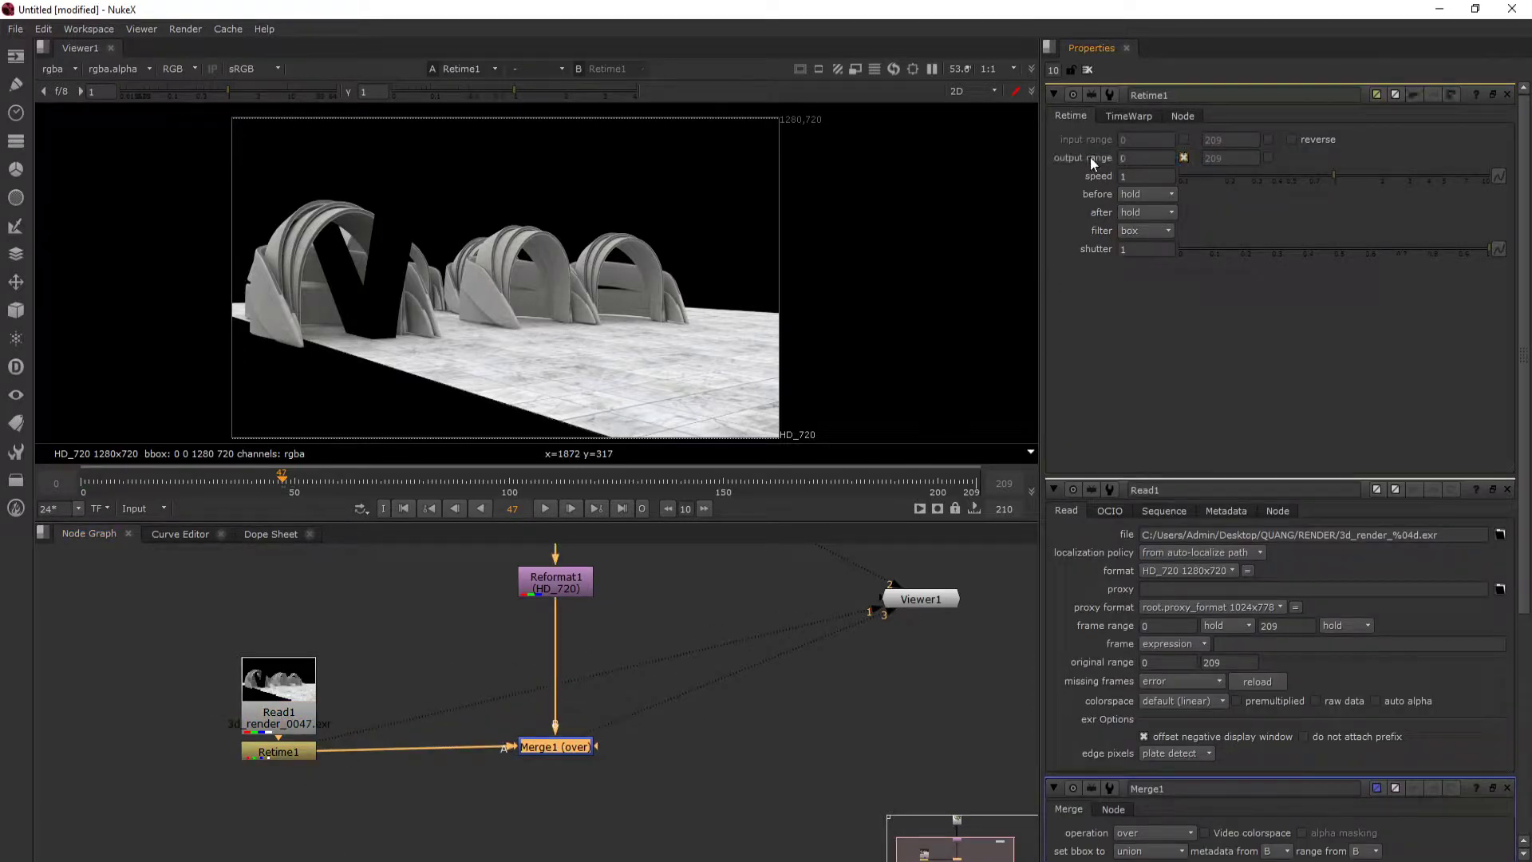
click(1136, 158)
text(50)
key(Return)
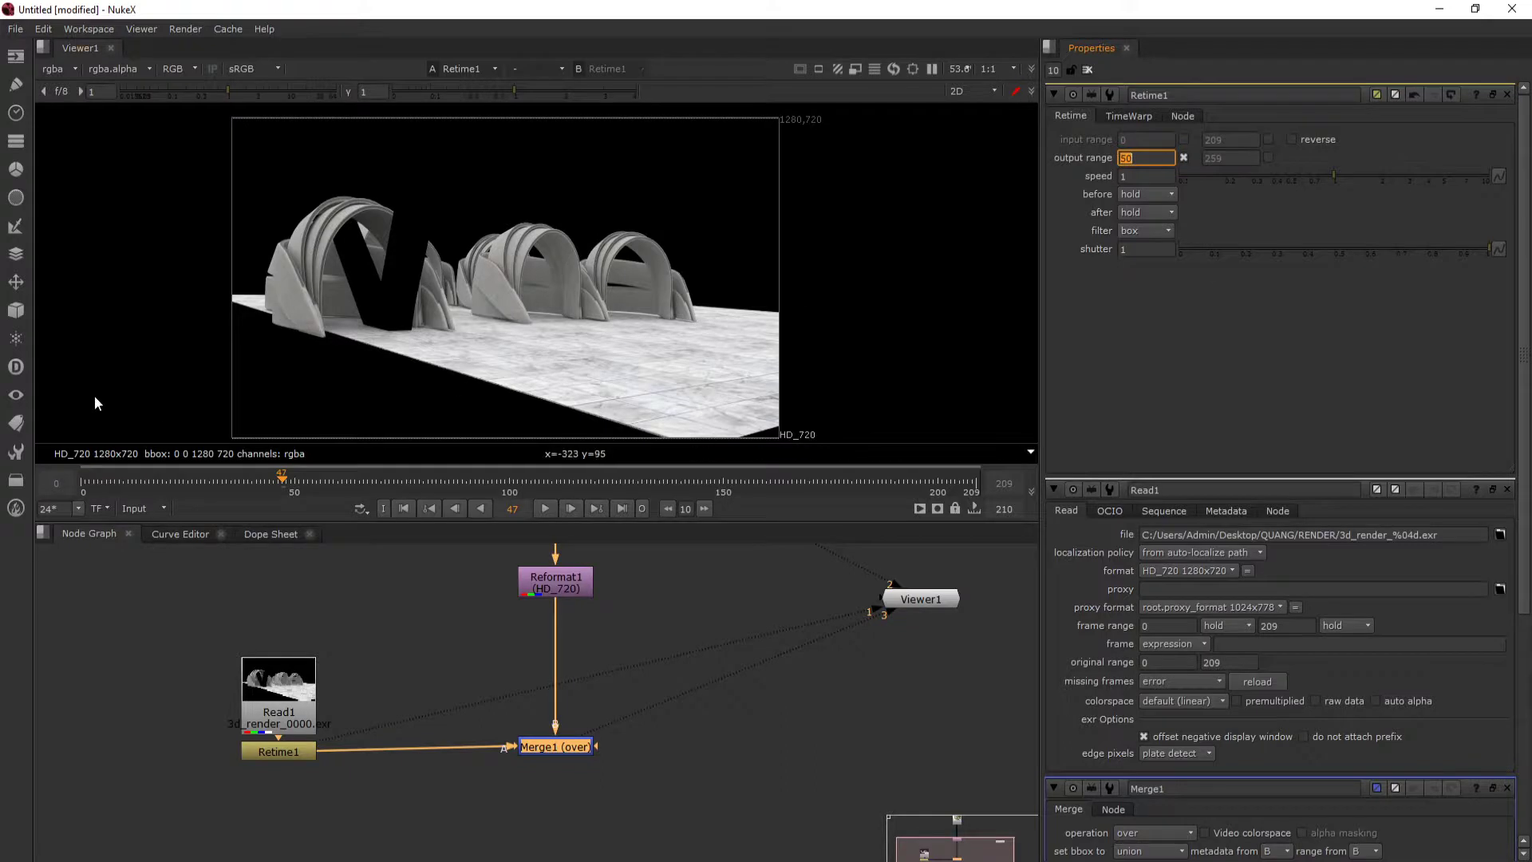
- Scrub through the retimed 3D render to check how its frames line up with the timeline
click(300, 750)
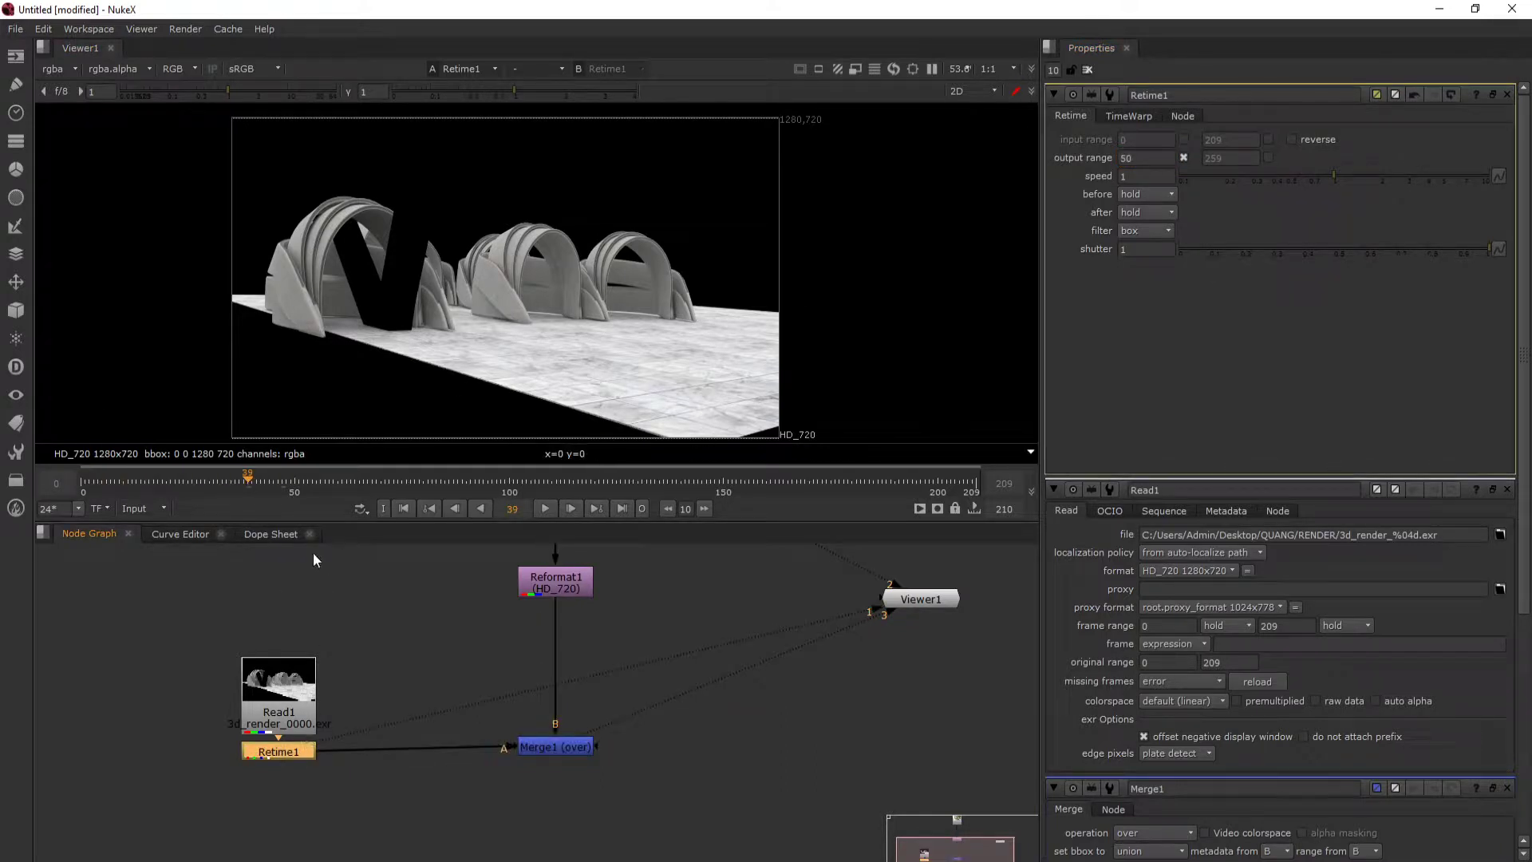
click(292, 482)
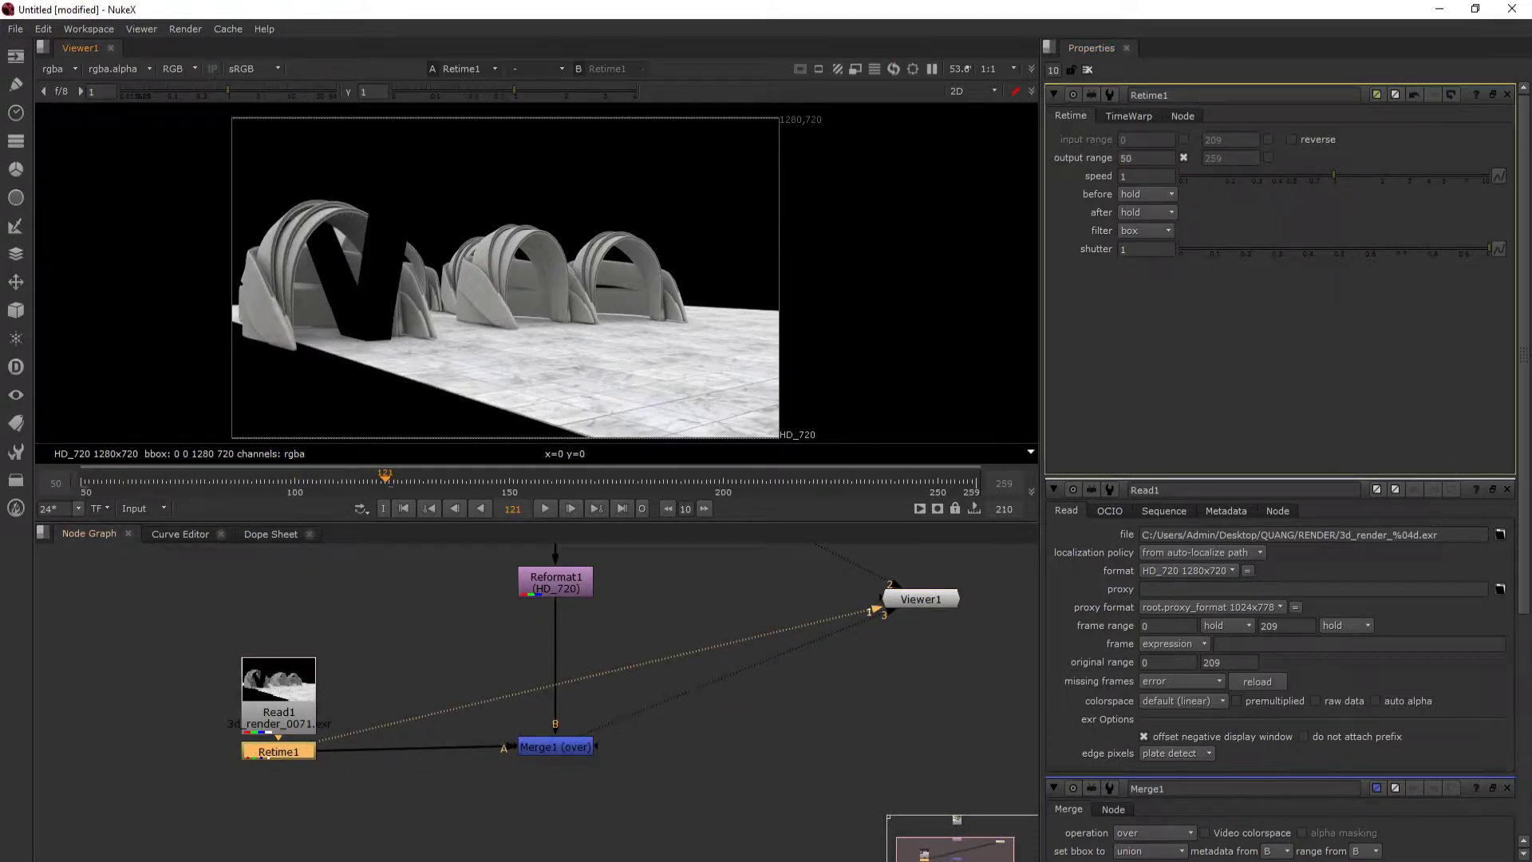
click(90, 484)
click(285, 763)
click(308, 482)
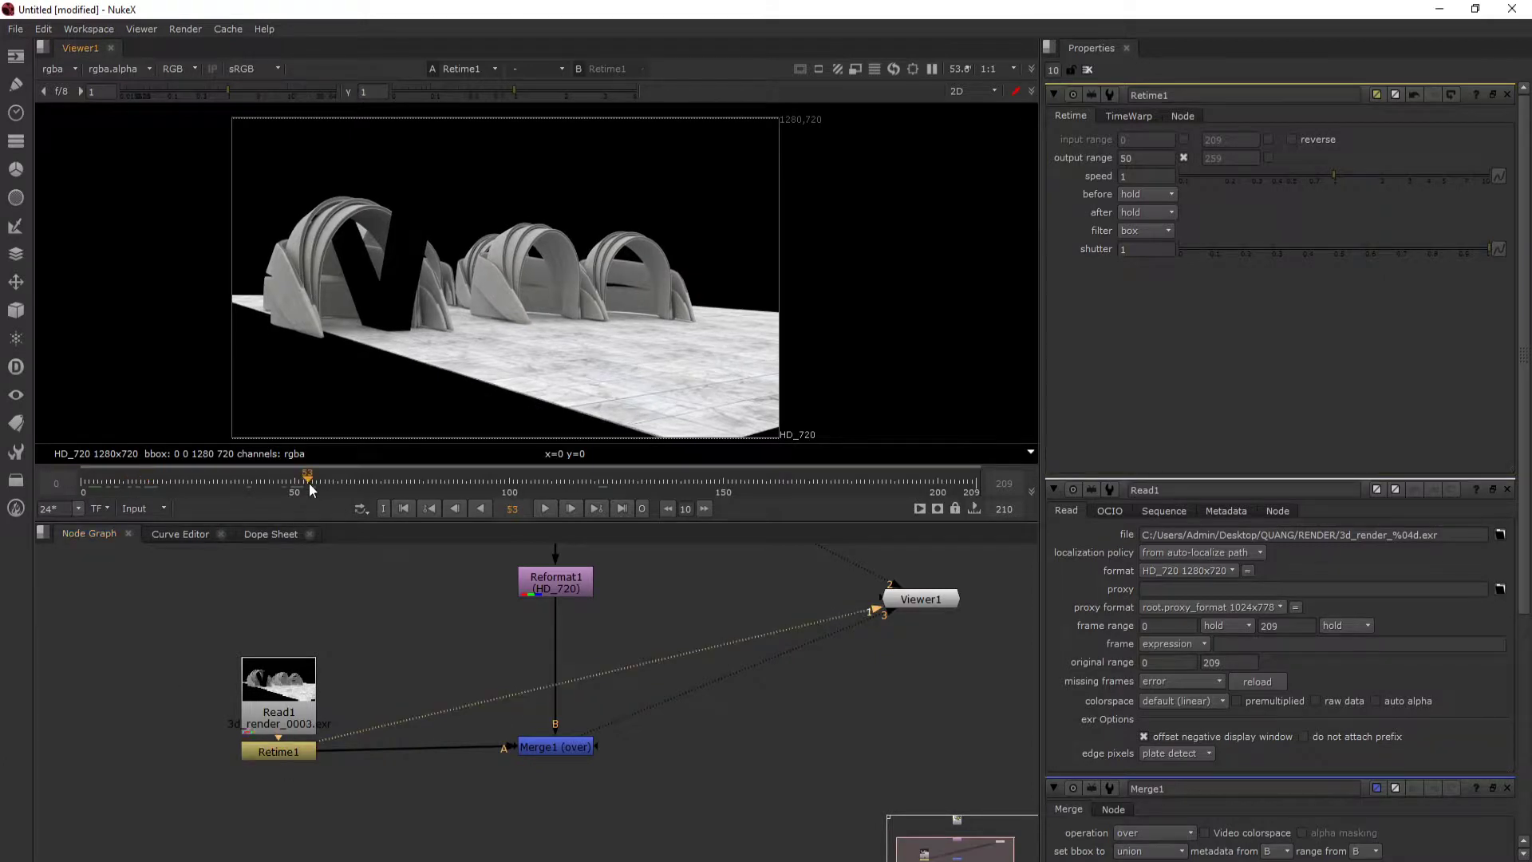
click(462, 484)
drag(461, 481, 536, 484)
- Display the merged composite with the retimed render and play it back from frame 50
click(565, 749)
key(1)
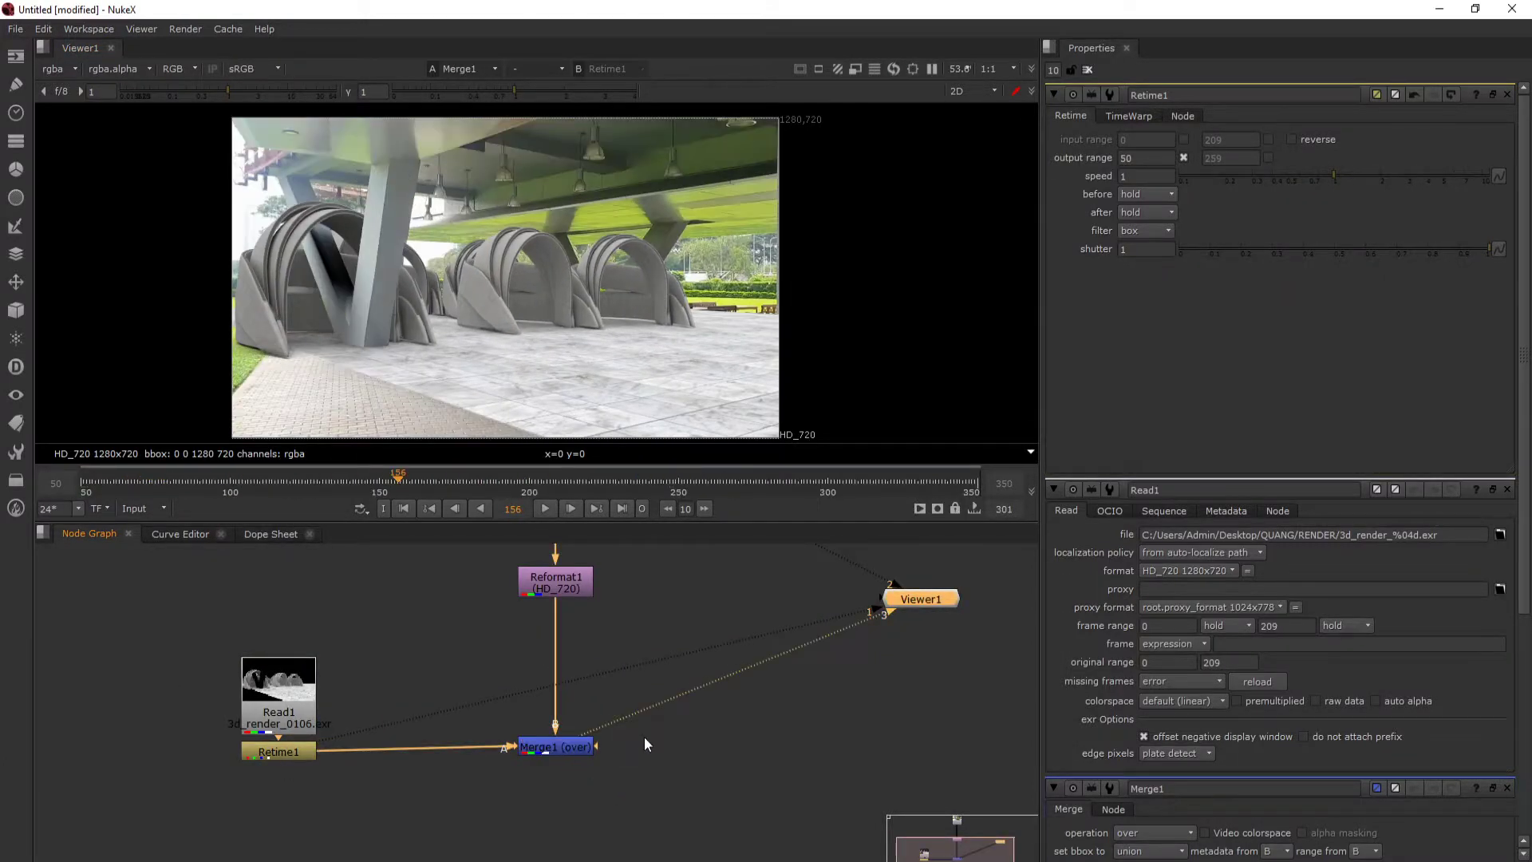
click(131, 485)
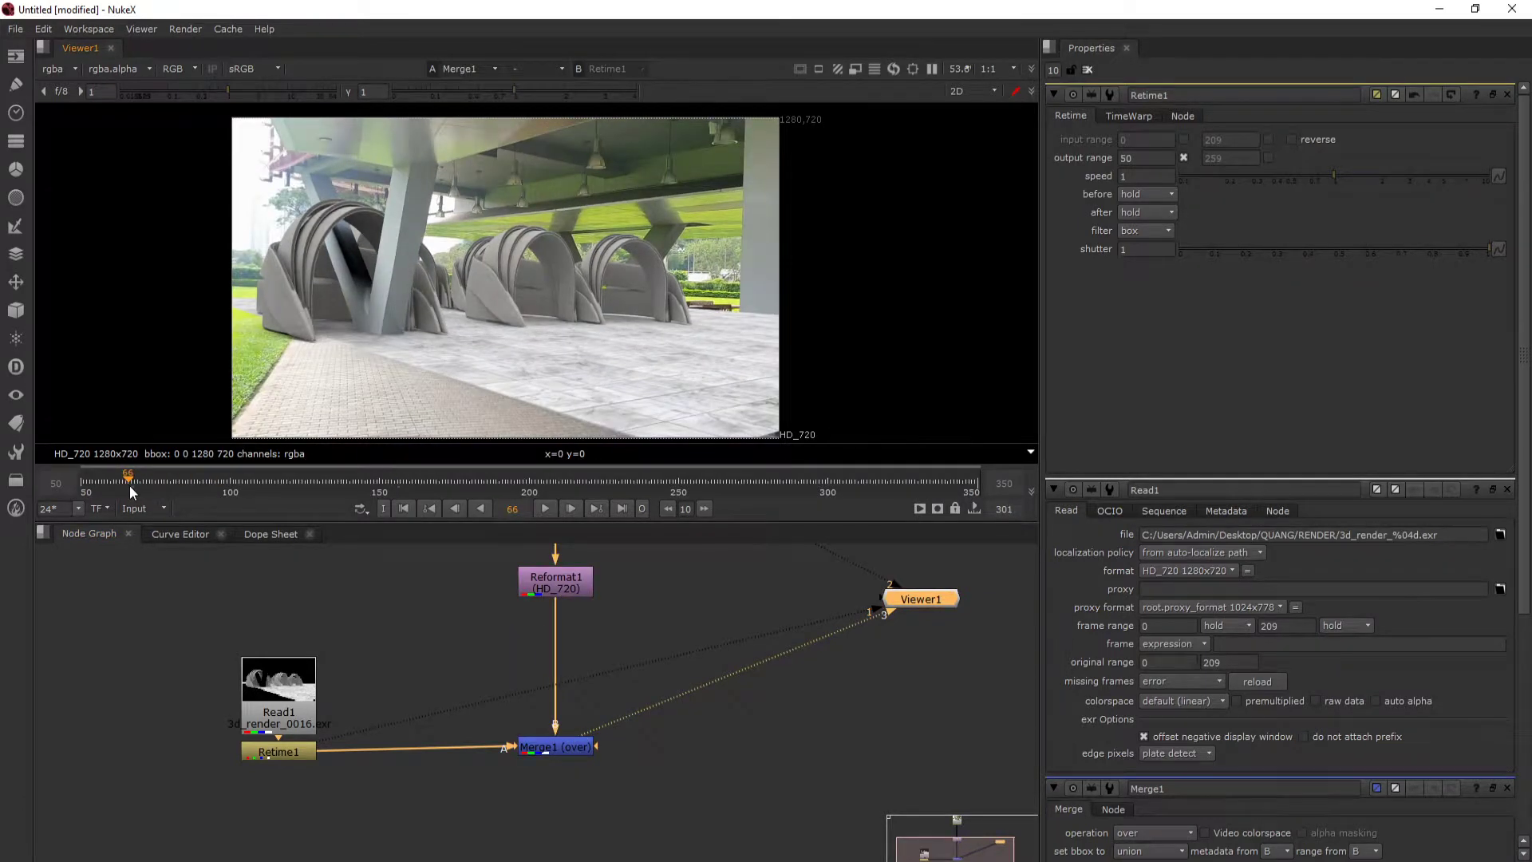
click(82, 486)
click(544, 508)
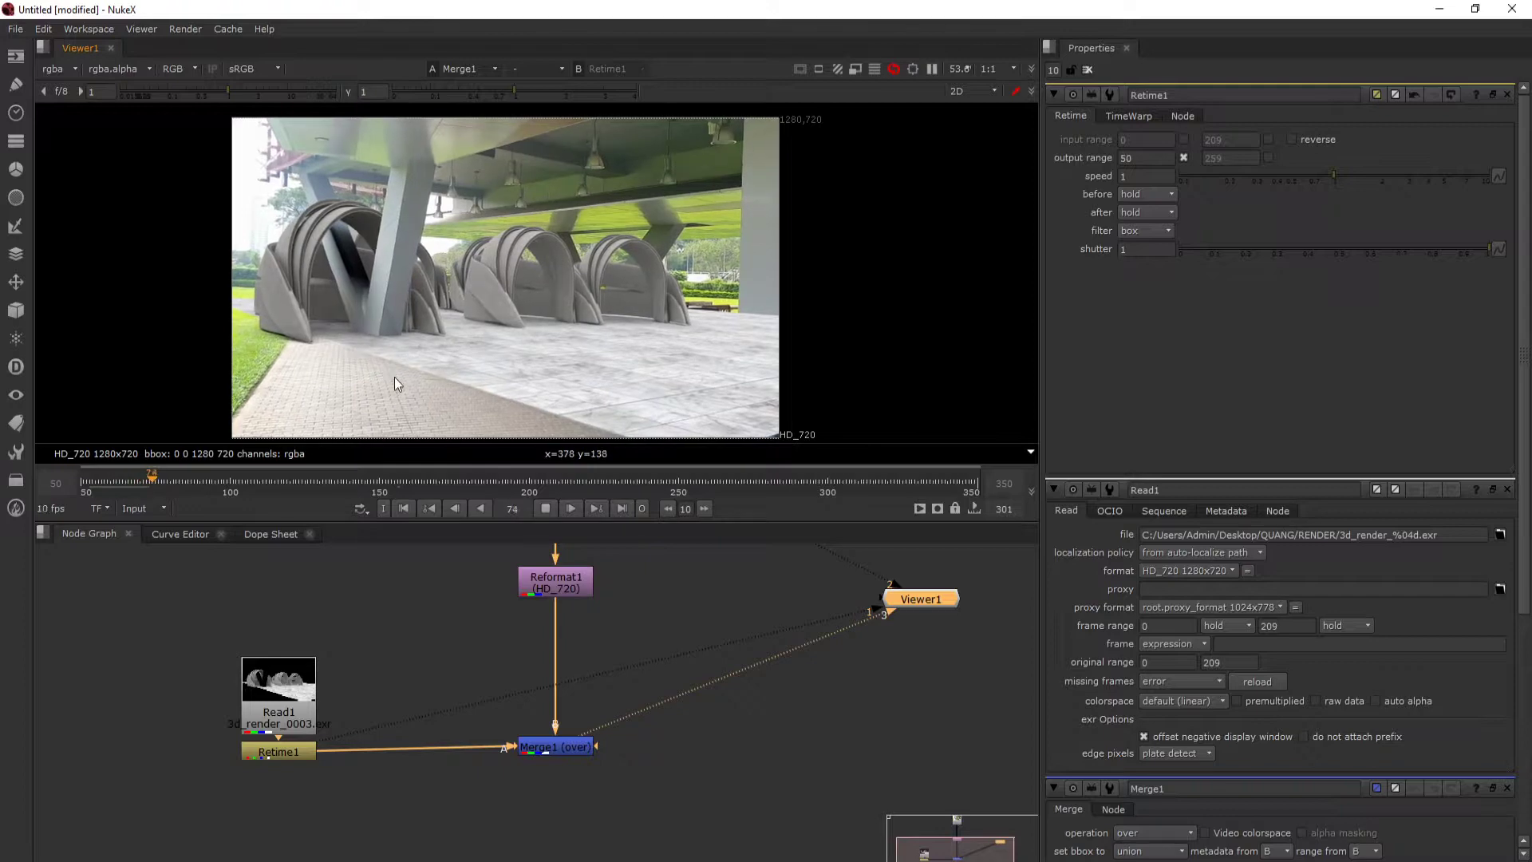
- Maximize the viewer and fit the merged composite to it
key(space)
drag(537, 551, 635, 395)
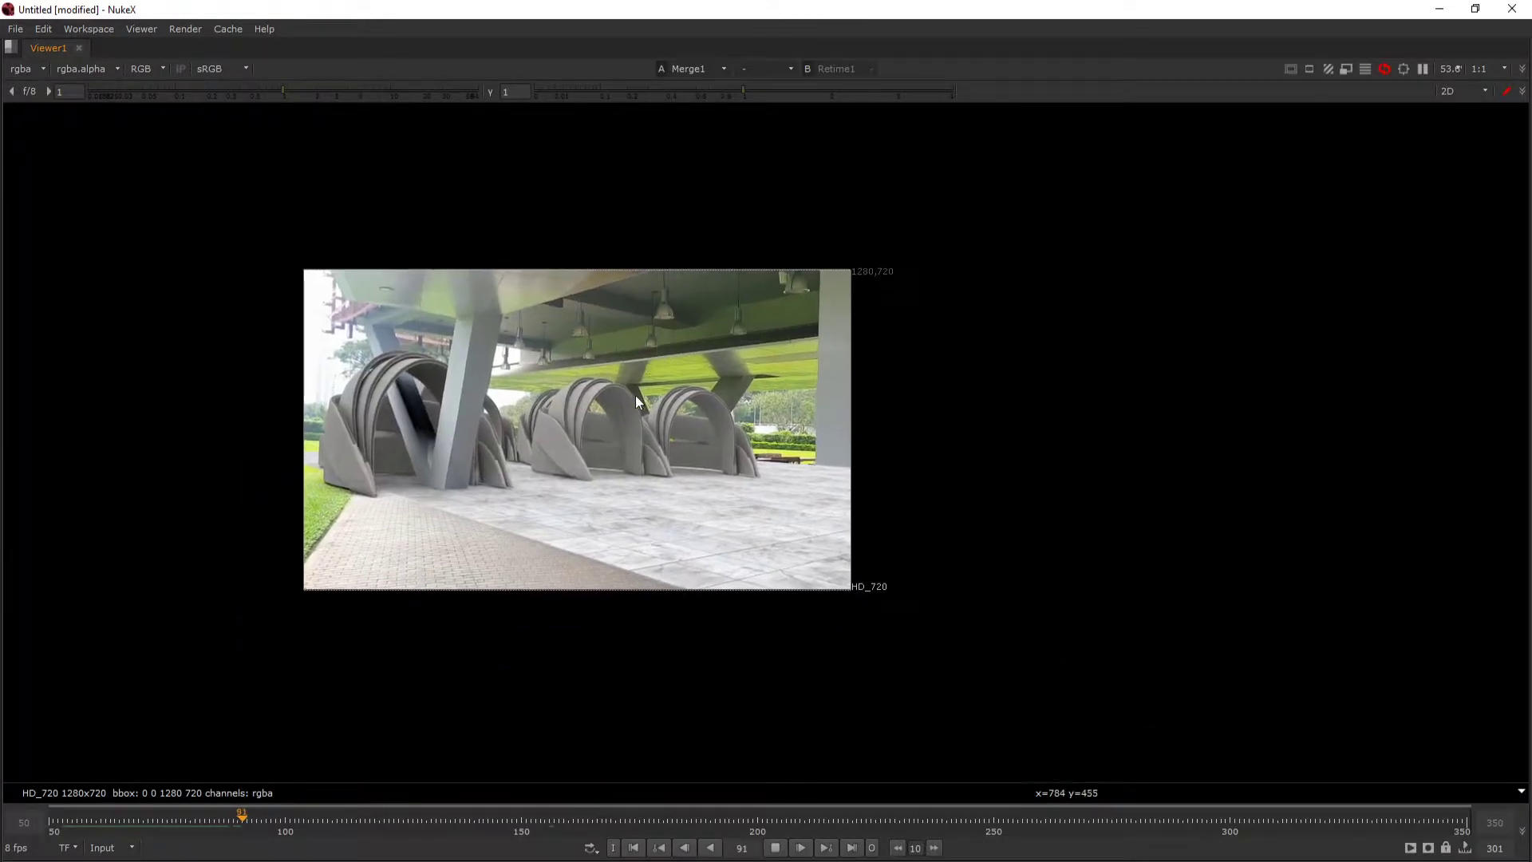
key(f)
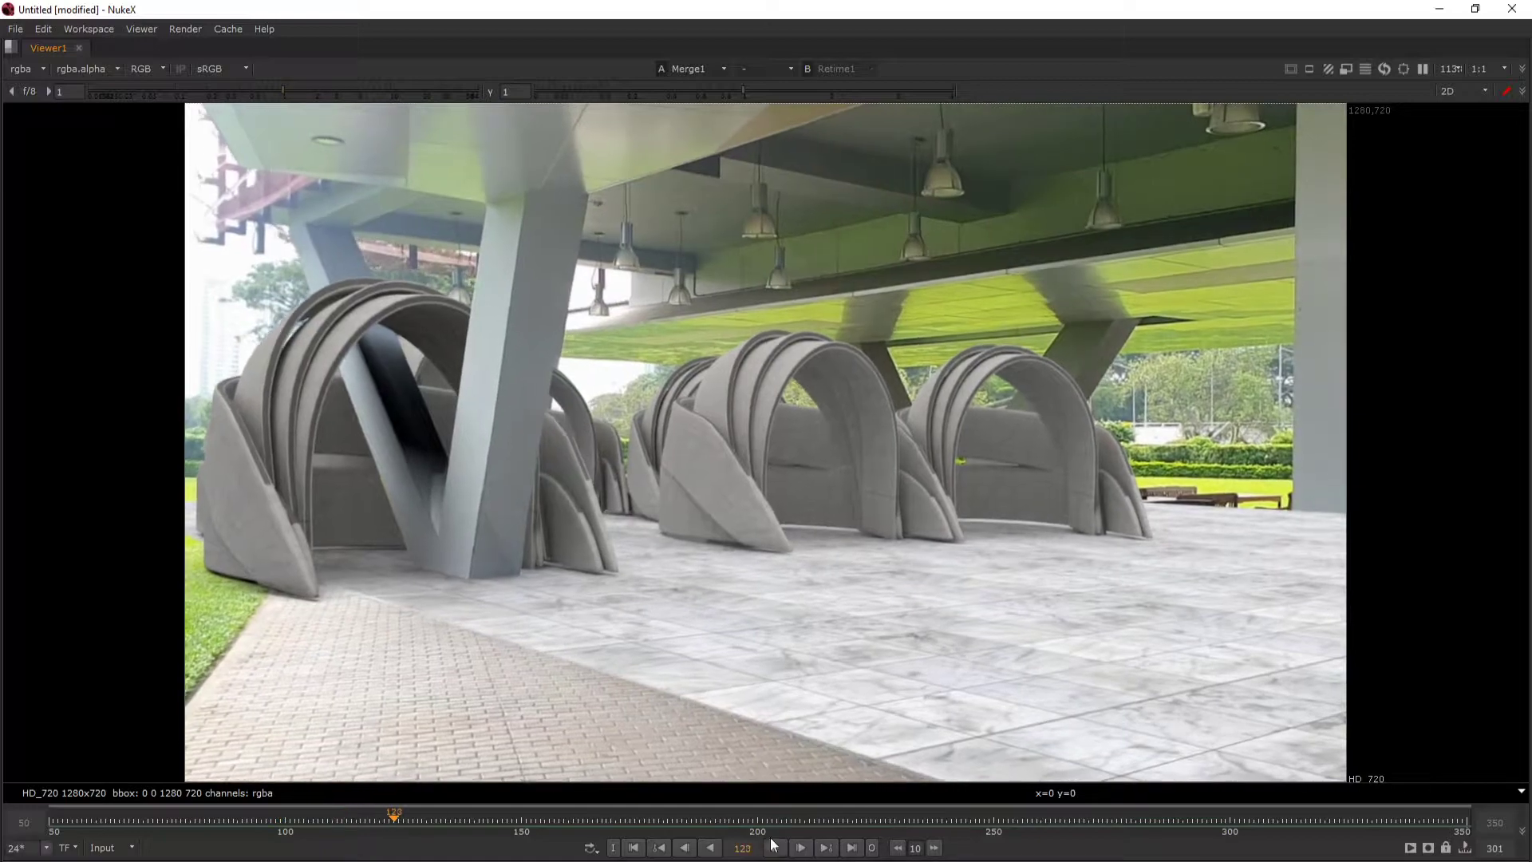
- Play and scrub the composite in the maximized viewer to check the model's alignment with the footage, ending at frame 79
drag(846, 823, 104, 692)
key(space)
key(space)
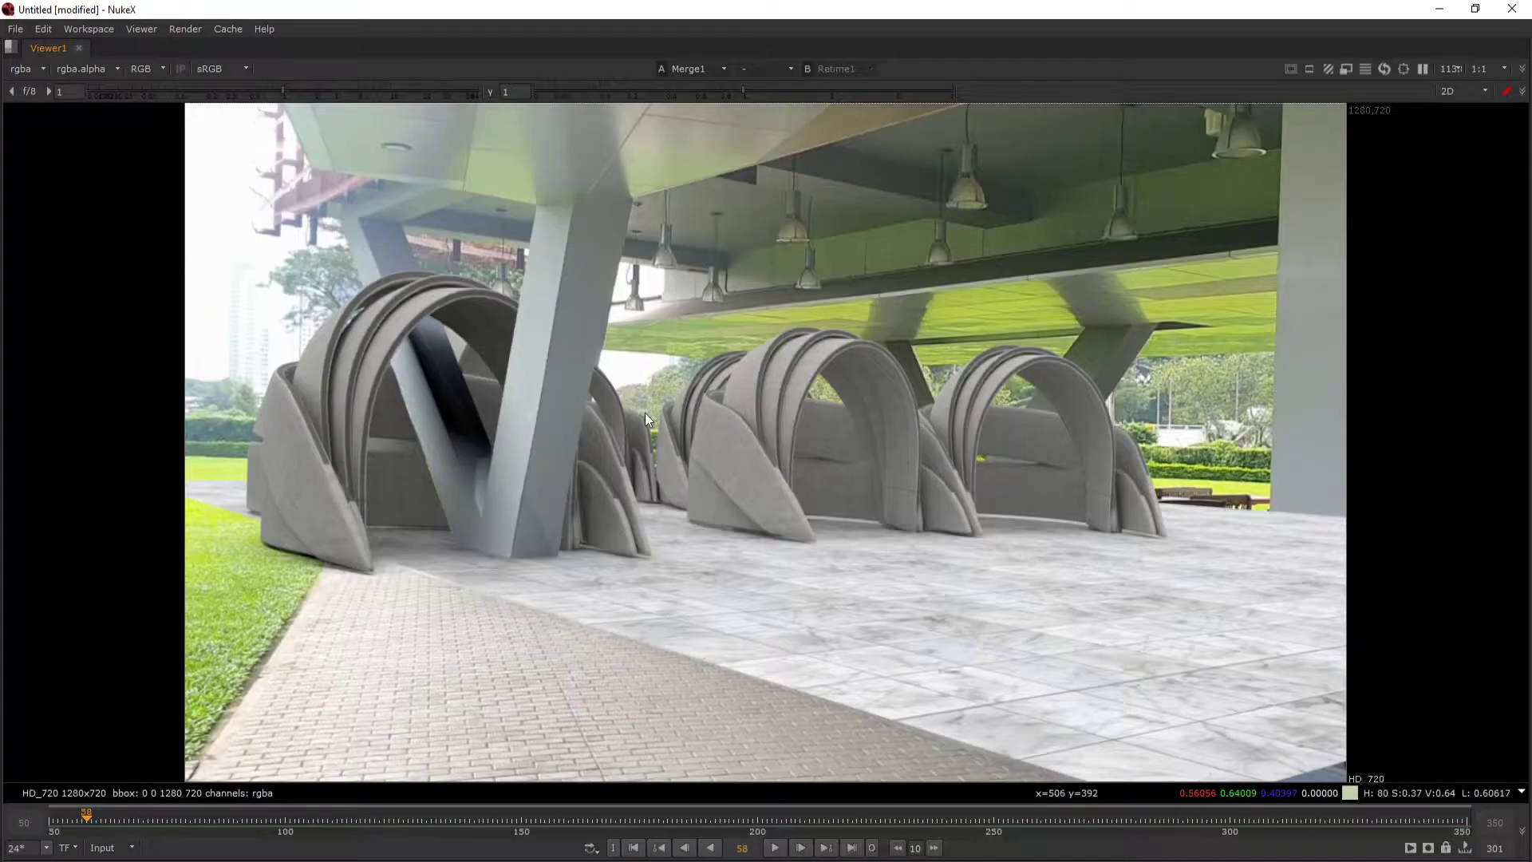
key(l)
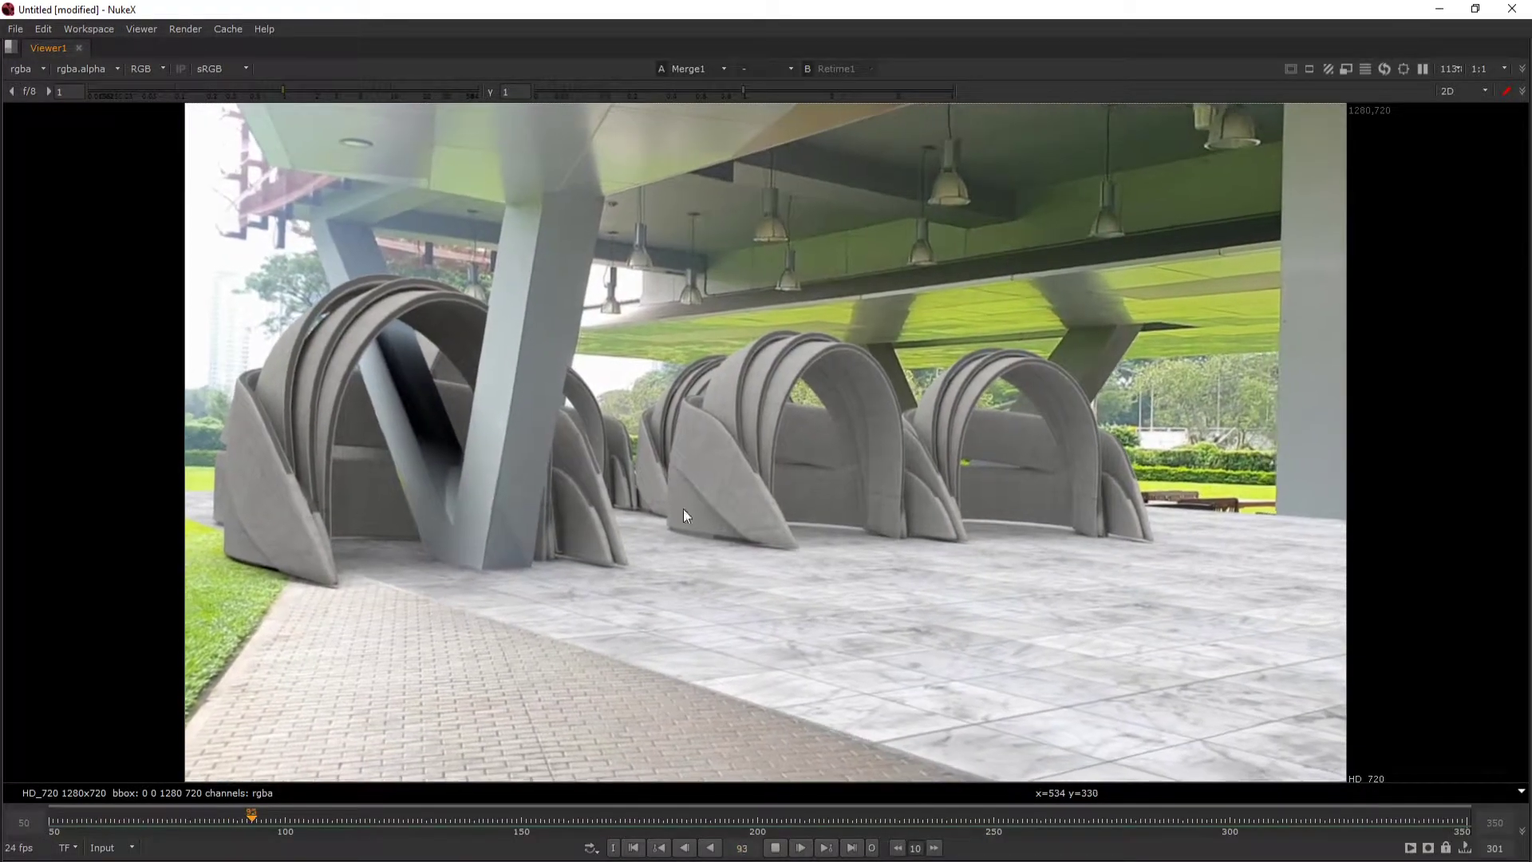
key(k)
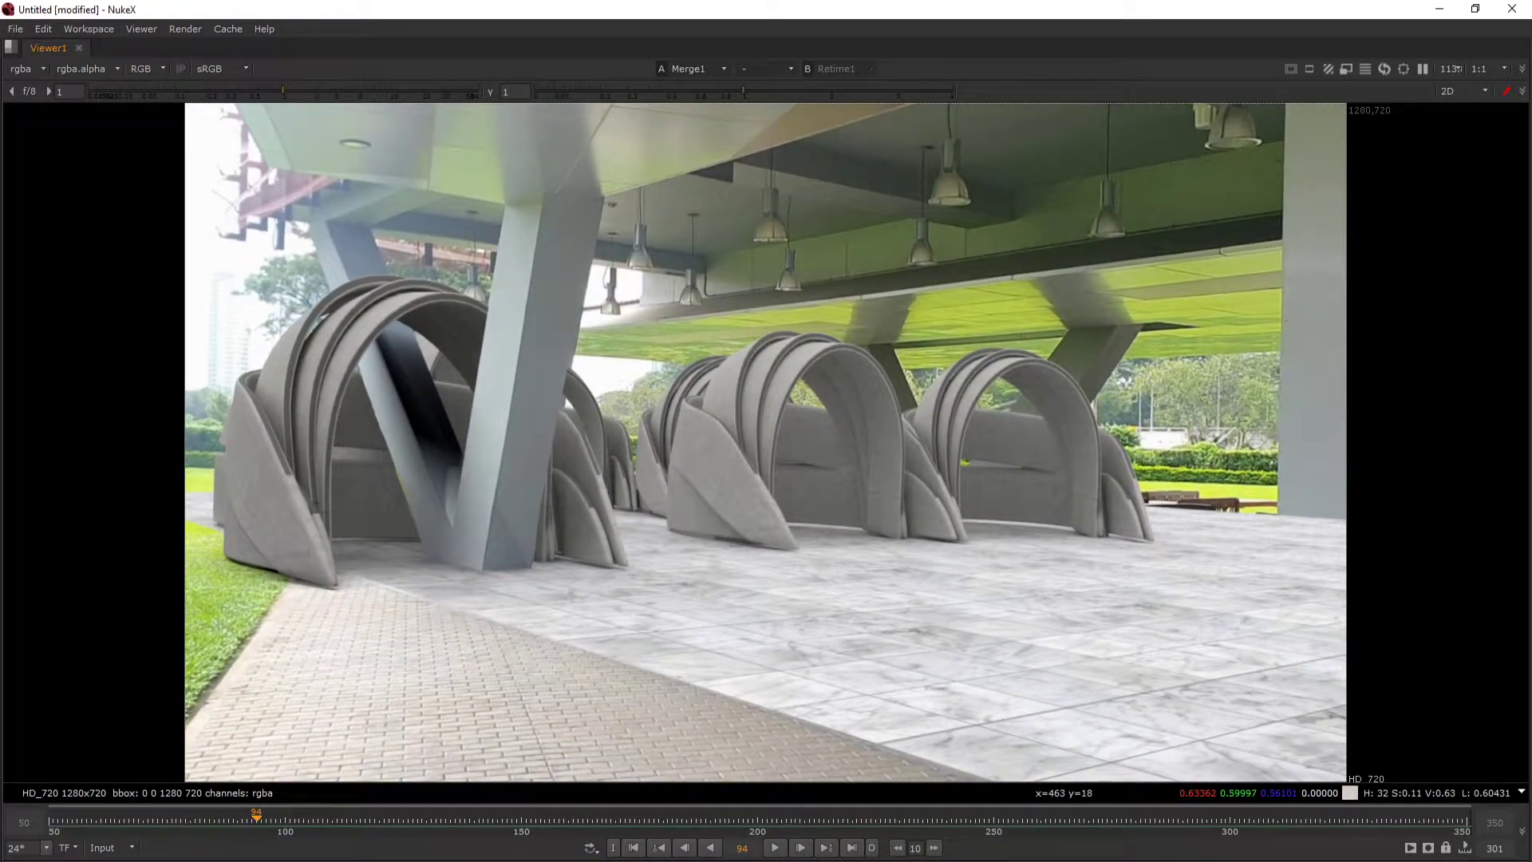
drag(255, 818, 185, 822)
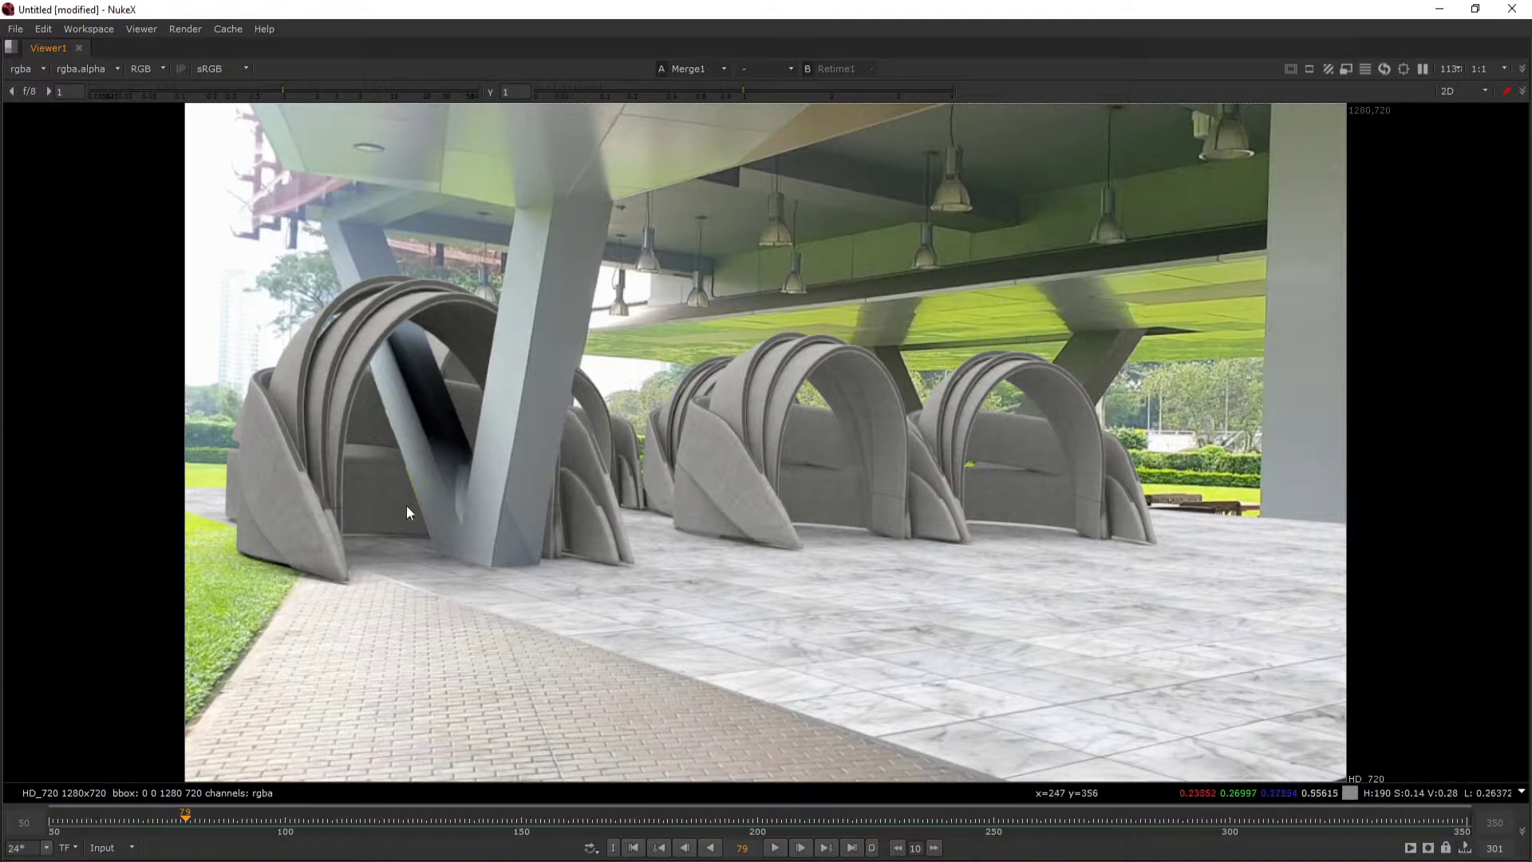
- Restore the full panel layout and select the Retime node in the node graph
key(space)
drag(252, 748, 400, 759)
click(398, 746)
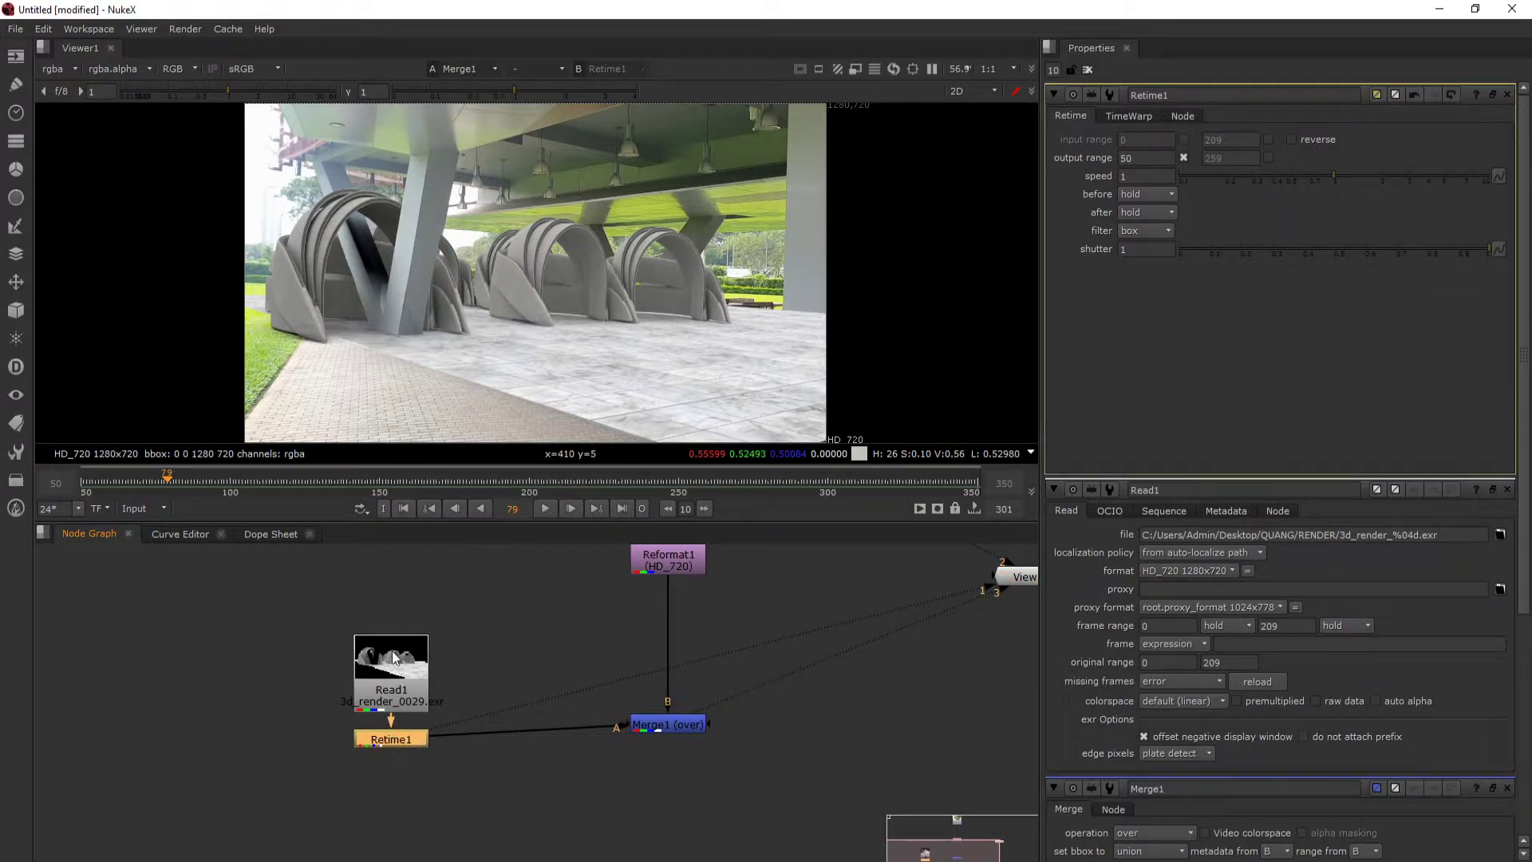
- Insert a Grade node after the Retime node, spacing out the Read, Retime and Merge nodes in the graph
drag(402, 678, 406, 642)
drag(413, 740, 419, 725)
mouse_move(406, 648)
mouse_down()
mouse_move(421, 639)
mouse_move(407, 619)
mouse_up()
click(449, 850)
mouse_move(404, 721)
mouse_down()
mouse_move(413, 736)
mouse_move(399, 726)
mouse_up()
drag(402, 624, 397, 630)
mouse_move(397, 725)
mouse_down()
mouse_move(478, 738)
mouse_move(549, 710)
mouse_move(405, 753)
mouse_up()
key(g)
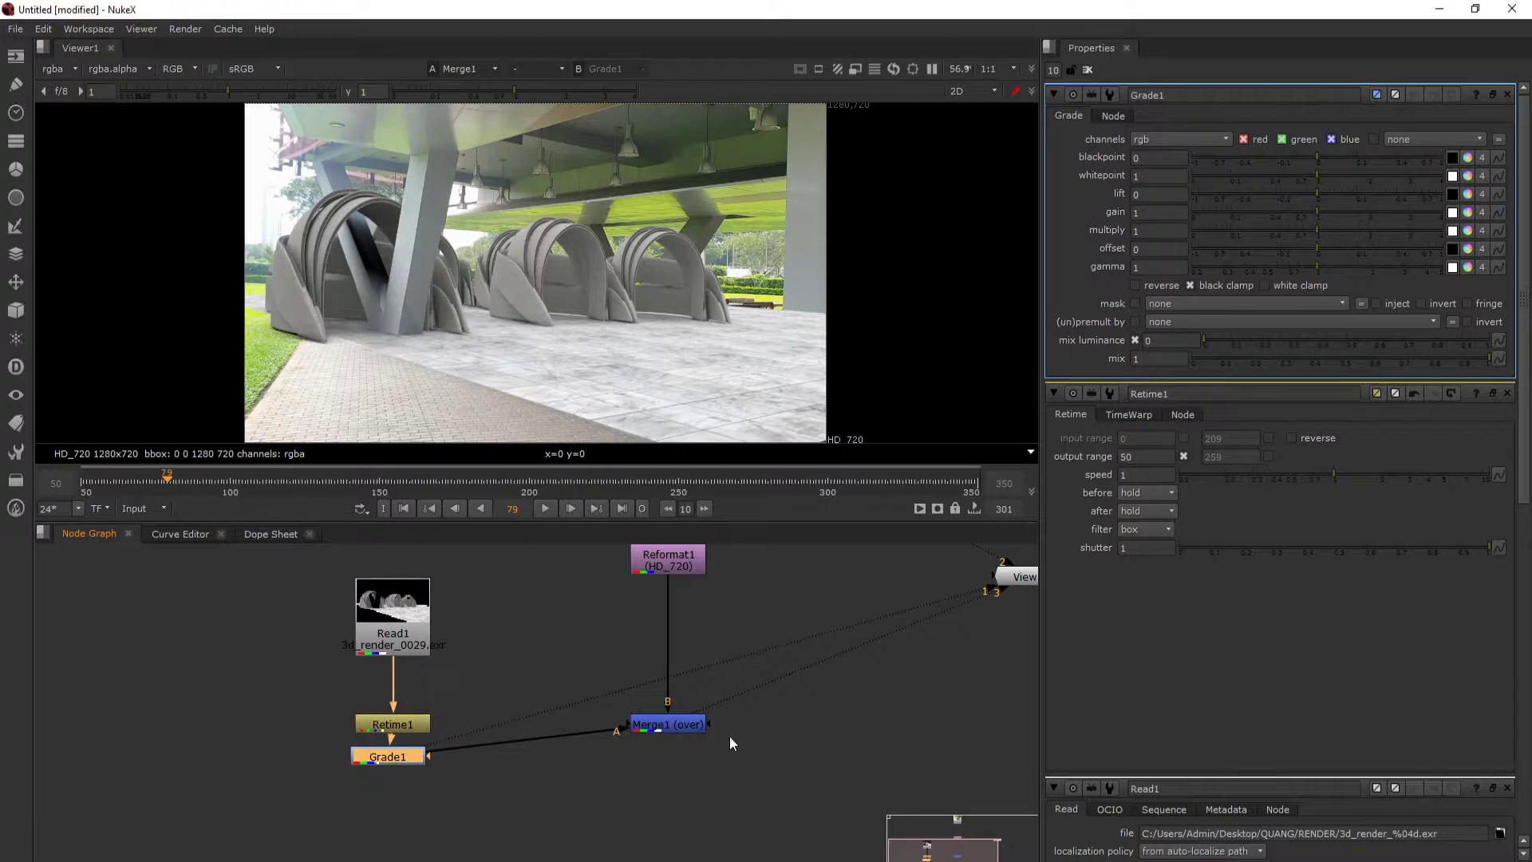
drag(668, 726, 667, 749)
drag(685, 682, 681, 693)
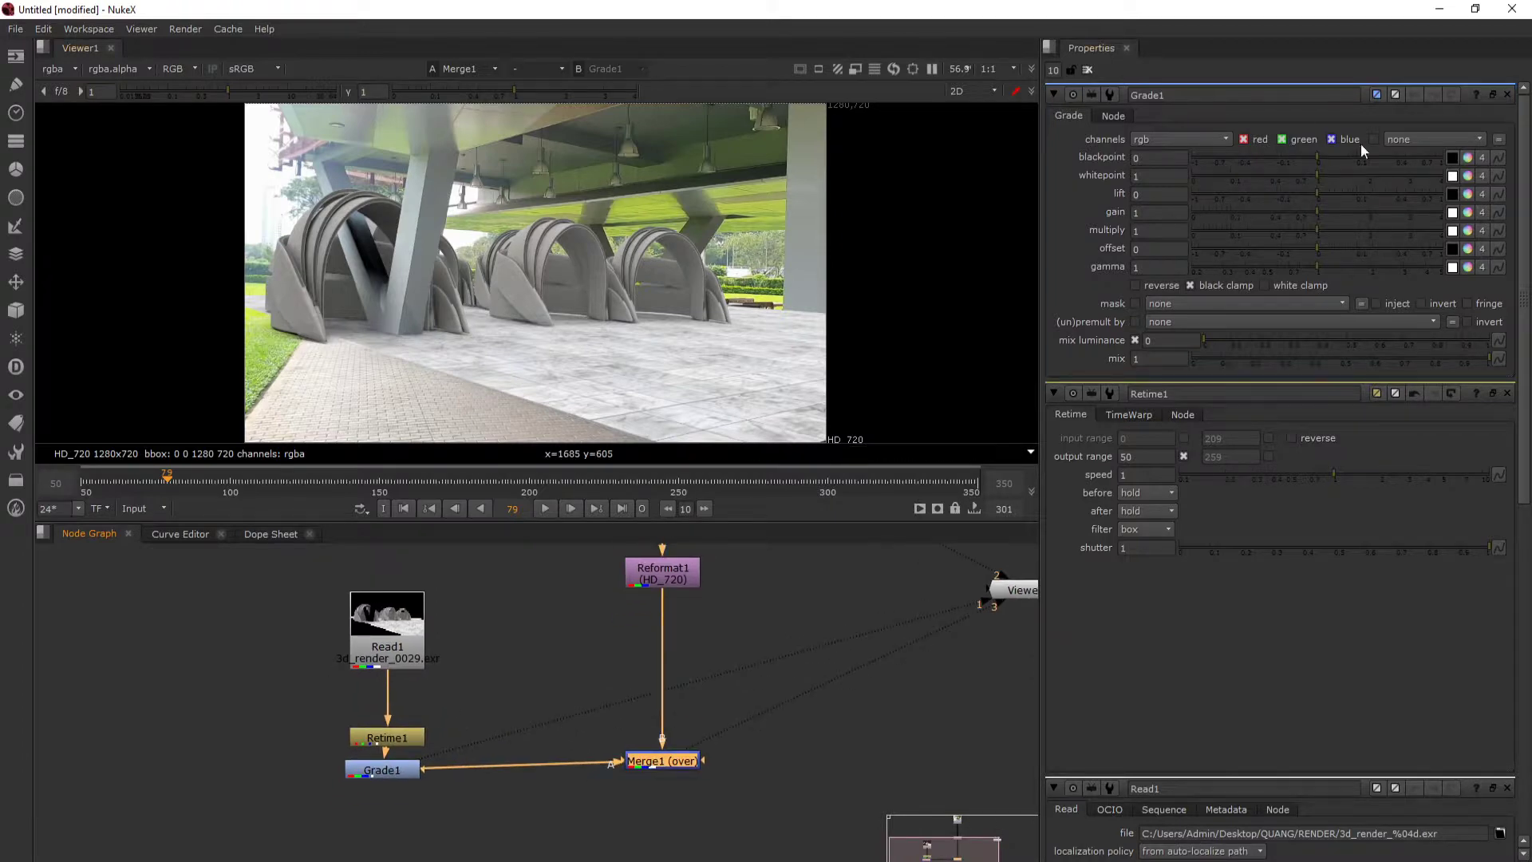
- Examine the dark areas of the rendered model and of the footage's pillars and ceiling up close in the composite
drag(550, 188, 902, 218)
scroll(766, 278, up, 3)
drag(766, 278, 505, 287)
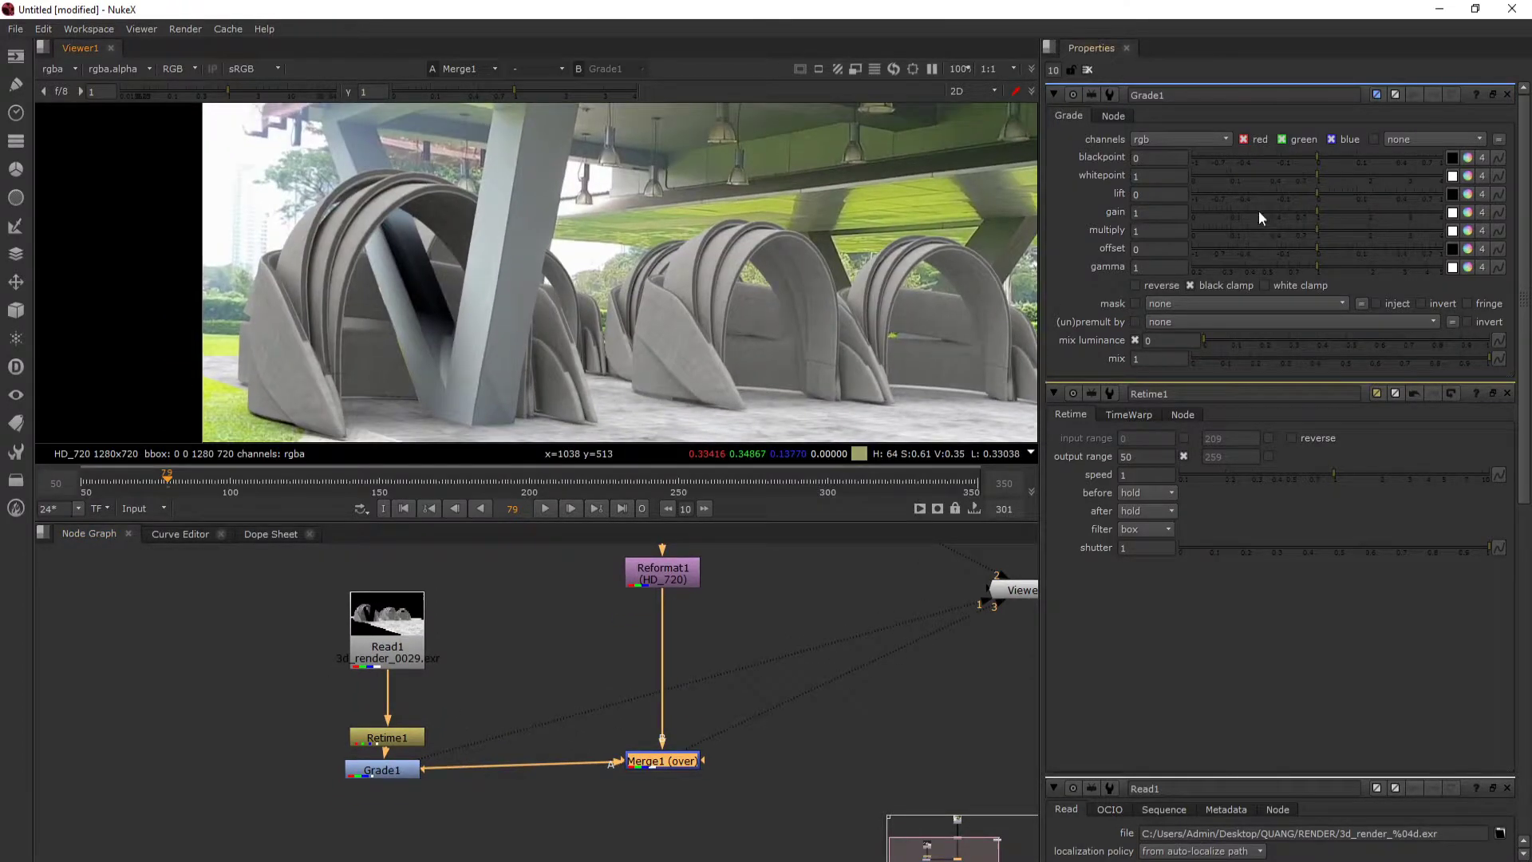
drag(387, 778, 418, 769)
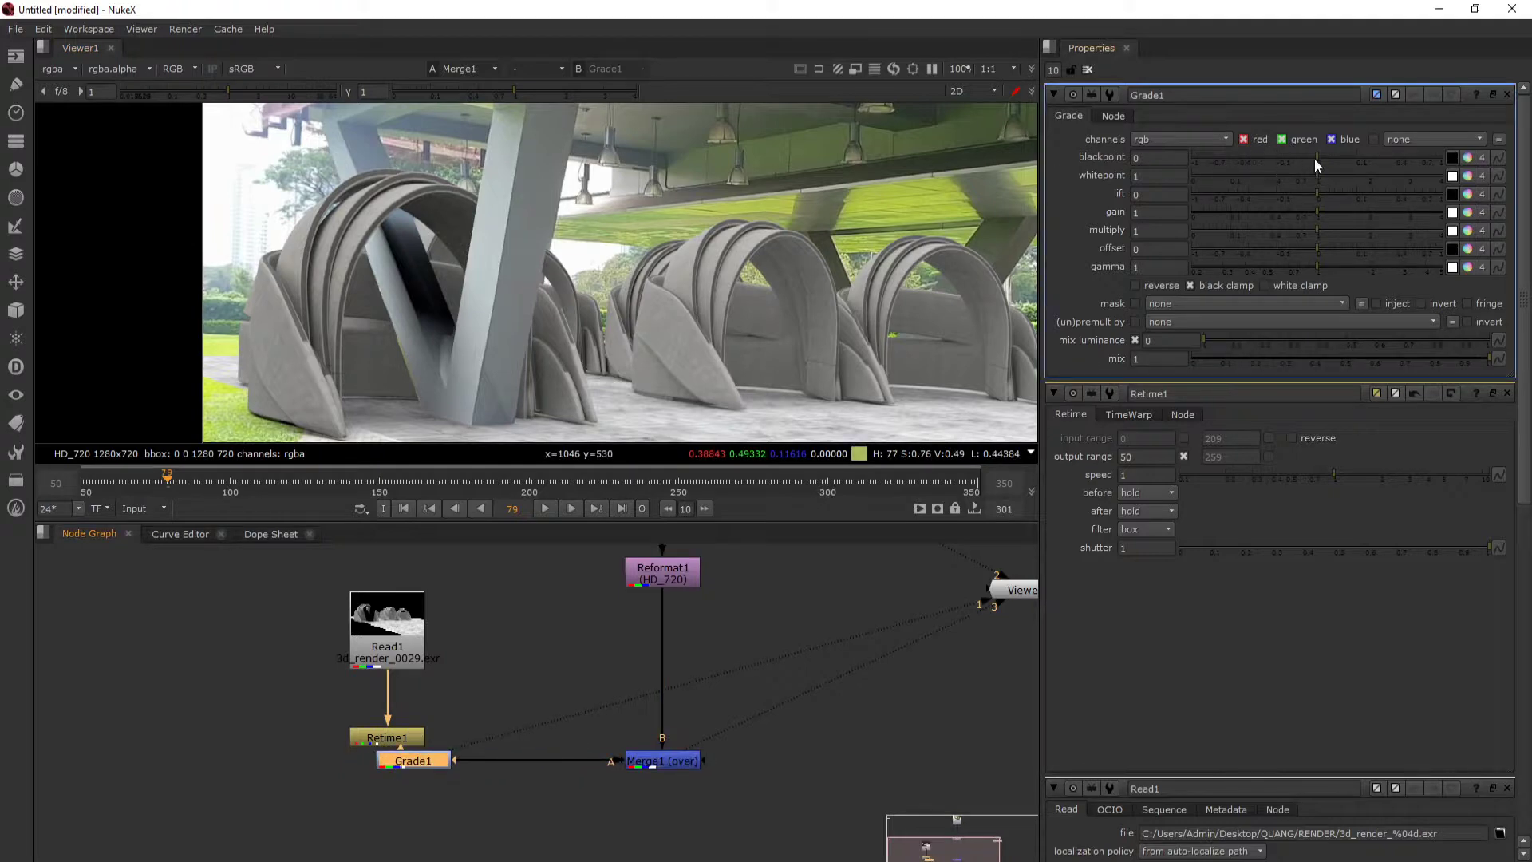
scroll(458, 244, up, 2)
drag(458, 244, 443, 275)
scroll(422, 330, down, 1)
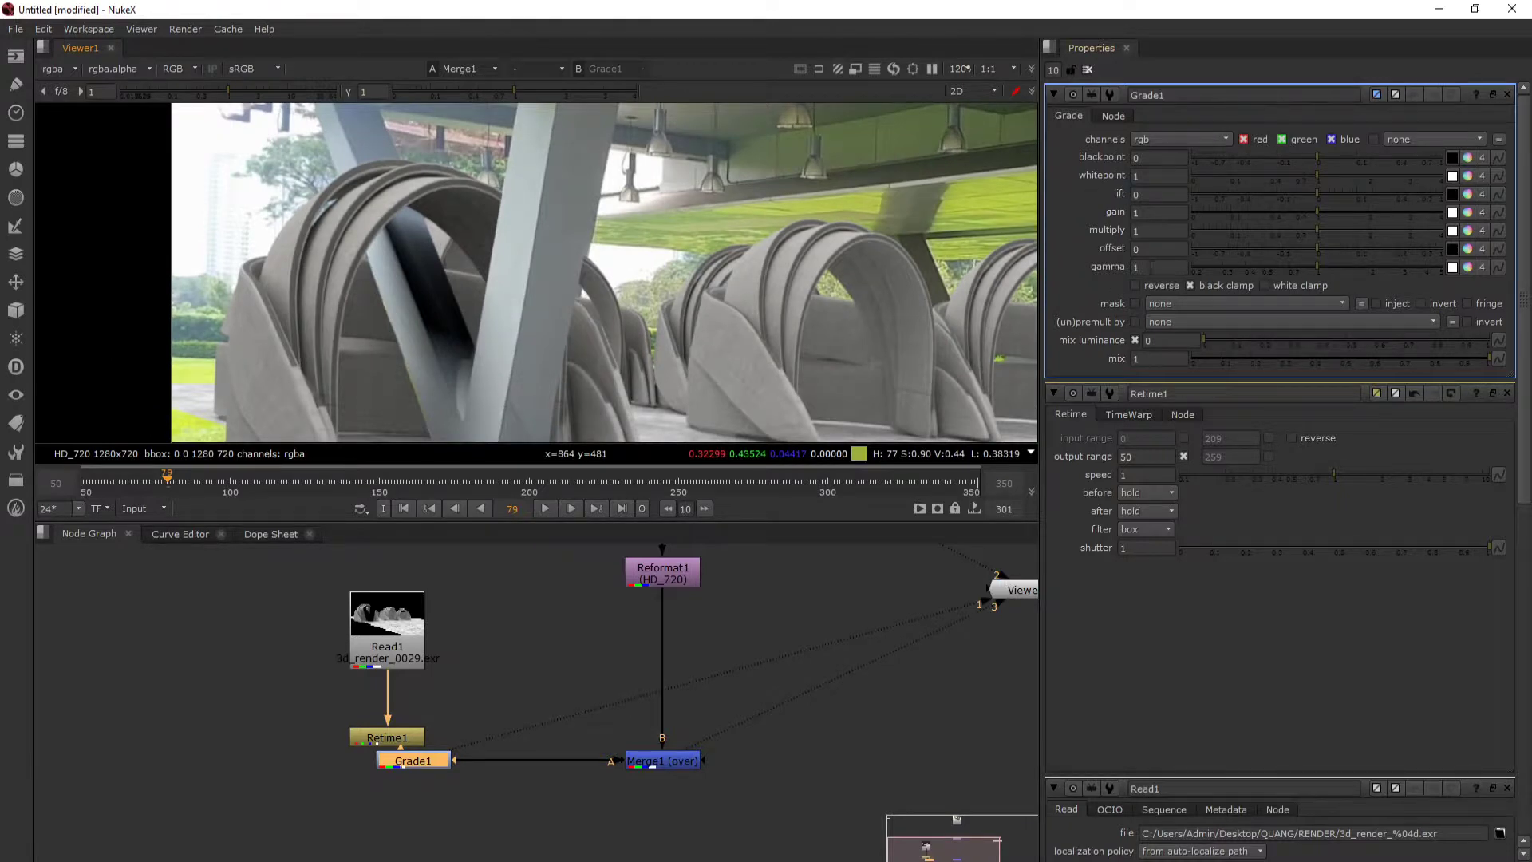
drag(562, 273, 483, 271)
scroll(547, 270, down, 1)
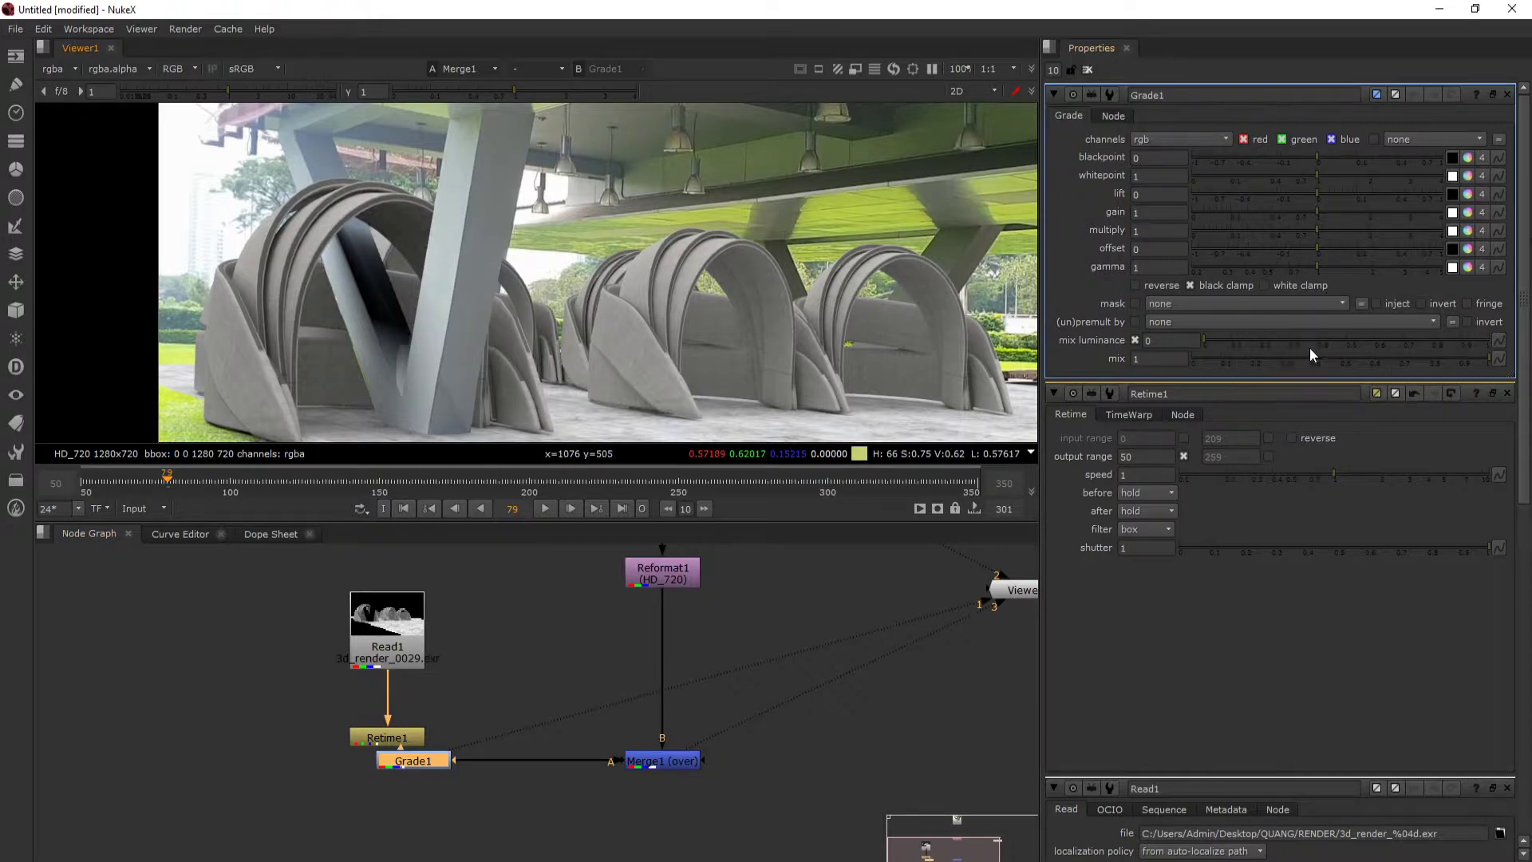
drag(598, 226, 588, 216)
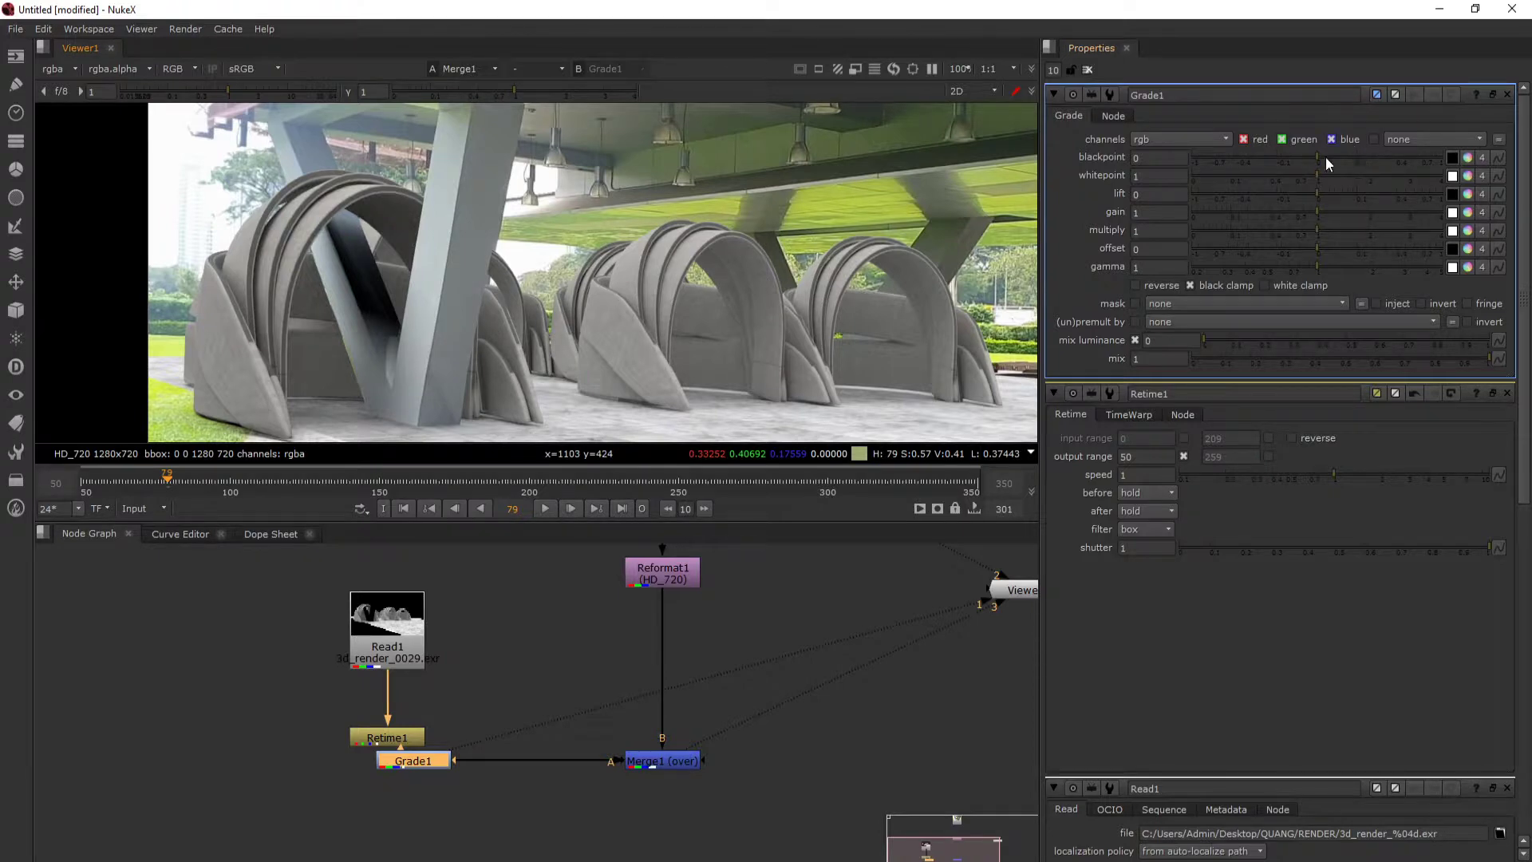
drag(675, 206, 715, 215)
- Try the Grade node's blackpoint at 0.055, and lower it to -0.022 to lift the render's blacks
mouse_move(1314, 156)
mouse_down()
mouse_move(1294, 157)
mouse_move(1340, 161)
mouse_up()
drag(944, 235, 893, 295)
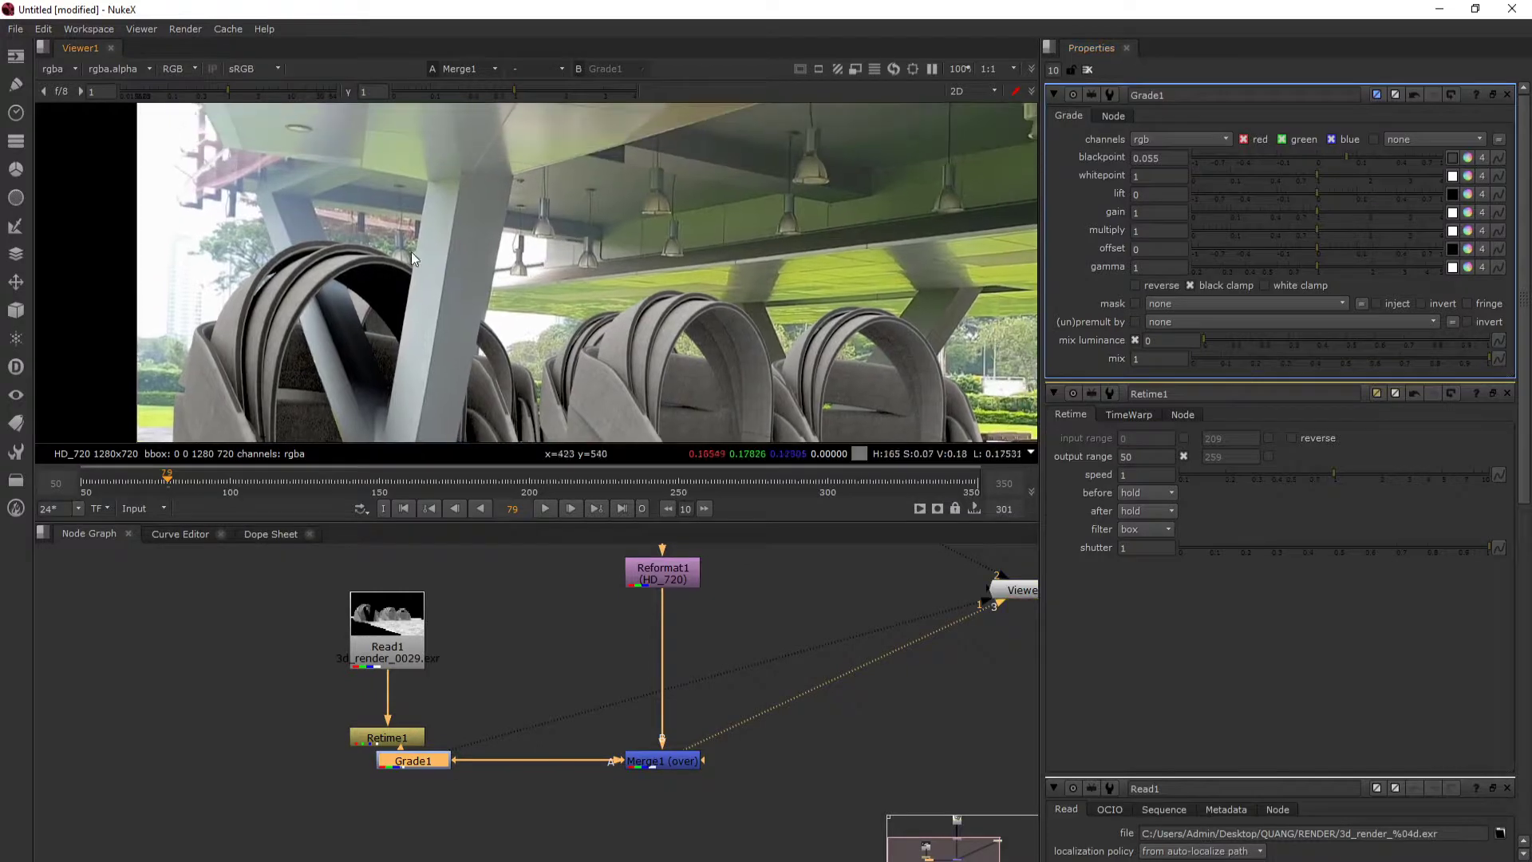
drag(1340, 157, 1304, 162)
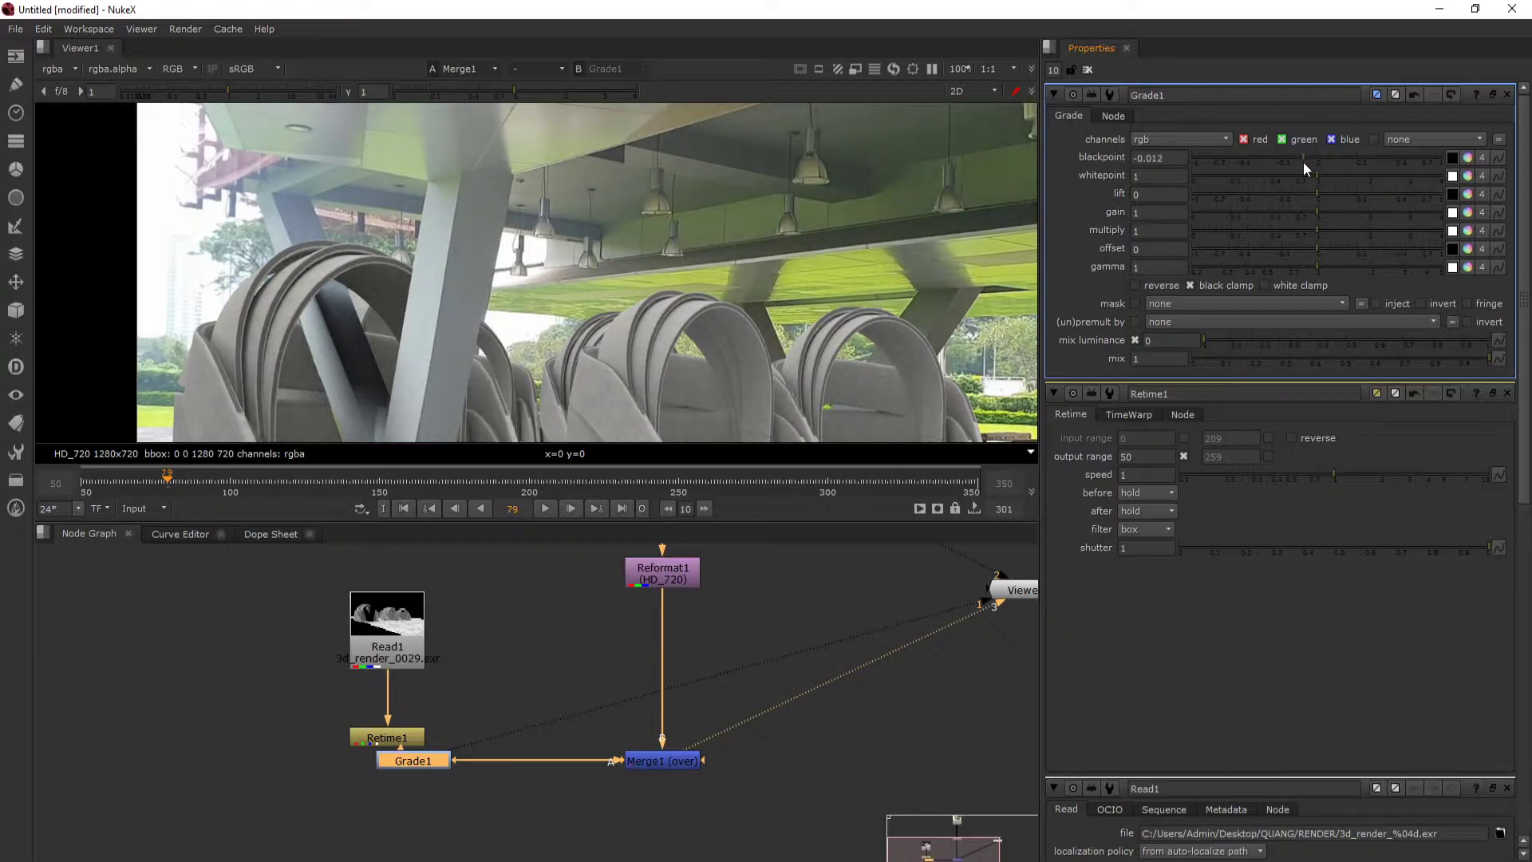
drag(594, 345, 617, 308)
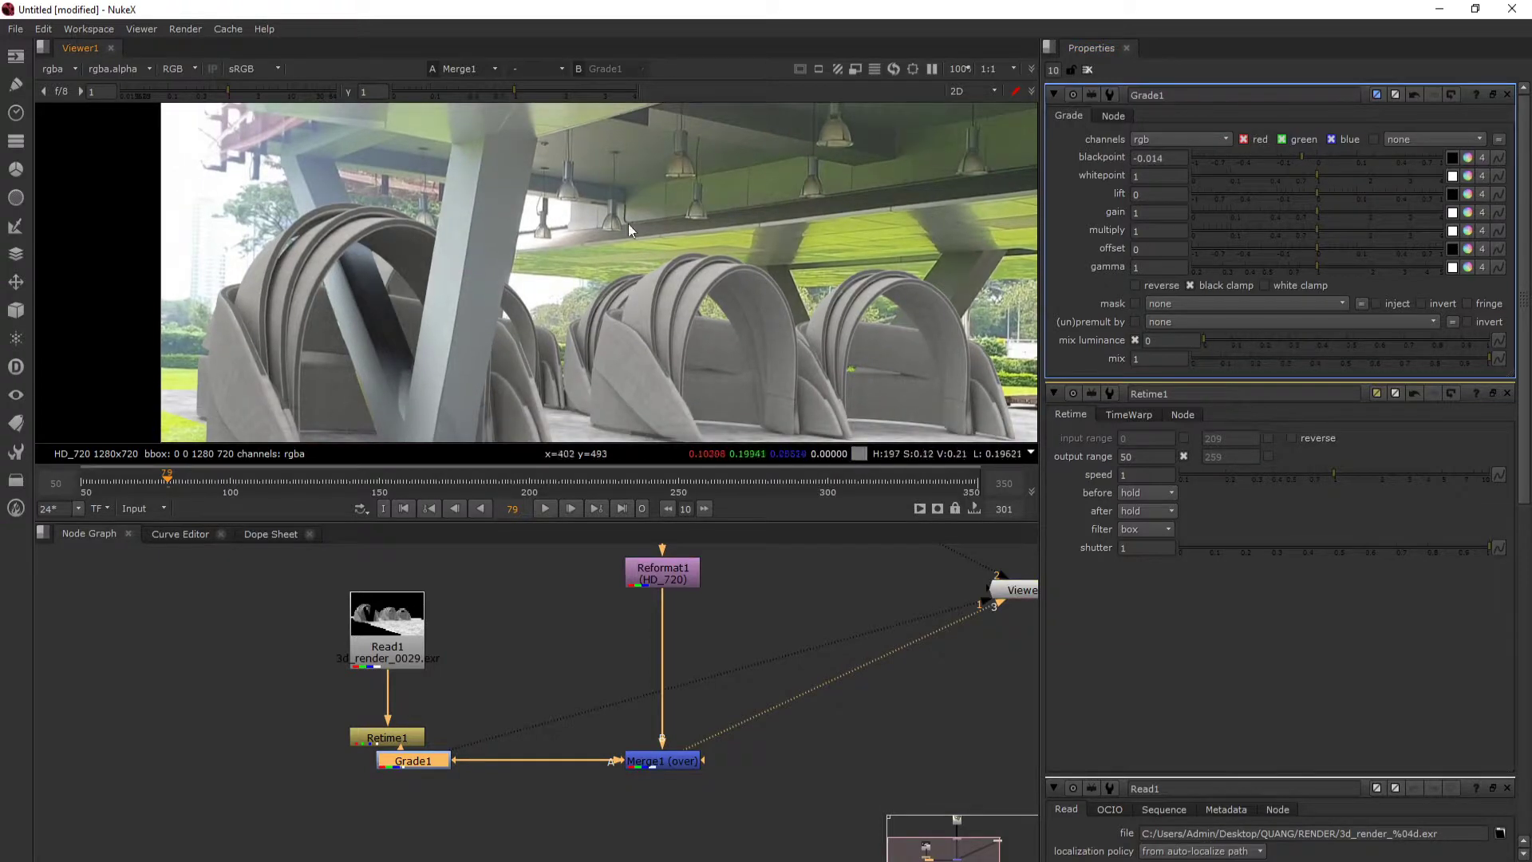
click(1299, 158)
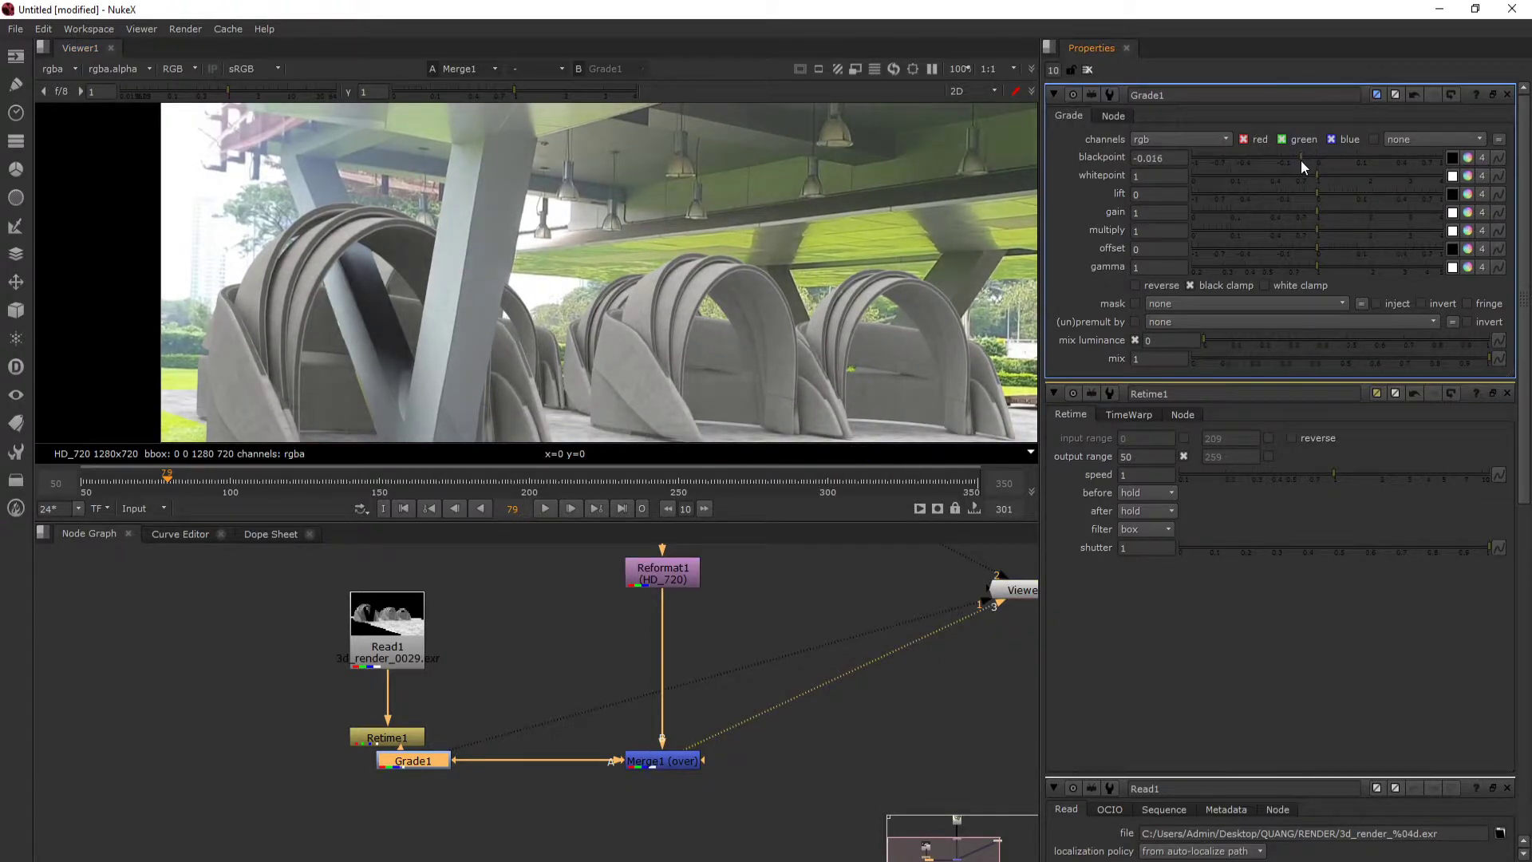
scroll(554, 272, down, 2)
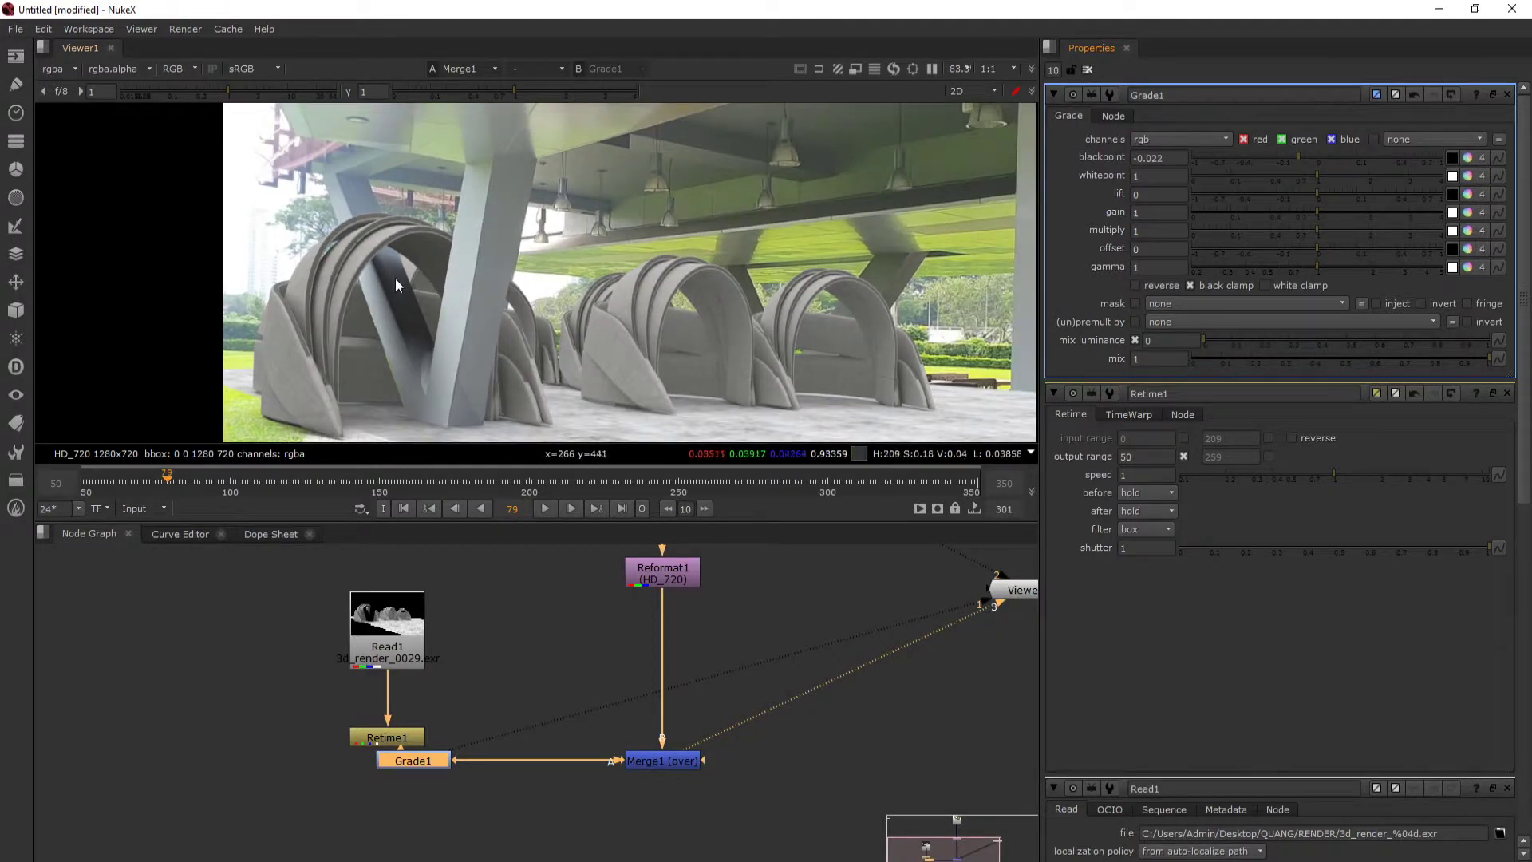
- Toggle the Grade node off and on repeatedly to compare the composite with and without the grade
scroll(371, 284, up, 1)
drag(403, 754, 390, 784)
key(d)
key(d)
key(d)
key(d)
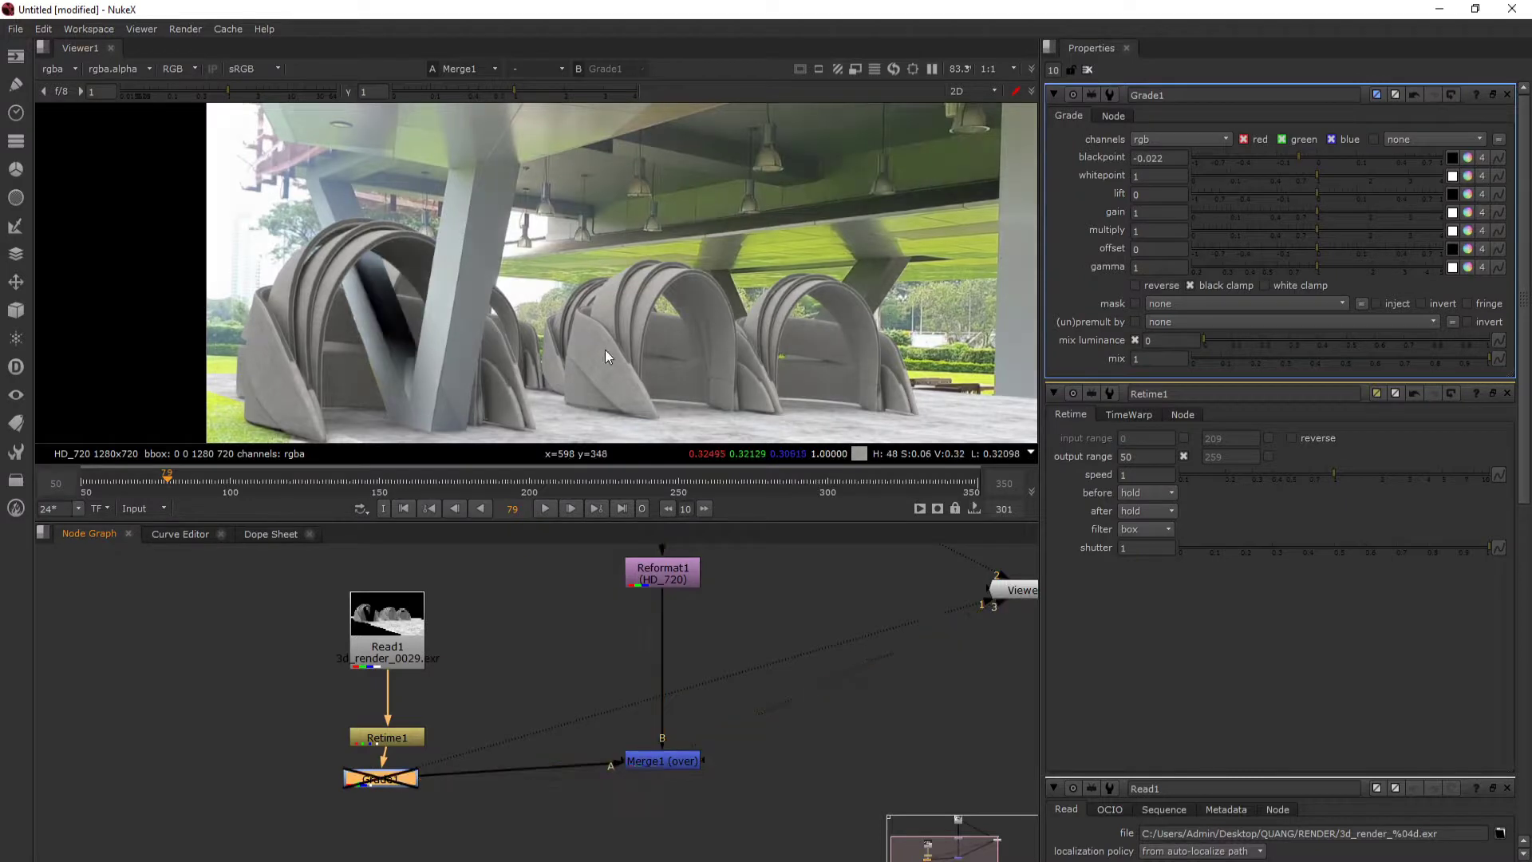
key(d)
key(d)
key(d)
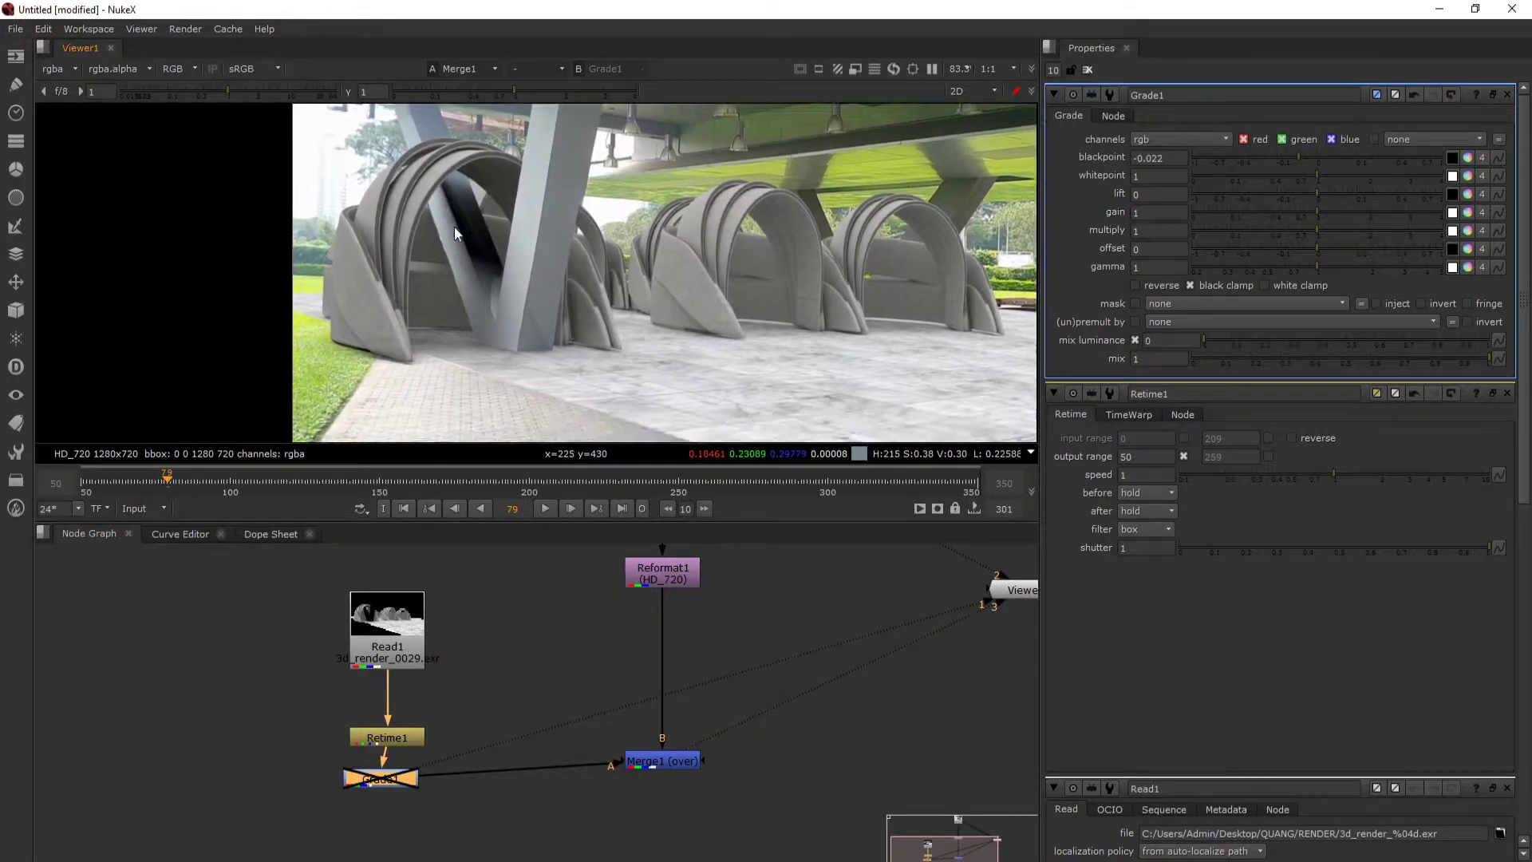
key(d)
key(d)
key(d)
key(d)
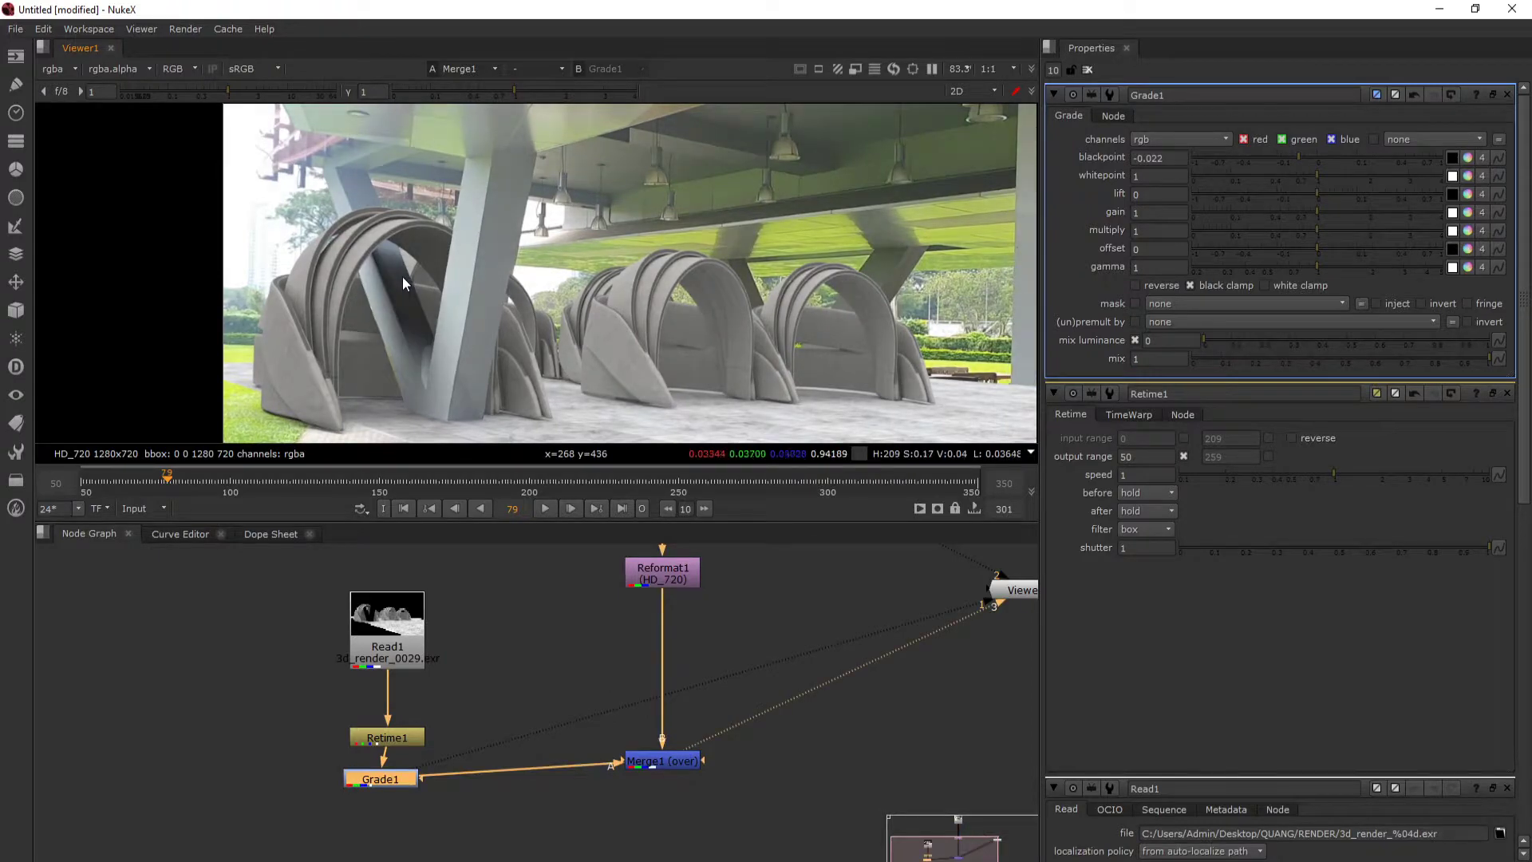
key(d)
key(d)
key(d)
key(d)
key(d)
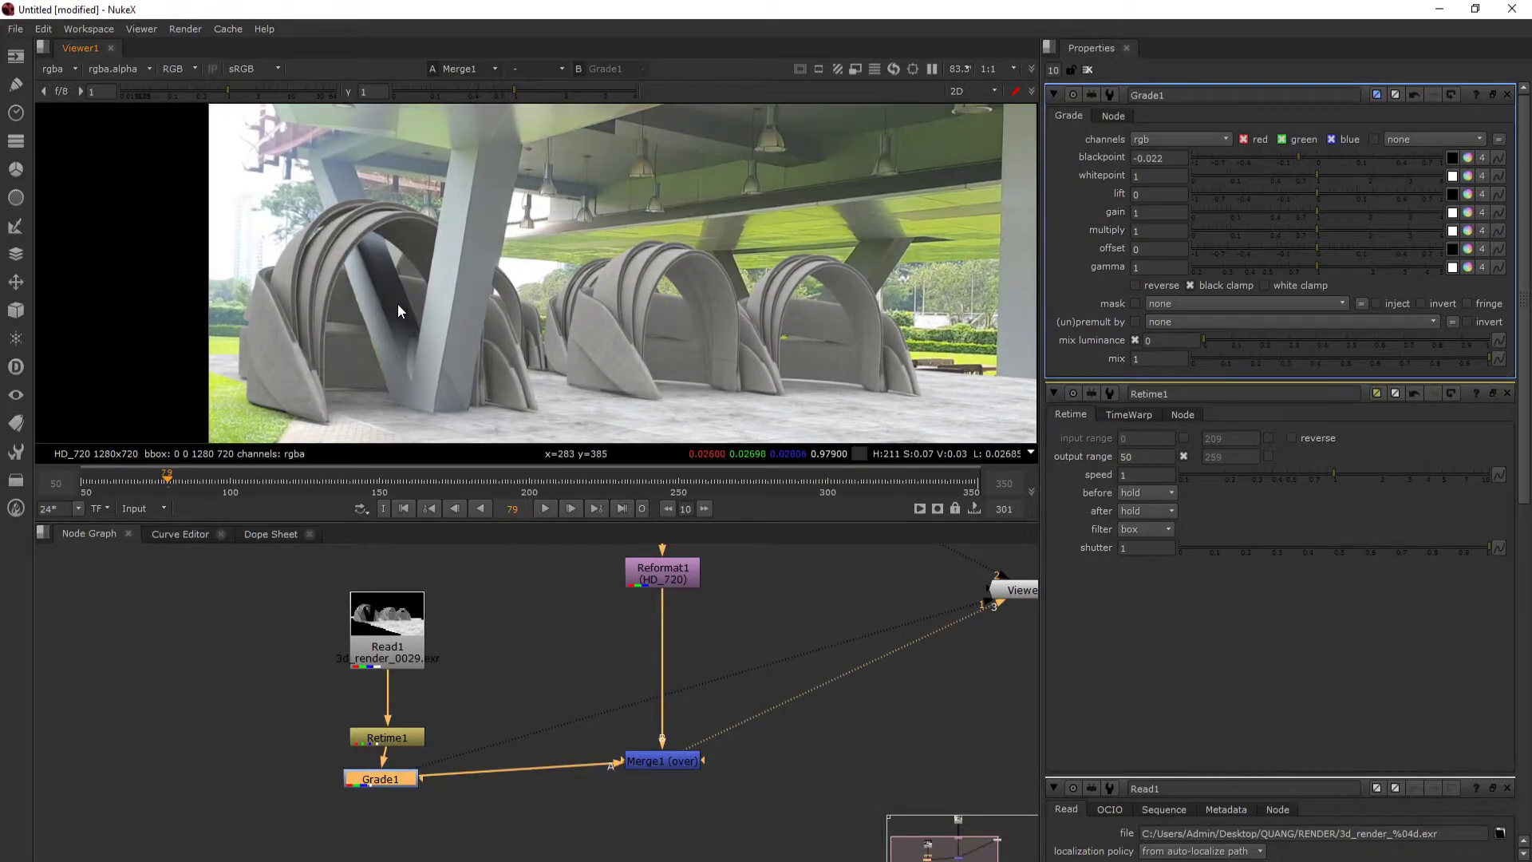
scroll(726, 289, down, 1)
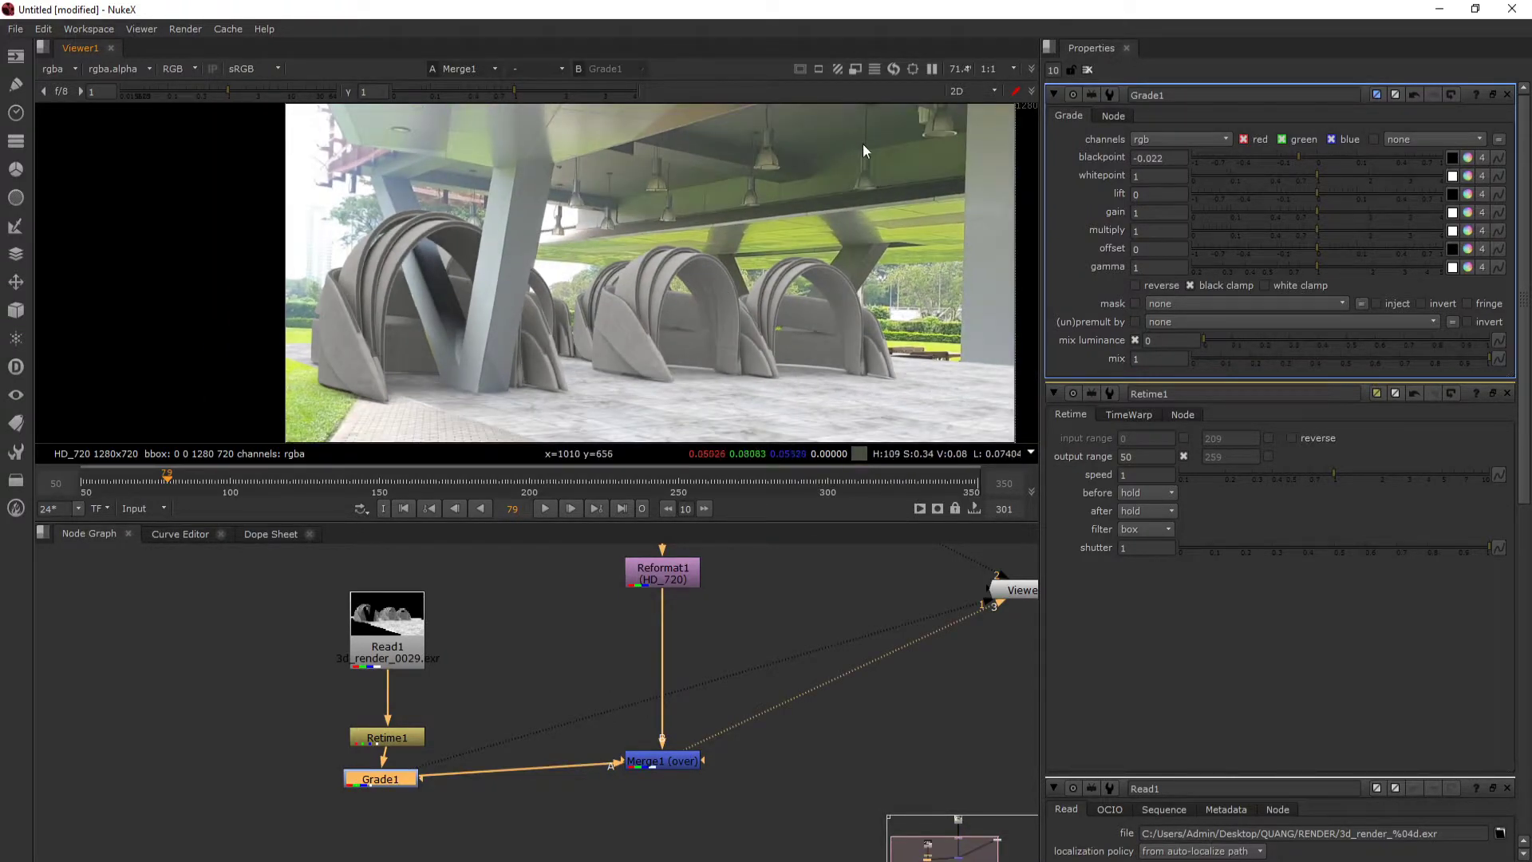
key(d)
key(d)
key(d)
key(d)
key(d)
key(d)
key(d)
key(d)
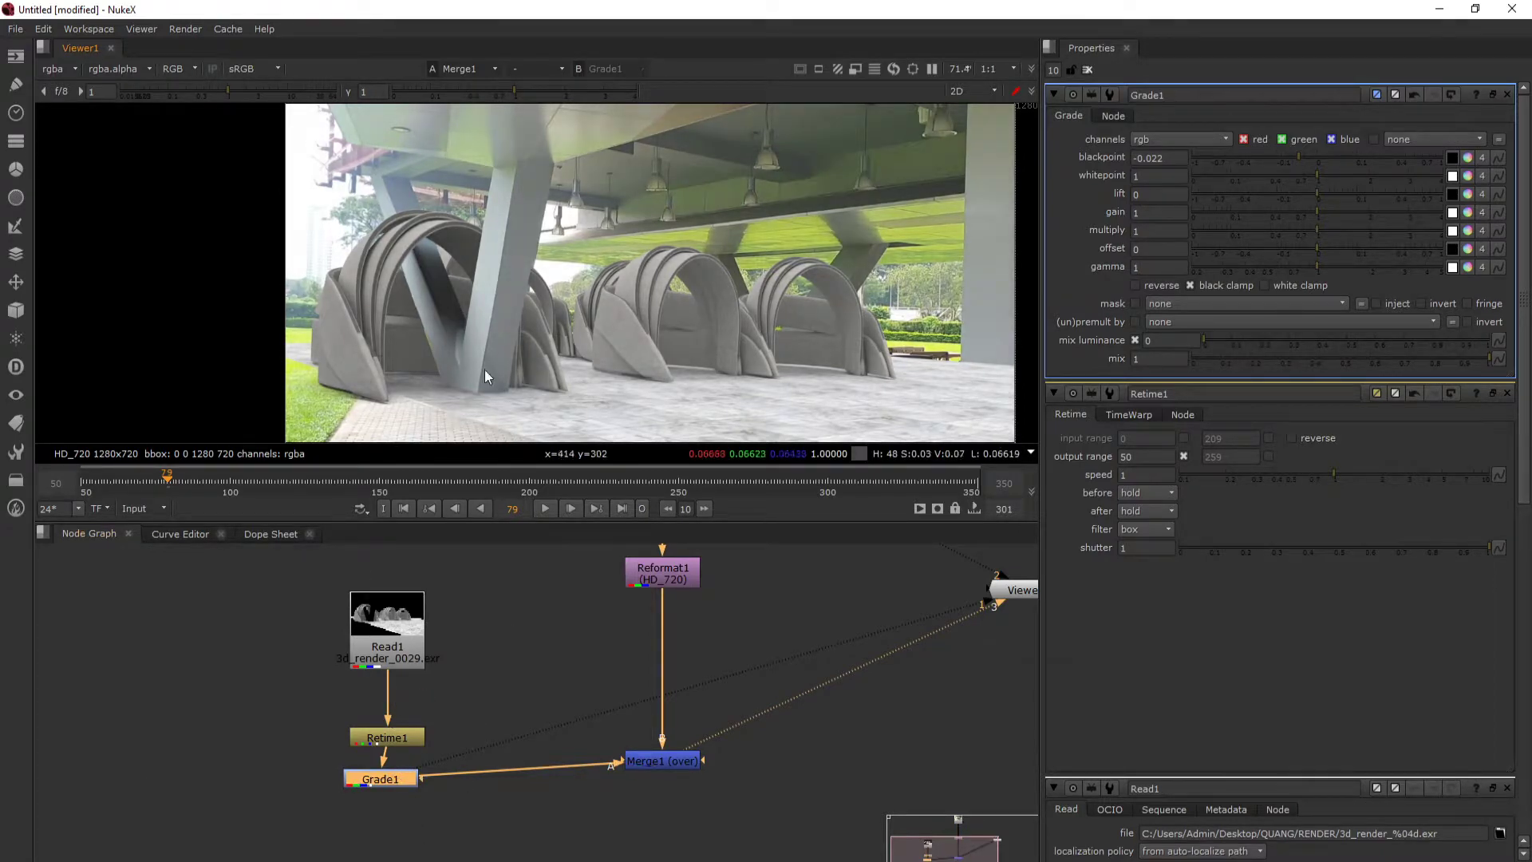
key(d)
key(d)
- View the graded render on its own and inspect the empty background in its alpha and RGB channels
click(405, 644)
key(1)
drag(766, 232, 715, 208)
key(a)
scroll(686, 166, up, 1)
drag(752, 136, 665, 263)
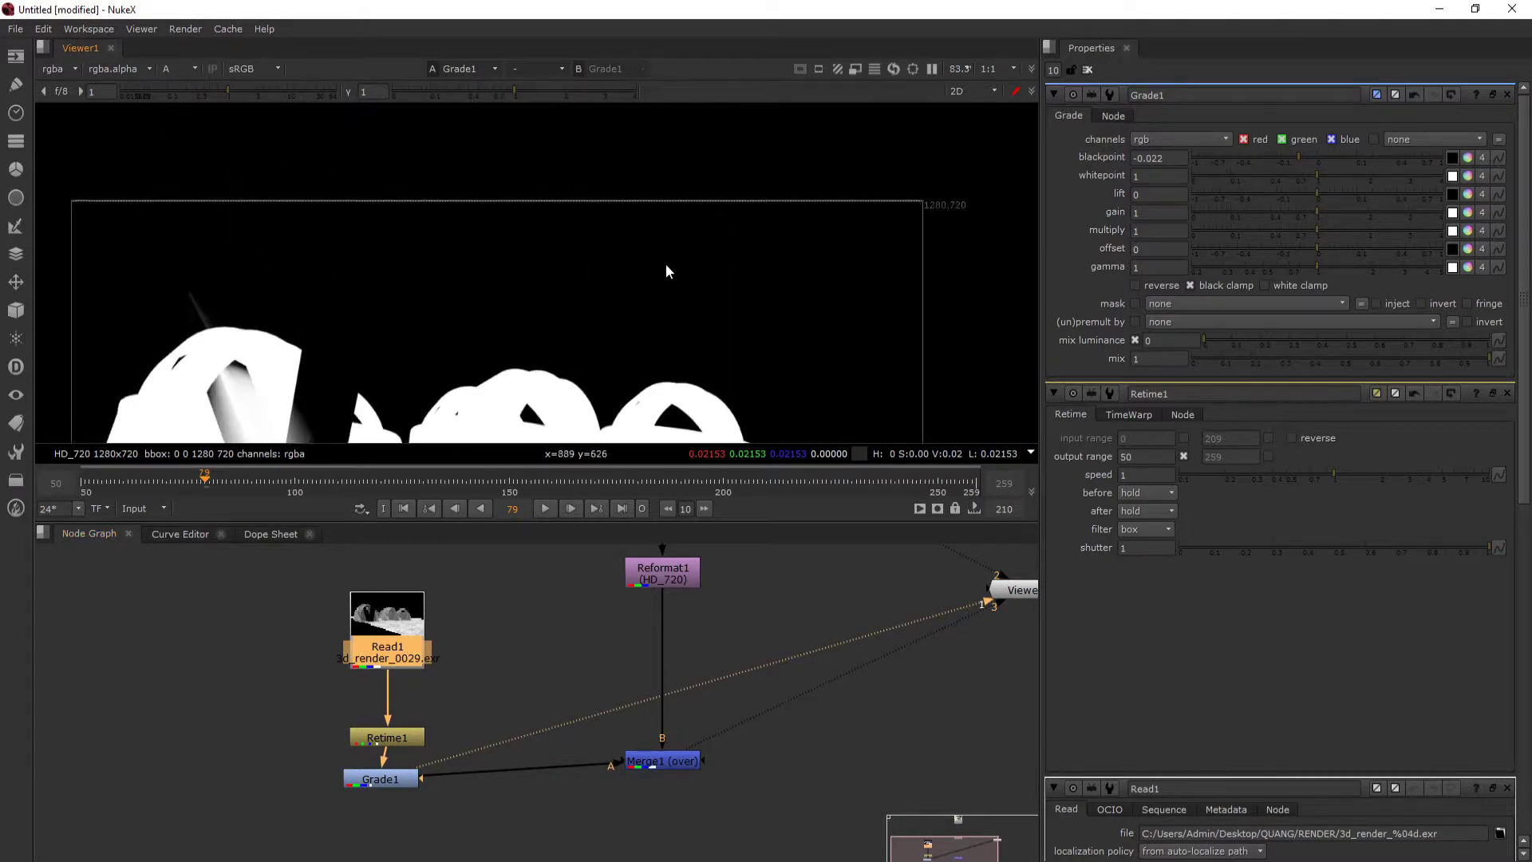
scroll(712, 263, up, 9)
key(a)
key(a)
key(a)
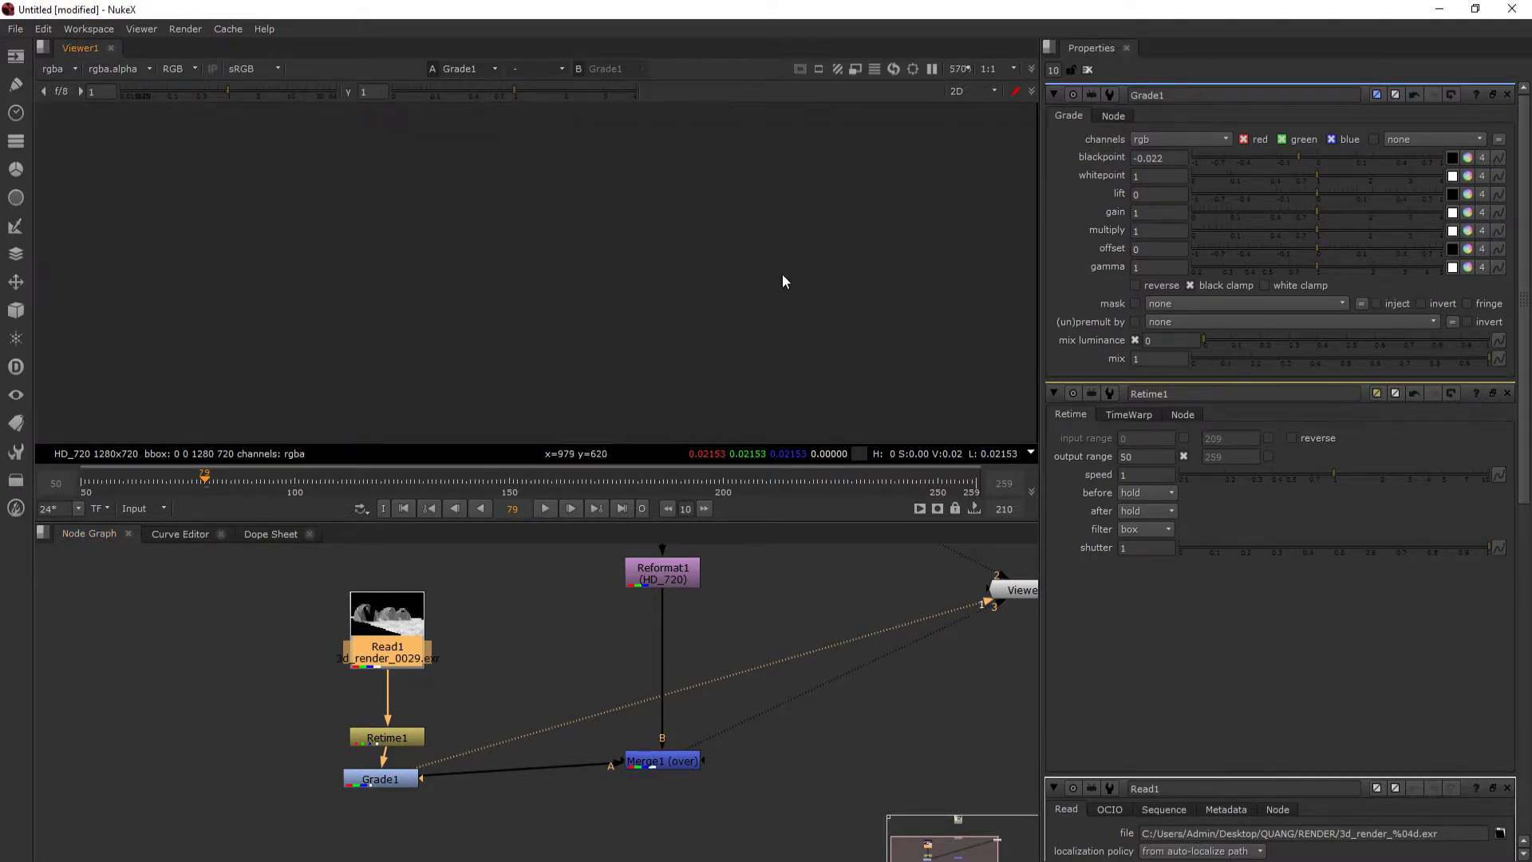
key(a)
- Display the Merge node's output, check its alpha, and return the viewer to RGB
click(662, 760)
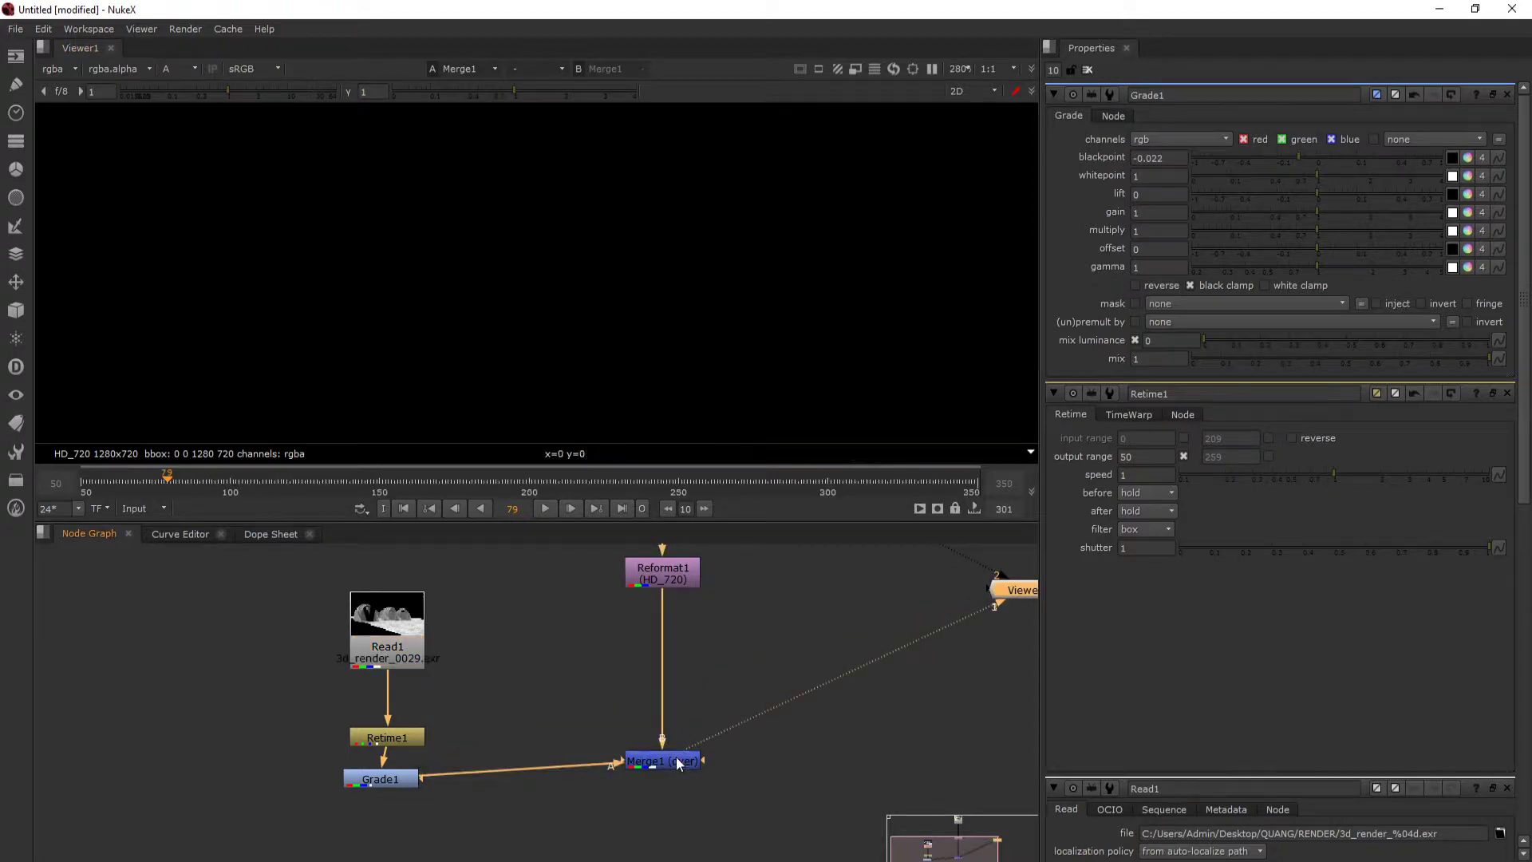
key(1)
scroll(675, 284, down, 3)
scroll(643, 209, down, 2)
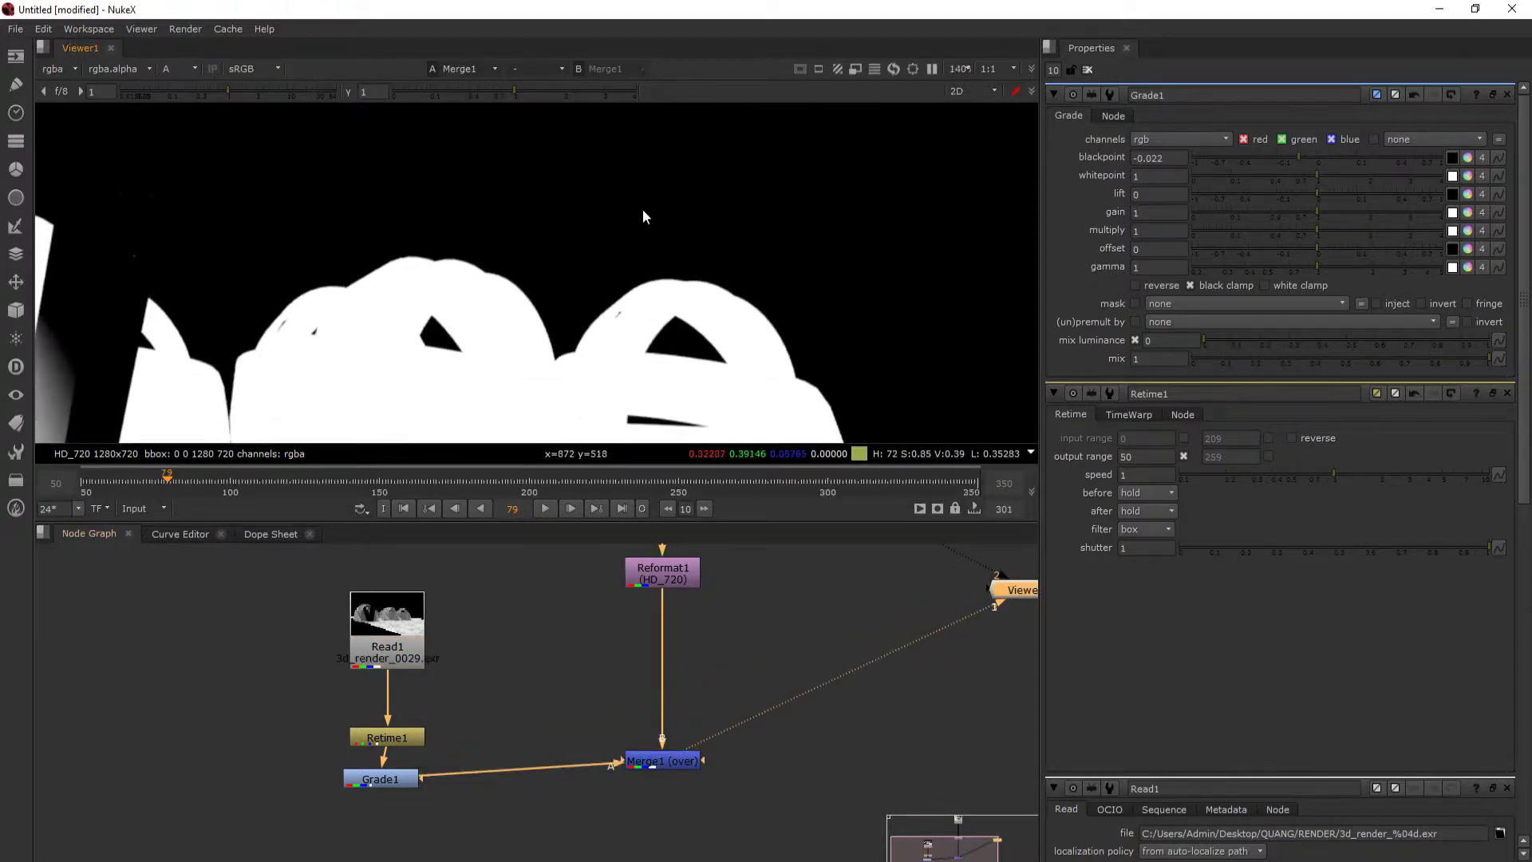
key(a)
scroll(560, 306, down, 3)
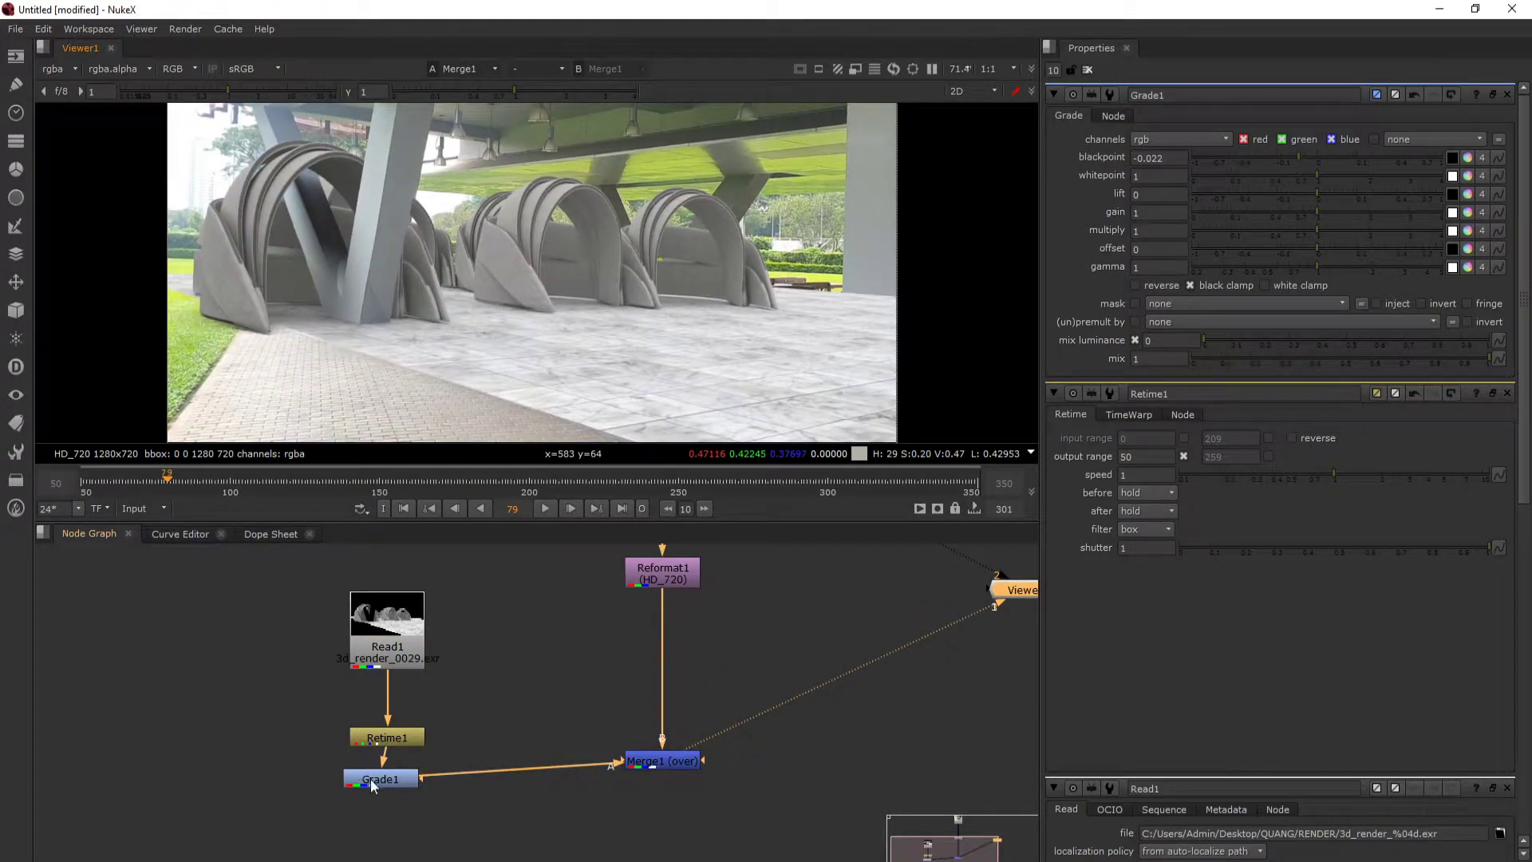
- Add a Premult node after the Grade node and inspect the composite's ceiling area
drag(373, 786, 370, 791)
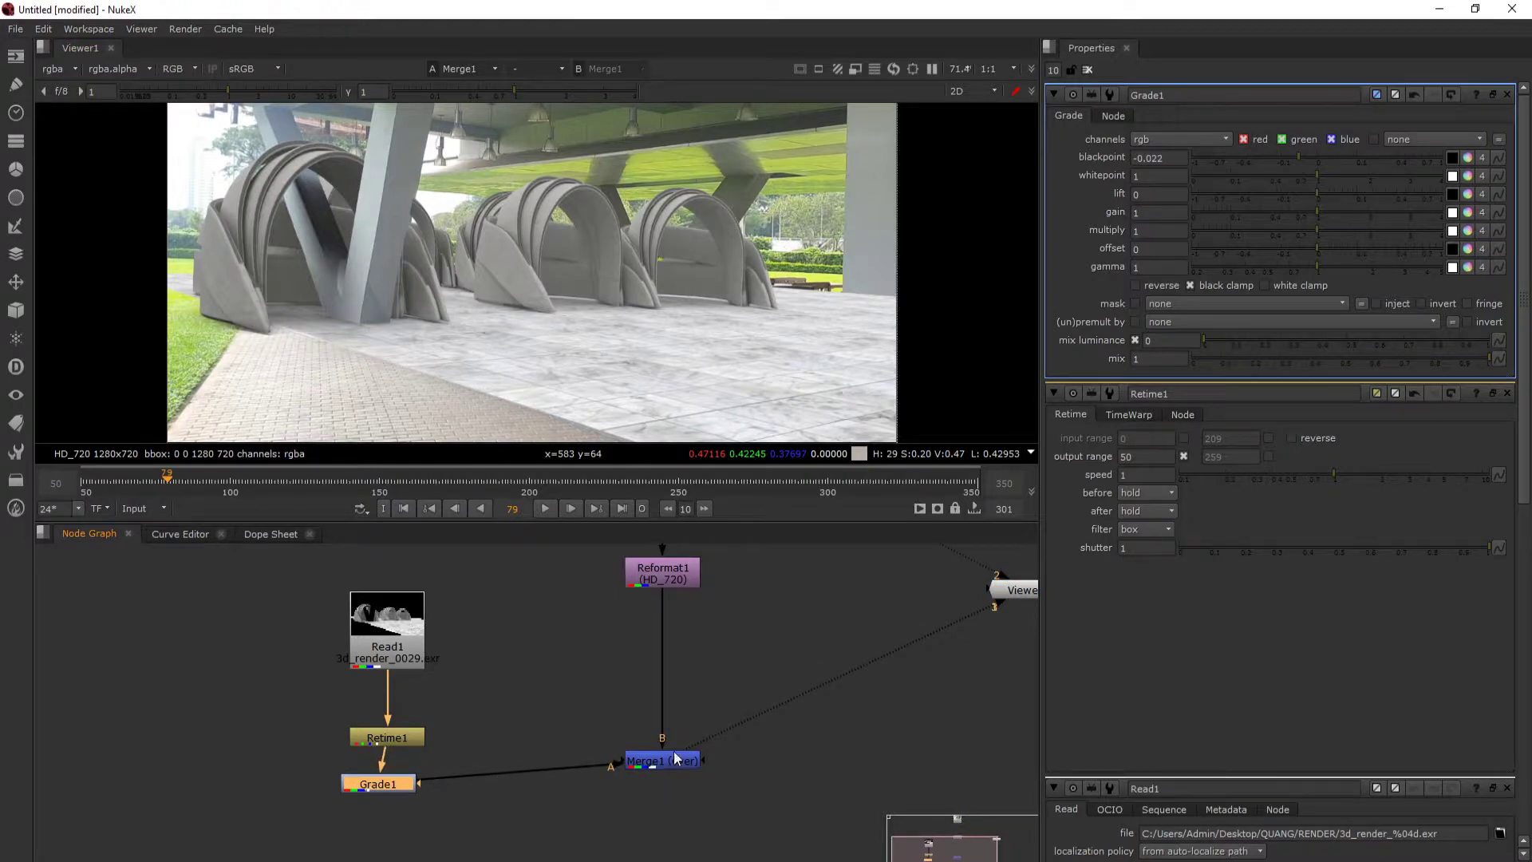
drag(675, 758, 687, 766)
click(369, 782)
key(Tab)
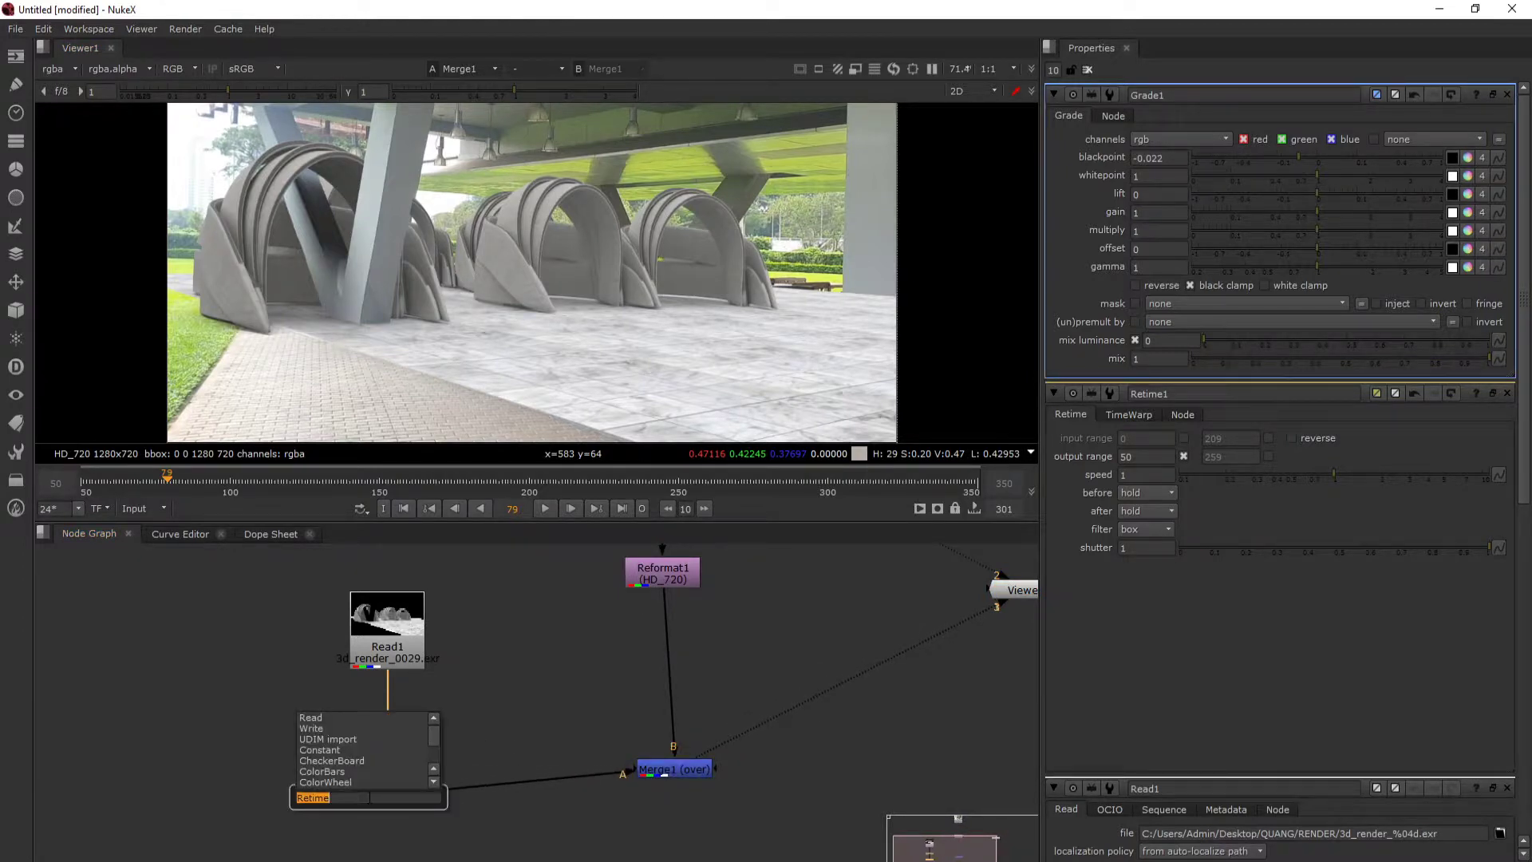
text(emult)
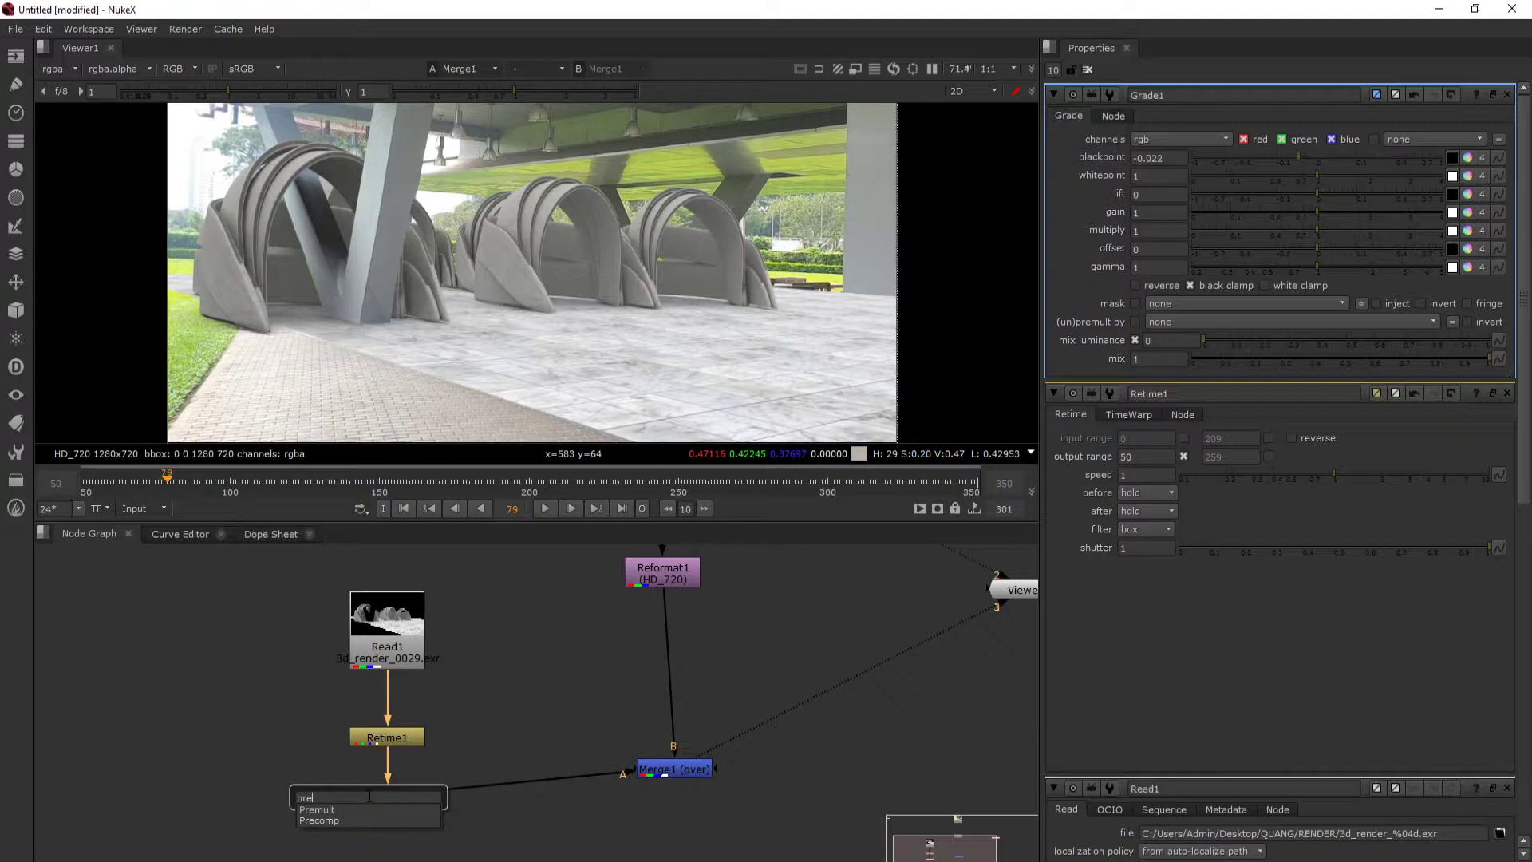
click(328, 811)
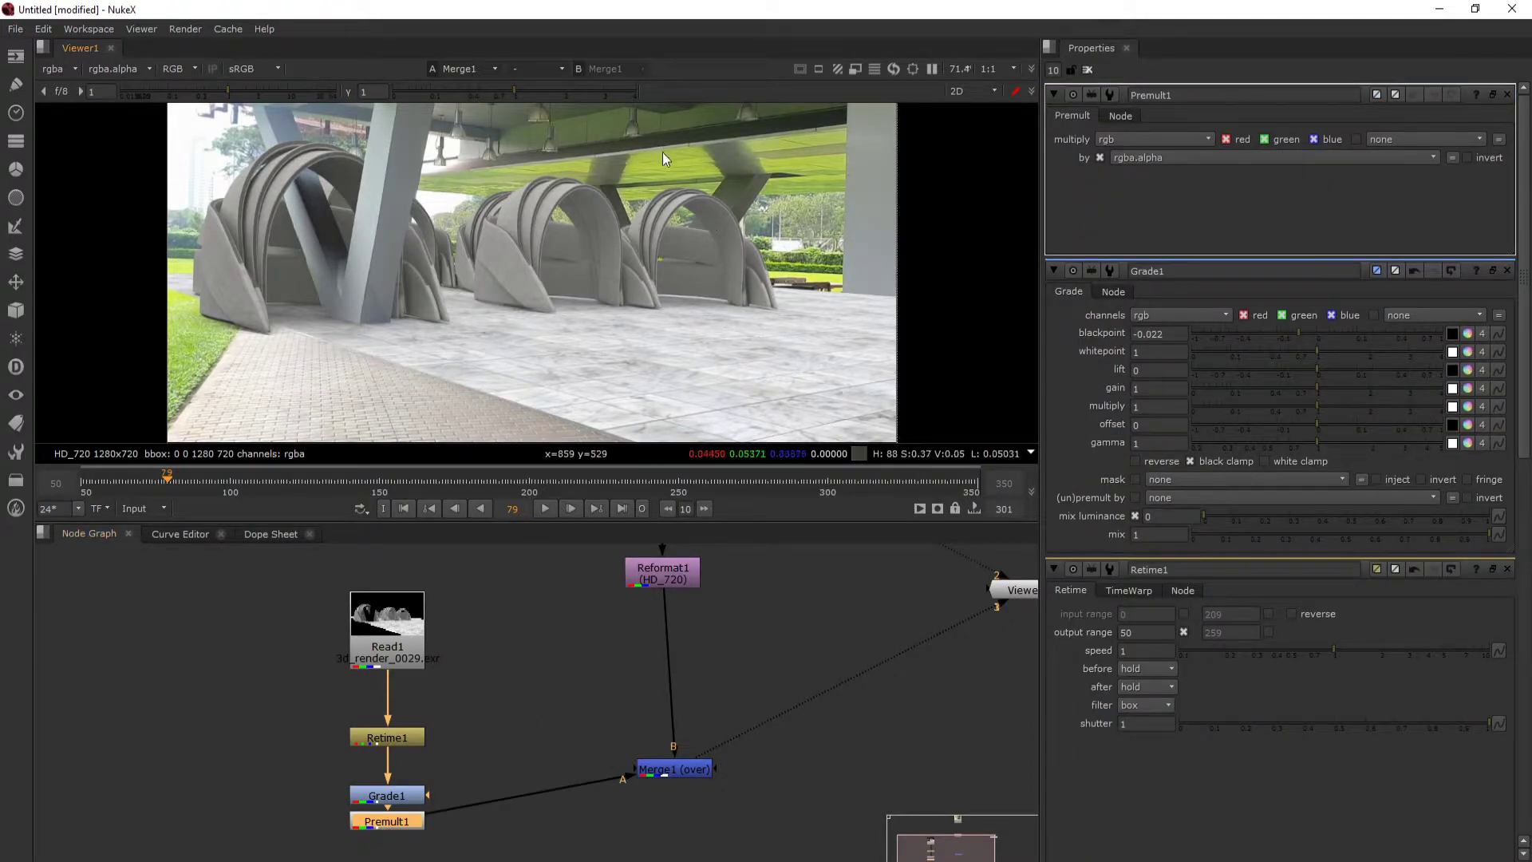
scroll(851, 152, up, 3)
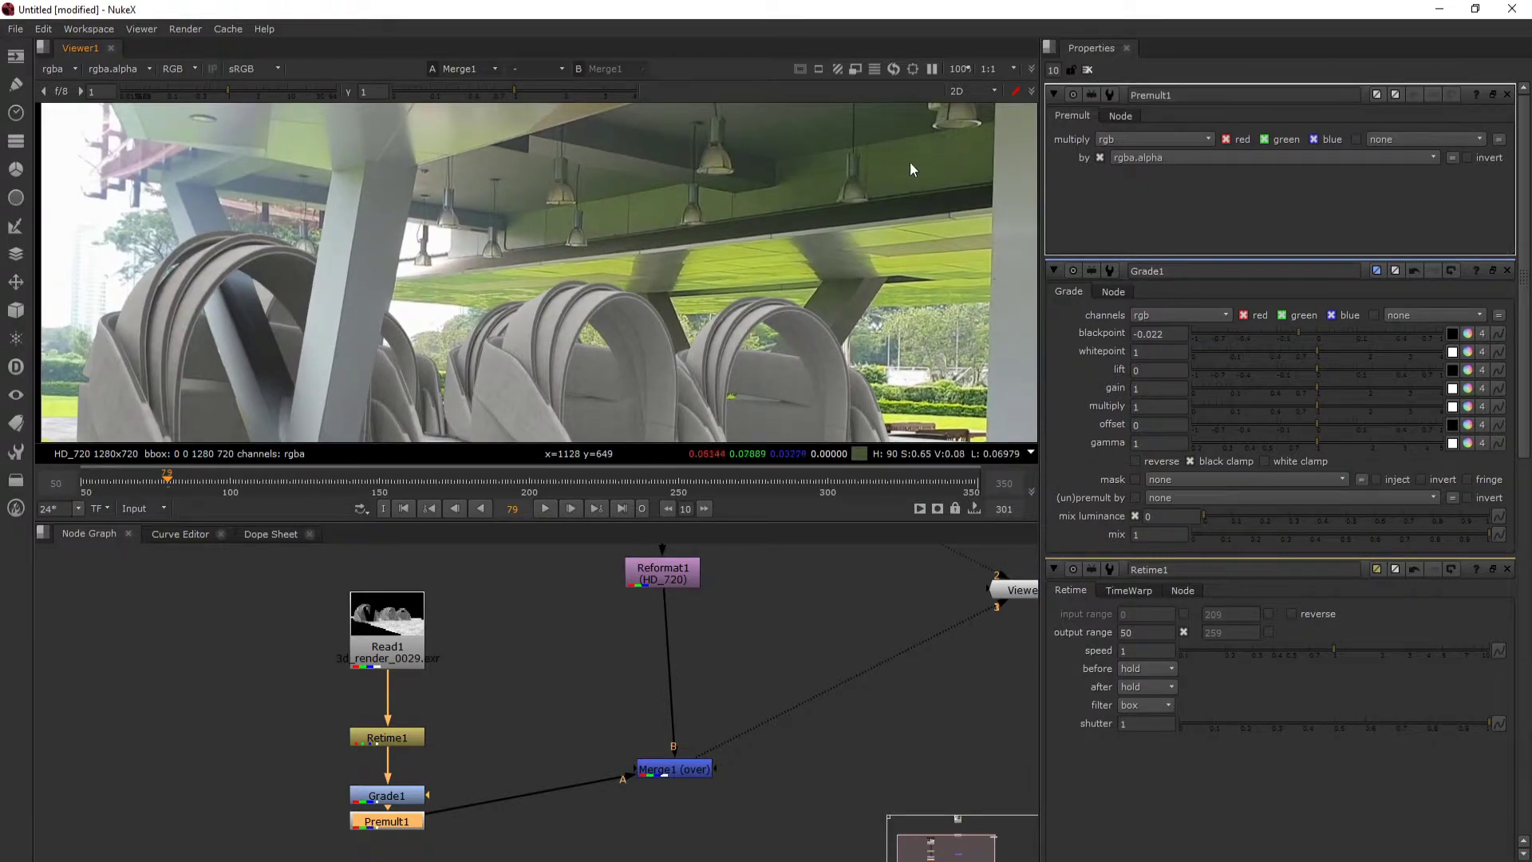
- Tidy the node graph by shifting the whole render branch away from the Merge node and aligning Merge with Premult
drag(506, 753, 524, 726)
drag(408, 802, 411, 793)
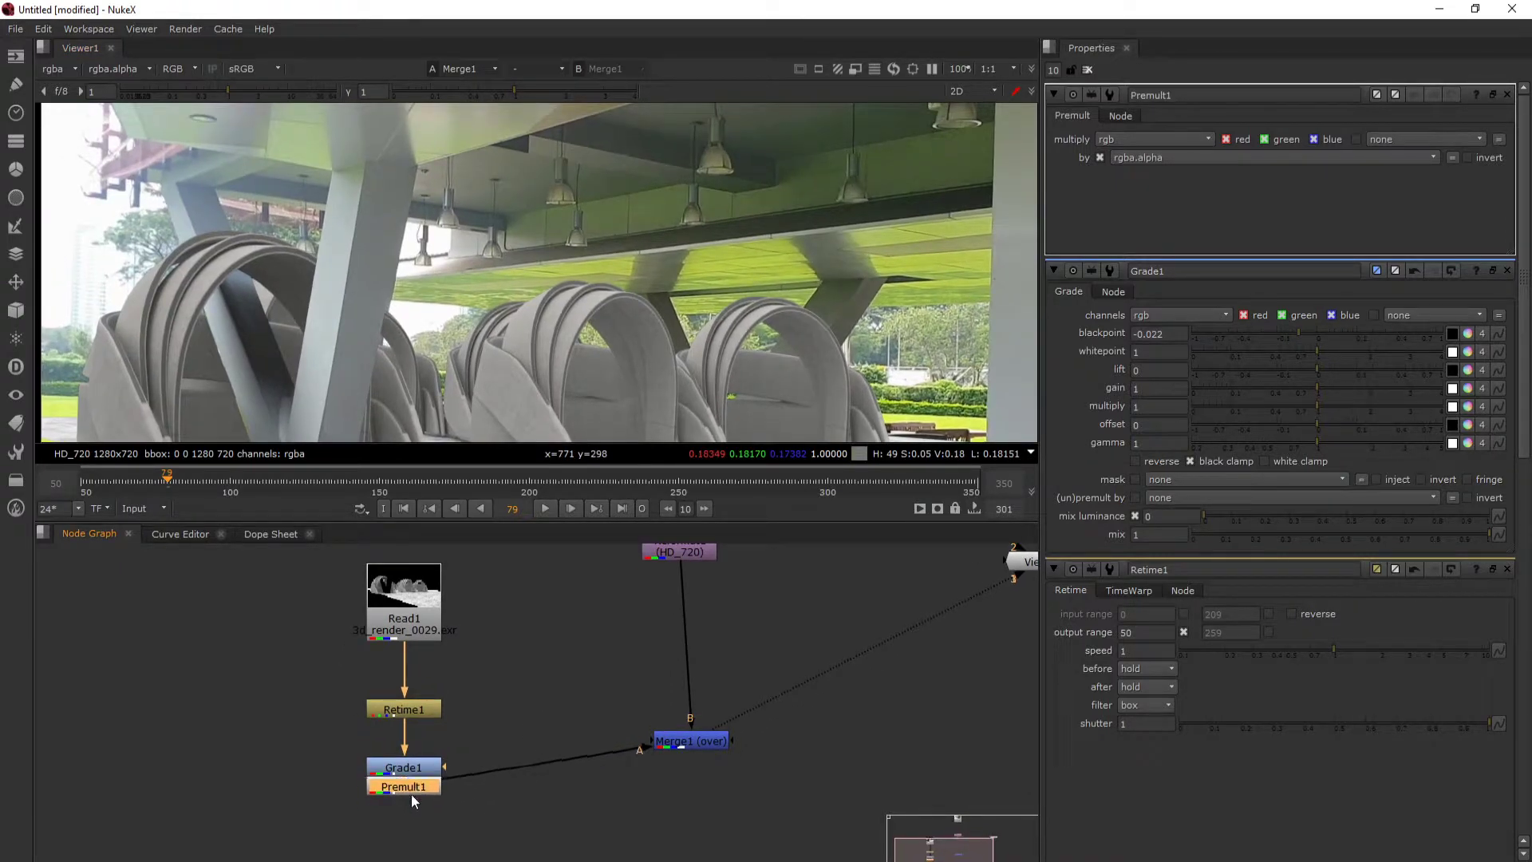
drag(322, 554, 484, 835)
drag(423, 785, 365, 761)
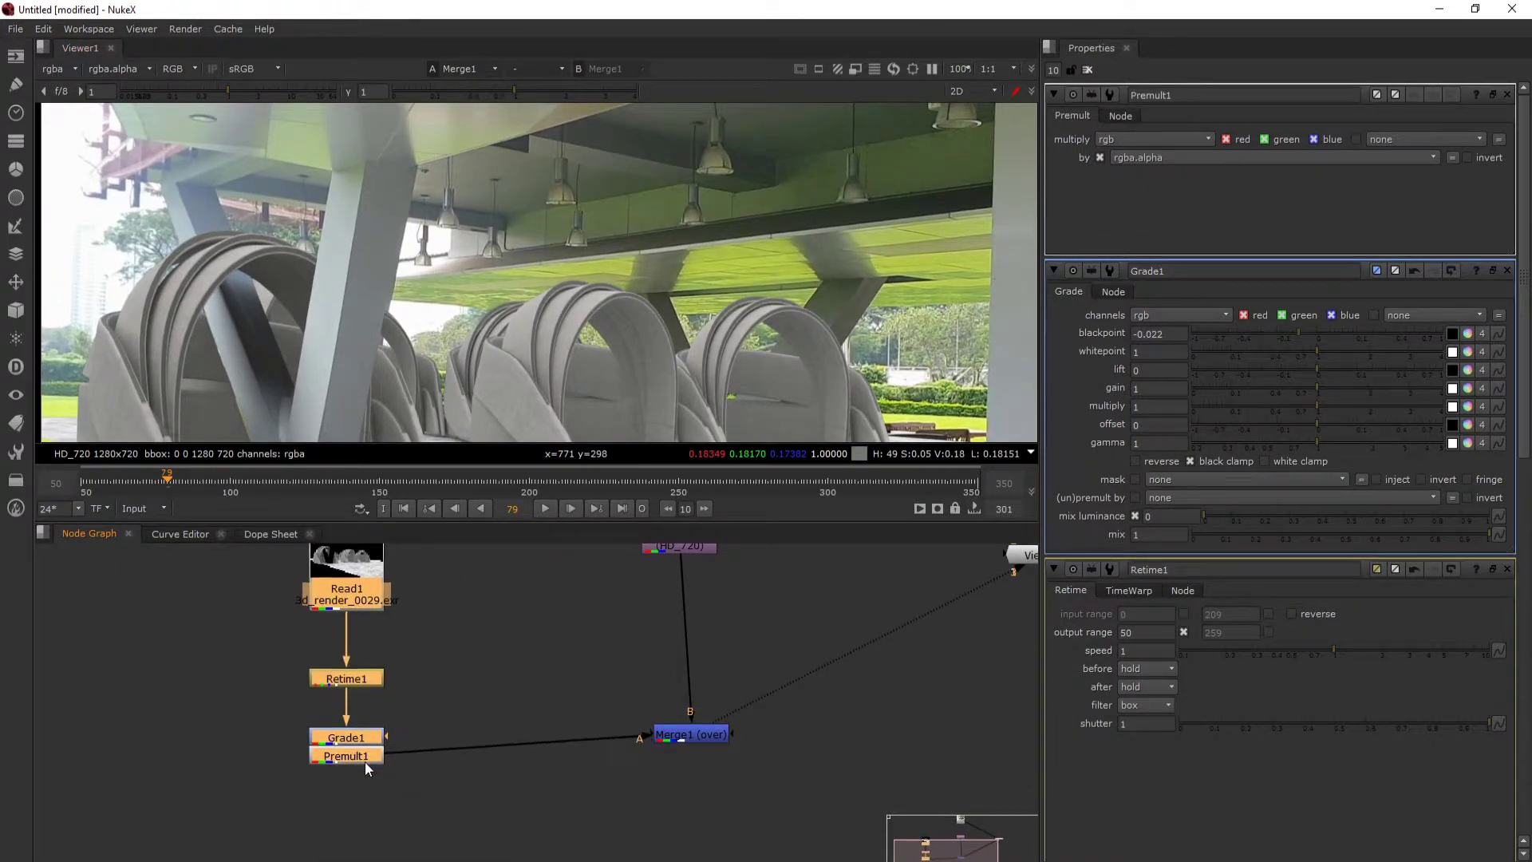
click(413, 787)
click(362, 759)
drag(700, 737, 696, 759)
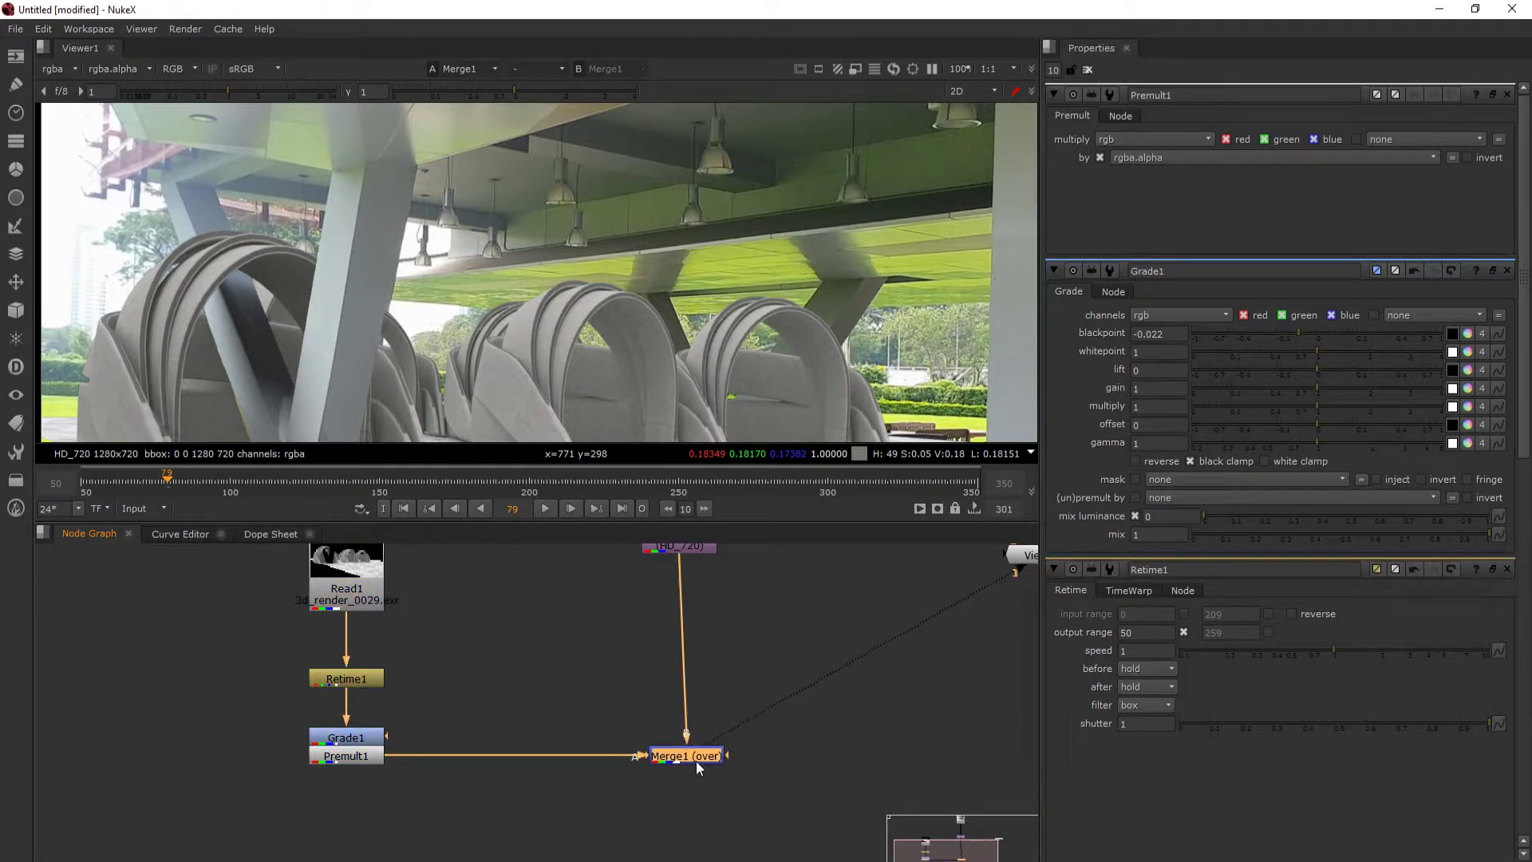
- Bring up the Grade node's properties, set its blackpoint to -0.014, and inspect the model in the composite
click(351, 751)
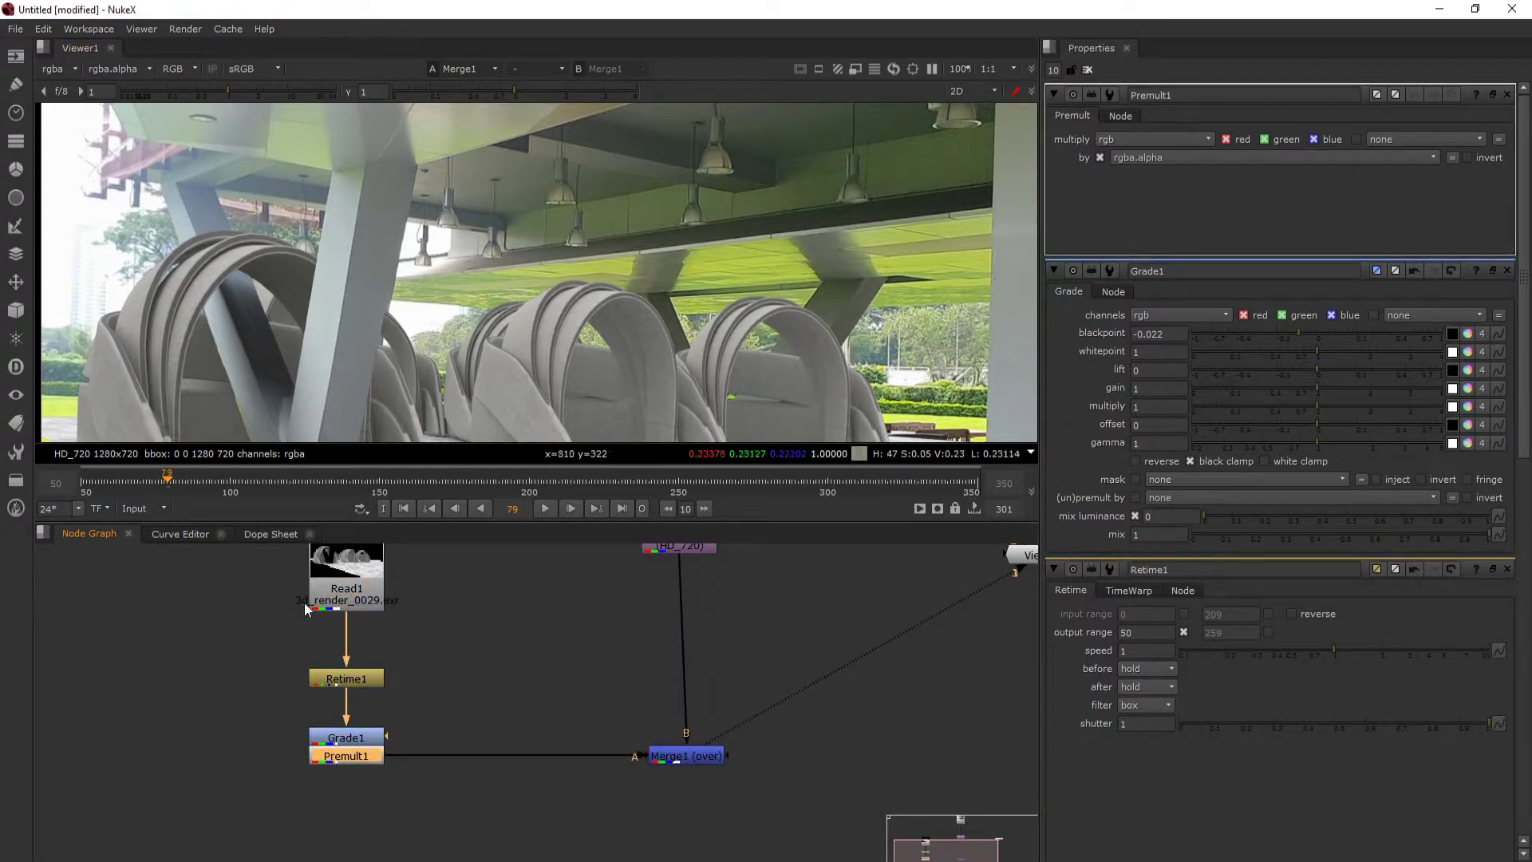
click(323, 728)
double_click(349, 738)
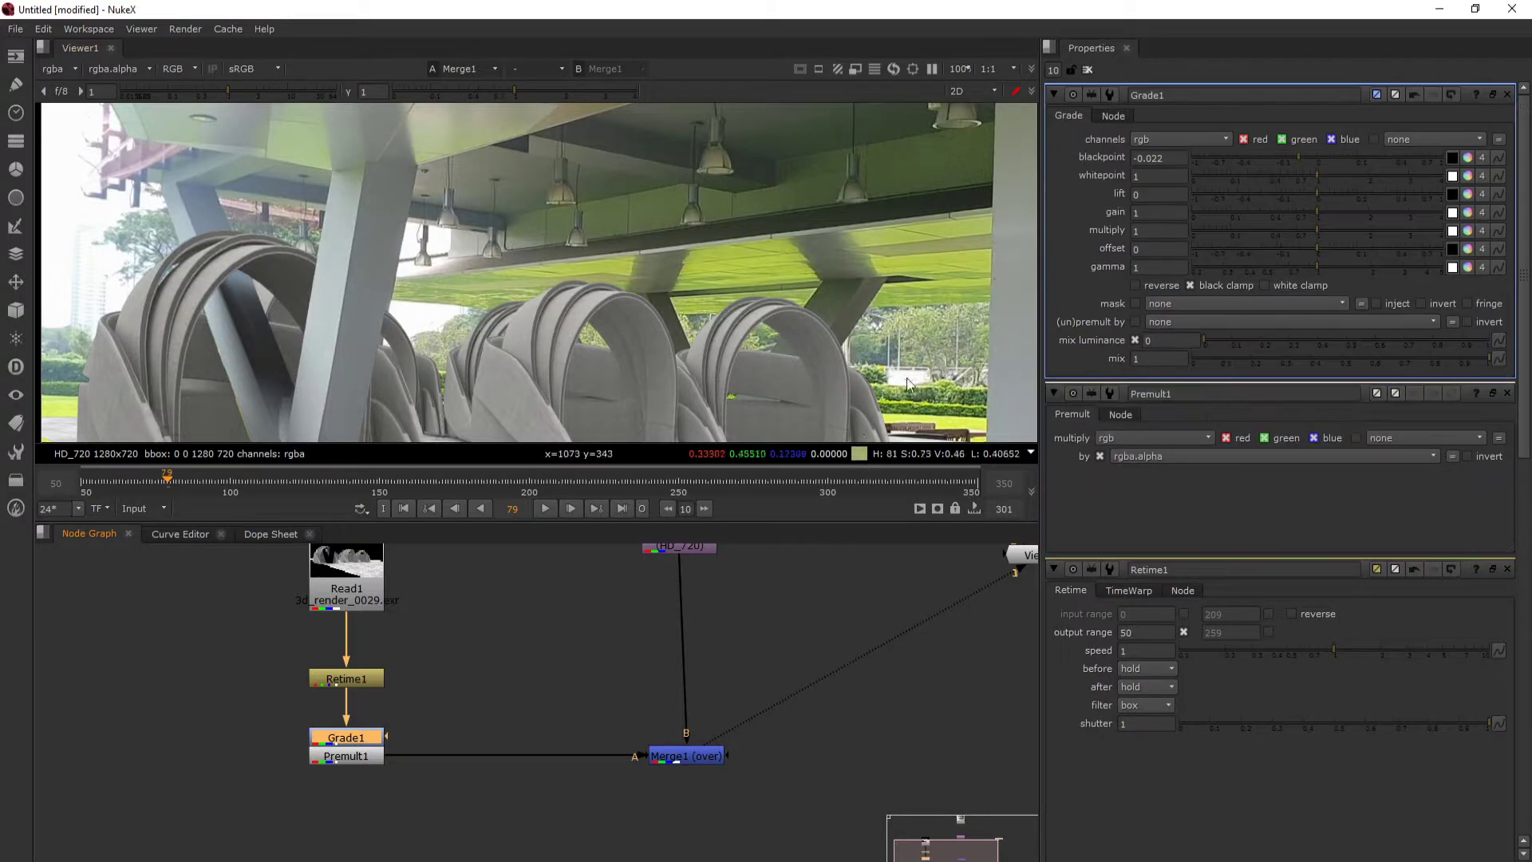
drag(1302, 157, 1304, 157)
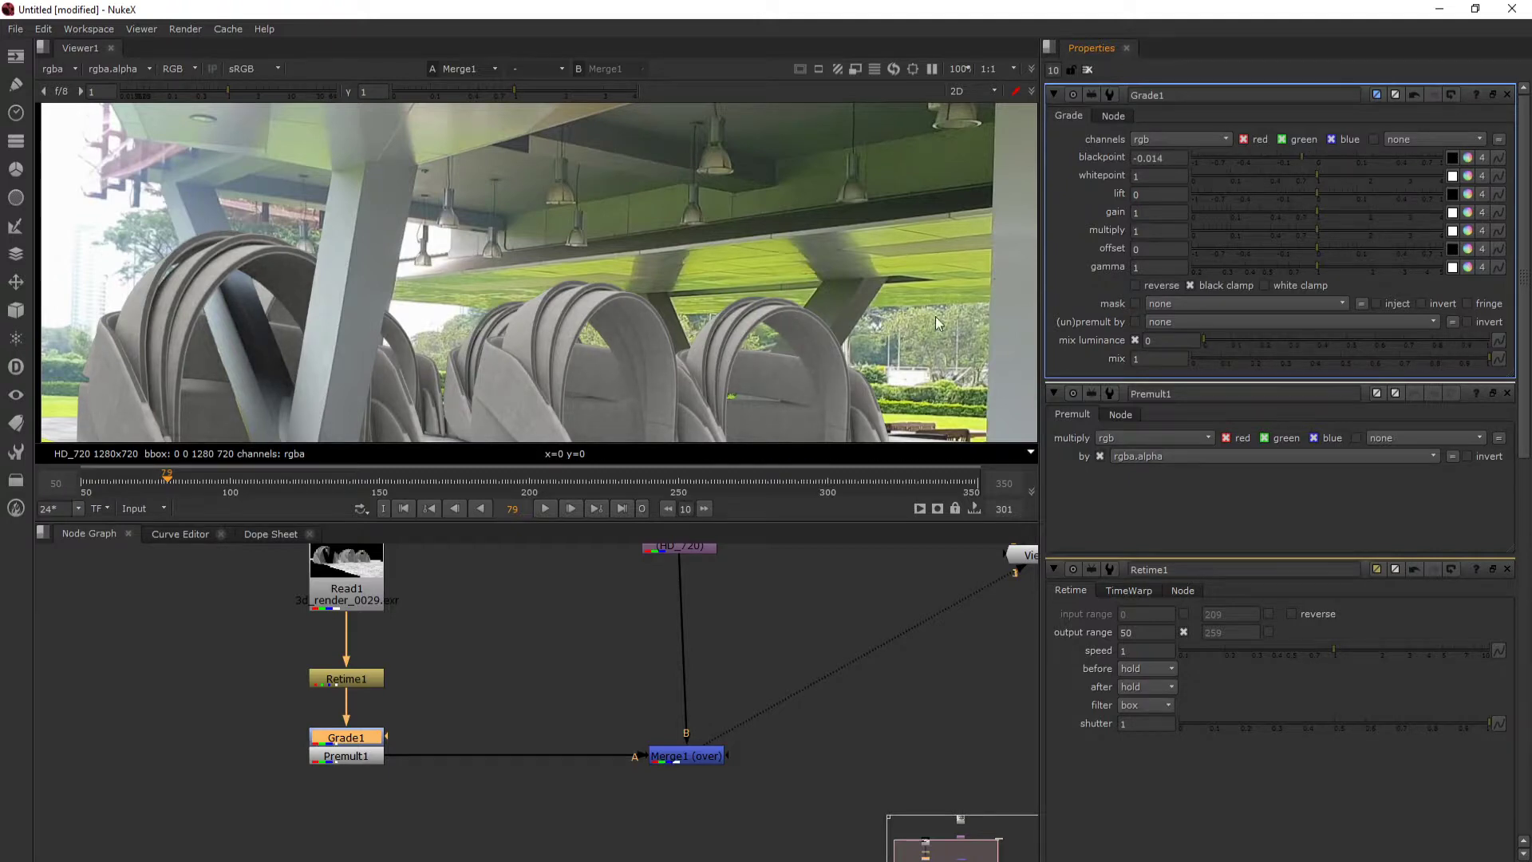
scroll(251, 318, down, 2)
drag(252, 318, 396, 312)
scroll(485, 290, up, 2)
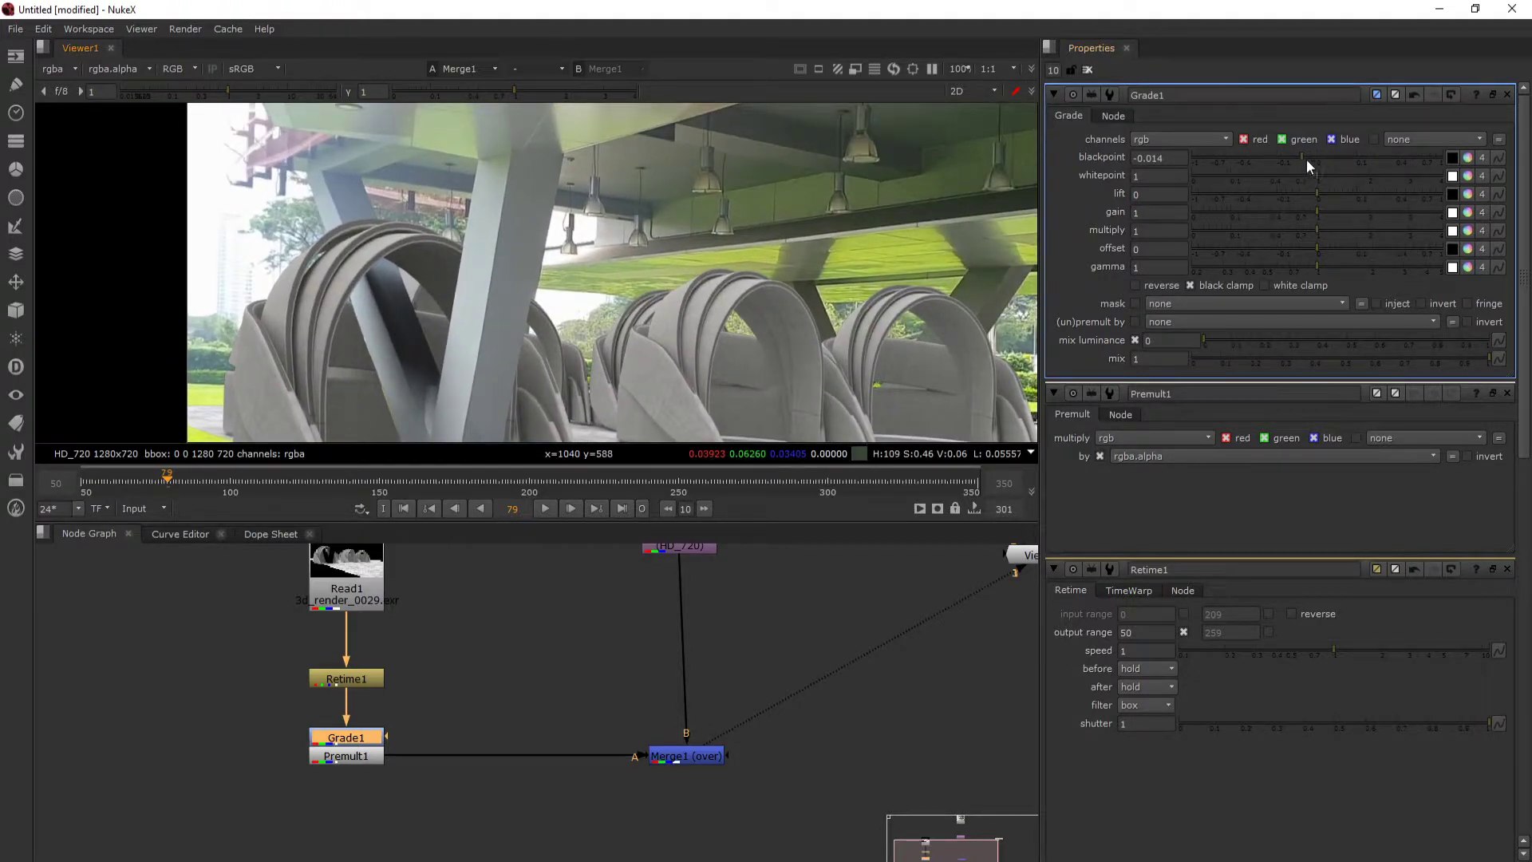
- Set the Grade node's blackpoint to -0.04 and inspect the arches against the pillars and ceiling
drag(1306, 159, 1291, 157)
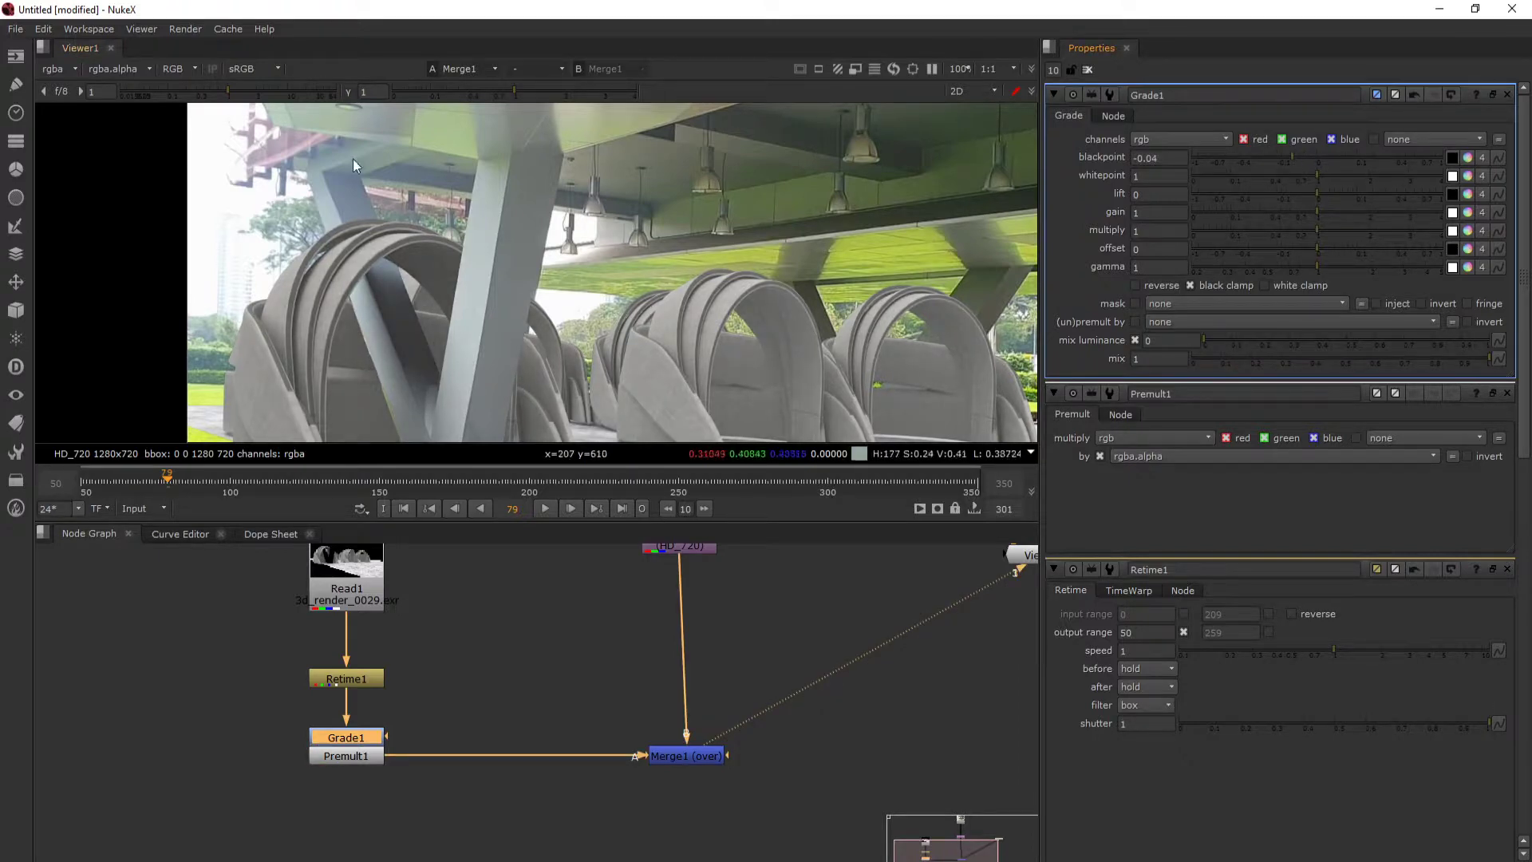
drag(905, 182, 603, 237)
drag(711, 180, 846, 156)
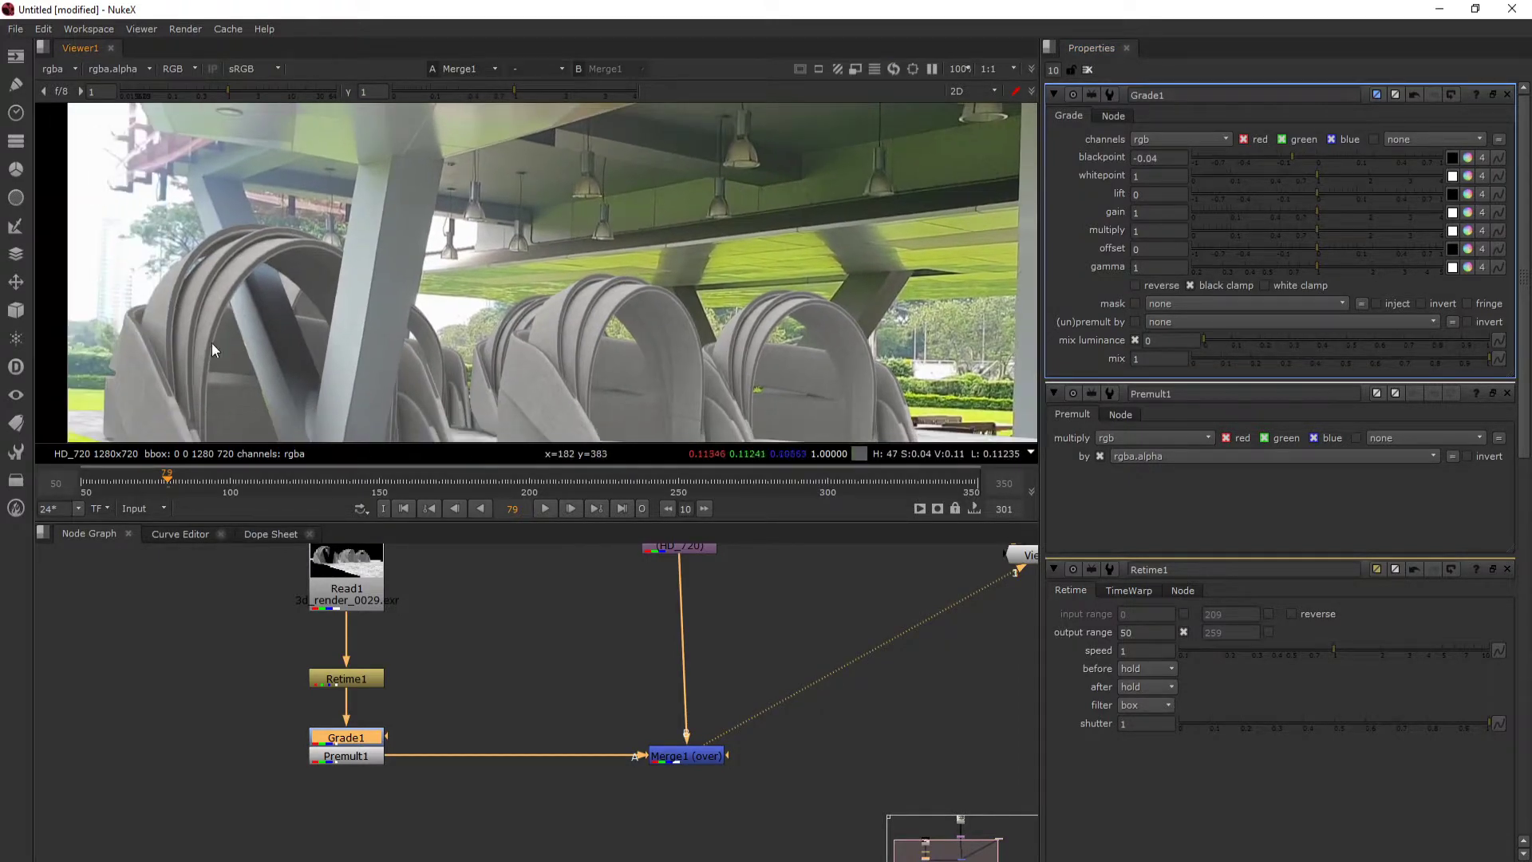
drag(242, 336, 339, 311)
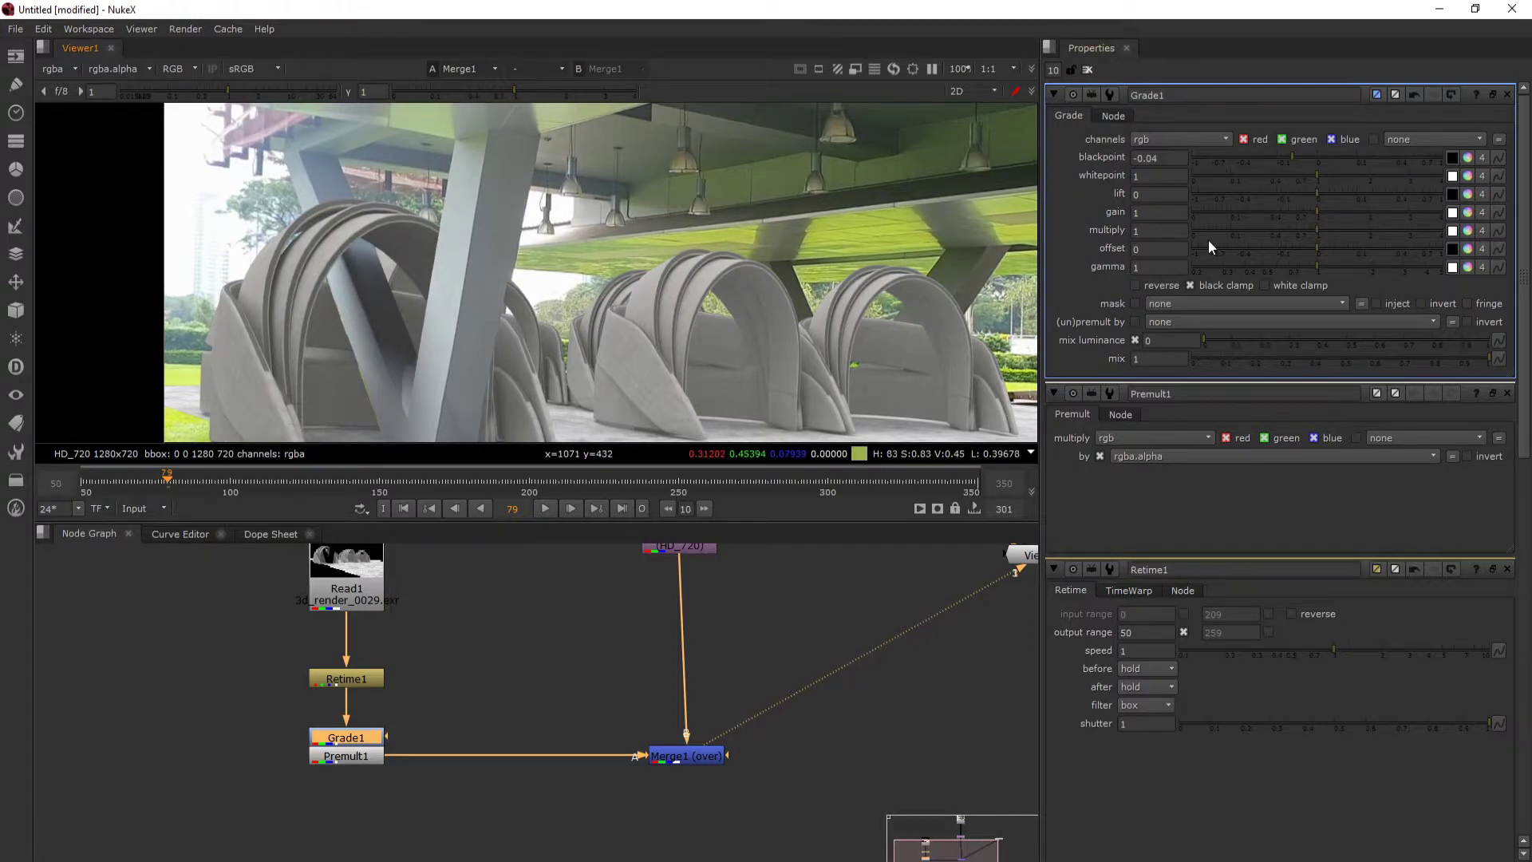
drag(710, 311, 626, 320)
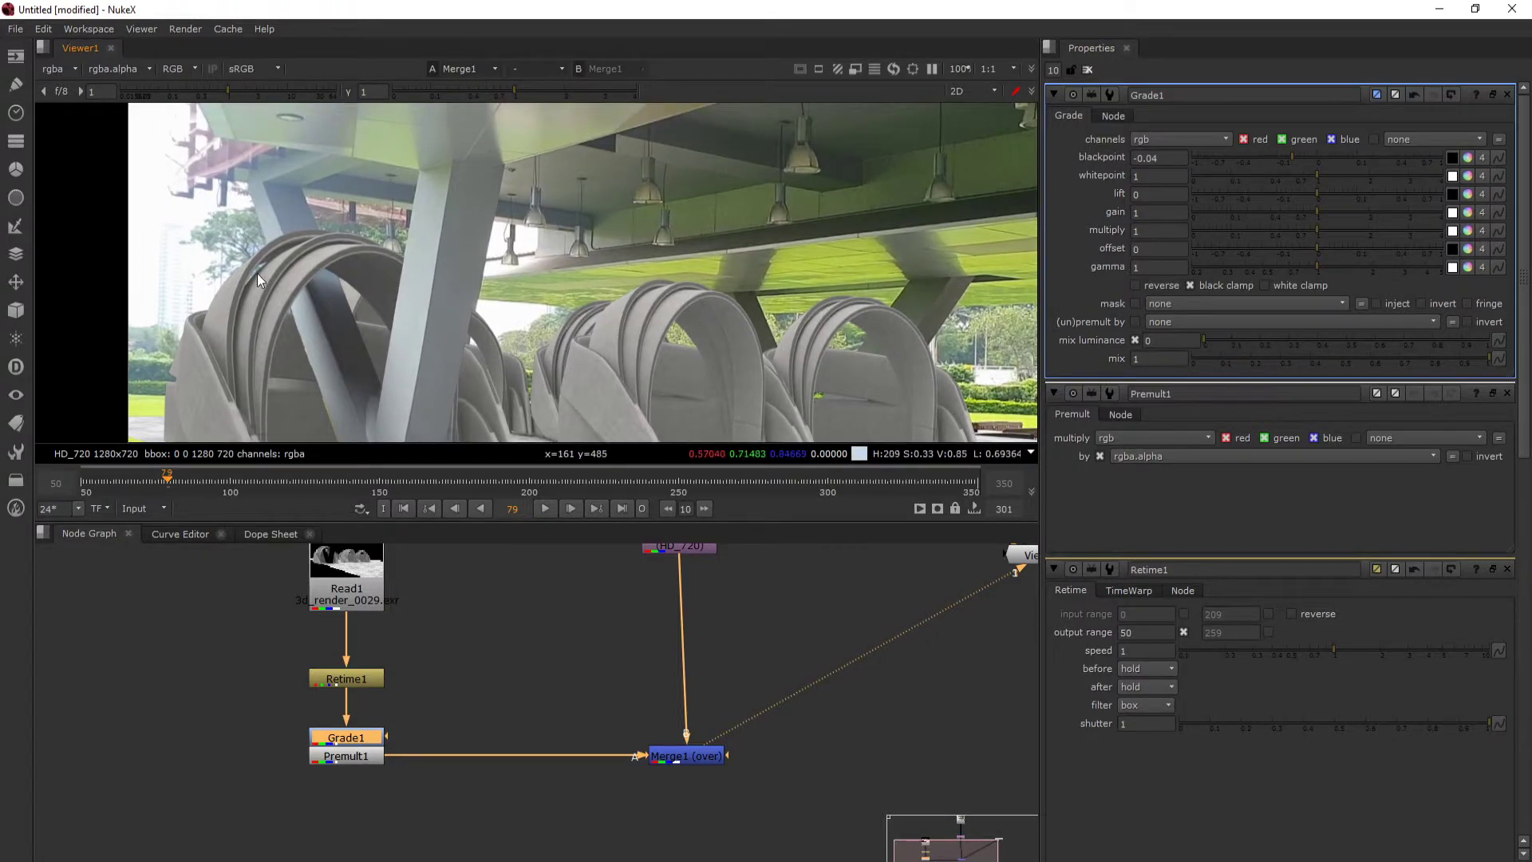
drag(257, 273, 292, 294)
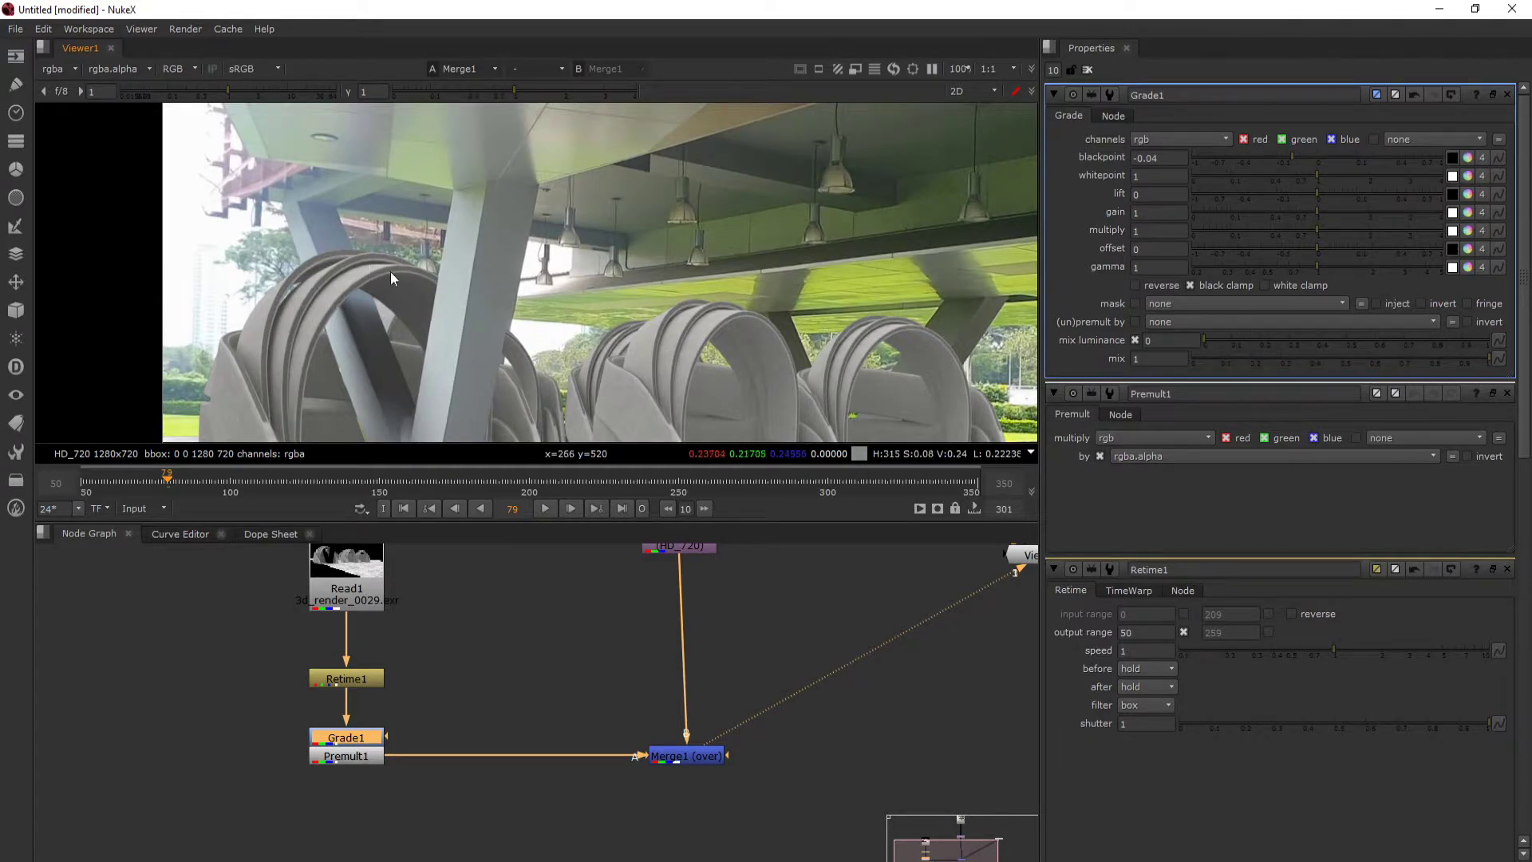
- Examine the composite near and far, comparing the render's dark tones with the plate's pillars, ceiling lamps and brick paving
scroll(651, 295, down, 1)
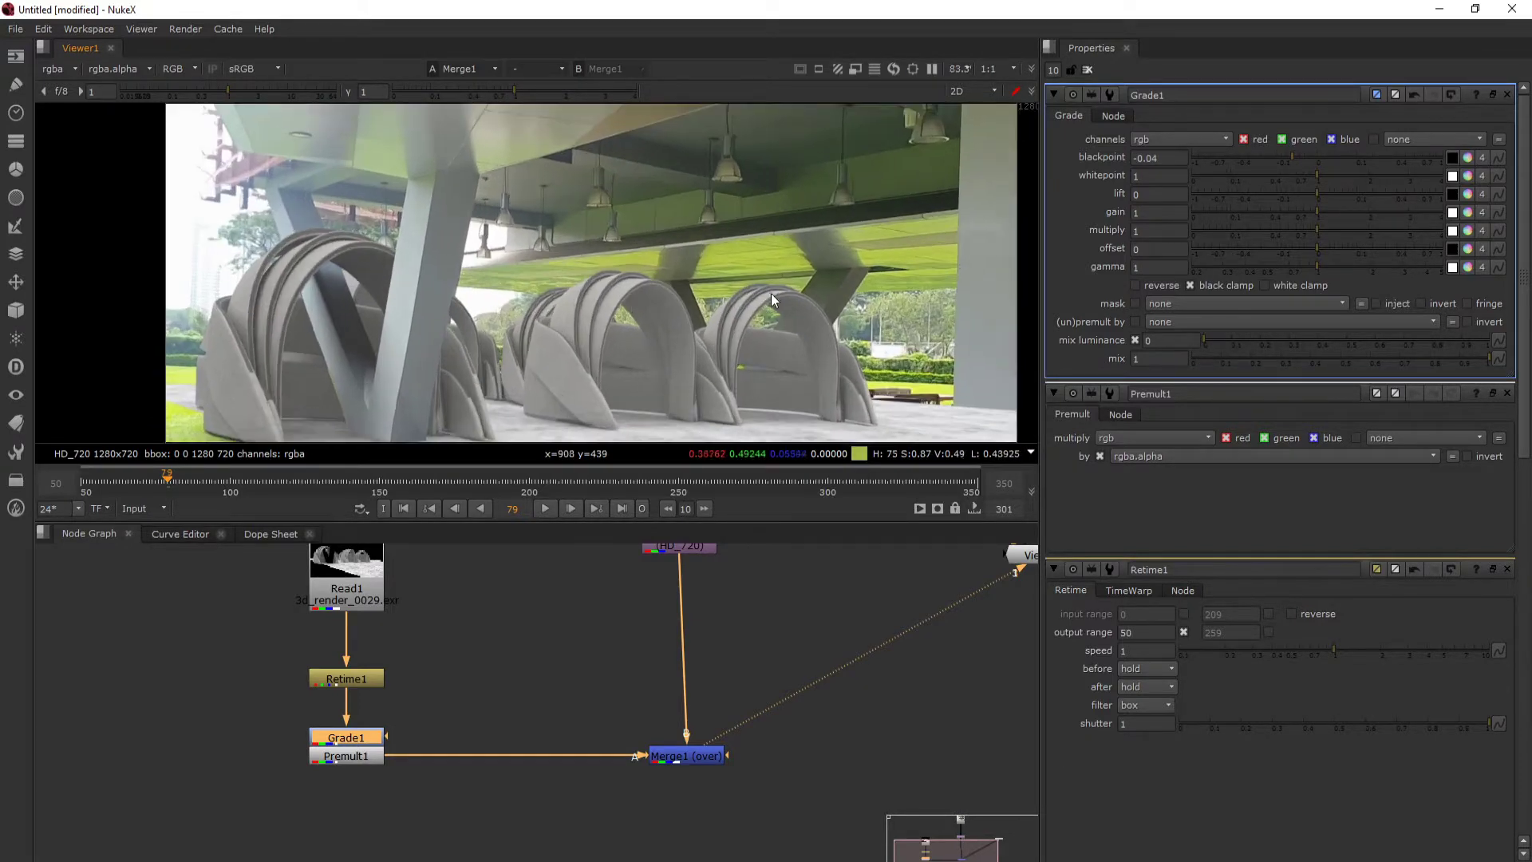
scroll(734, 254, up, 2)
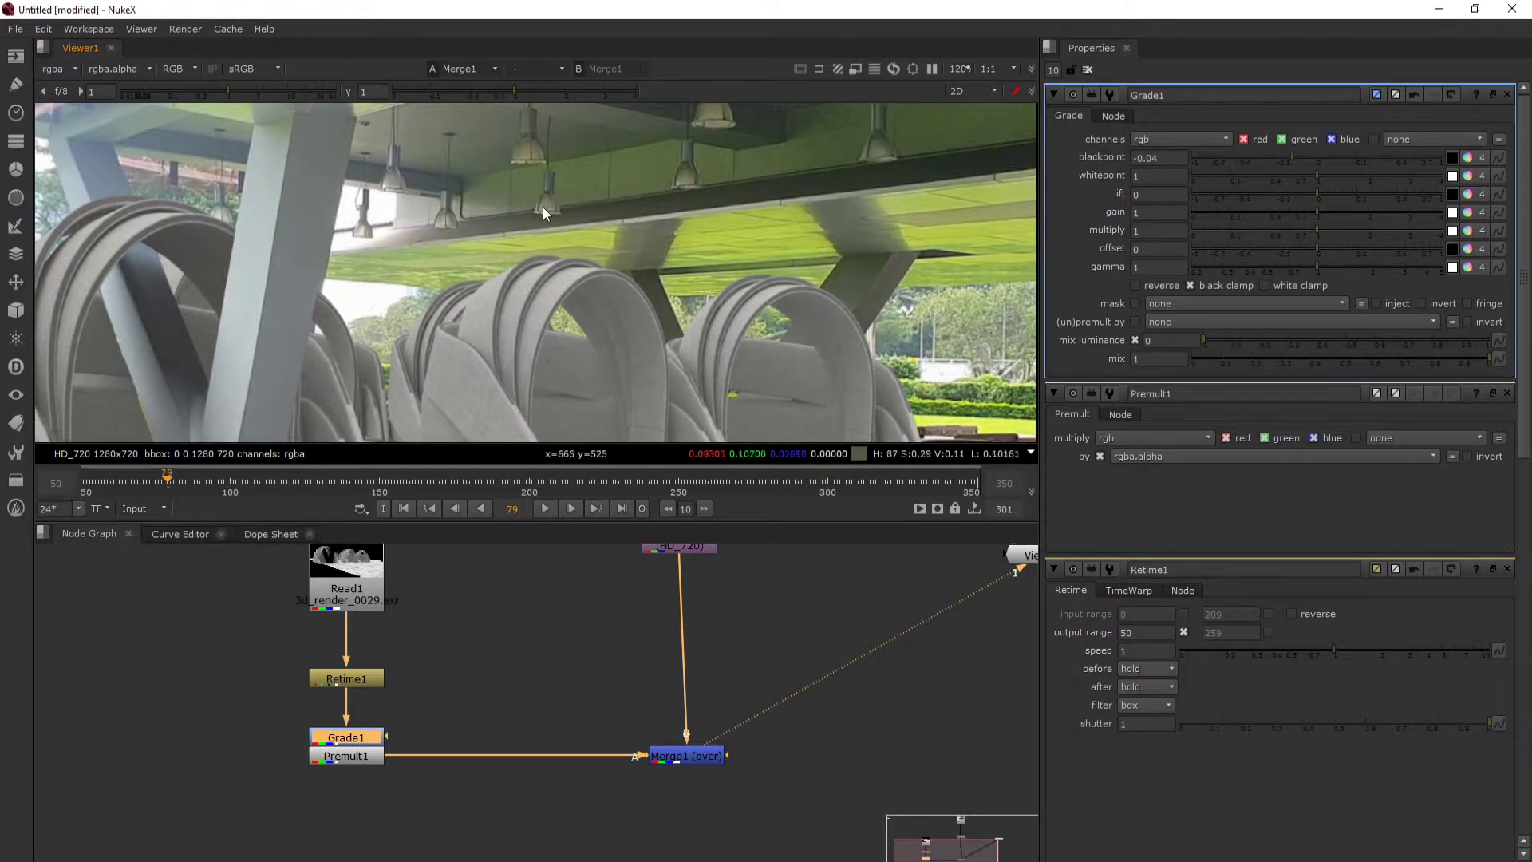
scroll(418, 249, down, 2)
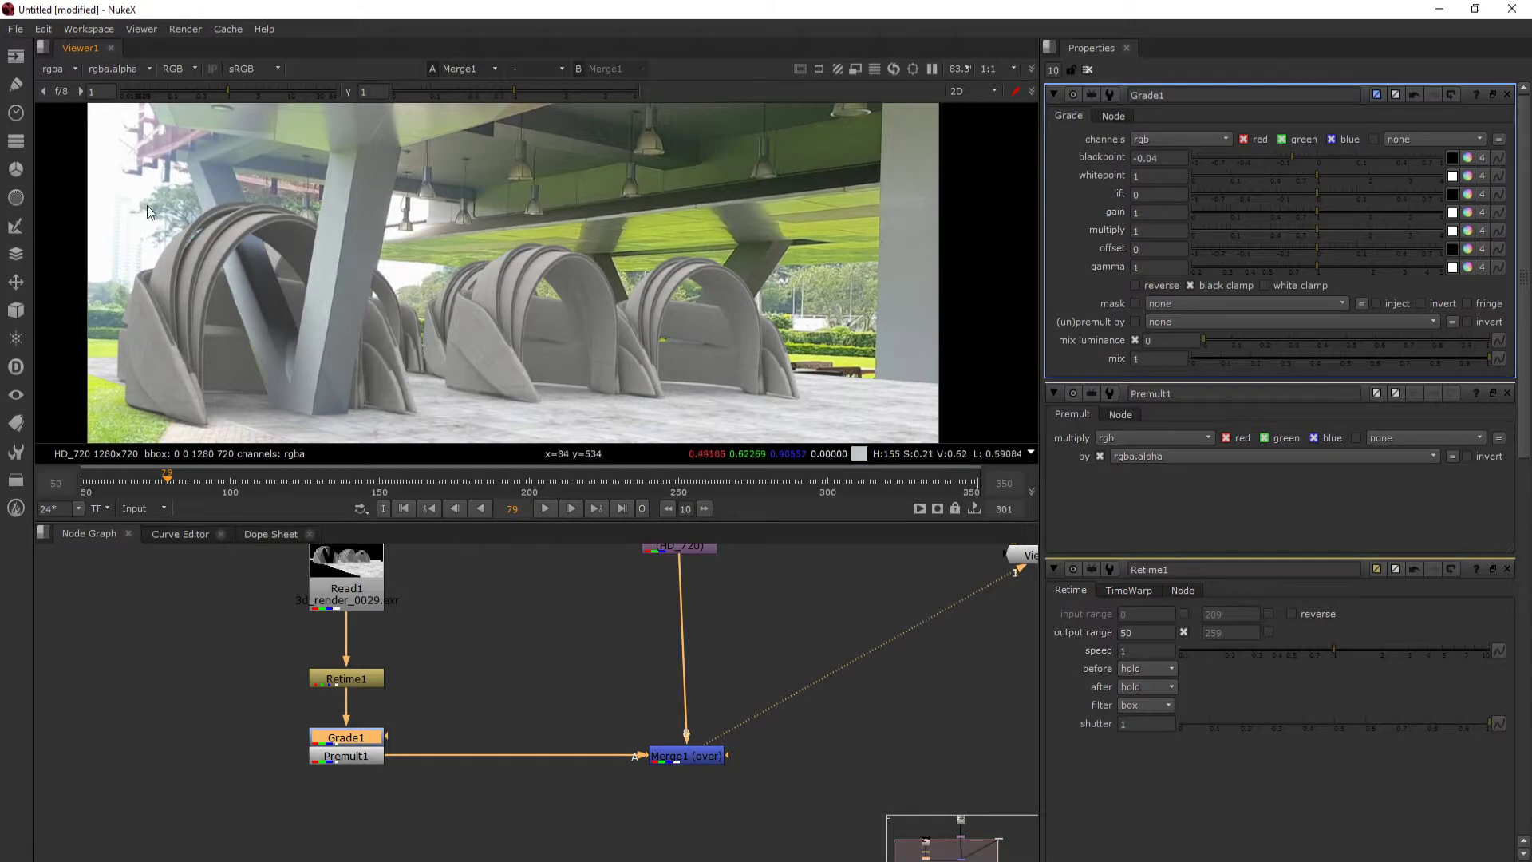
drag(147, 206, 390, 222)
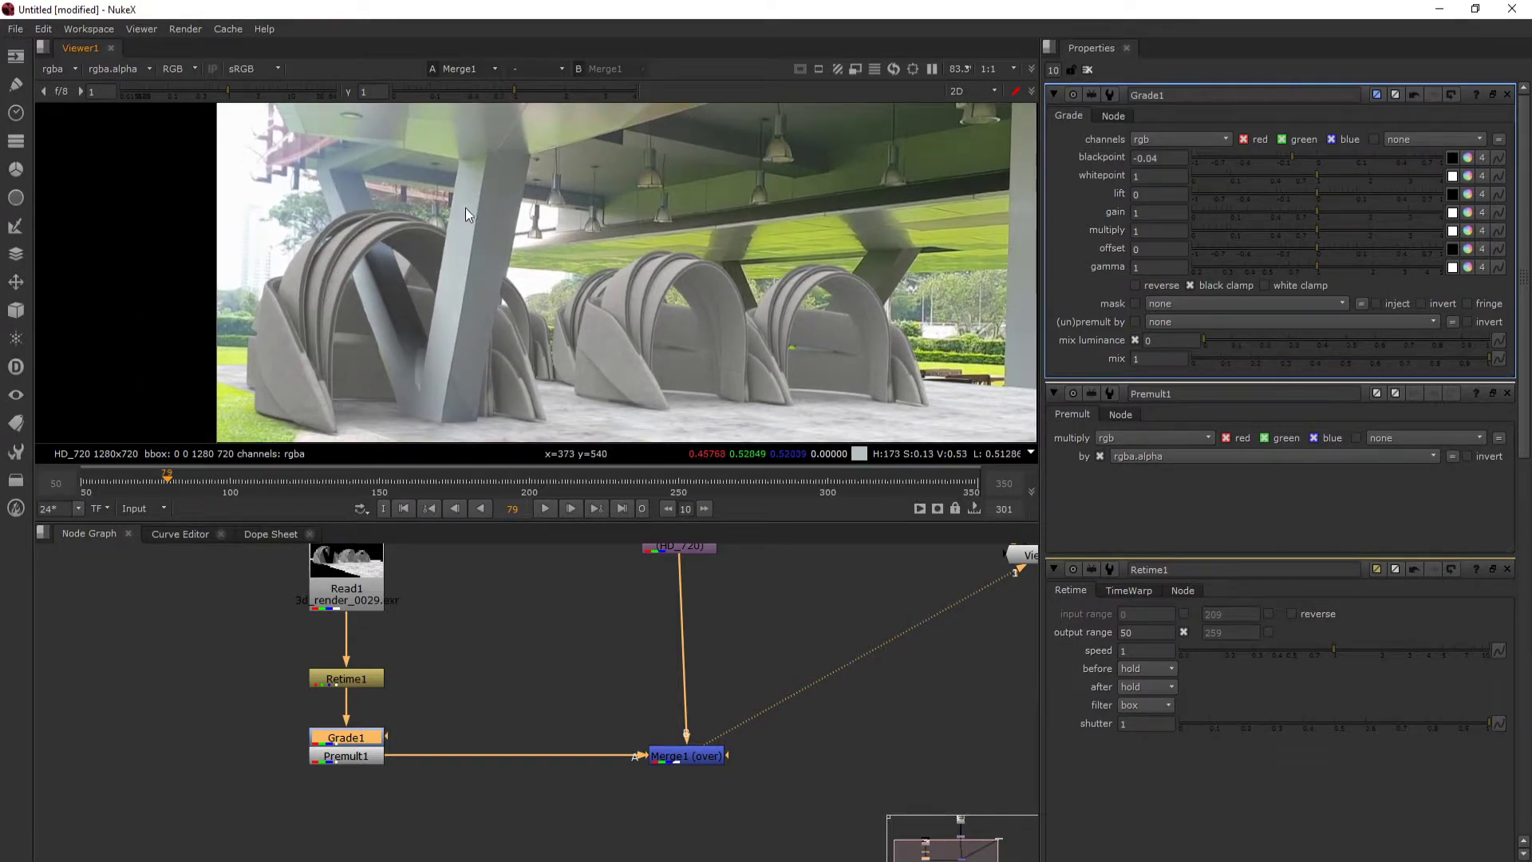
scroll(431, 223, up, 1)
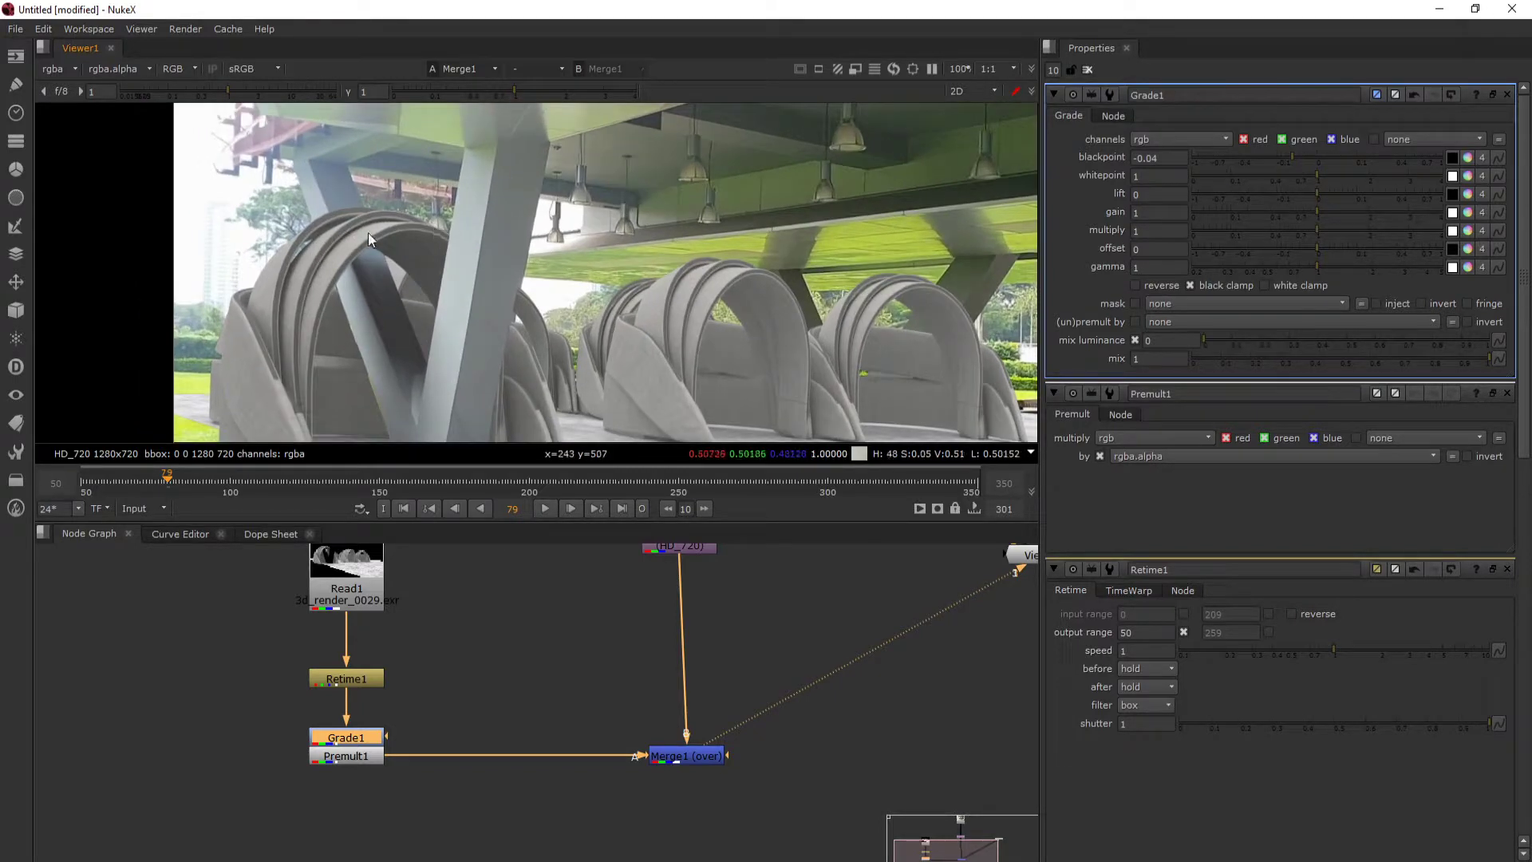
scroll(364, 228, up, 2)
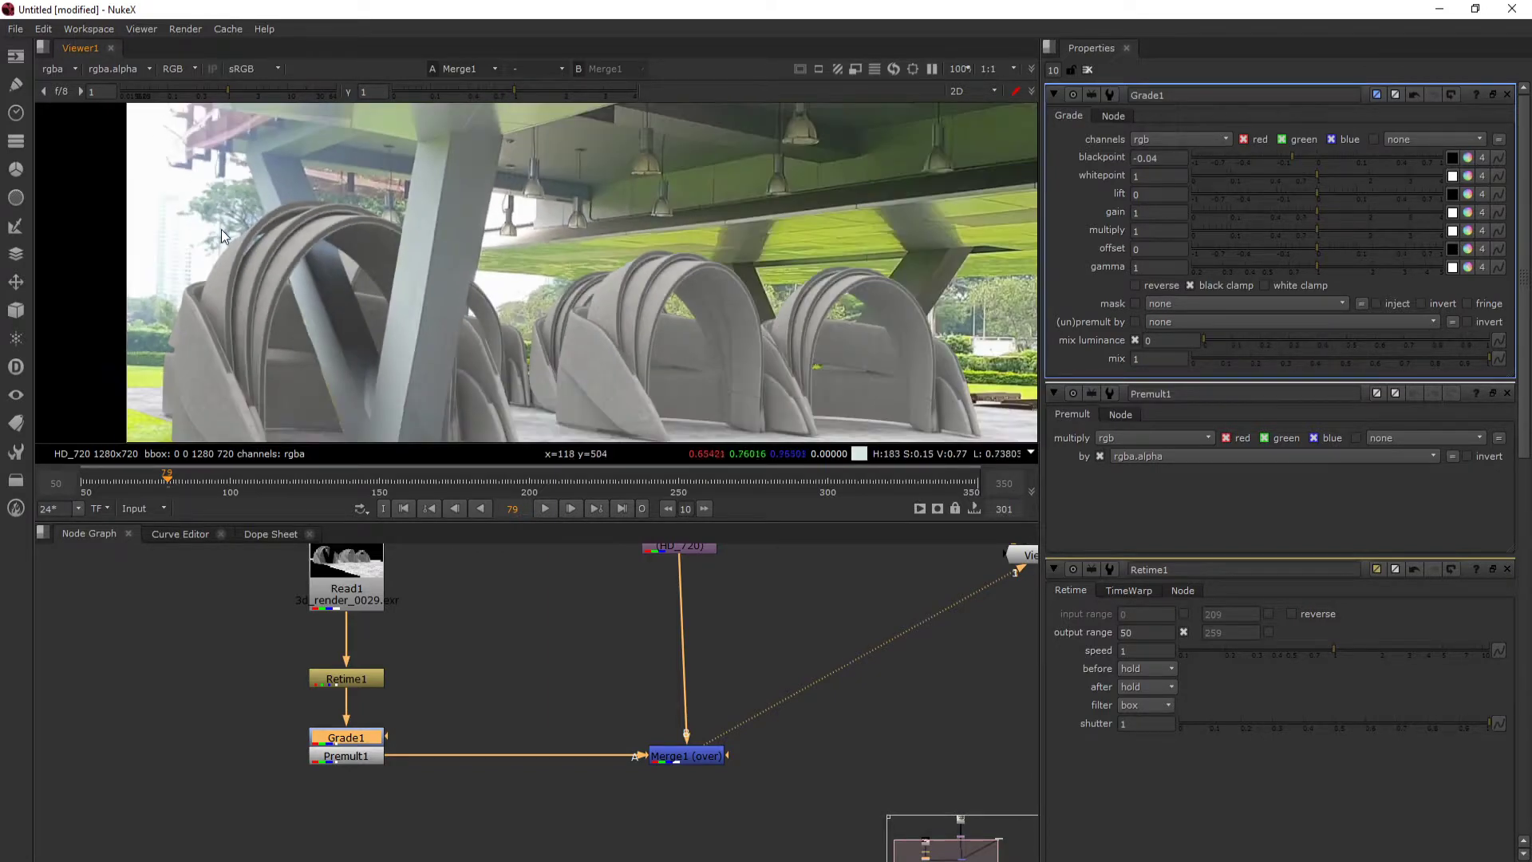
scroll(403, 341, down, 3)
scroll(390, 391, up, 3)
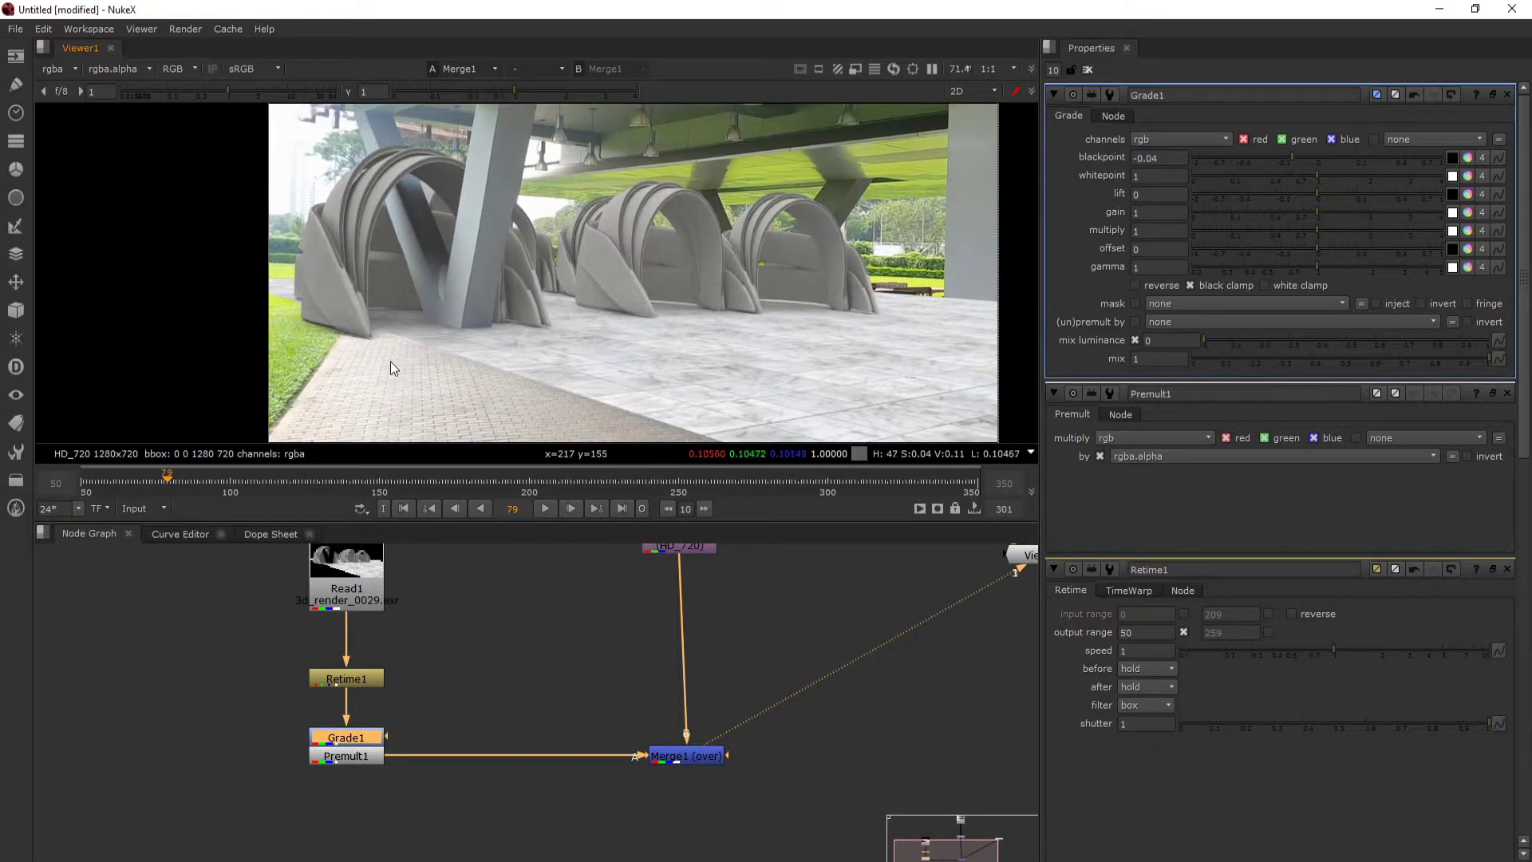
mouse_move(409, 375)
mouse_down()
mouse_move(425, 367)
mouse_move(399, 327)
mouse_move(385, 371)
mouse_up()
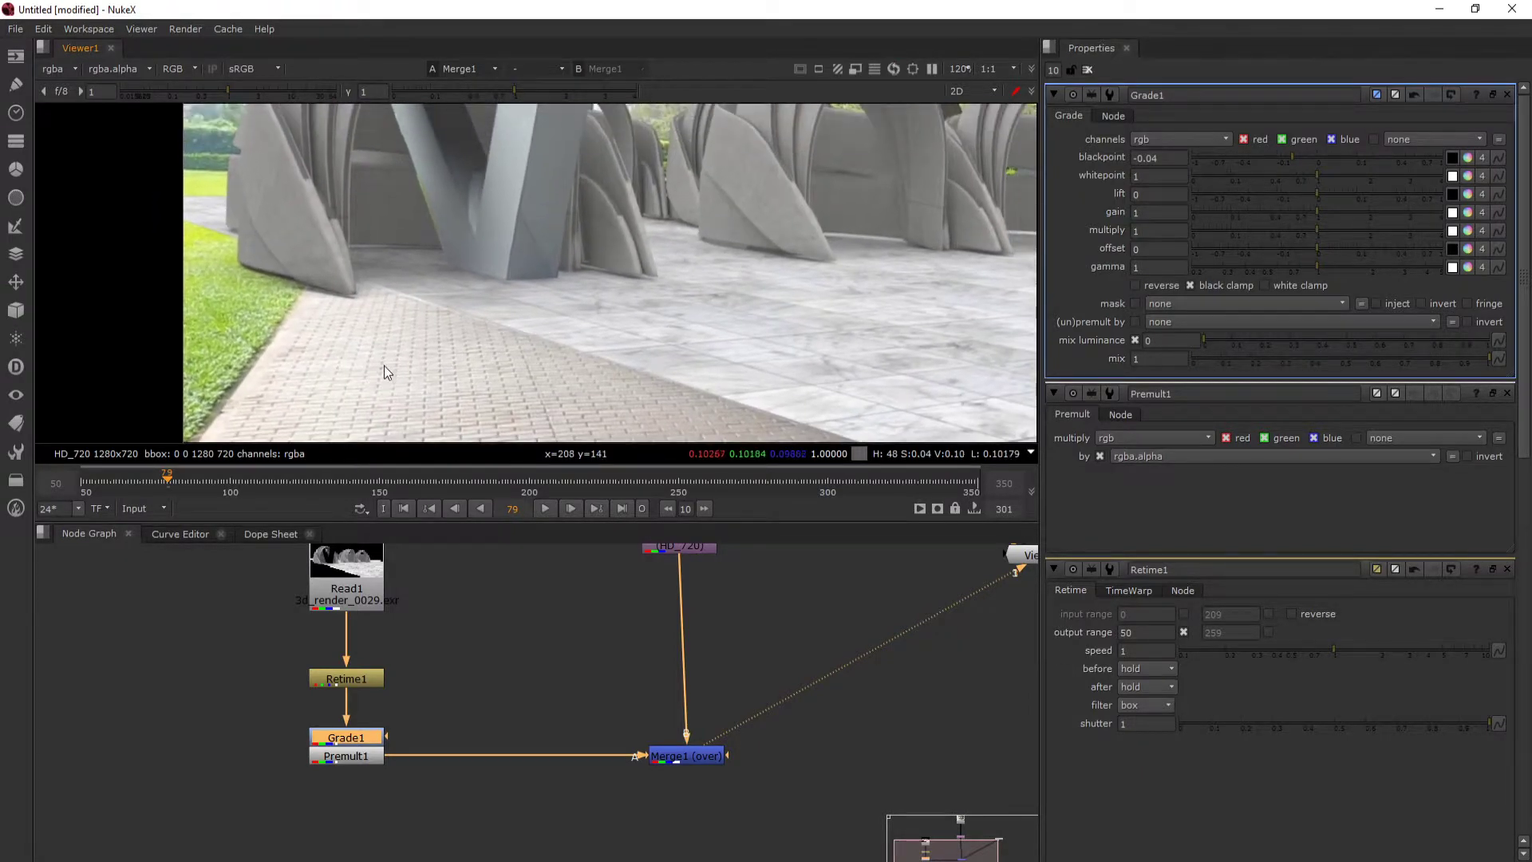
scroll(396, 361, down, 4)
scroll(396, 363, up, 5)
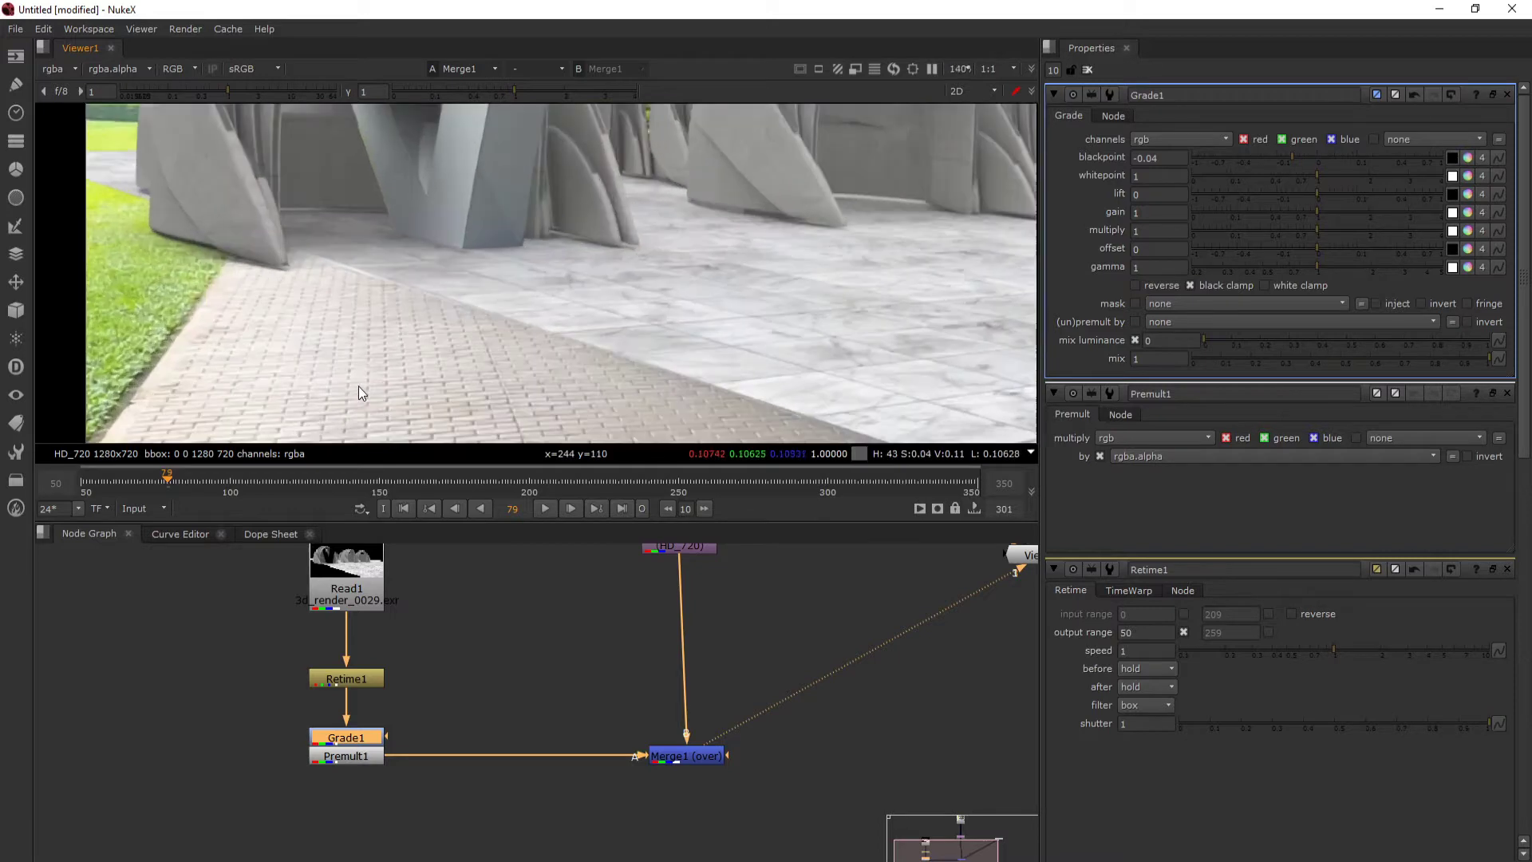
drag(332, 351, 347, 298)
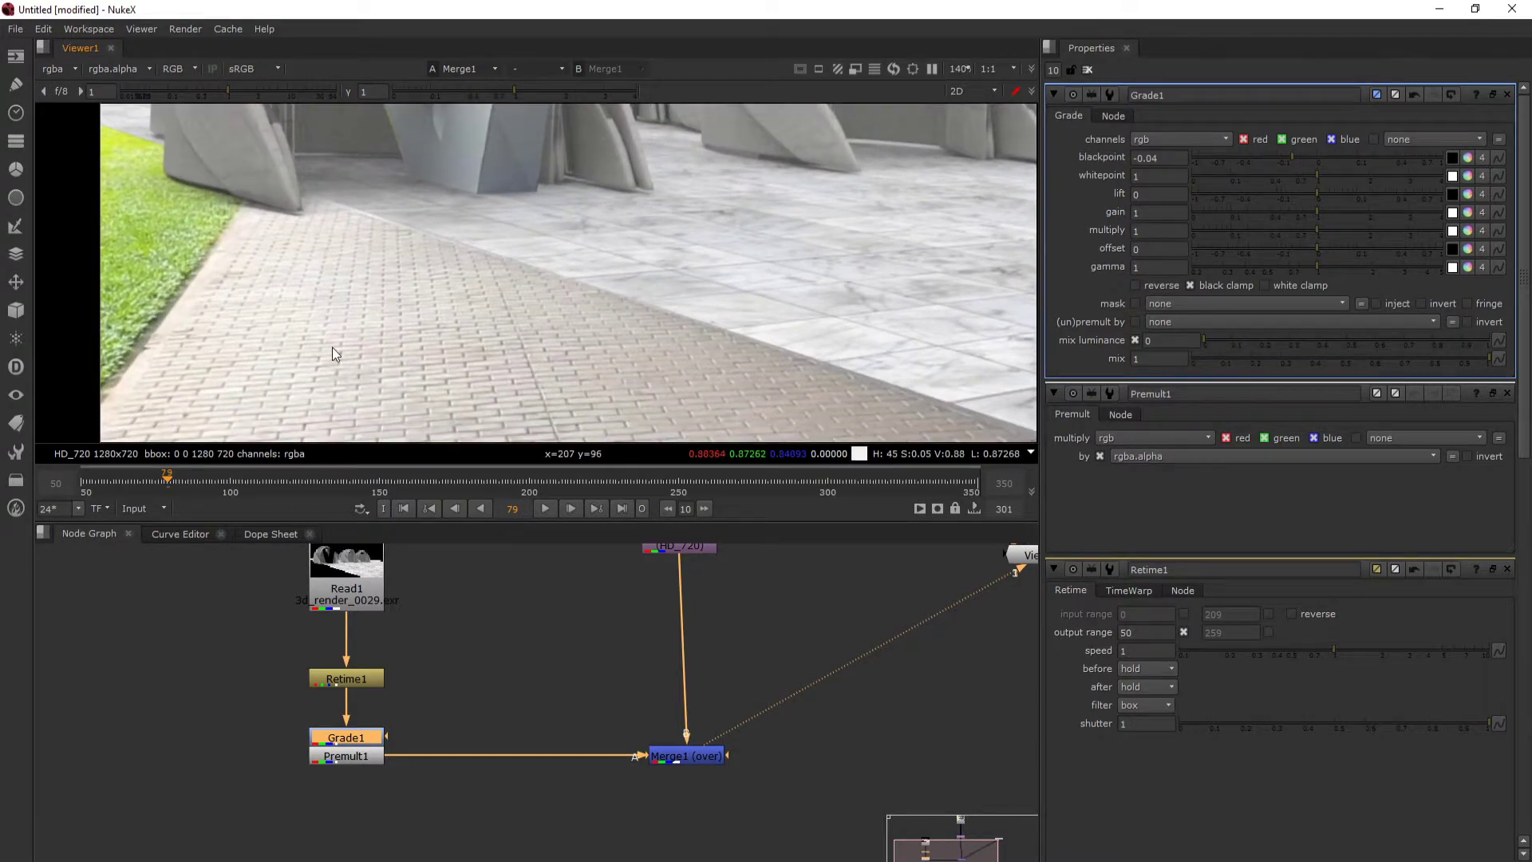
scroll(372, 303, down, 3)
scroll(381, 251, up, 1)
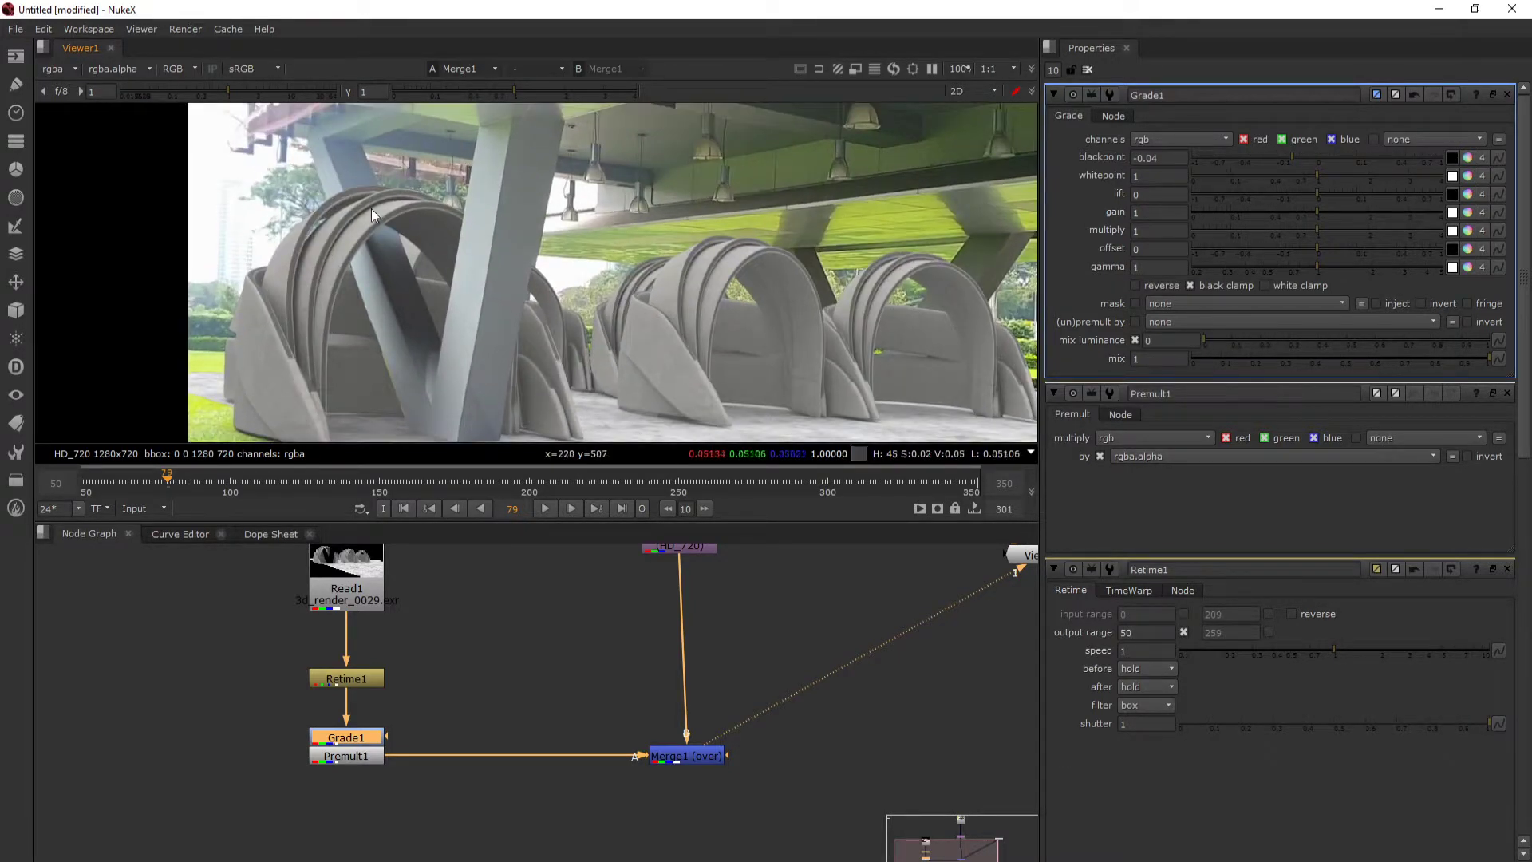
- Set the Grade node's whitepoint to 0.76, judging the brightness over the whole composite
drag(1318, 177, 1294, 180)
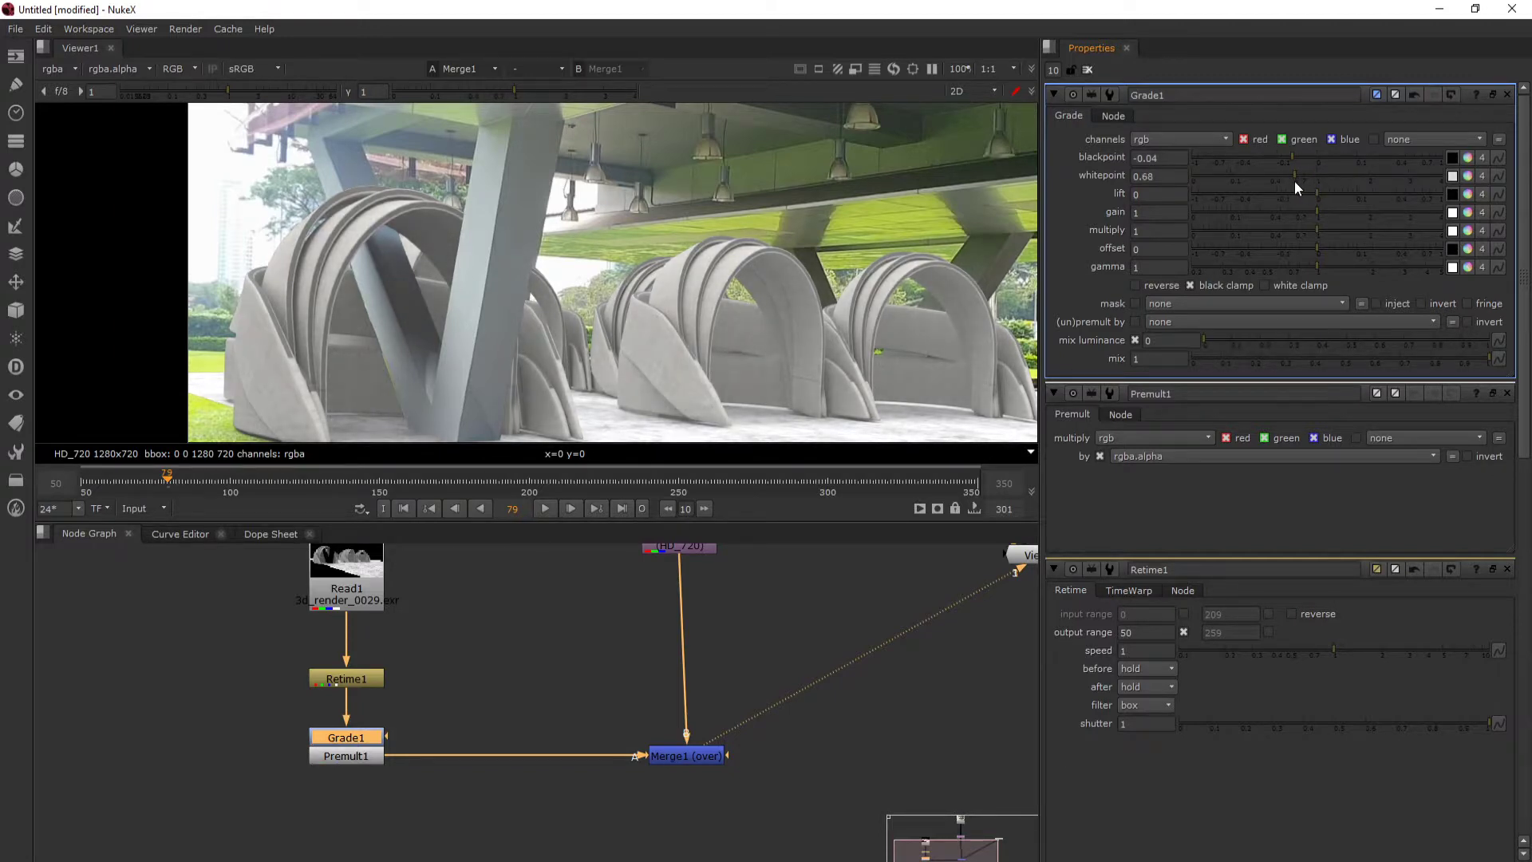
scroll(540, 281, down, 1)
drag(540, 281, 476, 253)
scroll(476, 252, down, 2)
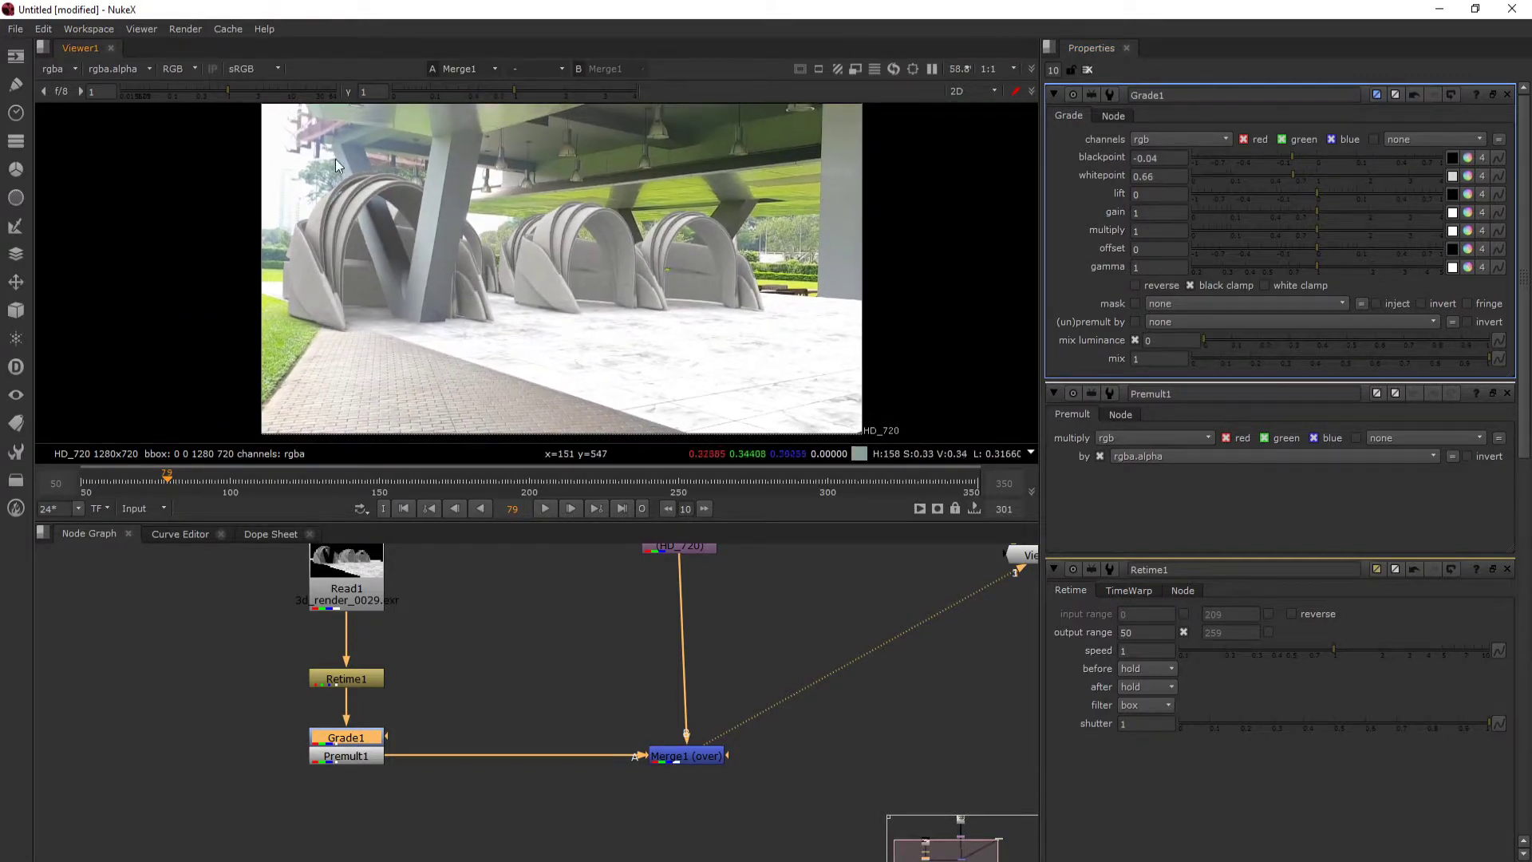
mouse_move(1302, 175)
mouse_down()
mouse_move(1321, 171)
mouse_move(1307, 174)
mouse_up()
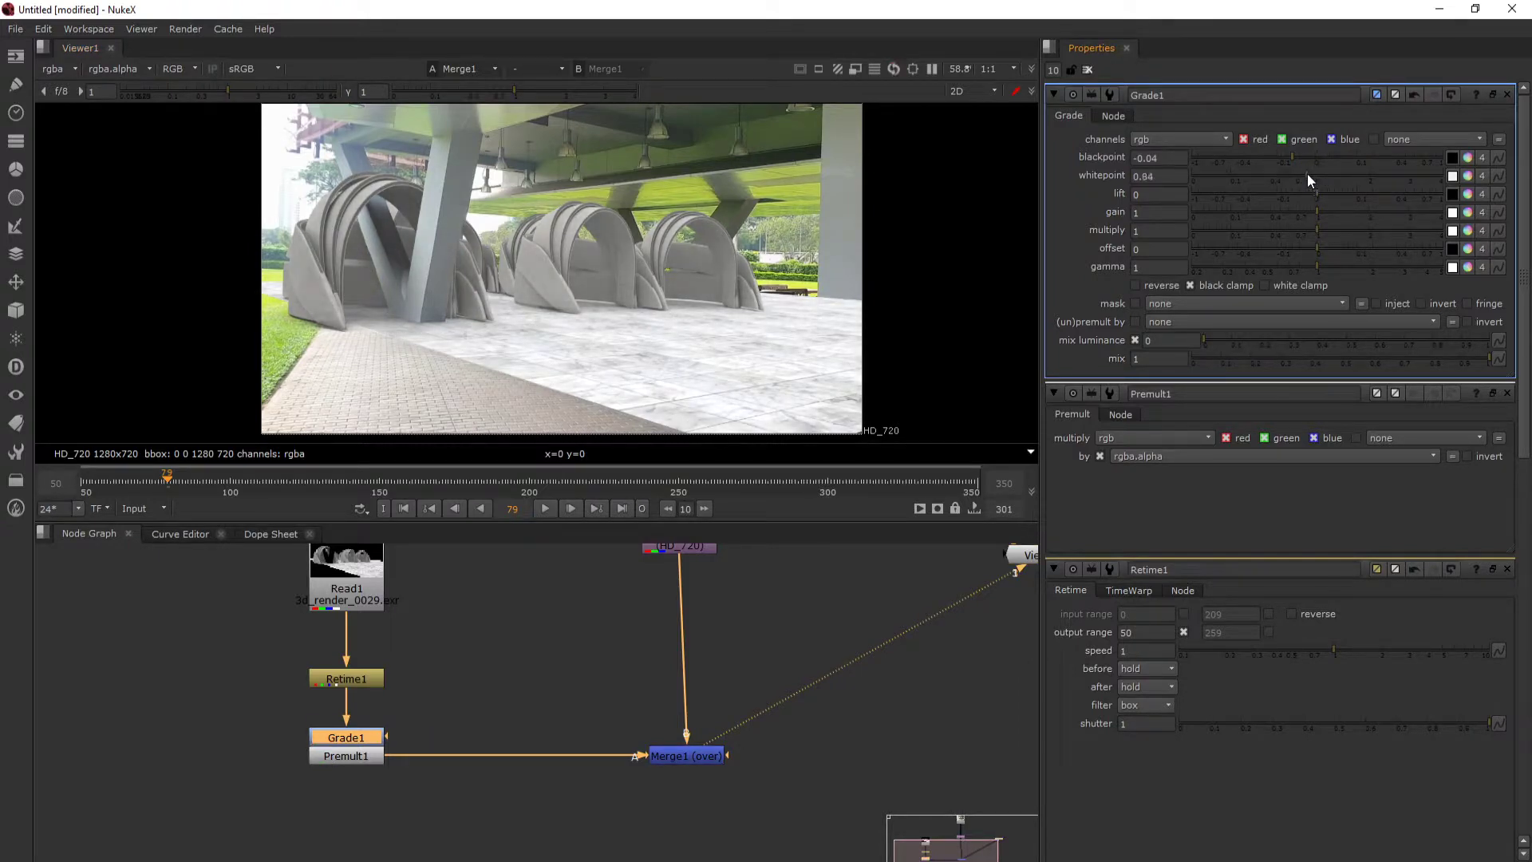
scroll(684, 381, up, 2)
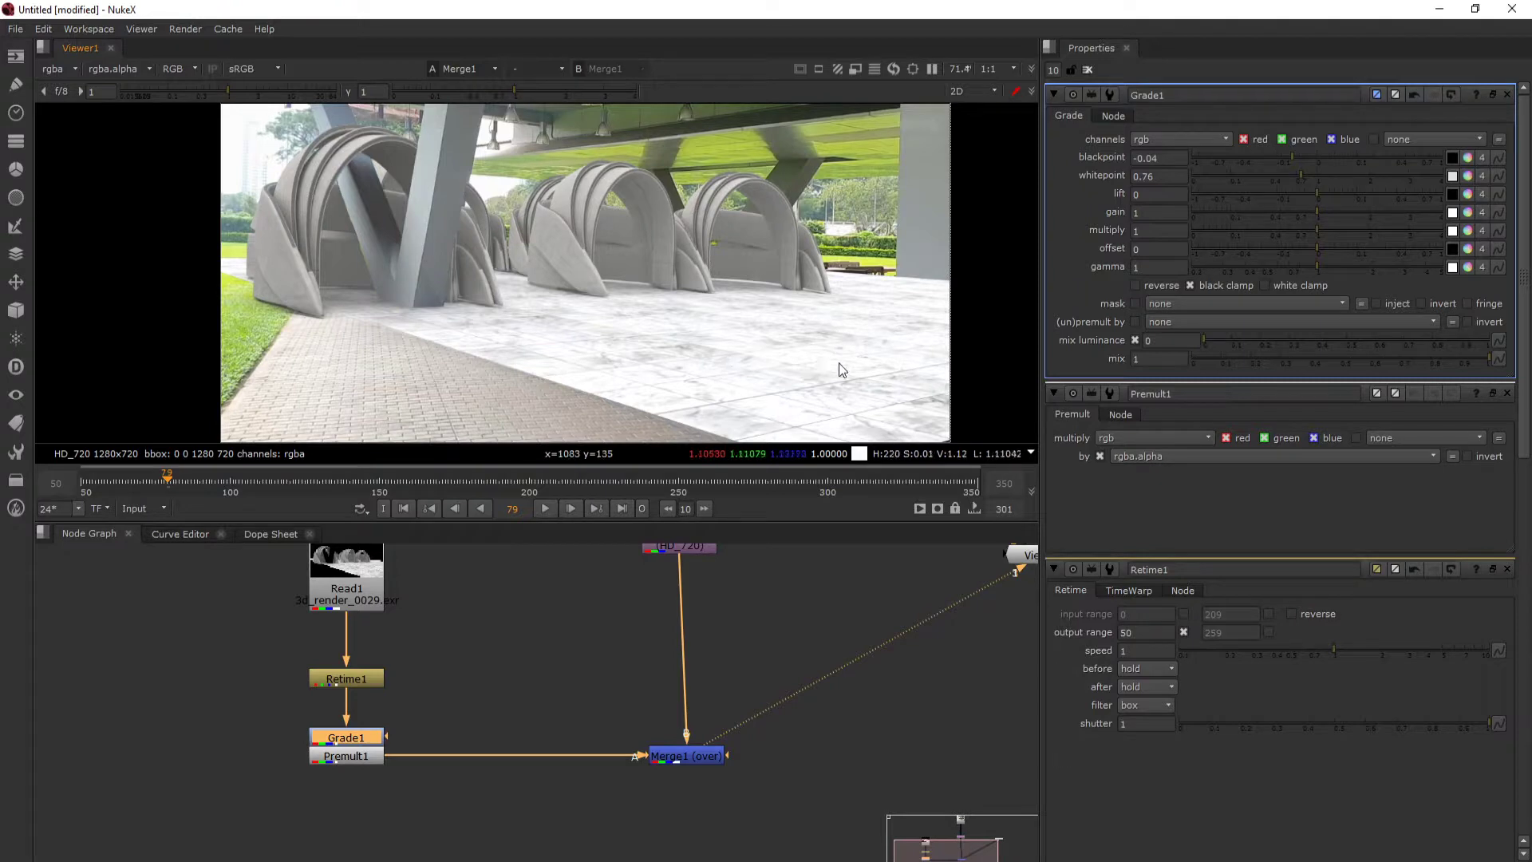
- Examine how bright the rendered floor and arches look against the surrounding plate
drag(768, 317, 790, 339)
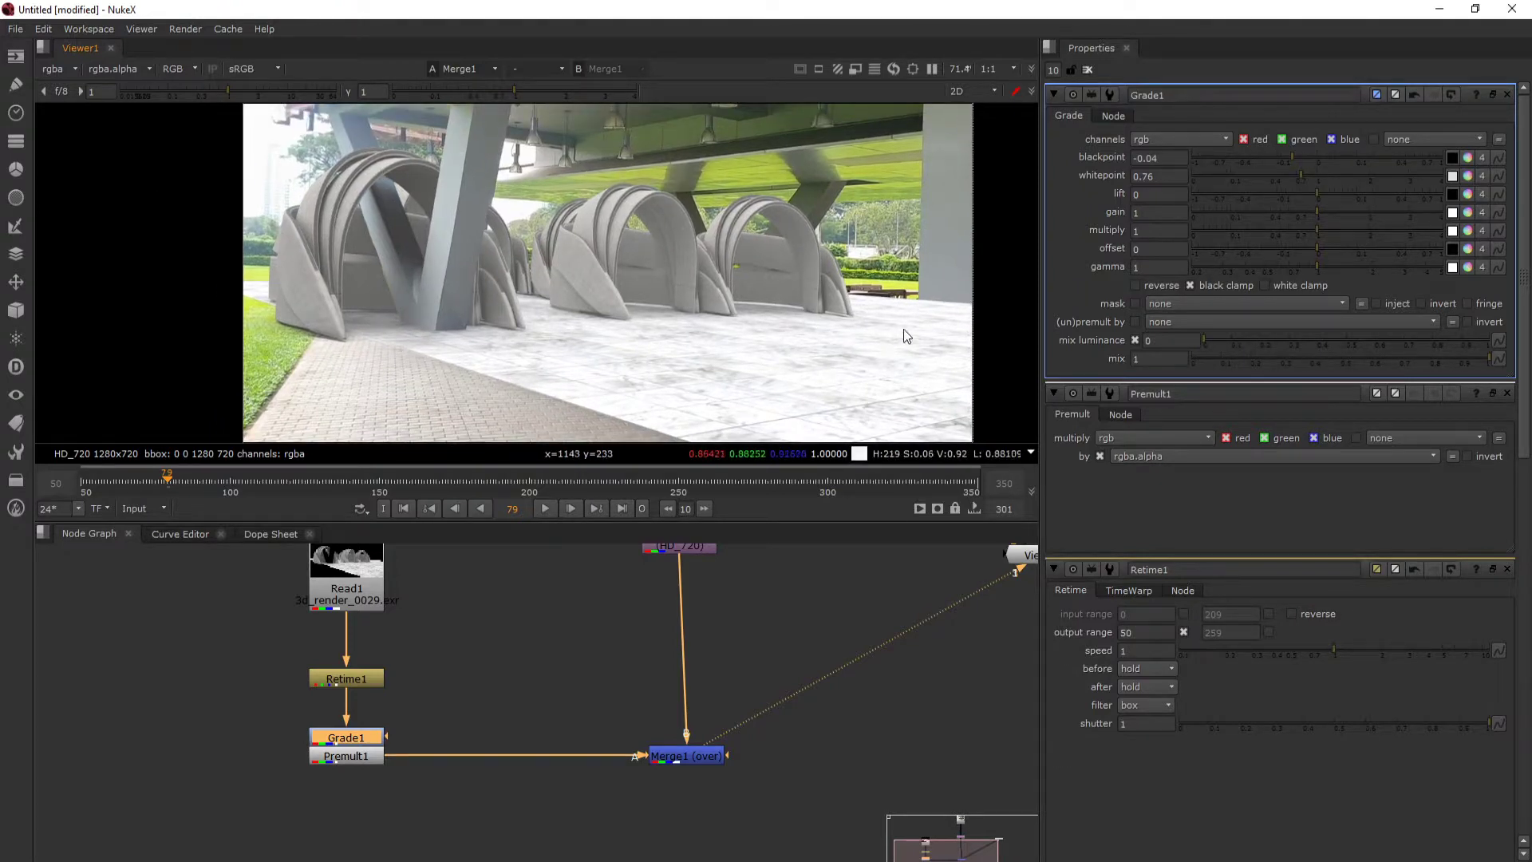
mouse_move(792, 355)
mouse_down()
mouse_move(781, 334)
mouse_move(801, 348)
mouse_up()
scroll(384, 174, up, 3)
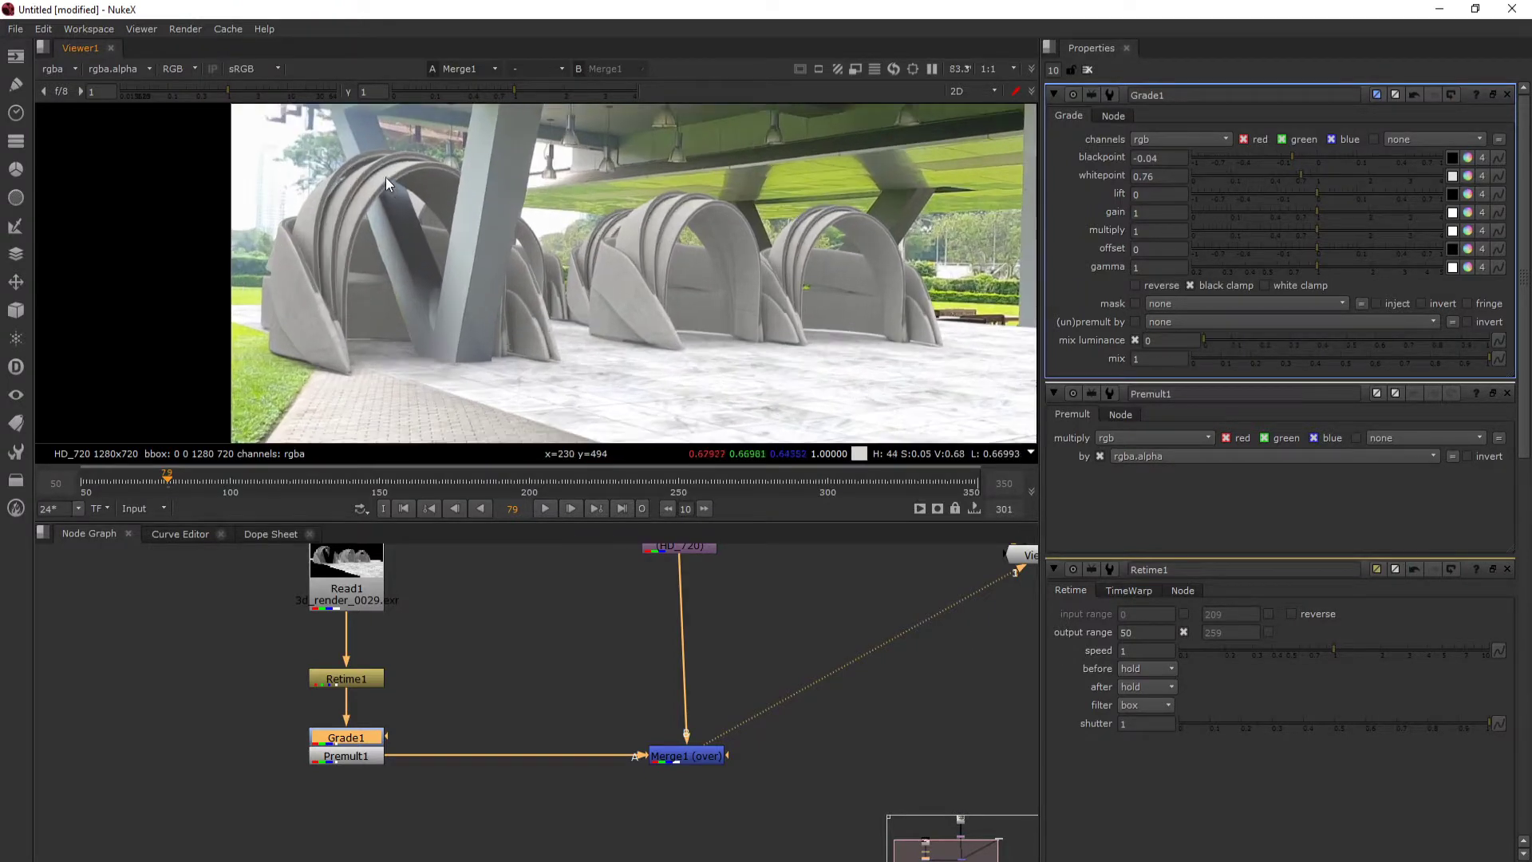
scroll(365, 163, down, 3)
scroll(551, 263, up, 1)
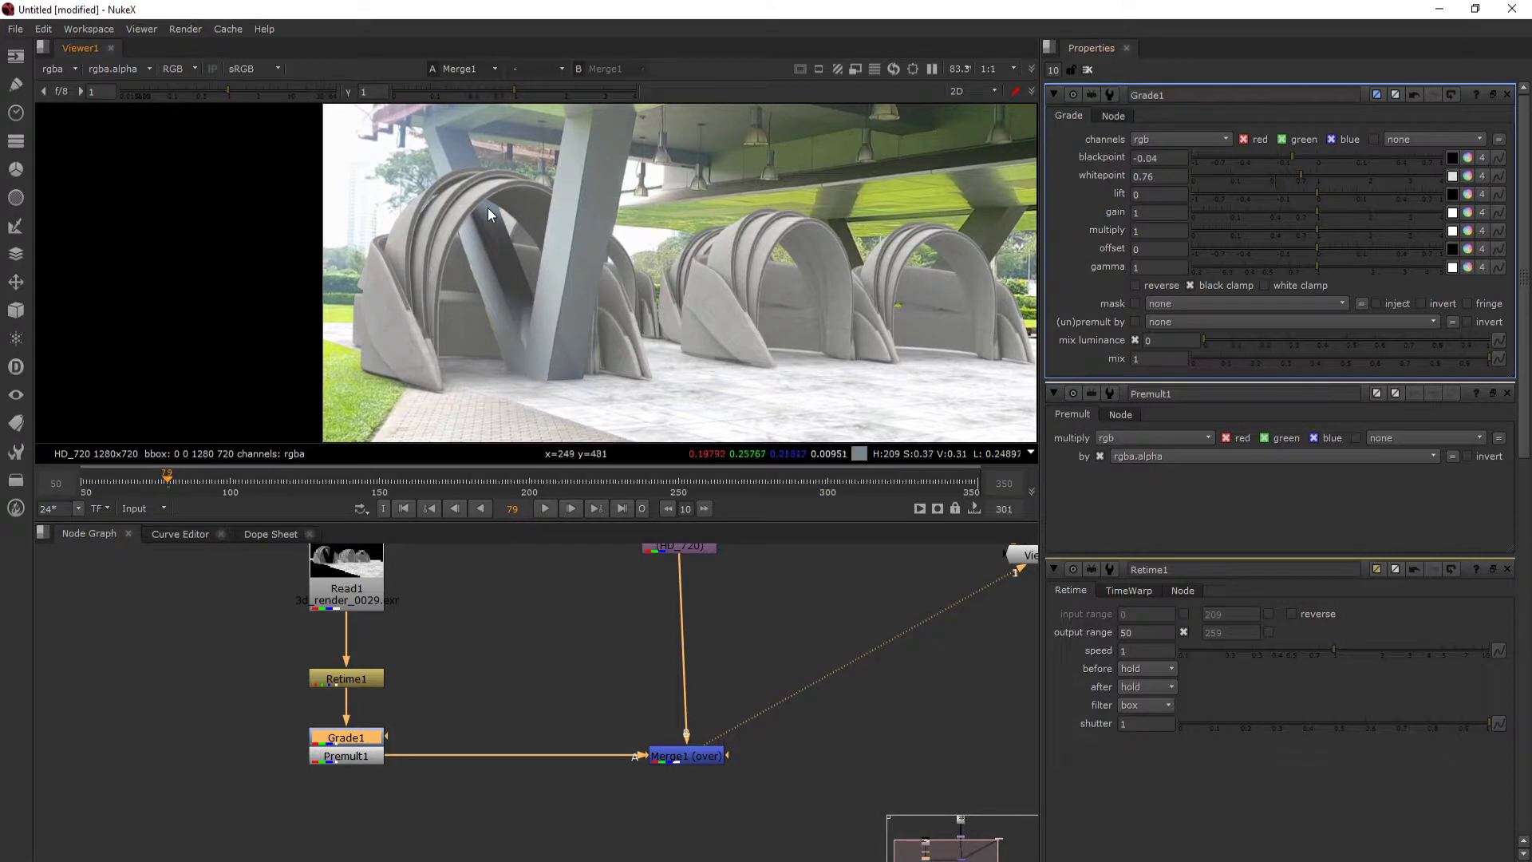
scroll(485, 178, down, 1)
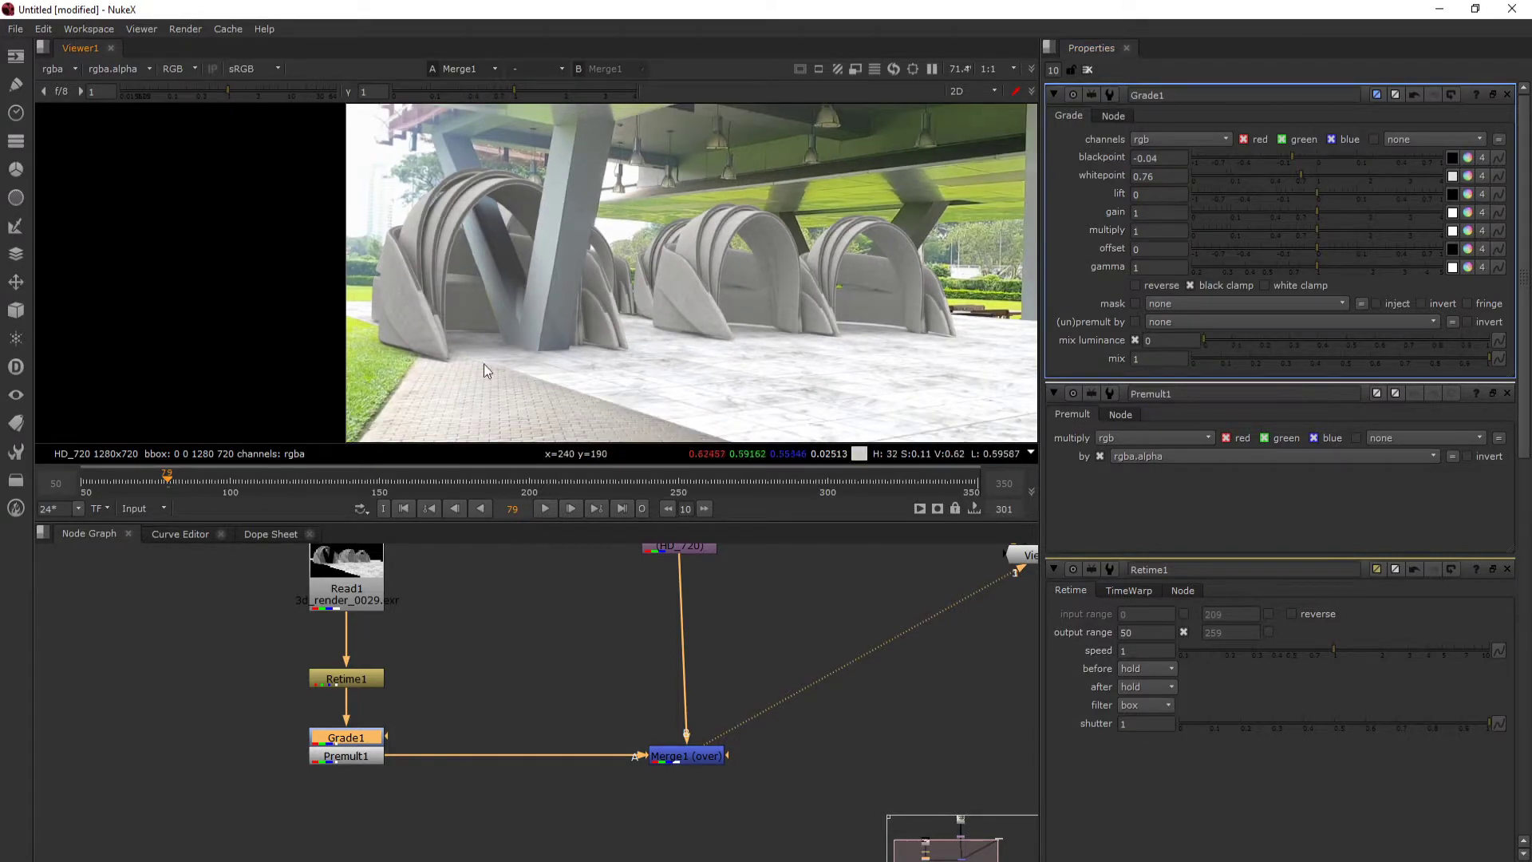
drag(507, 273, 465, 278)
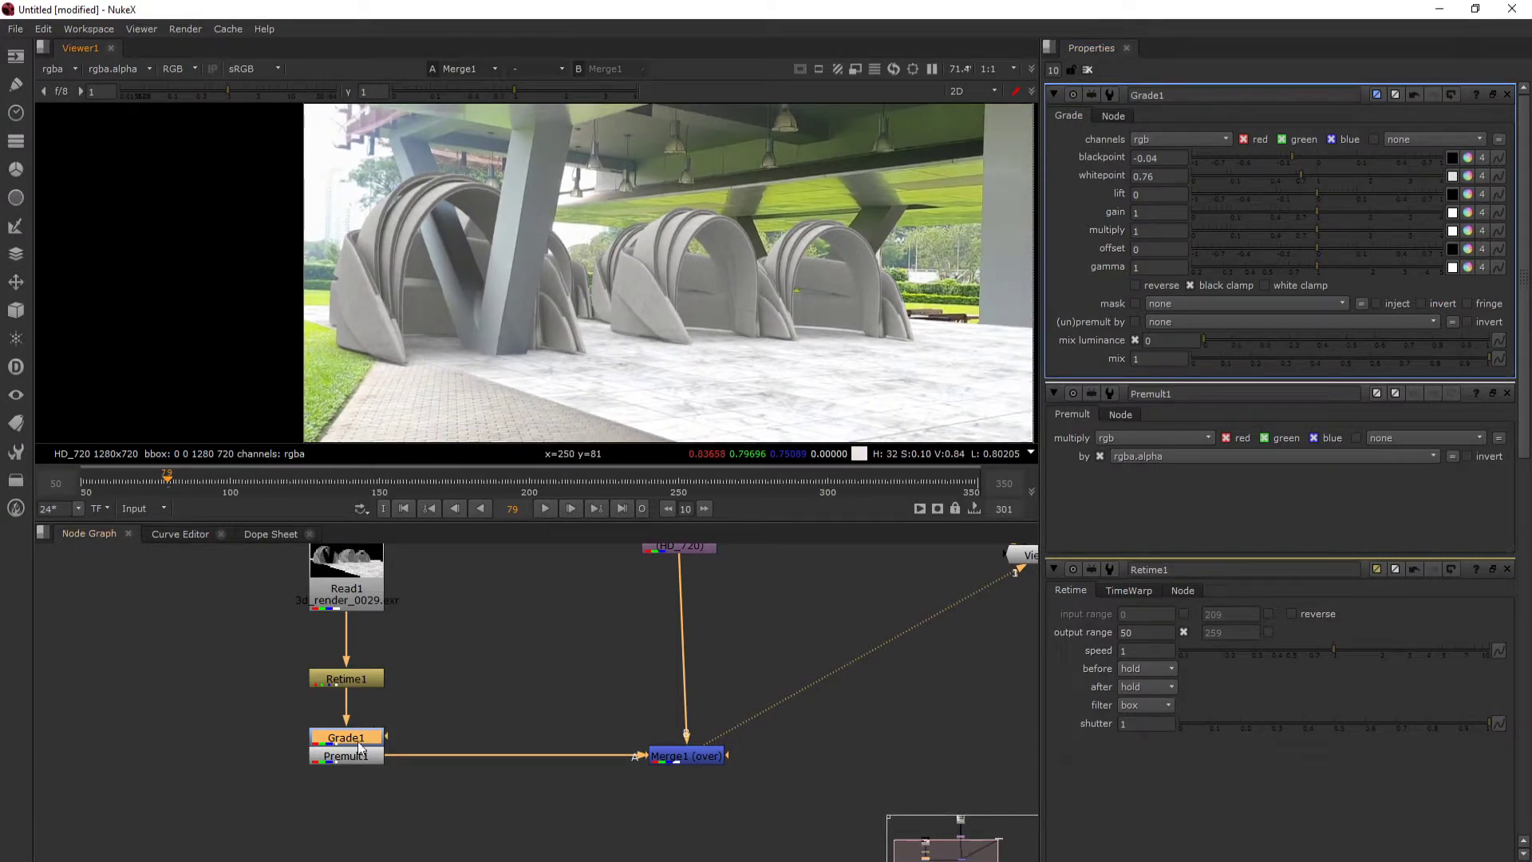
- Compare the composite with and without the grade by toggling the Grade node's disabled state, leaving it enabled
drag(359, 747, 360, 736)
key(d)
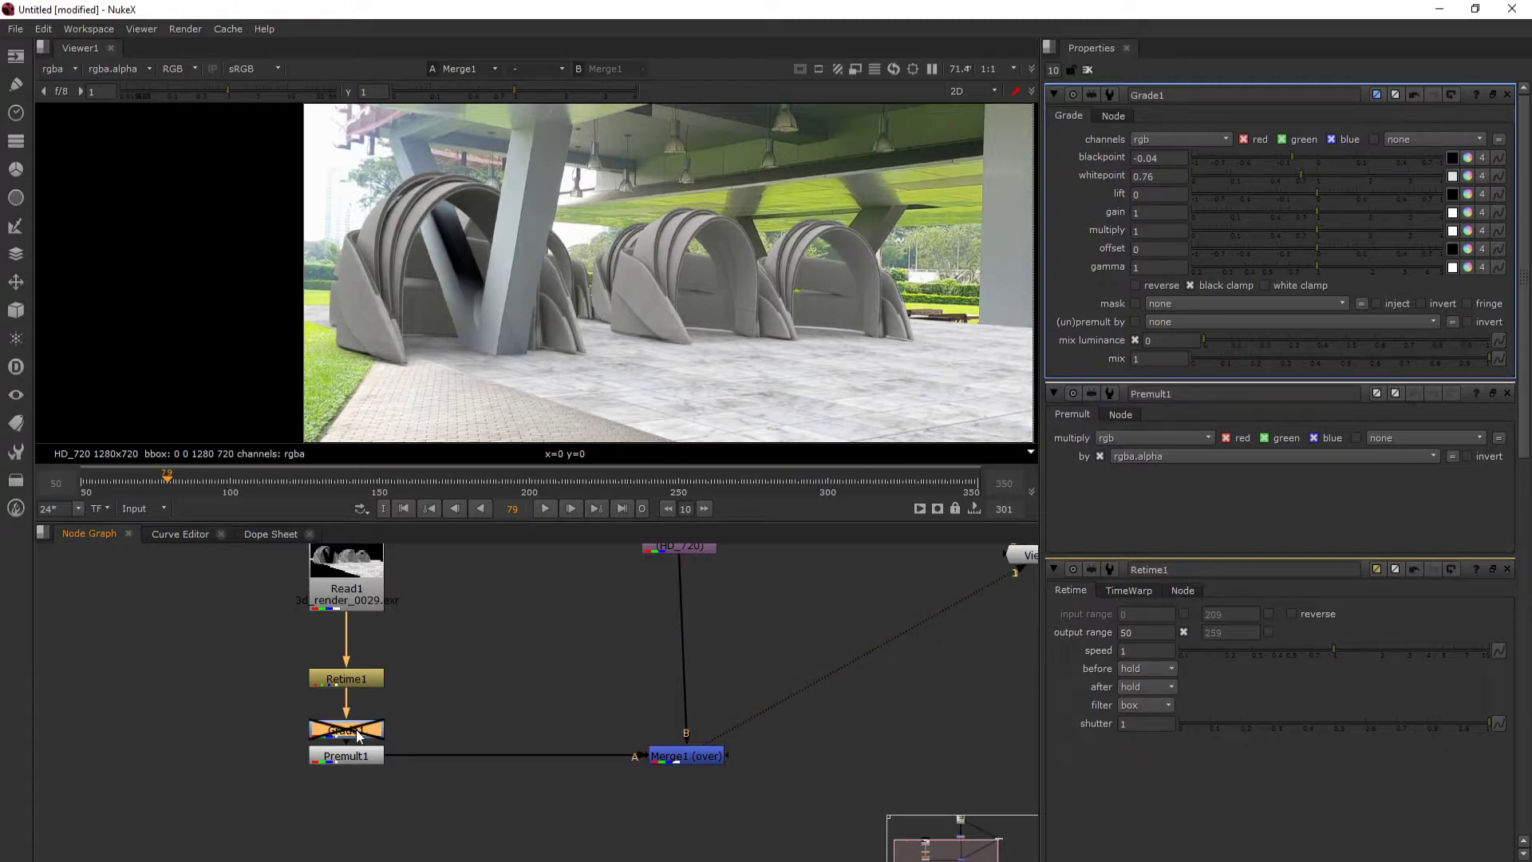
key(d)
key(d)
key(d)
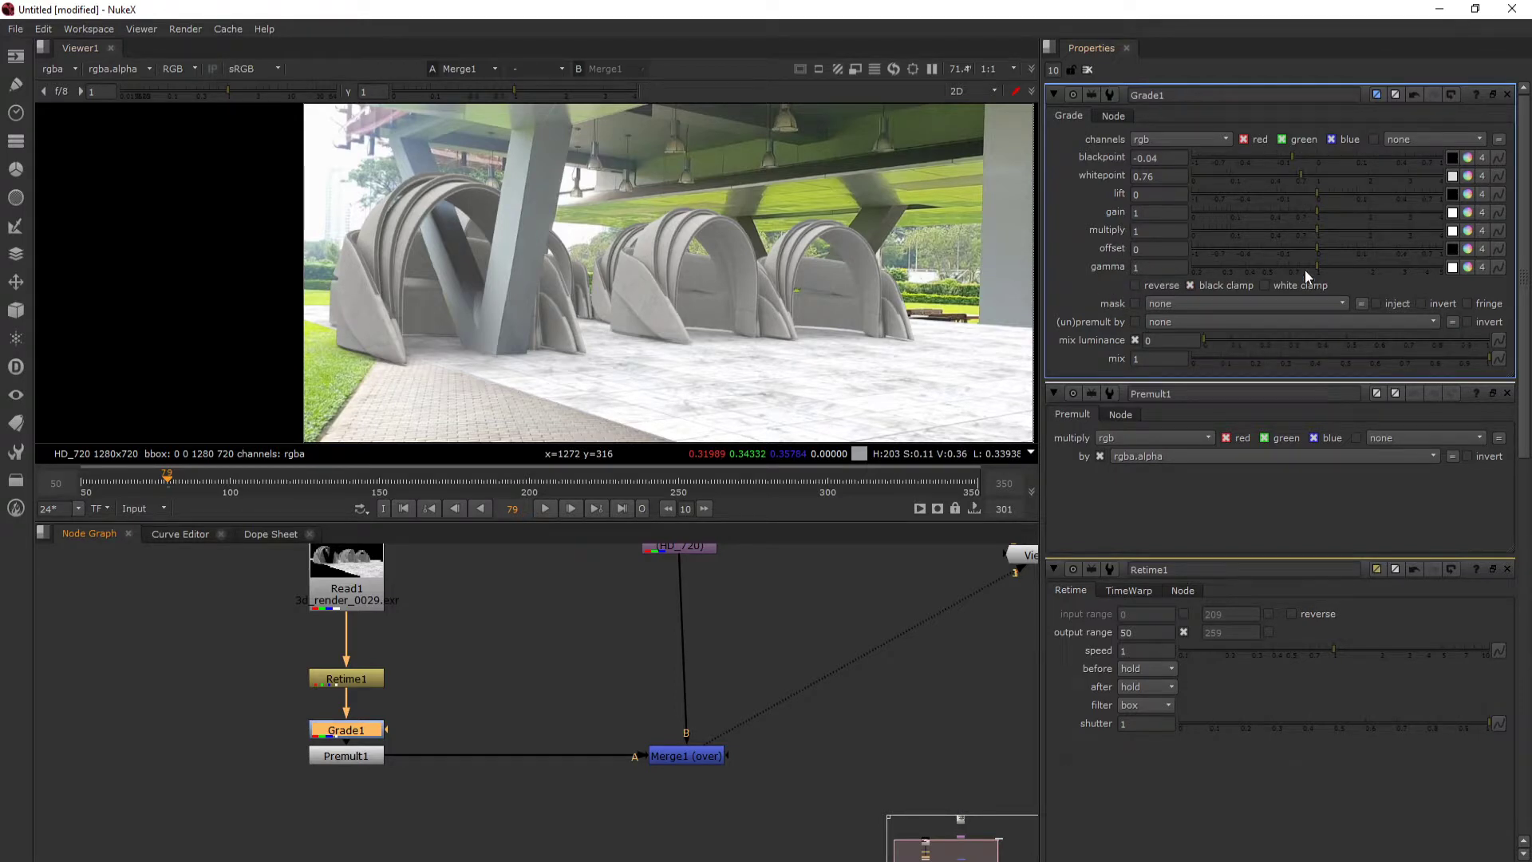
- Tint the Grade node's gamma slightly blue with its colour wheel: red 0.834112, green 0.917977, blue 1
click(1467, 266)
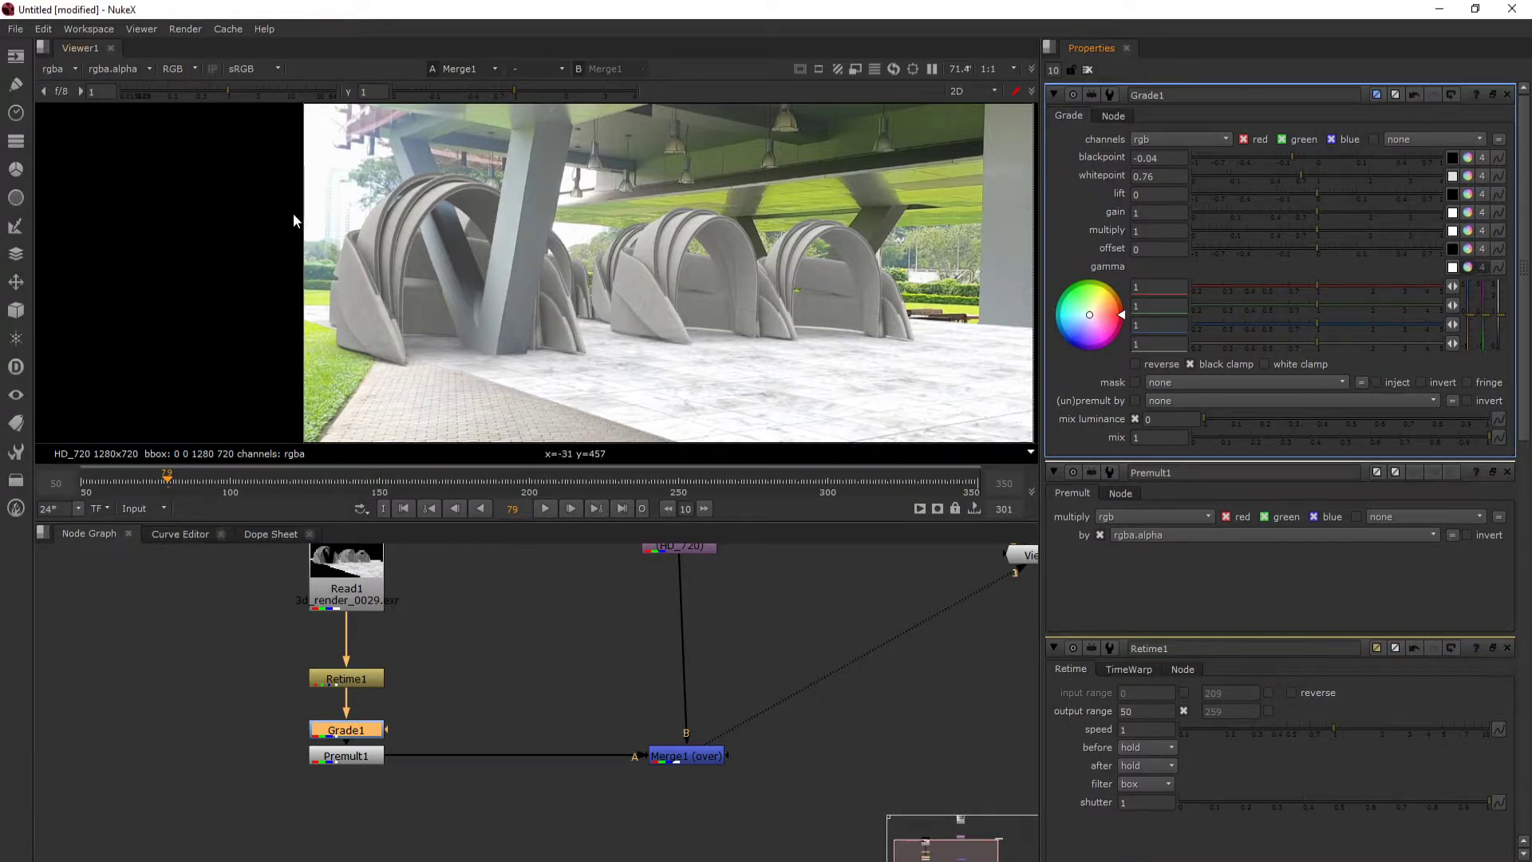
drag(359, 180, 308, 180)
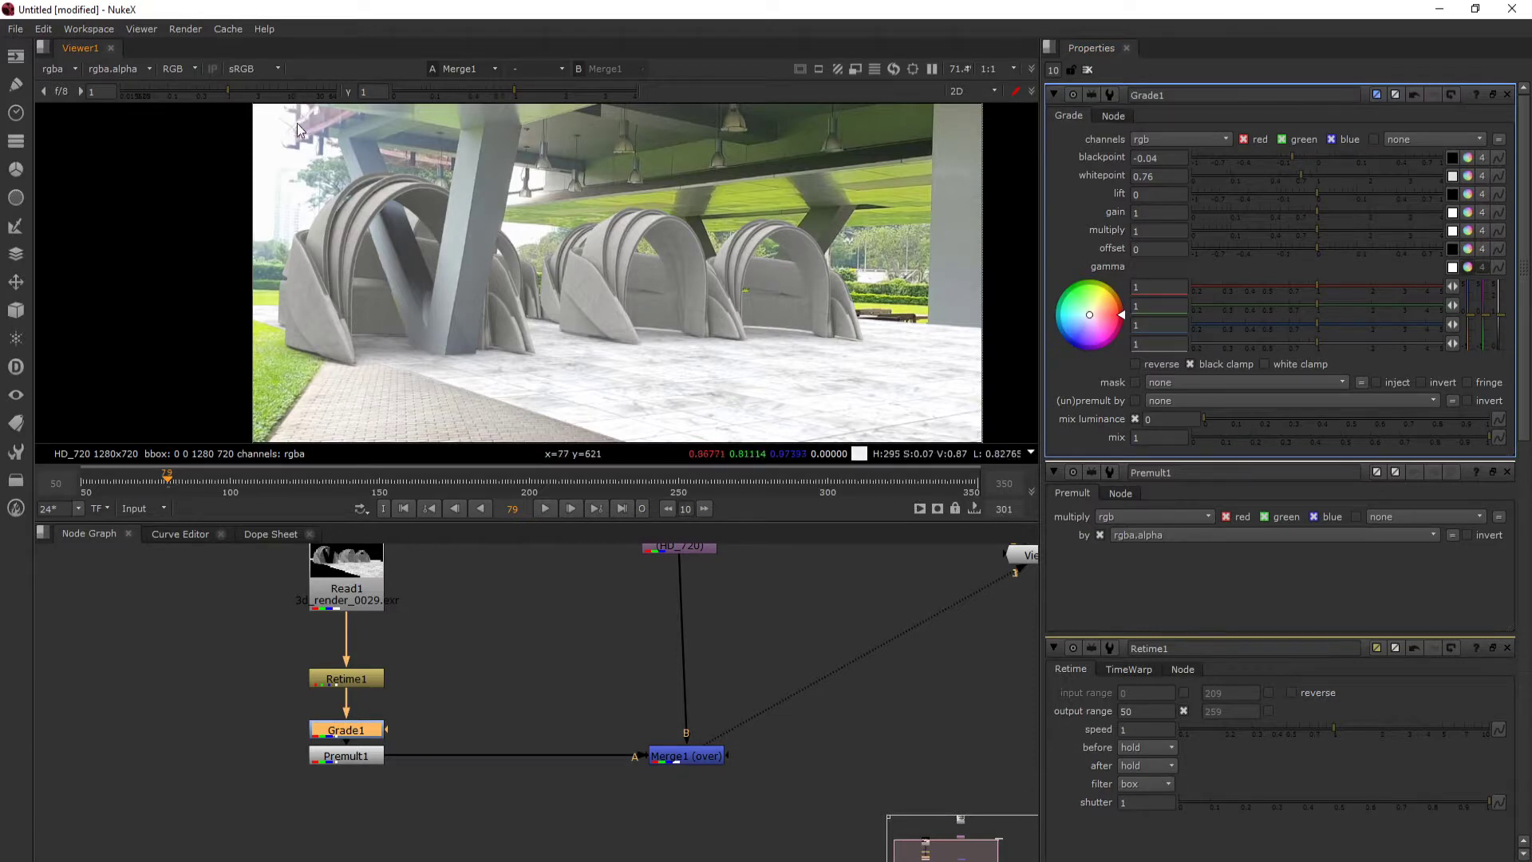
drag(1108, 319, 1072, 335)
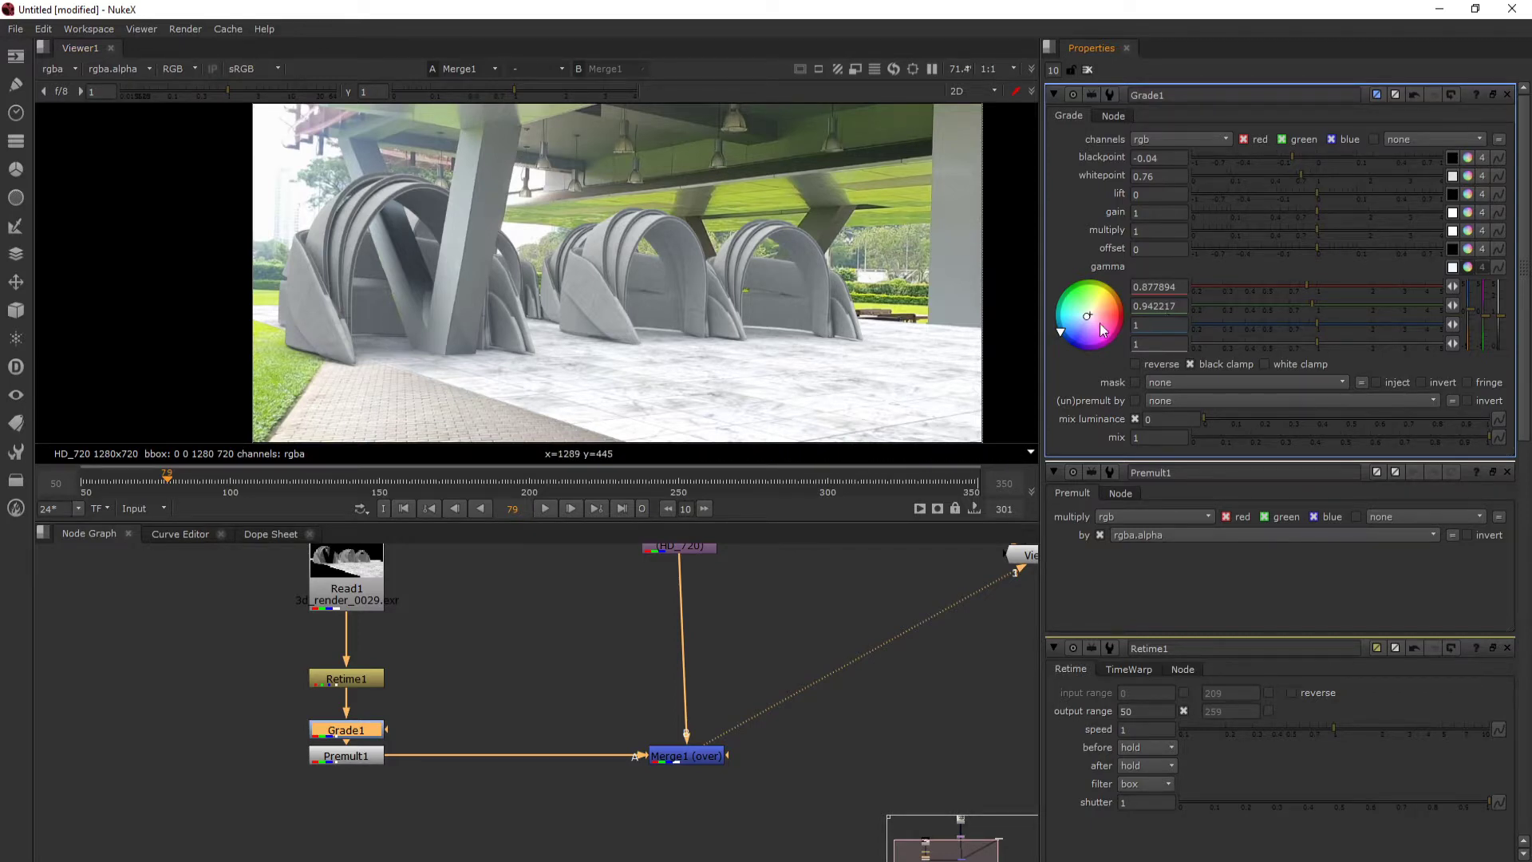
drag(1087, 317, 1061, 335)
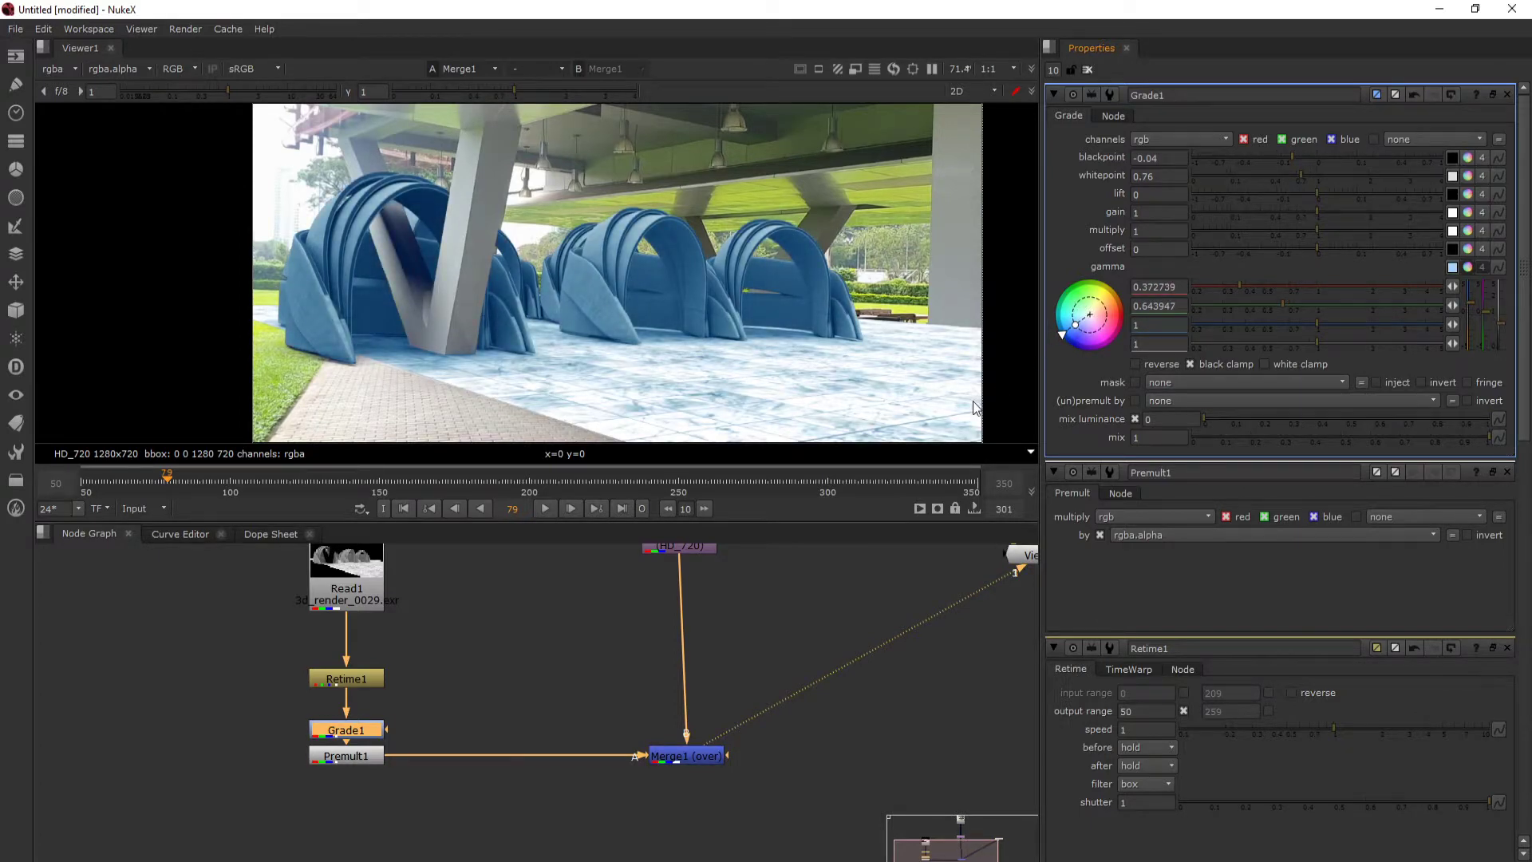
mouse_move(974, 407)
mouse_down()
mouse_move(1082, 321)
mouse_move(1066, 338)
mouse_up()
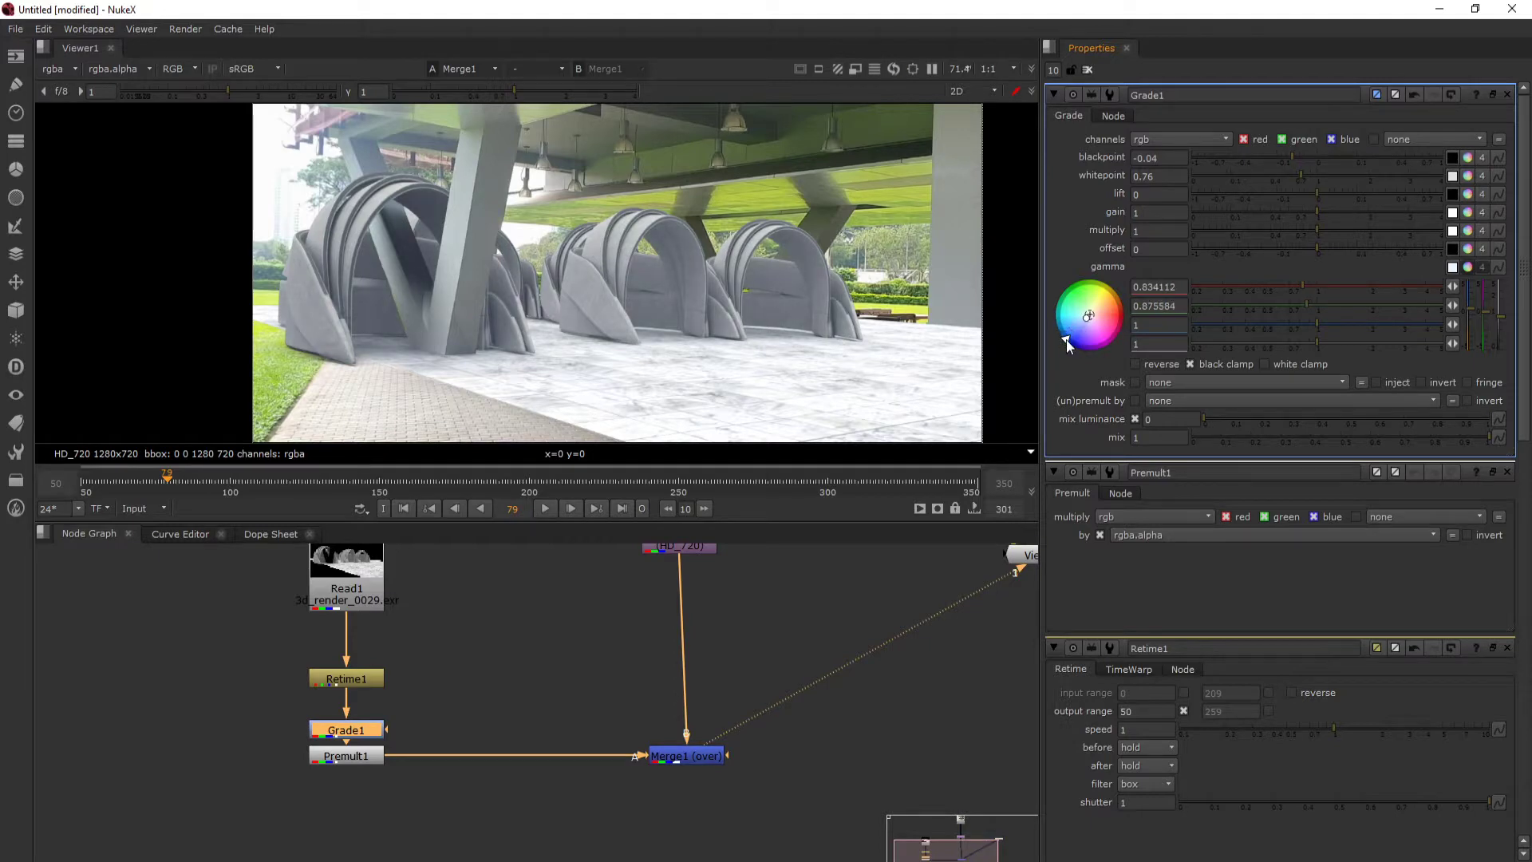
drag(567, 339, 547, 304)
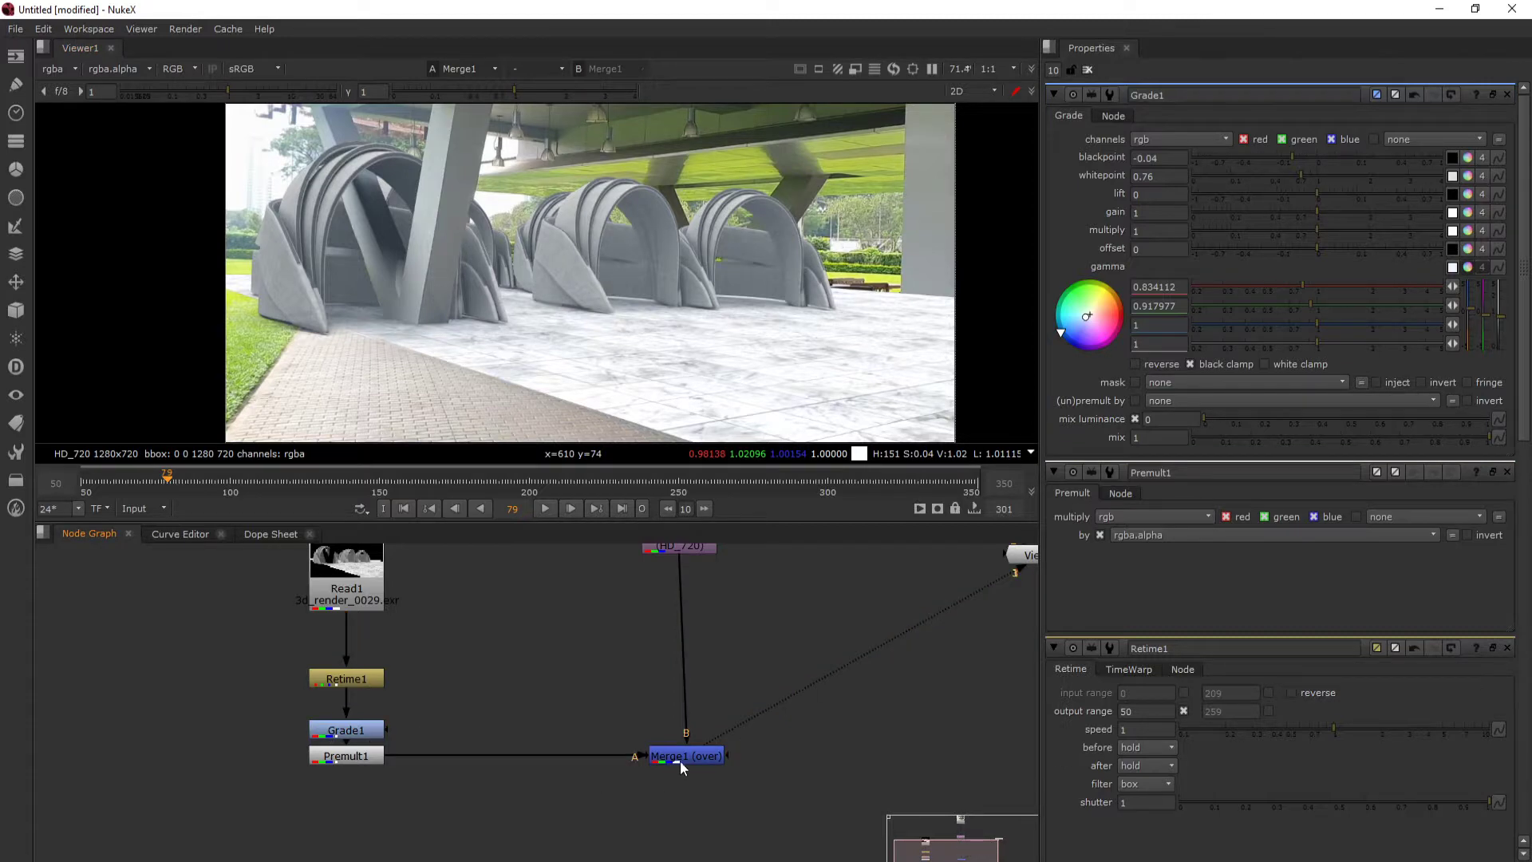
- View the original footage for comparison, return the viewer to the Merge output, and open the Merge node's properties
scroll(680, 760, down, 5)
key(1)
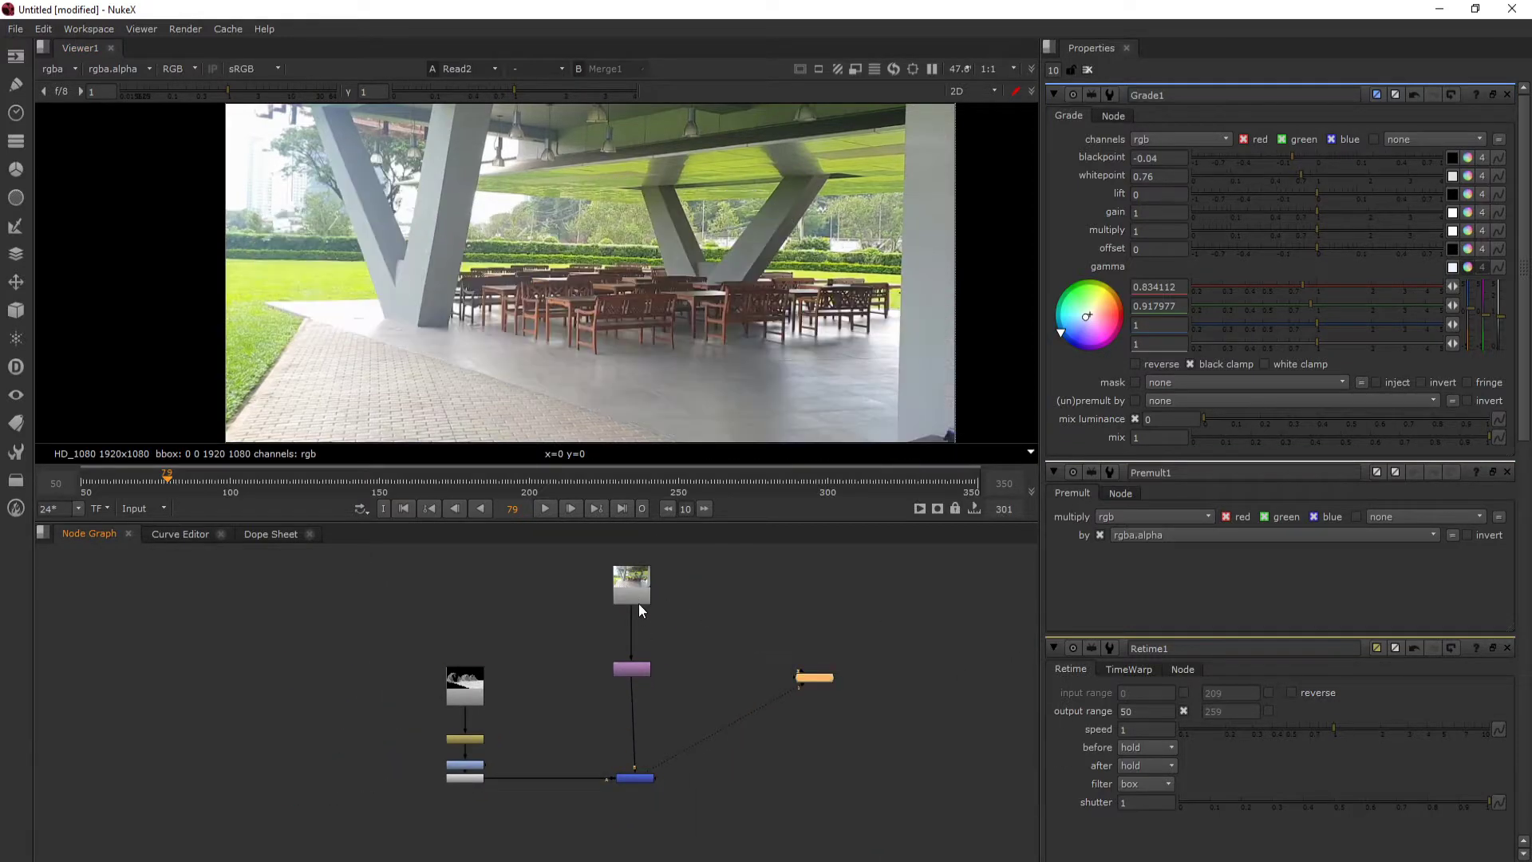
click(643, 782)
double_click(643, 782)
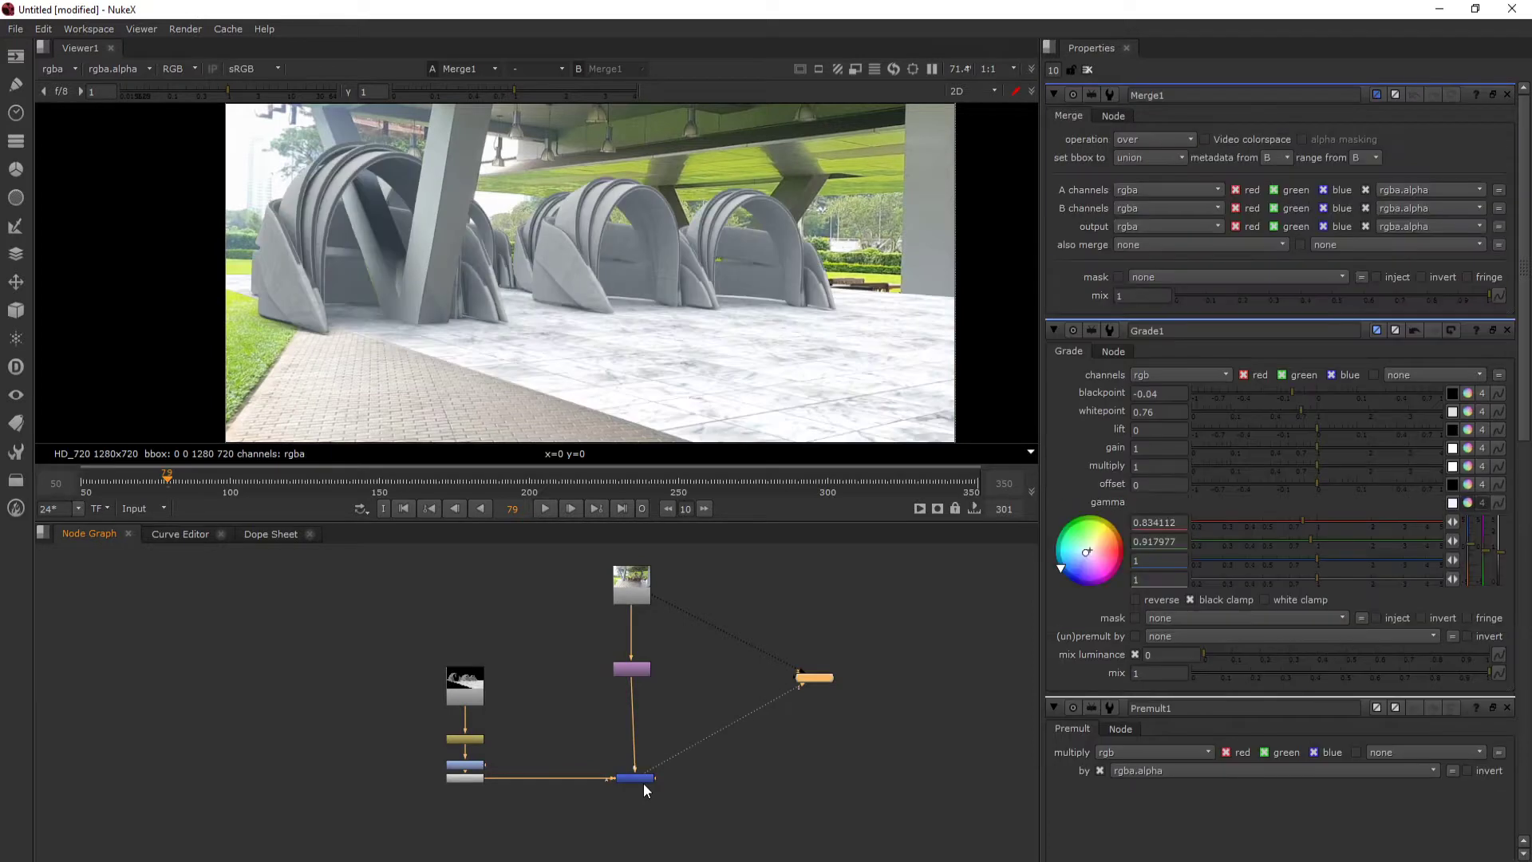
- Compare the composite with the original footage by switching the viewer between them, ending on the Merge output
key(1)
key(2)
key(1)
key(2)
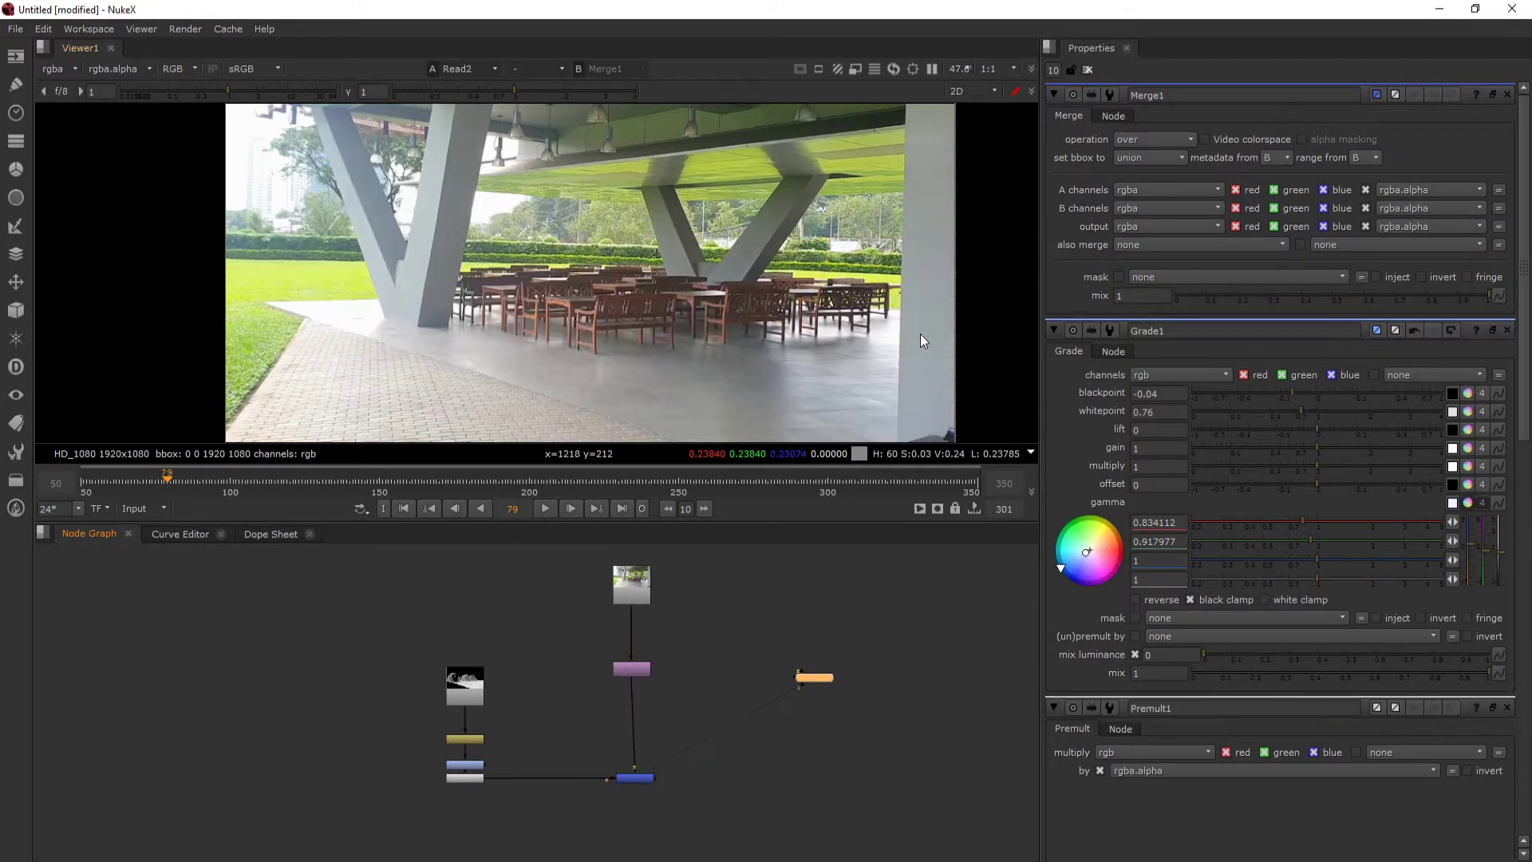
key(1)
scroll(611, 778, up, 3)
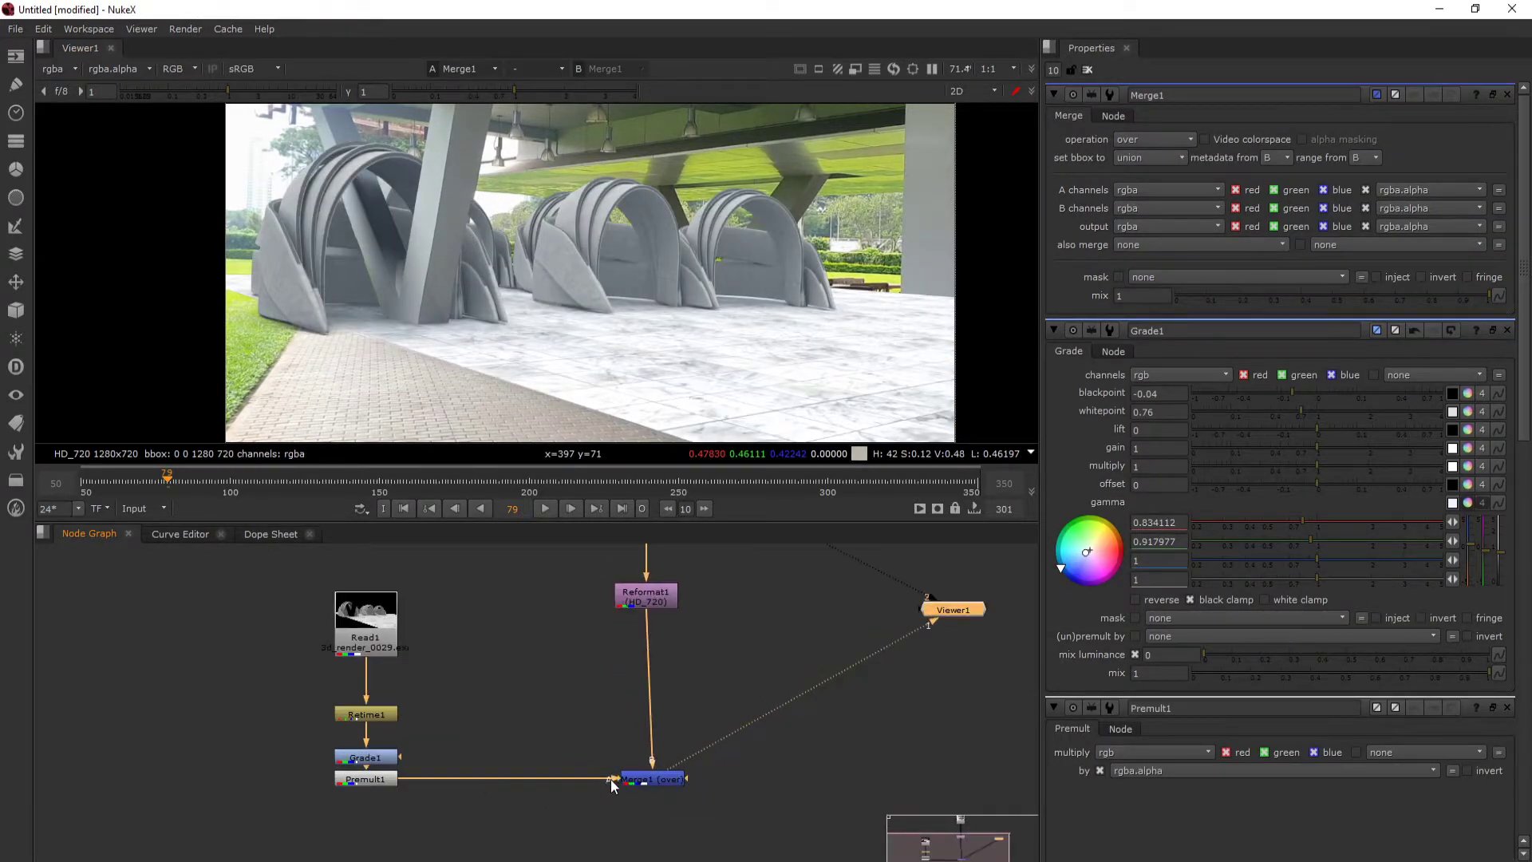
- Compare the graded and ungraded render in the composite by toggling the Grade node, leaving it enabled
click(643, 780)
click(353, 758)
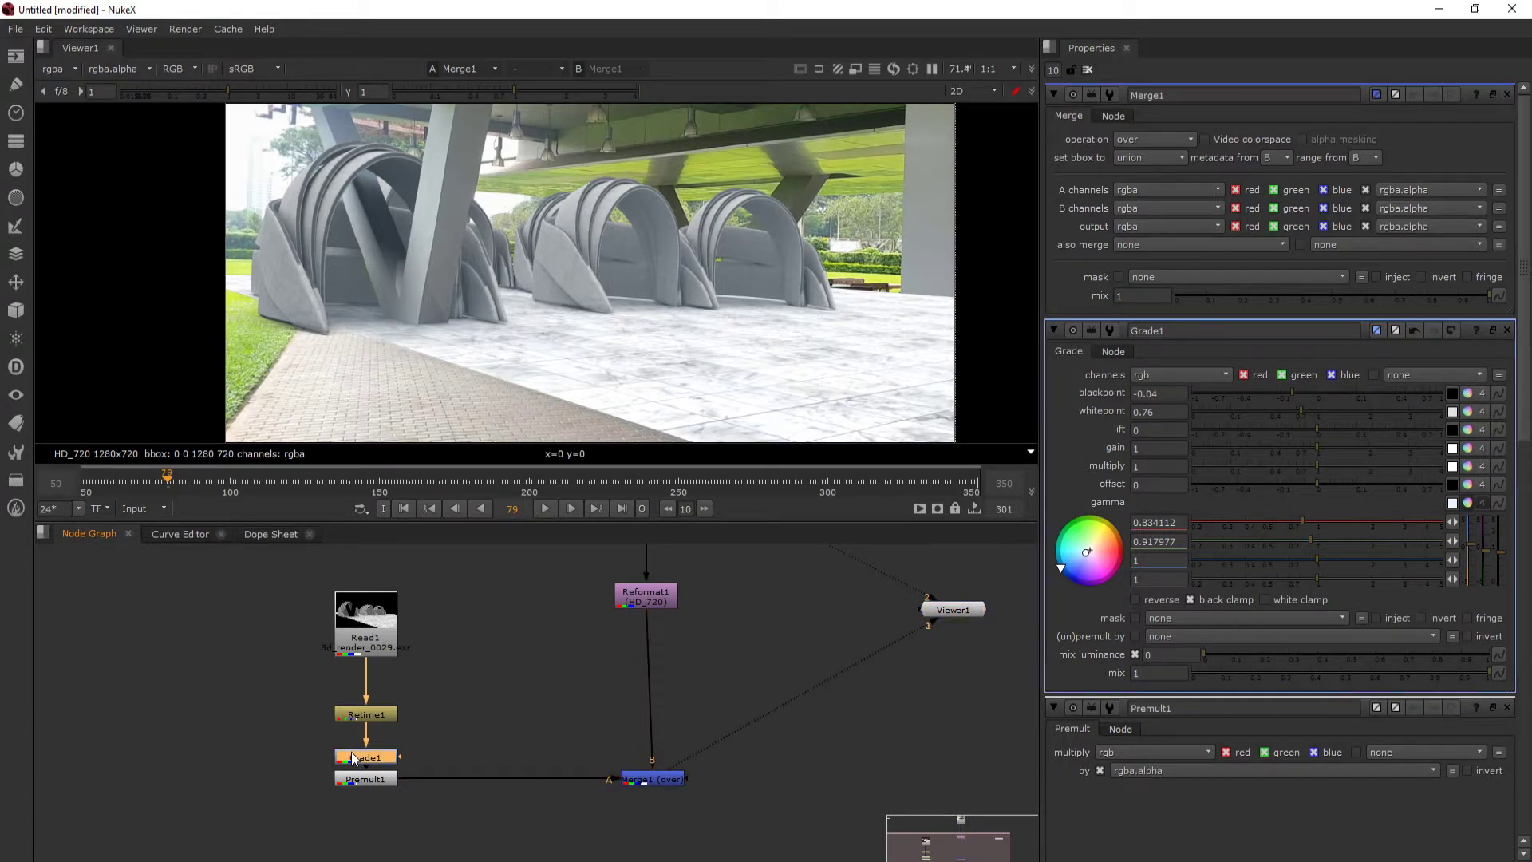
key(d)
key(d)
key(d)
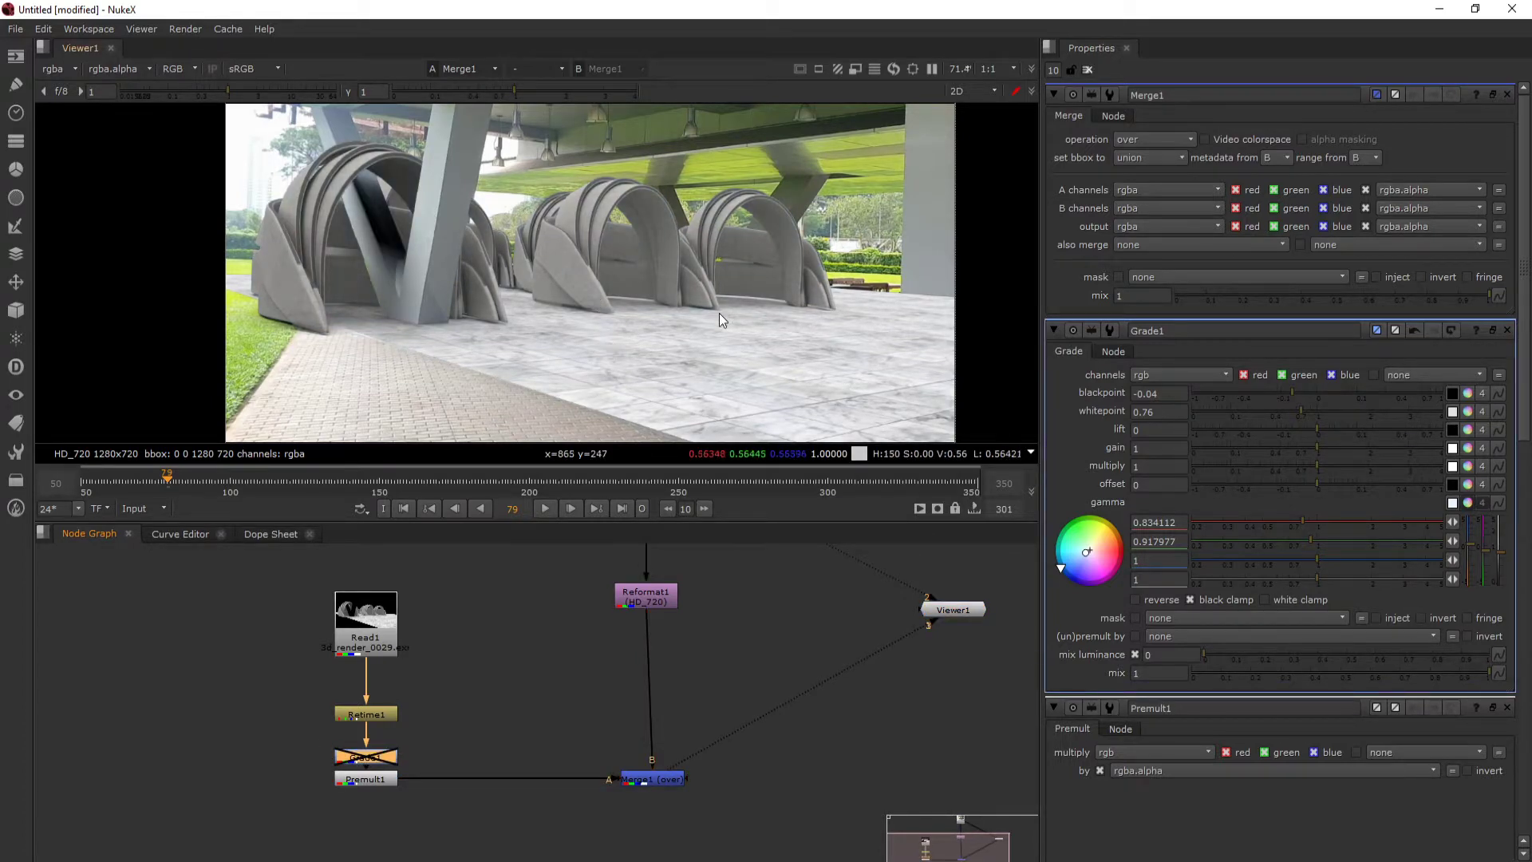
key(d)
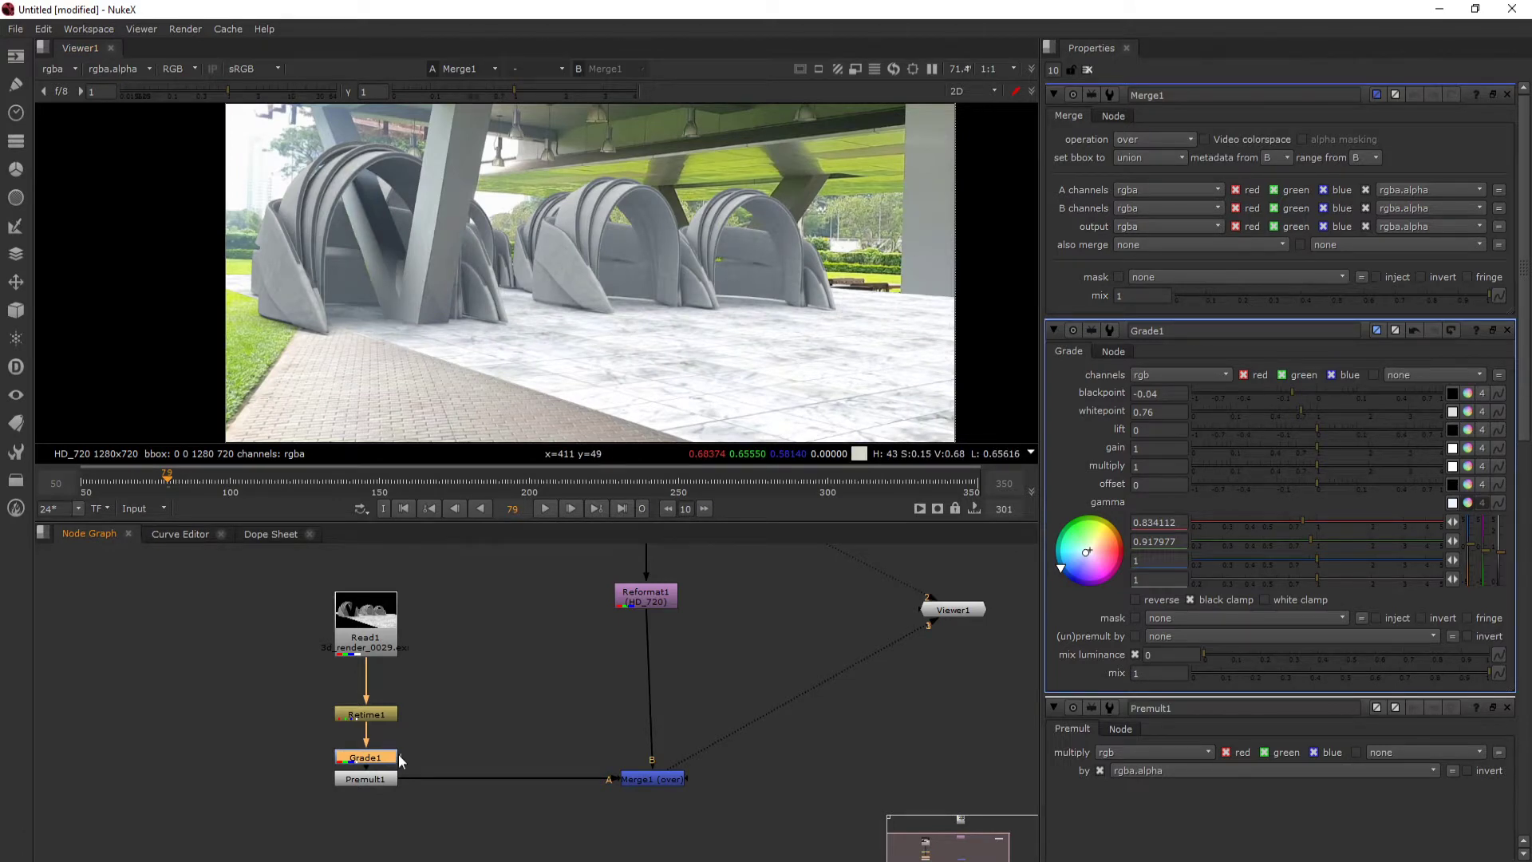
scroll(385, 750, up, 1)
scroll(550, 222, down, 2)
drag(542, 271, 486, 328)
scroll(502, 295, up, 1)
key(d)
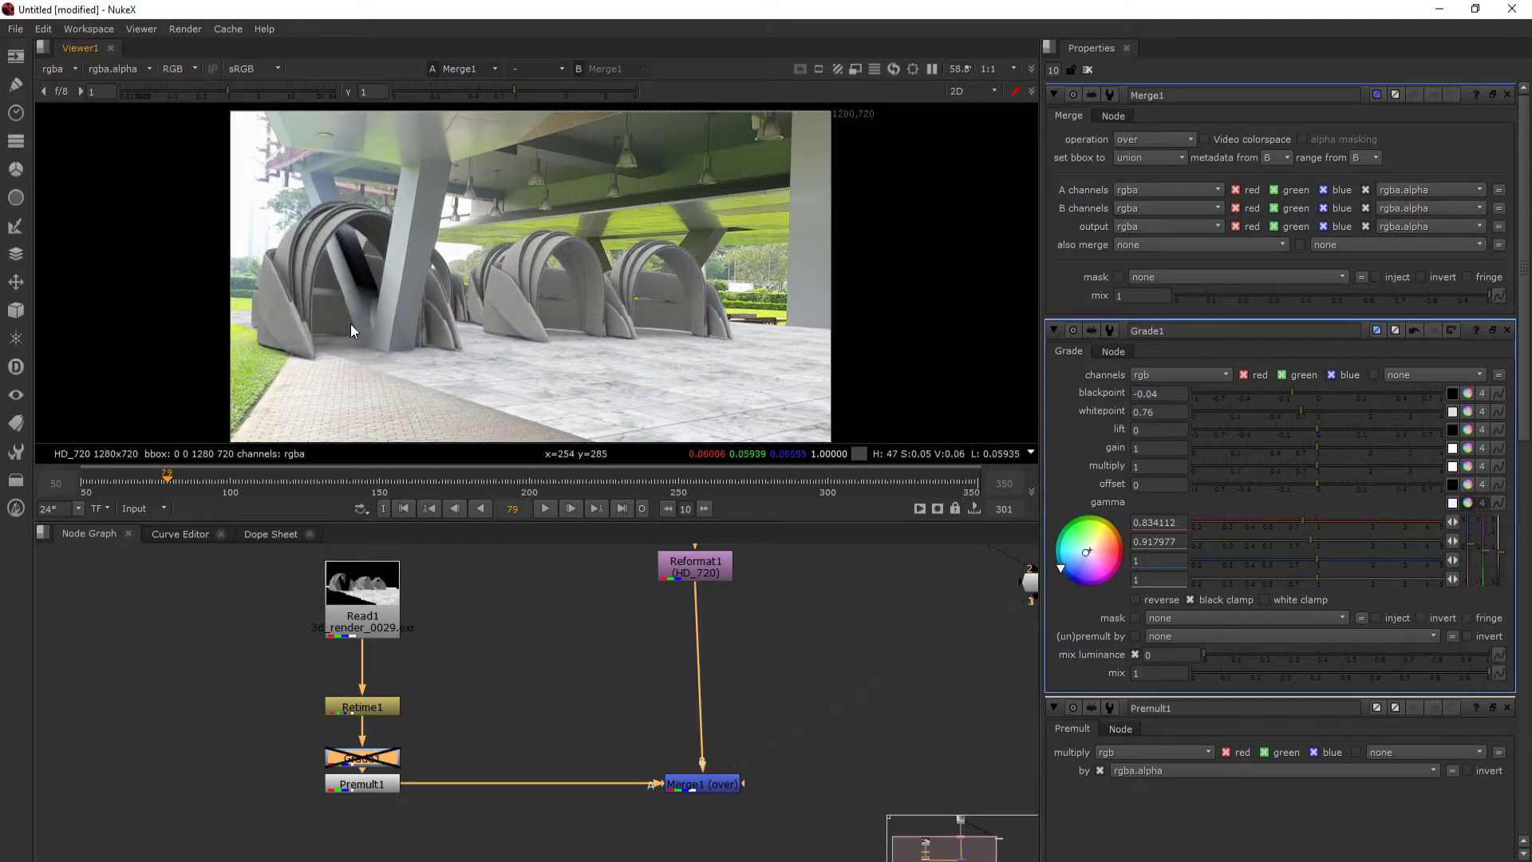
key(d)
- Inspect the arches more closely with the Grade node switched off and on, leaving the grade active
scroll(385, 297, up, 1)
scroll(300, 251, up, 2)
scroll(339, 231, down, 3)
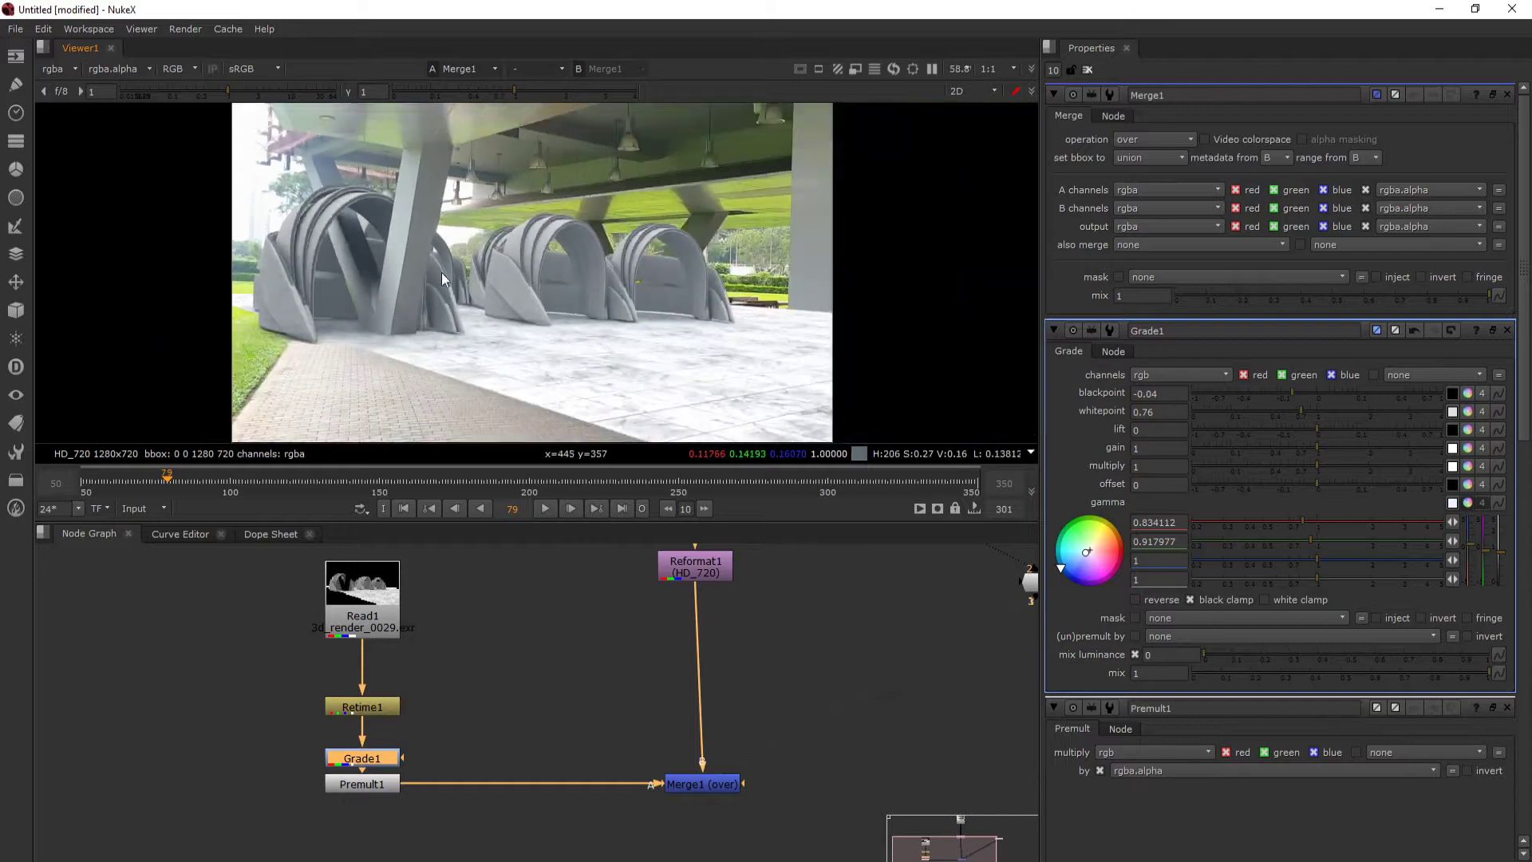
drag(442, 271, 394, 247)
scroll(415, 206, up, 2)
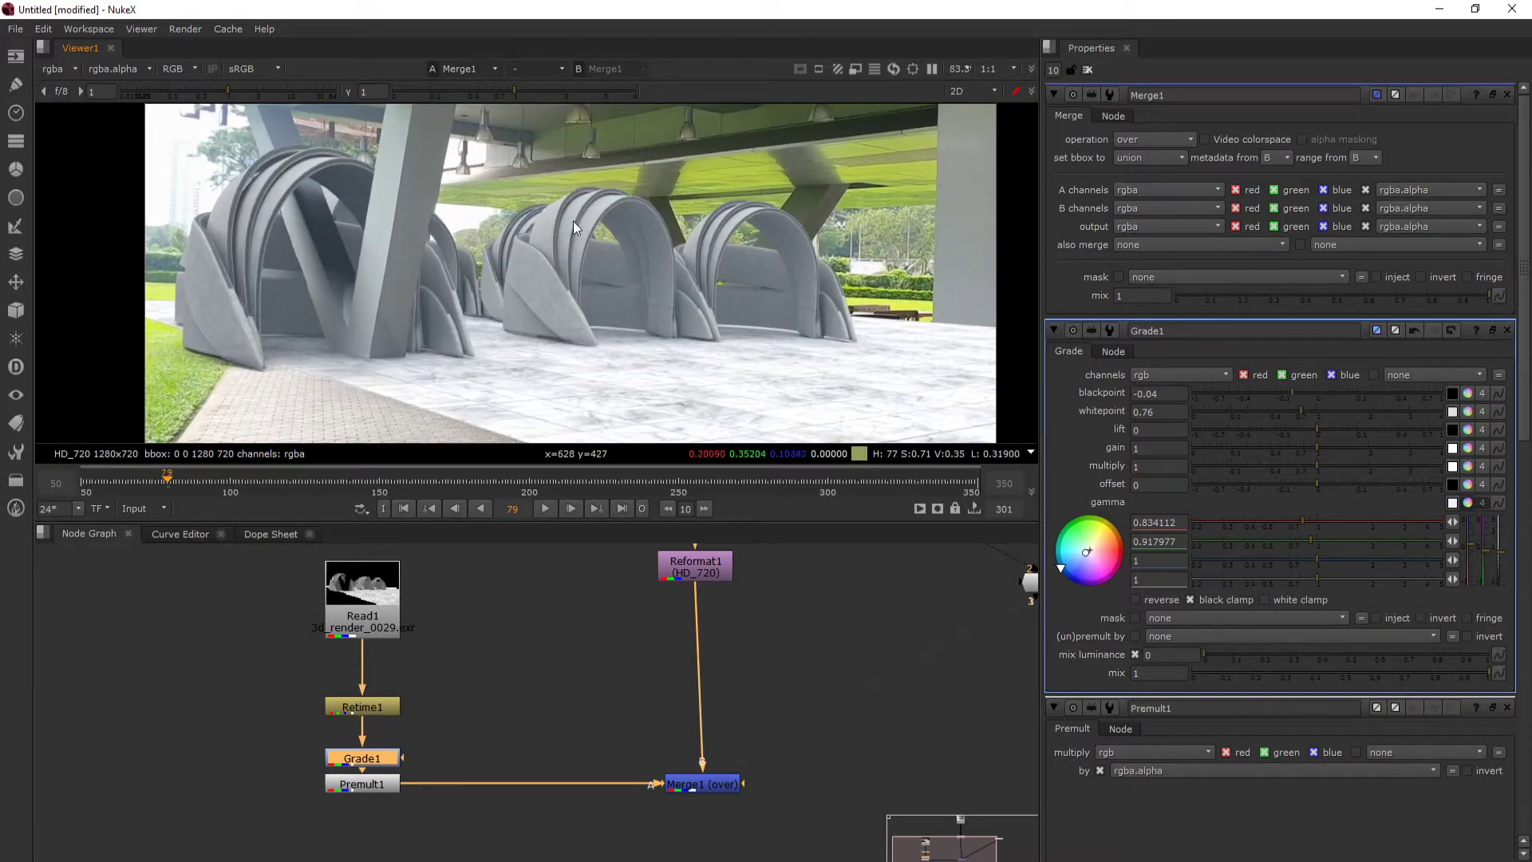
key(d)
key(d)
key(d)
key(d)
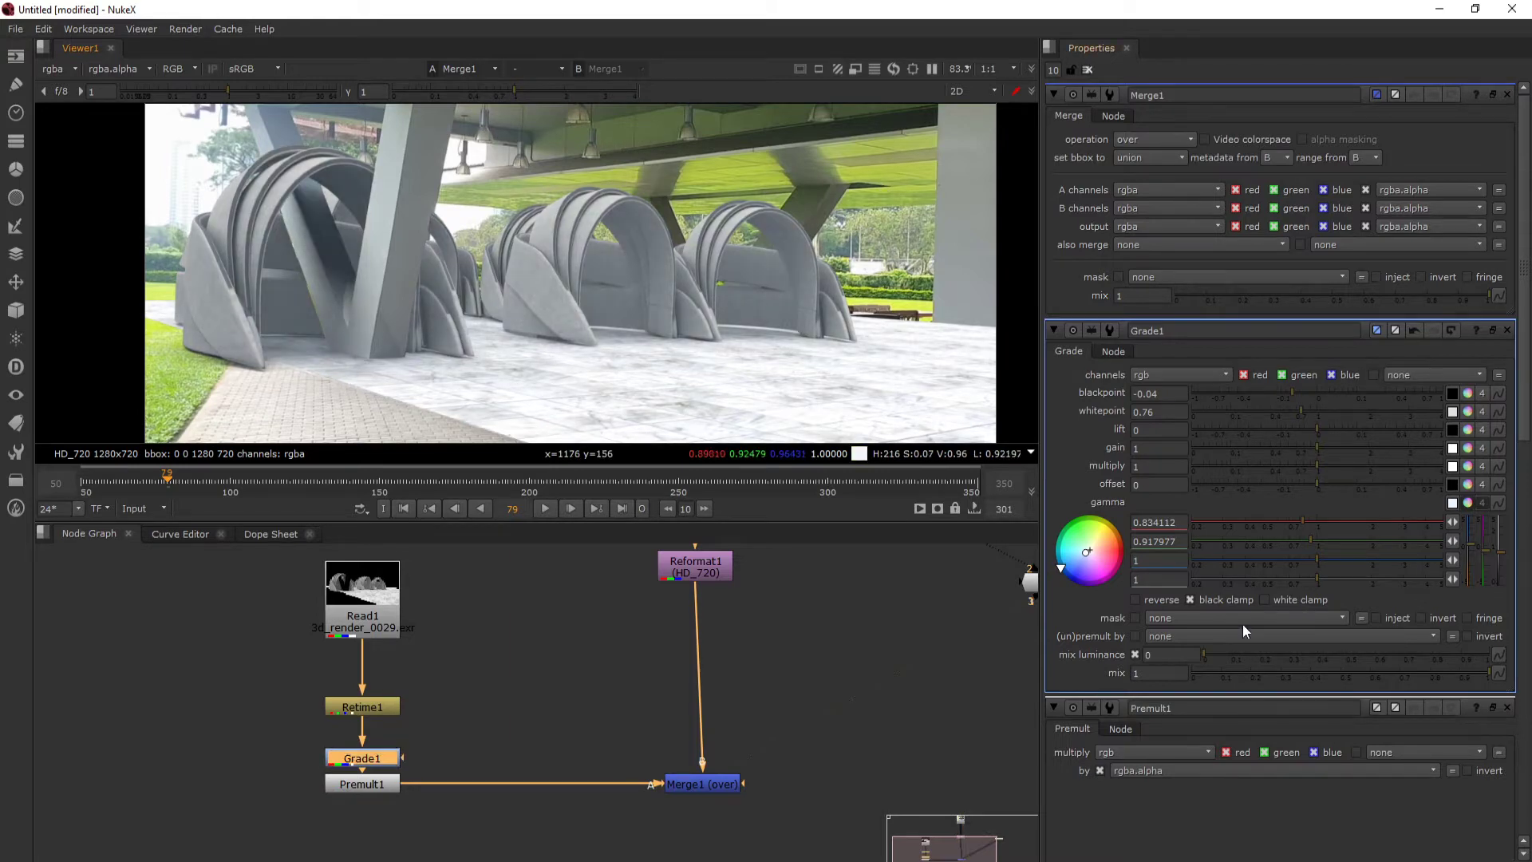
- Move the playhead to frame 92 to check the composite at a different point in the shot
scroll(777, 662, down, 2)
drag(682, 667, 640, 725)
scroll(654, 762, down, 3)
scroll(640, 725, up, 4)
scroll(640, 725, up, 2)
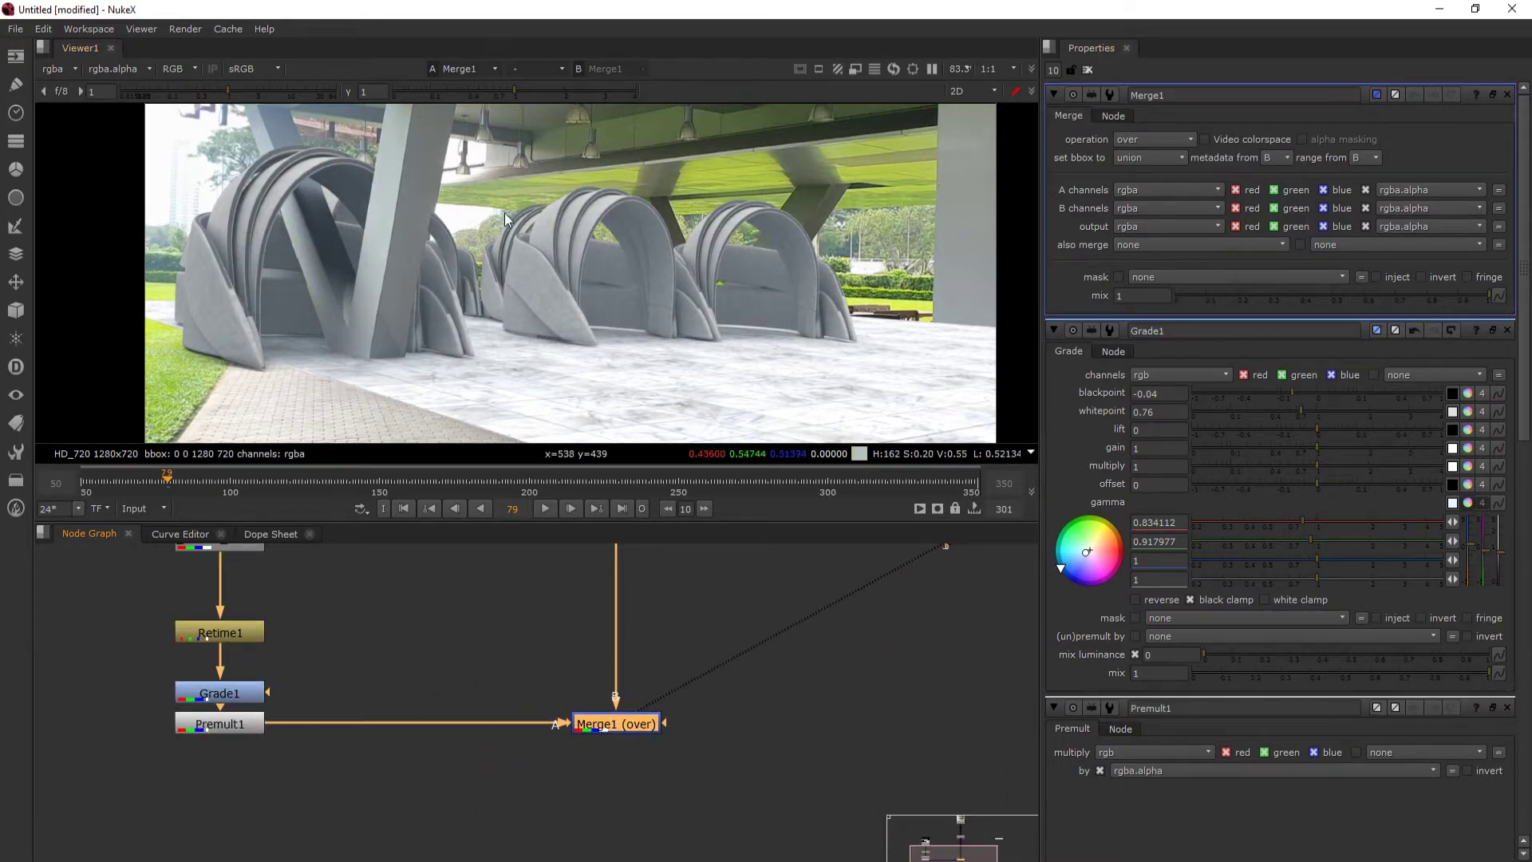
mouse_move(227, 479)
mouse_down()
mouse_move(208, 482)
mouse_move(613, 495)
mouse_move(181, 467)
mouse_move(443, 473)
mouse_move(206, 477)
mouse_up()
scroll(391, 714, down, 2)
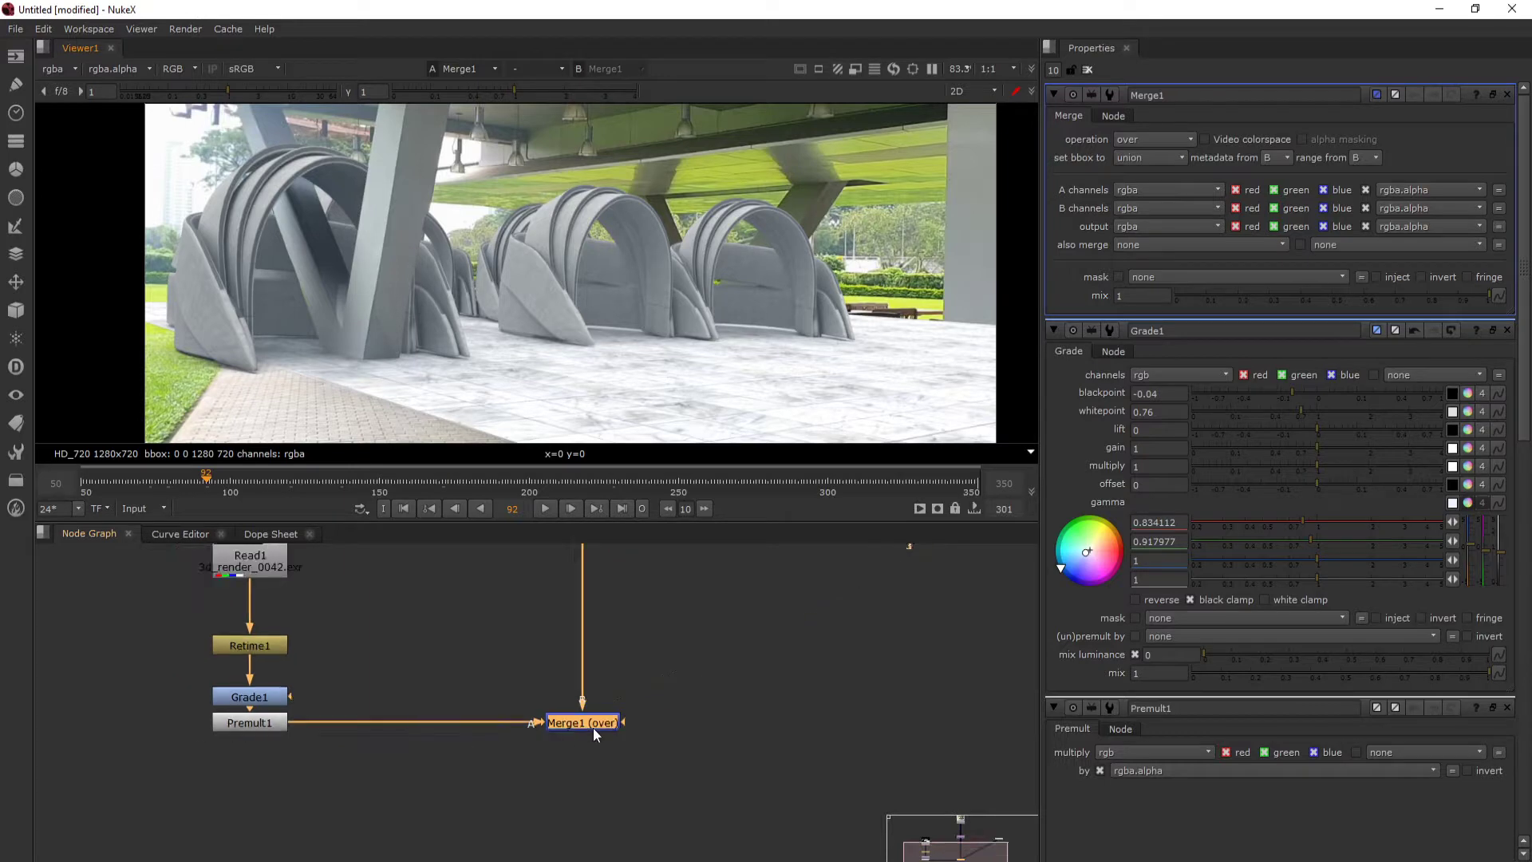
- Insert a MotionBlur node after the Premult node in the render branch
drag(223, 614, 255, 686)
click(285, 797)
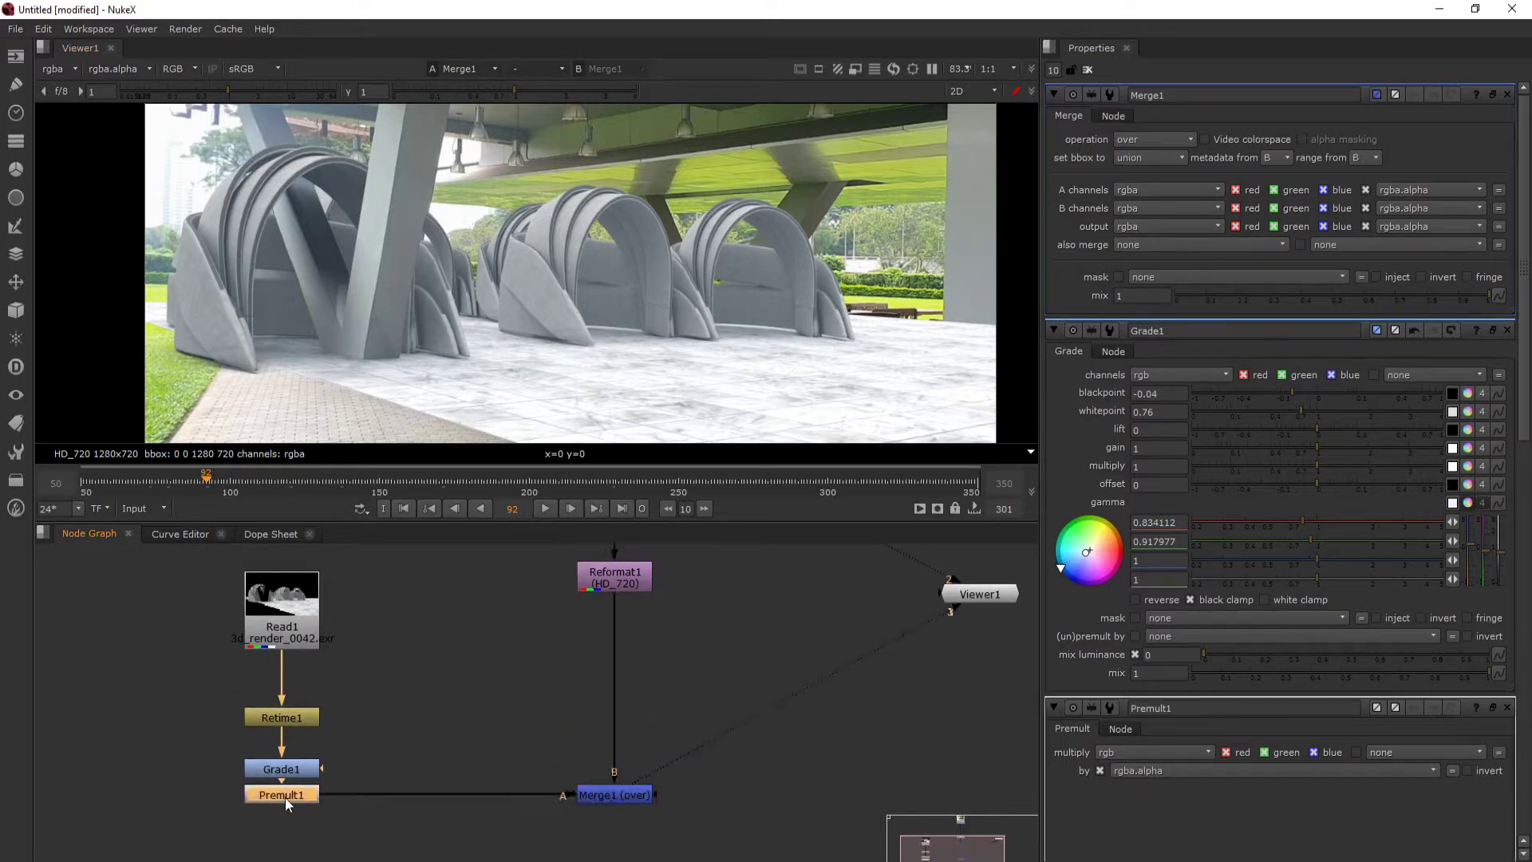
key(Tab)
text(motio)
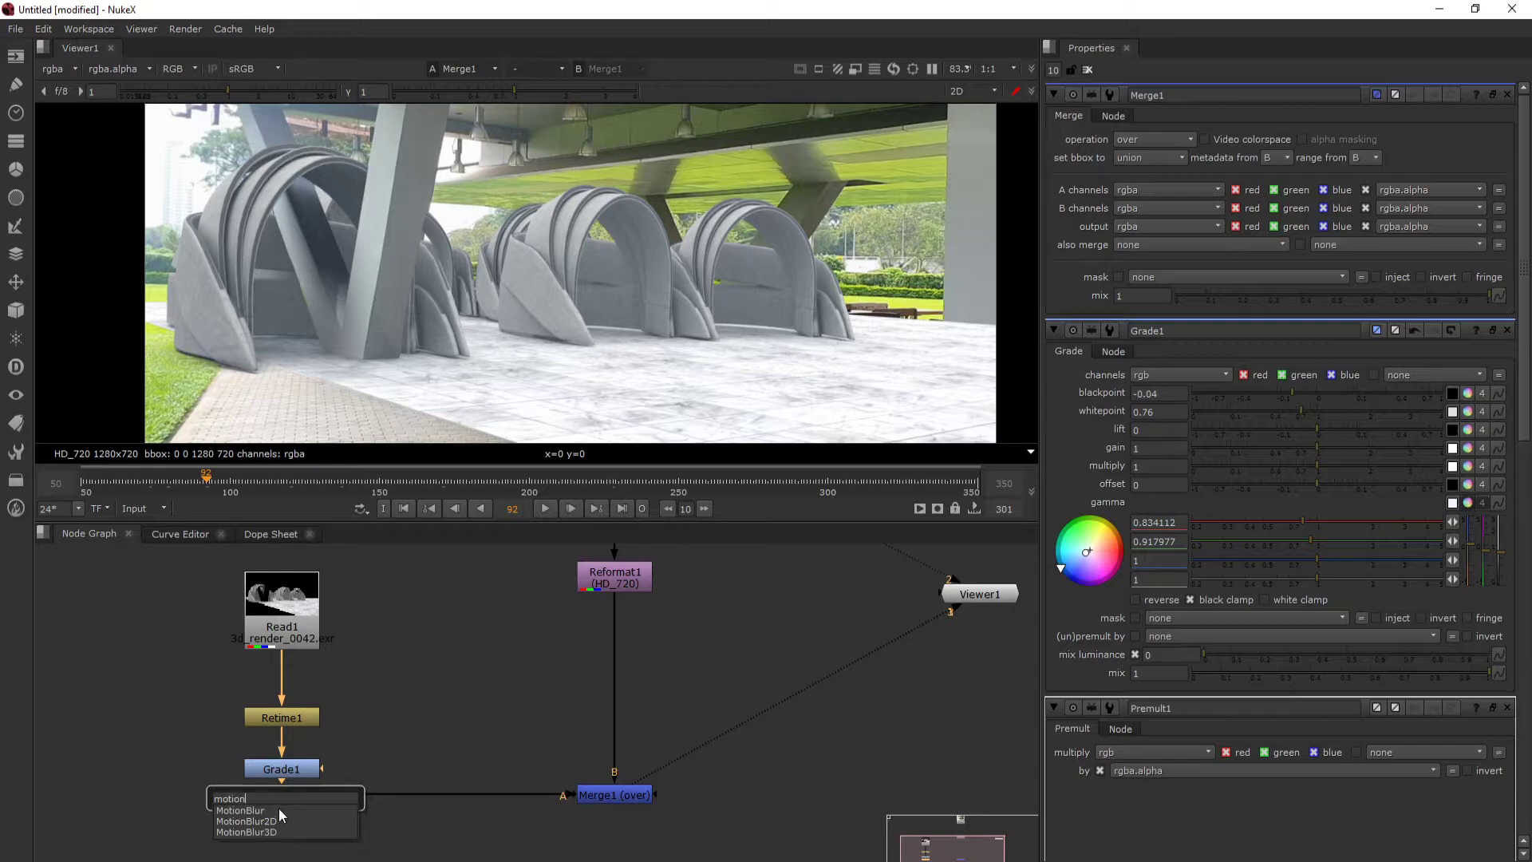
key(Escape)
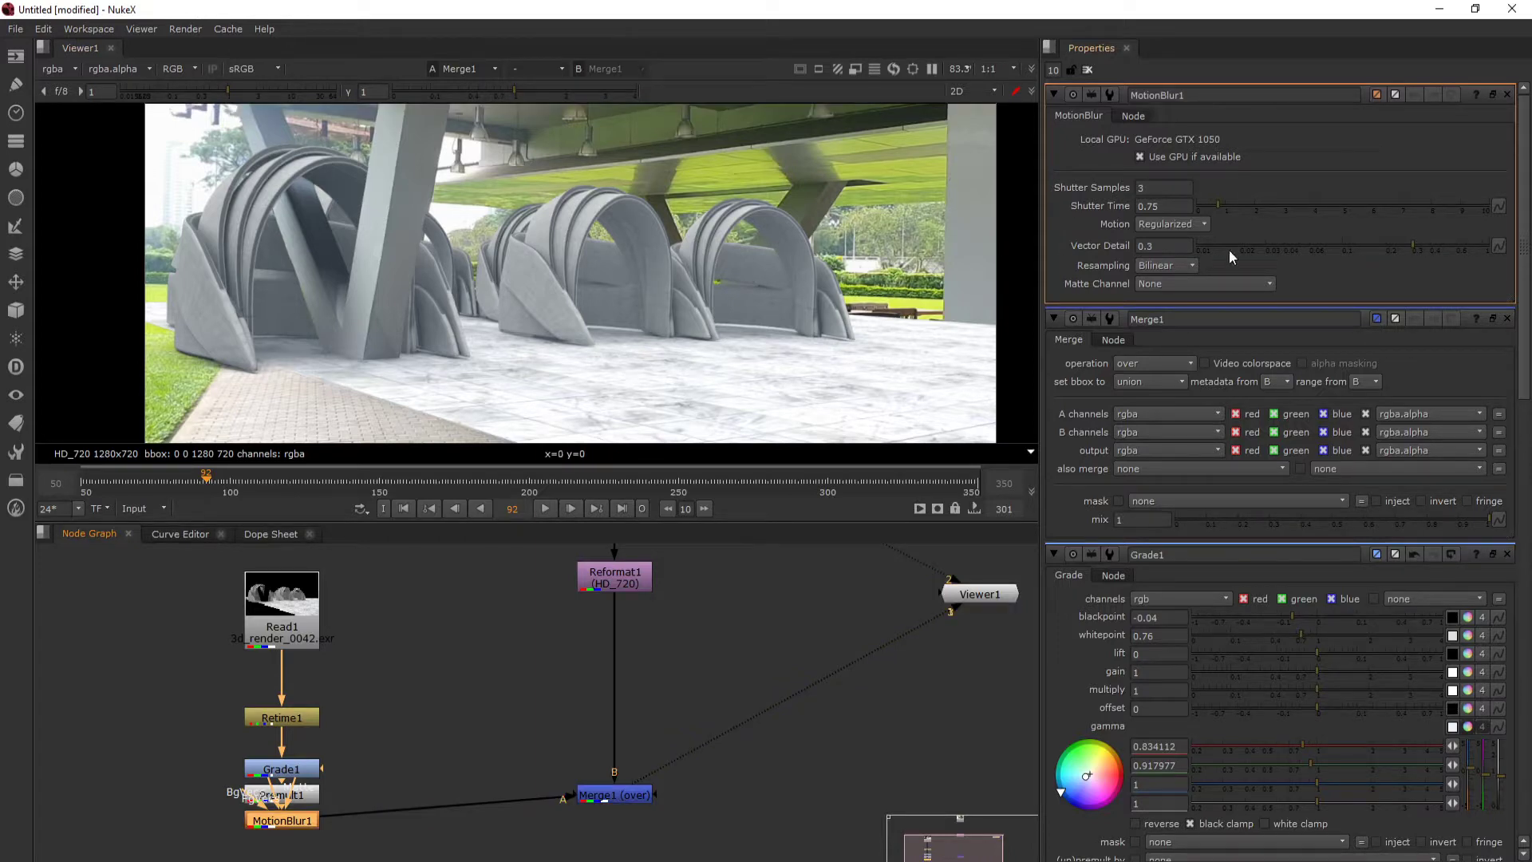
- Play a few frames of the composite from frame 146 to review the motion blur, and park the playhead at frame 149
click(367, 481)
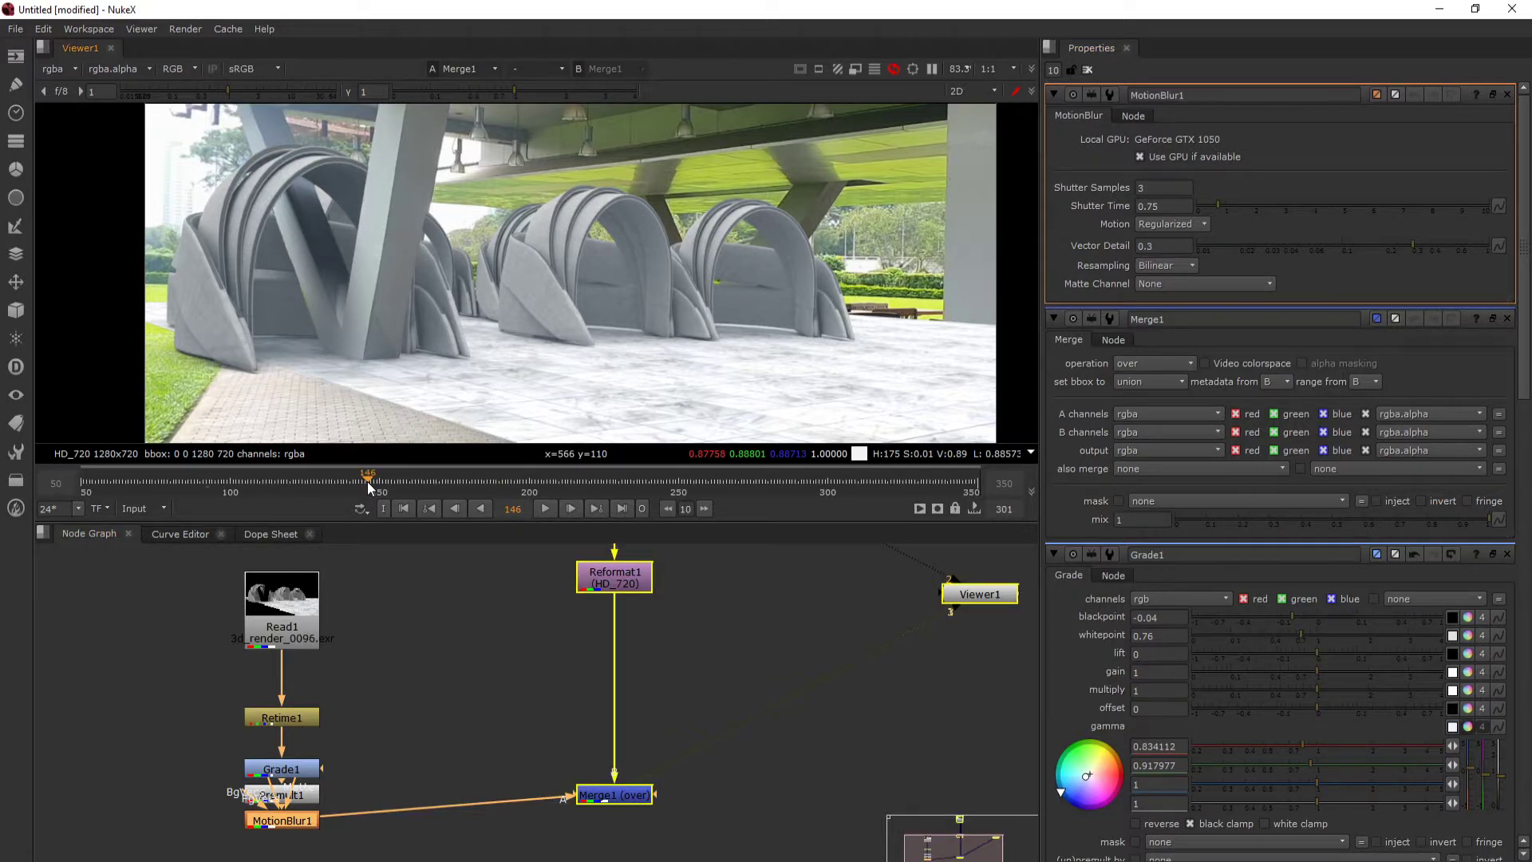
click(549, 510)
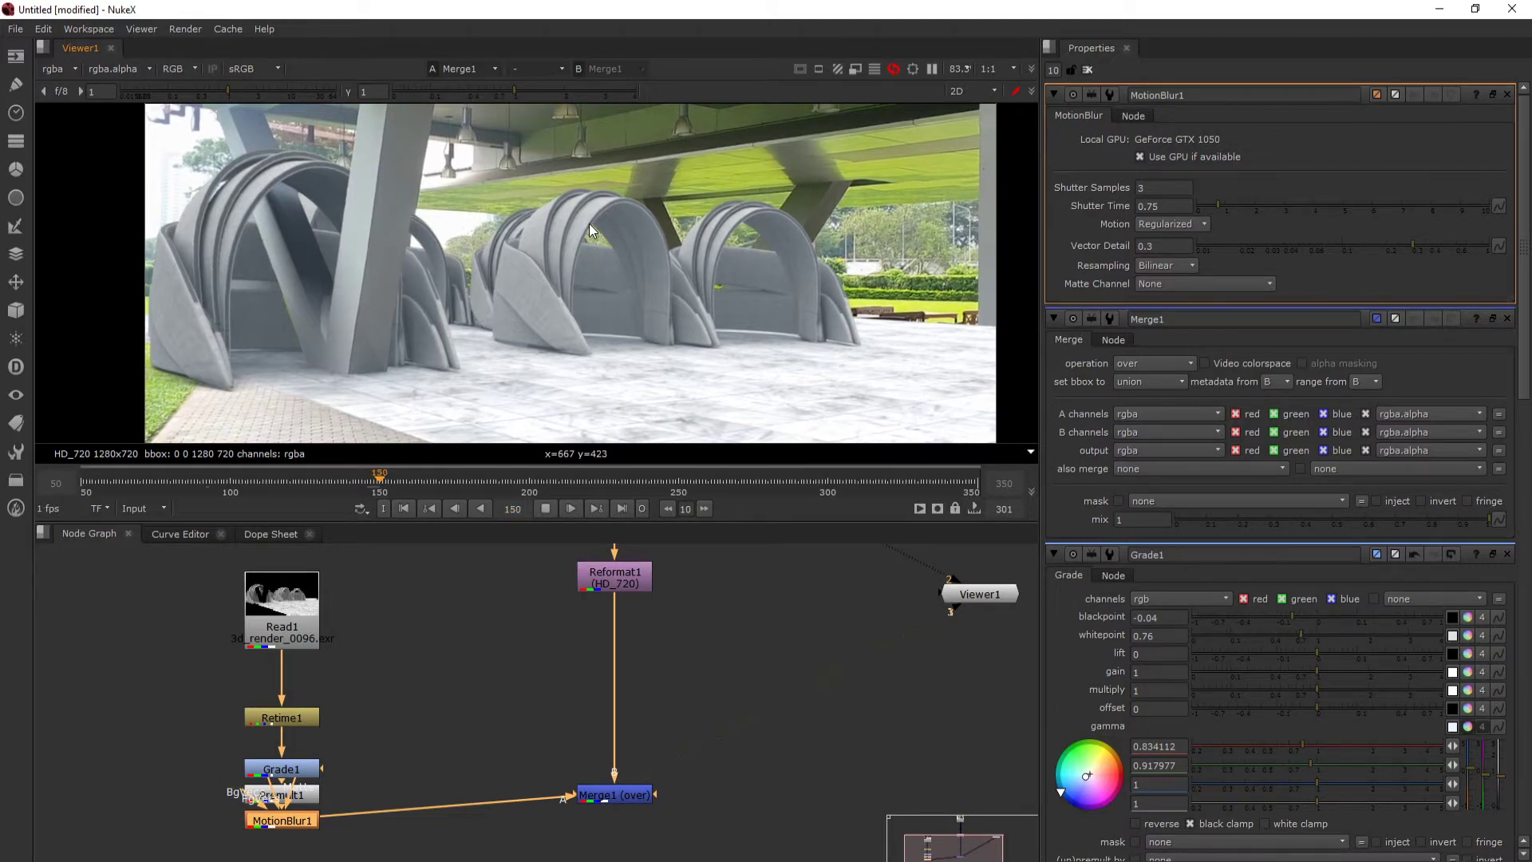
click(545, 508)
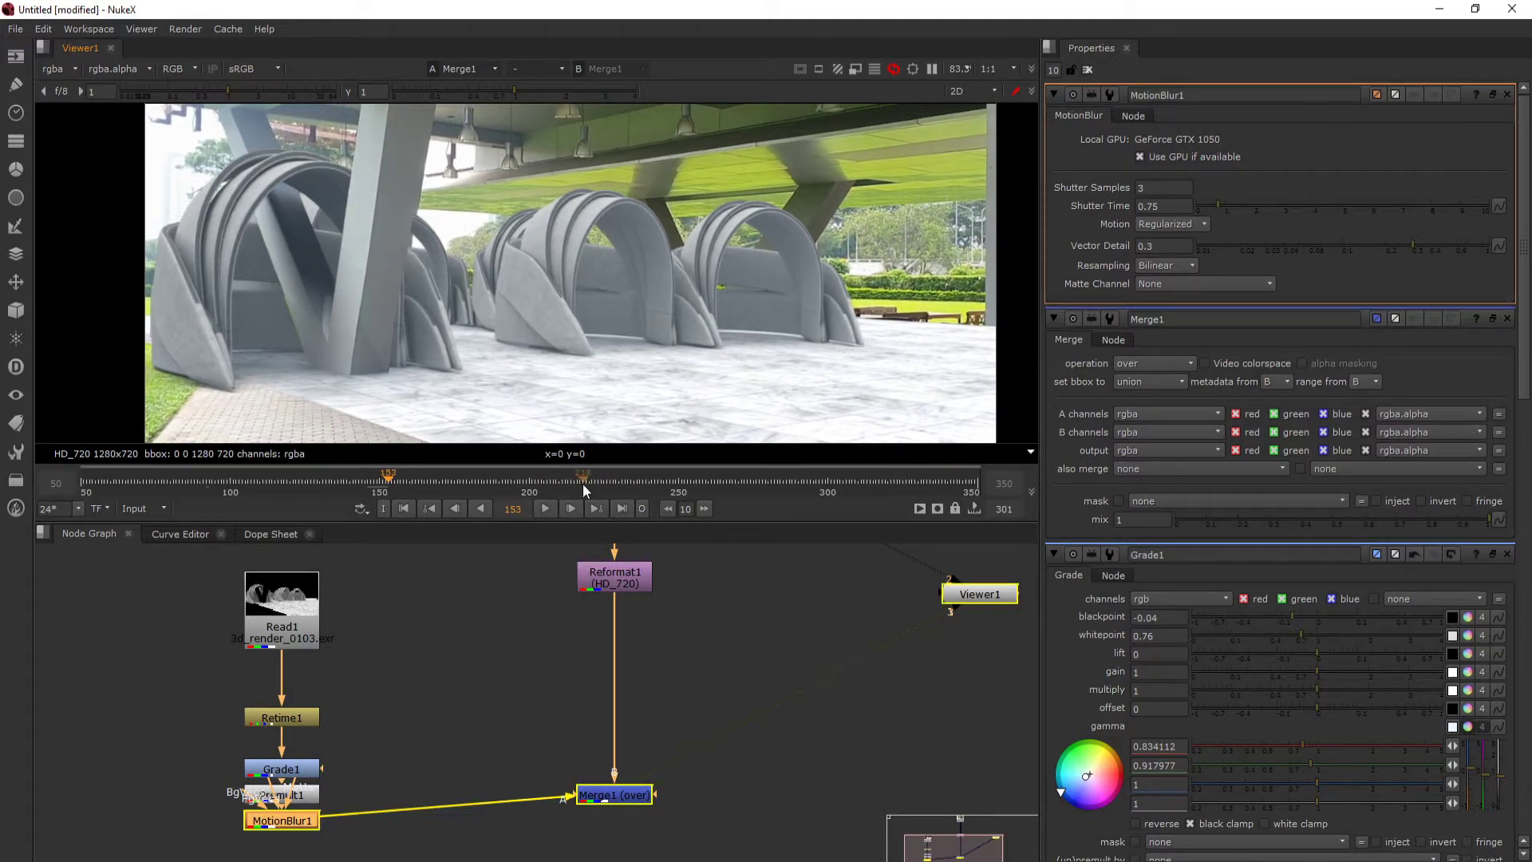
drag(389, 484, 377, 483)
- Delete the MotionBlur node from the render branch
drag(409, 815, 470, 687)
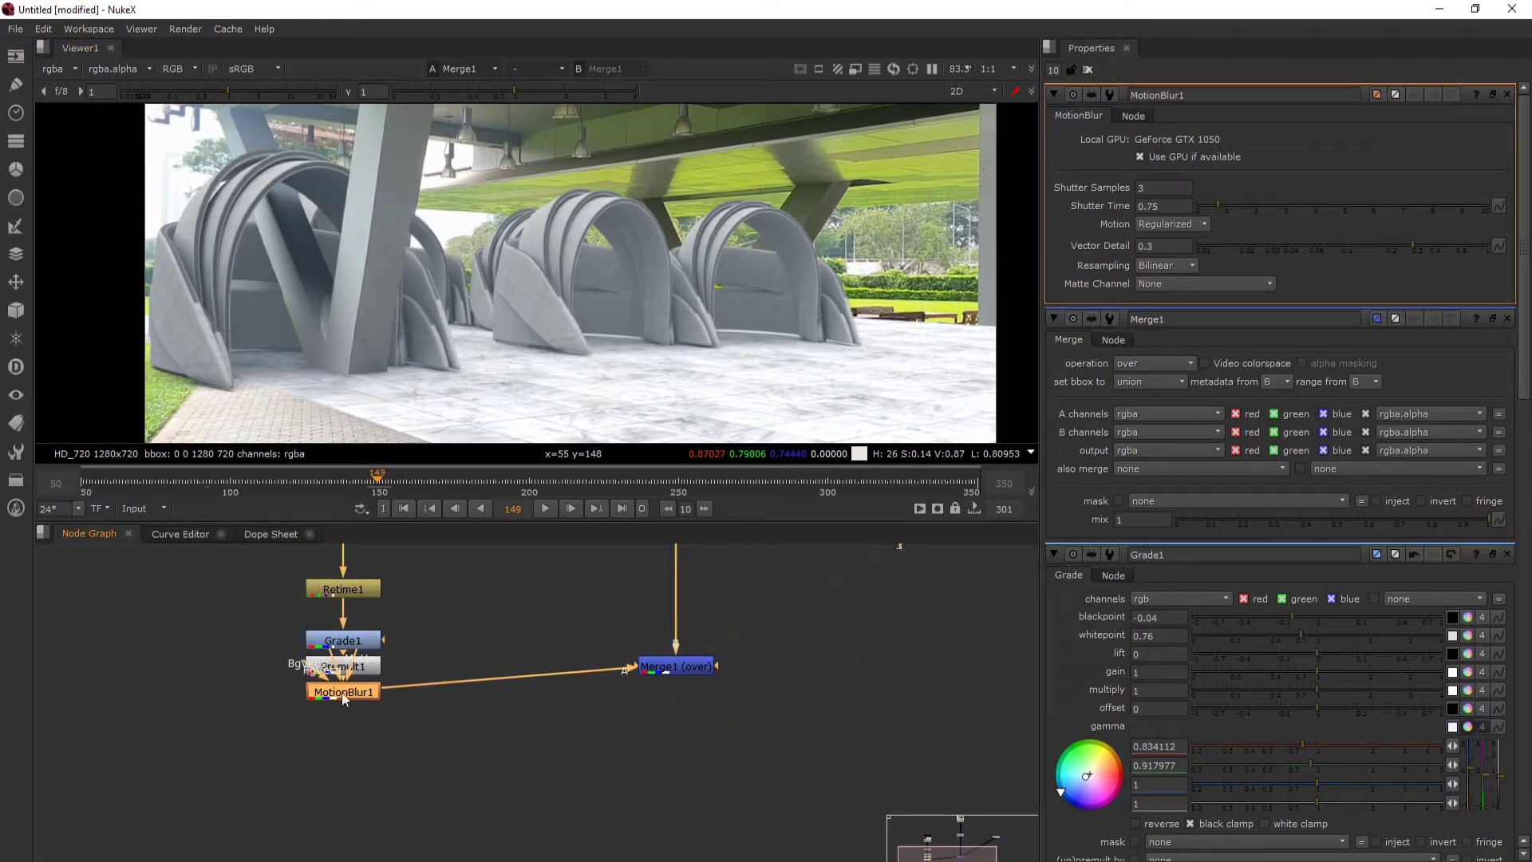
key(Delete)
drag(436, 562, 389, 681)
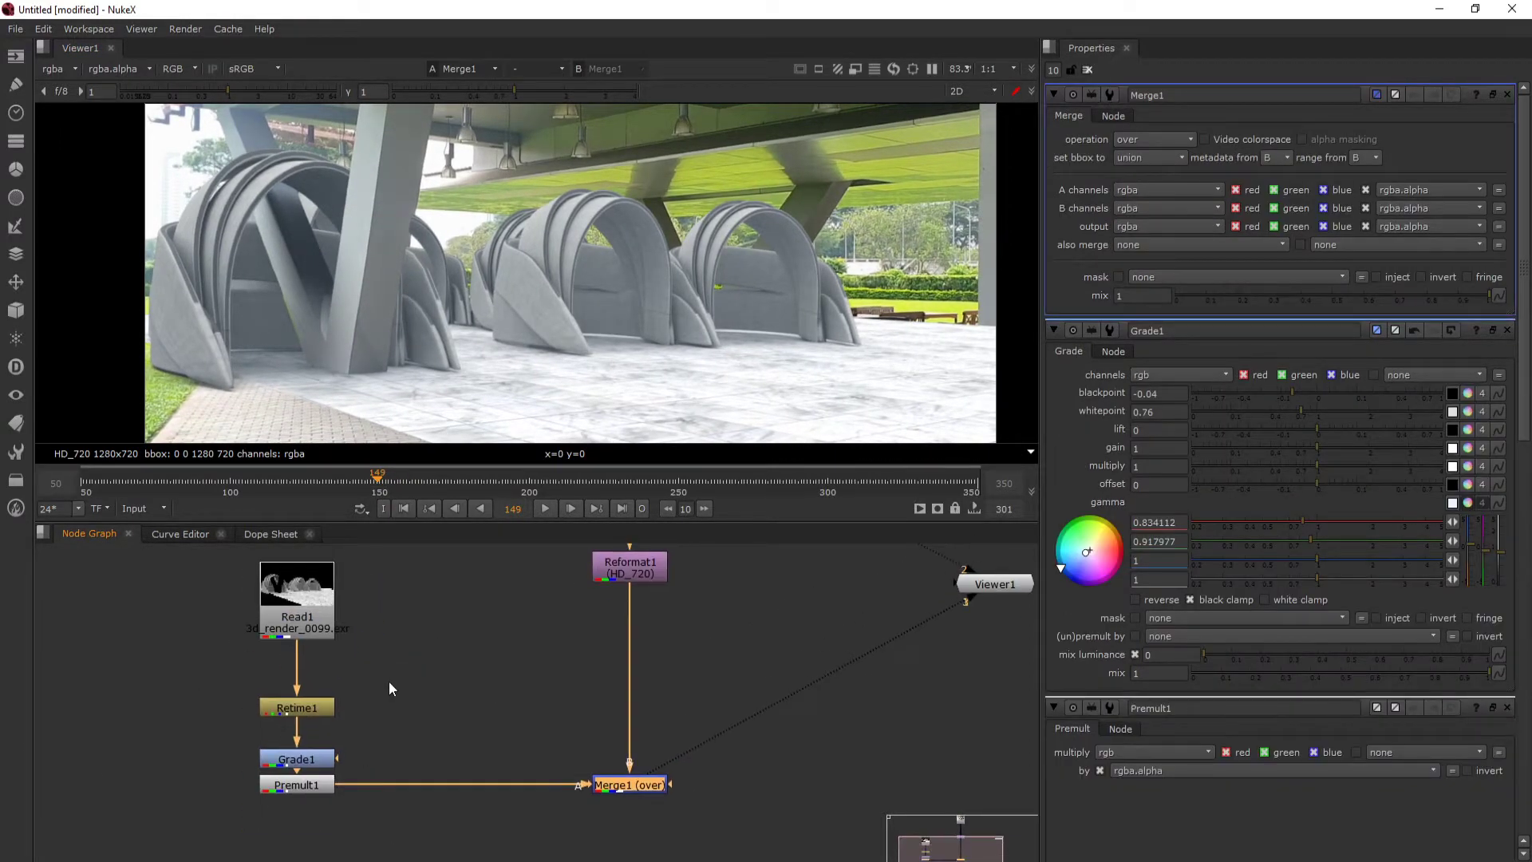
- Inspect the arch edges against the background and insert a LightWrap node after the Premult node
scroll(214, 193, down, 1)
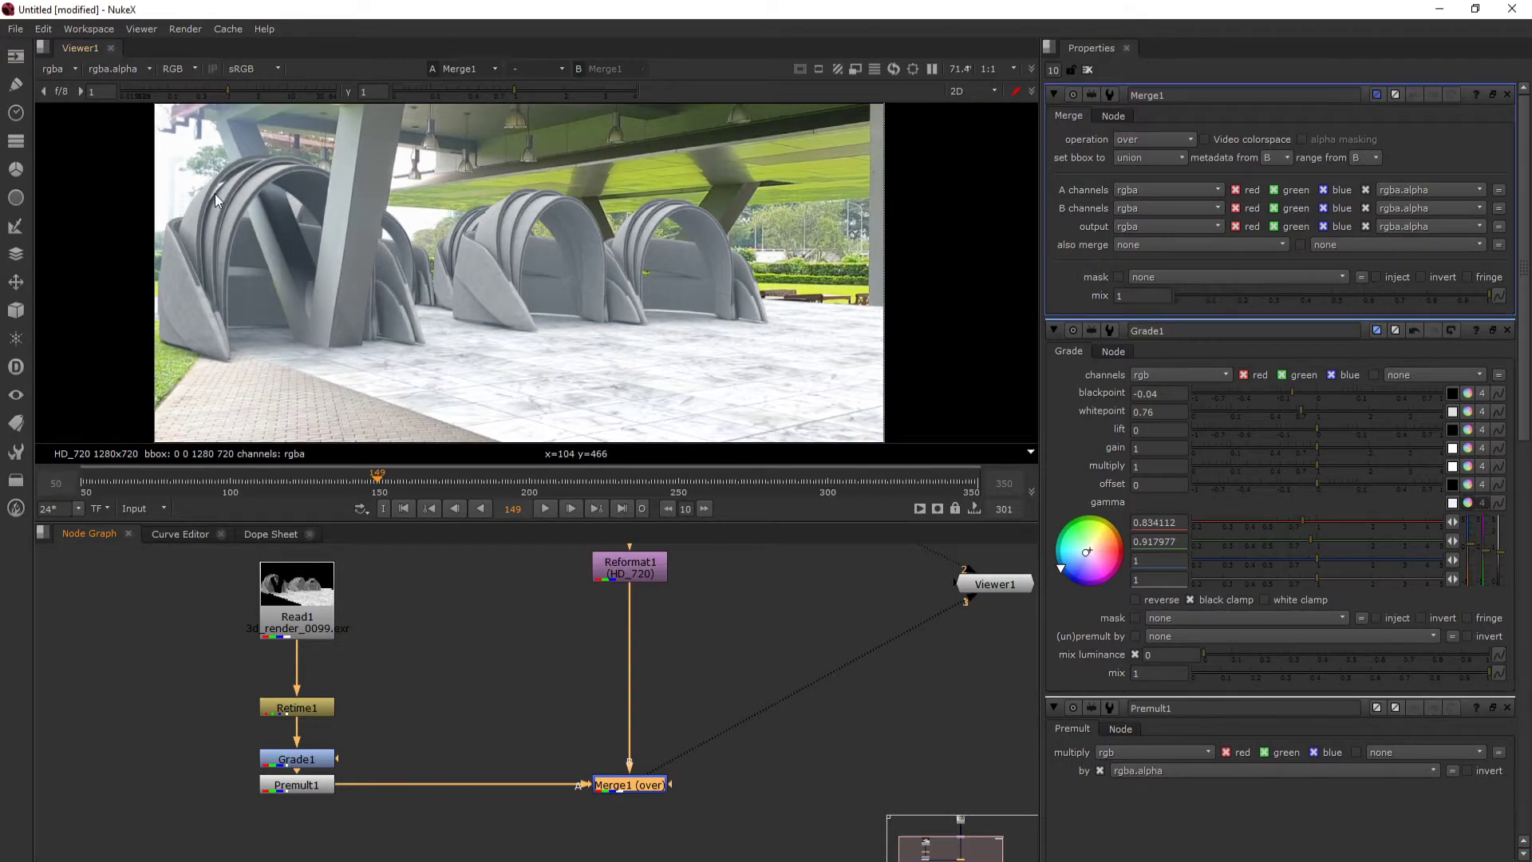
drag(214, 193, 246, 214)
scroll(232, 217, up, 1)
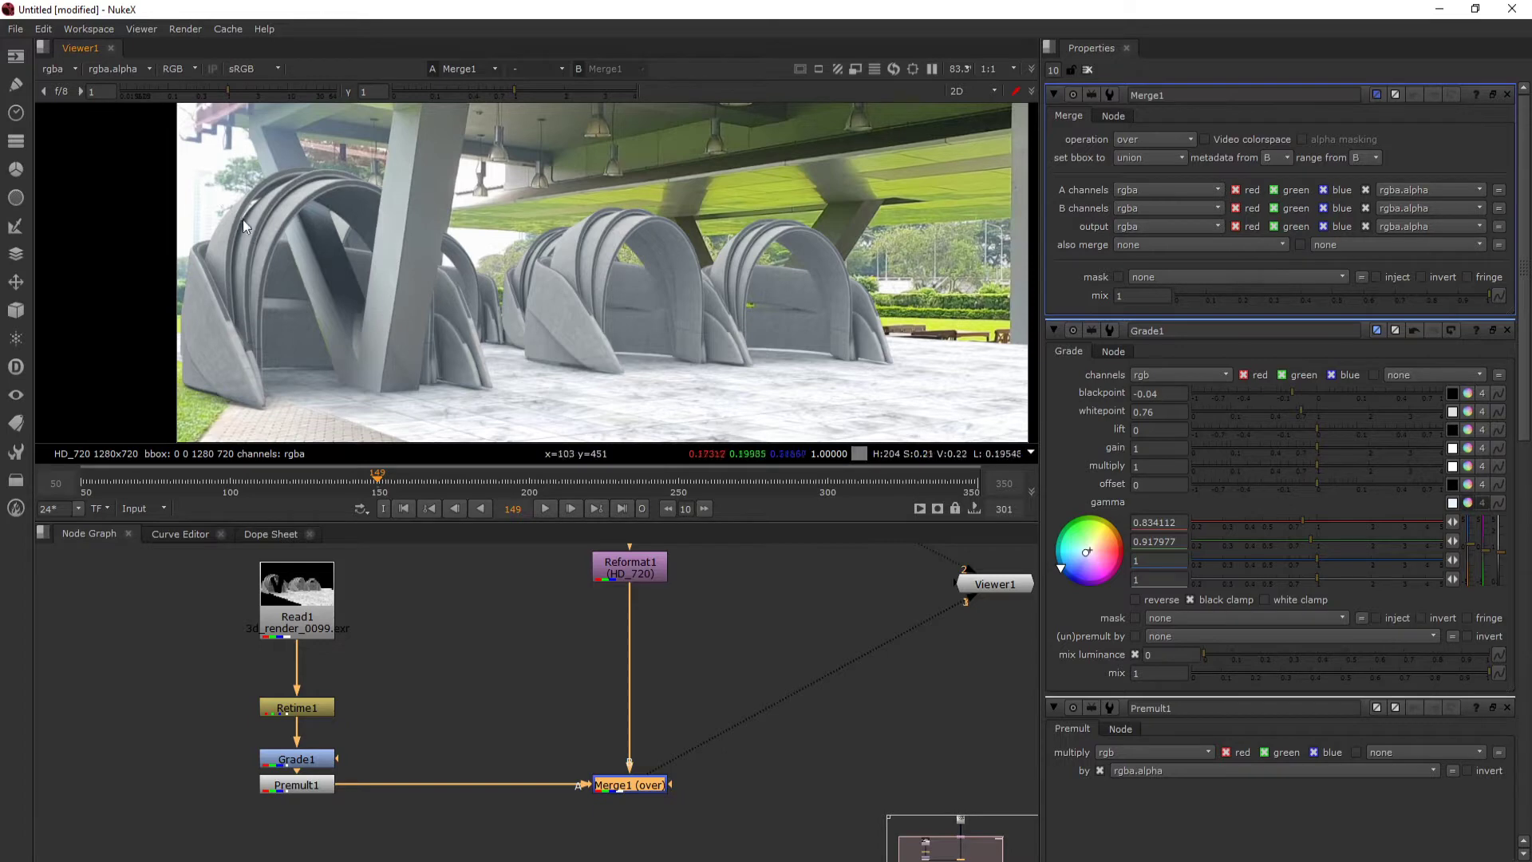
scroll(333, 715, down, 1)
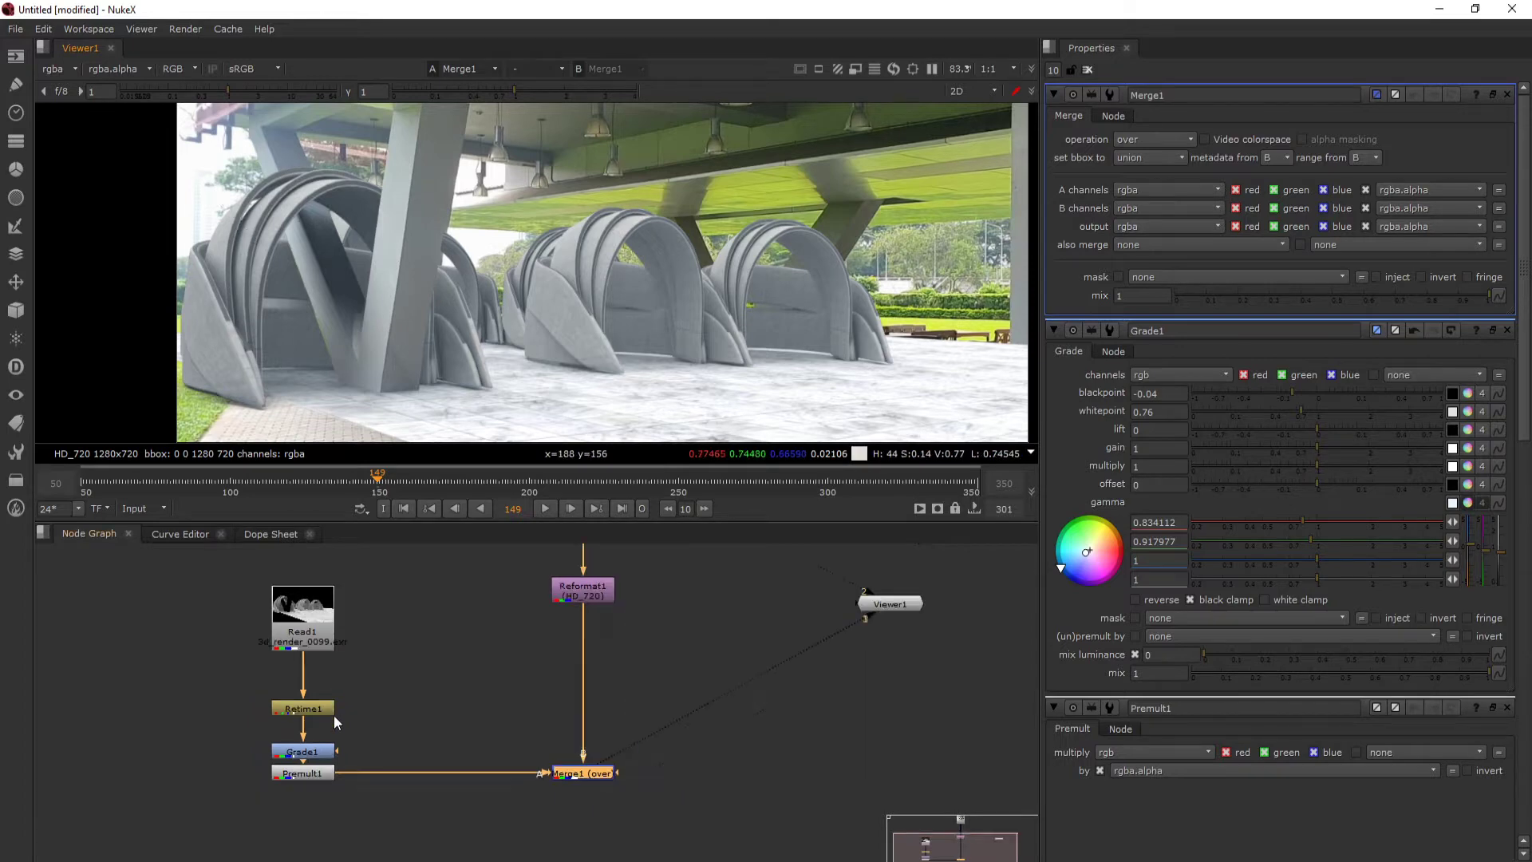
click(320, 773)
key(Tab)
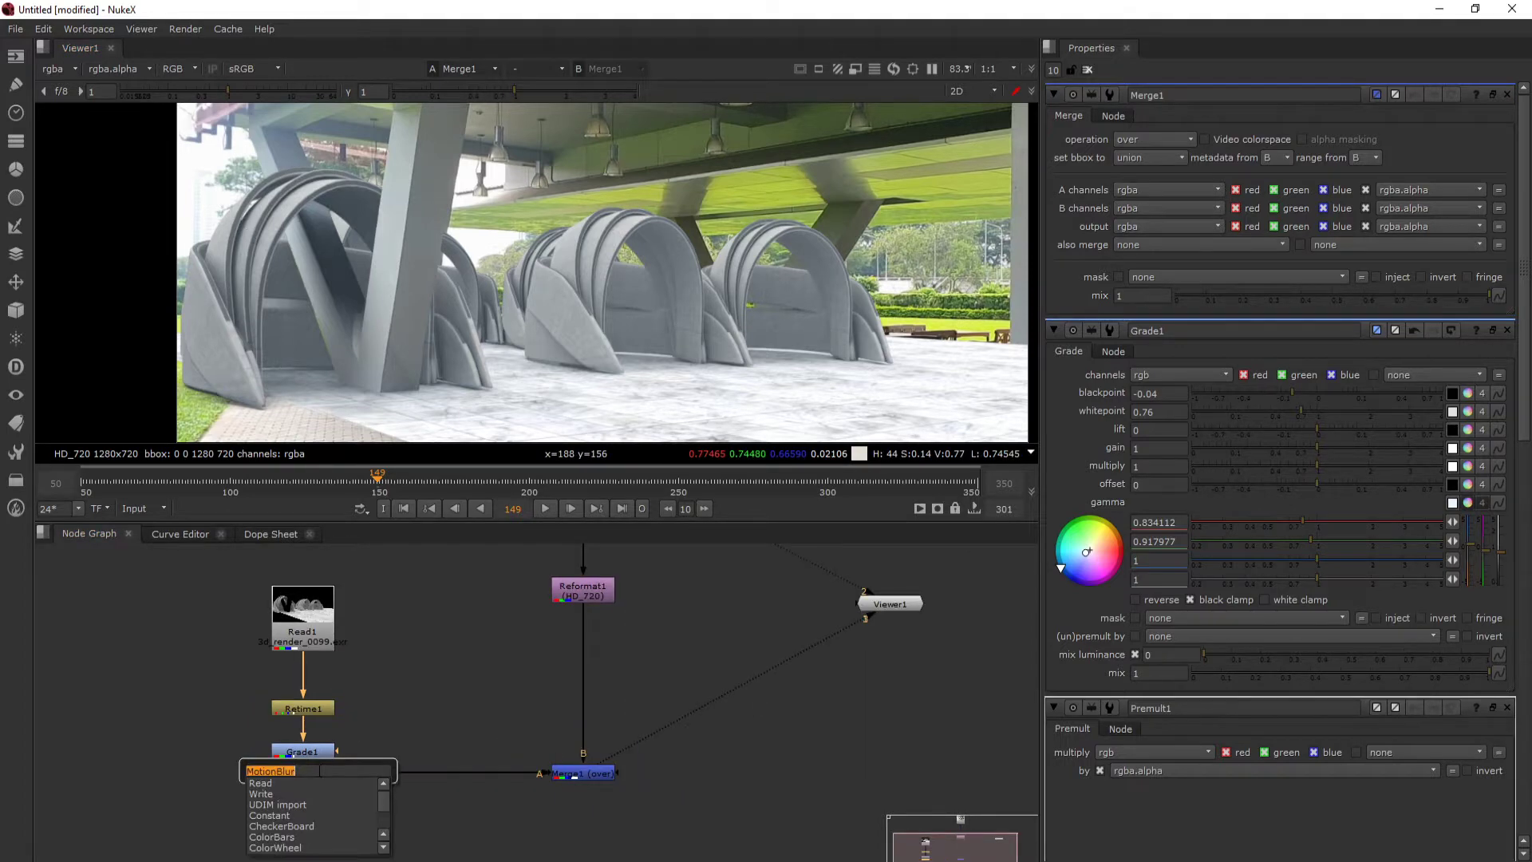
text(ligh)
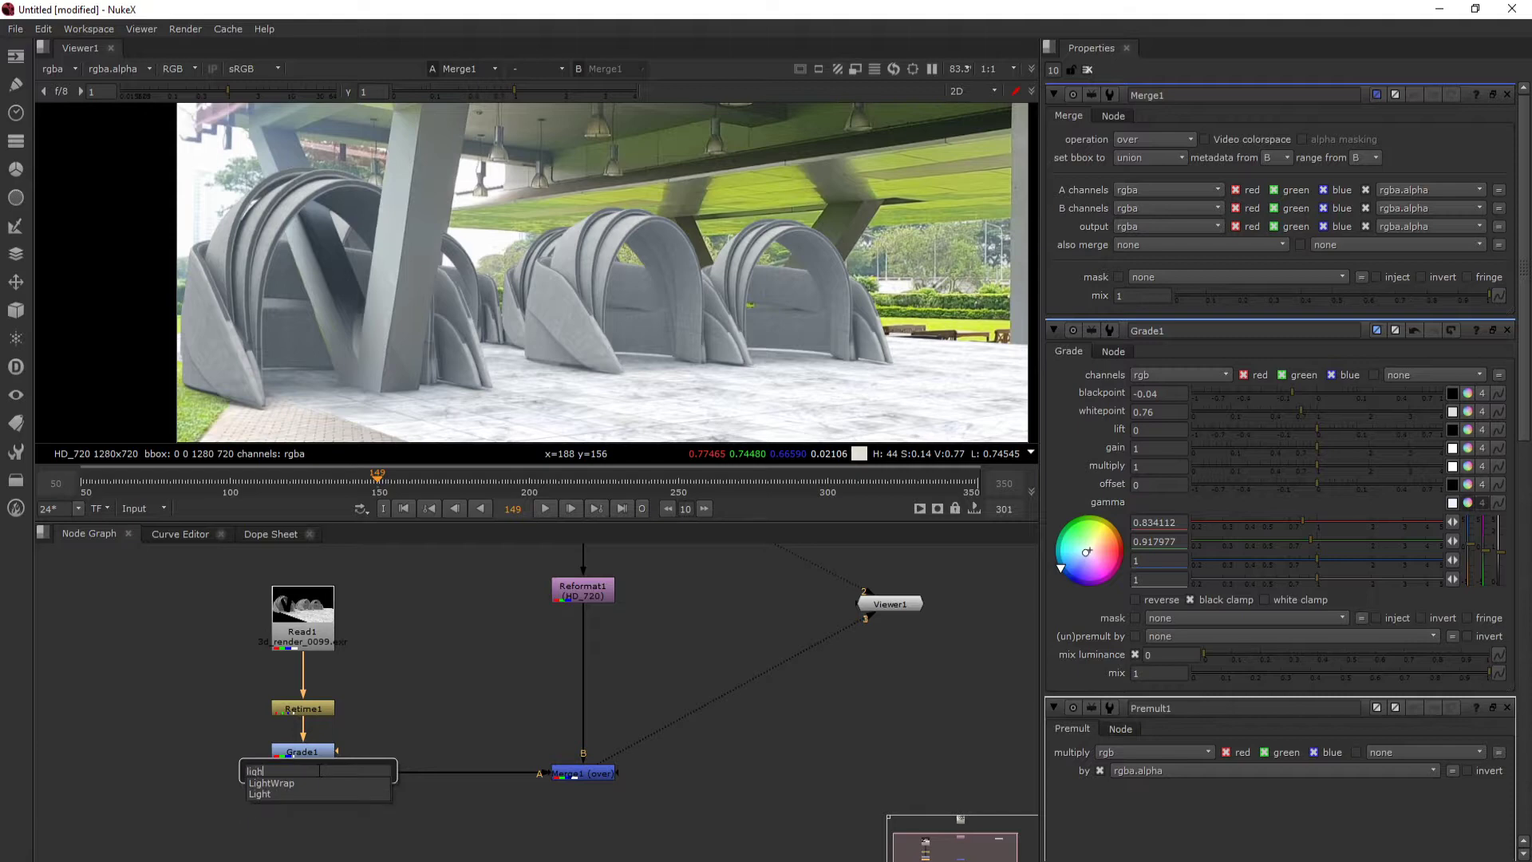
click(301, 784)
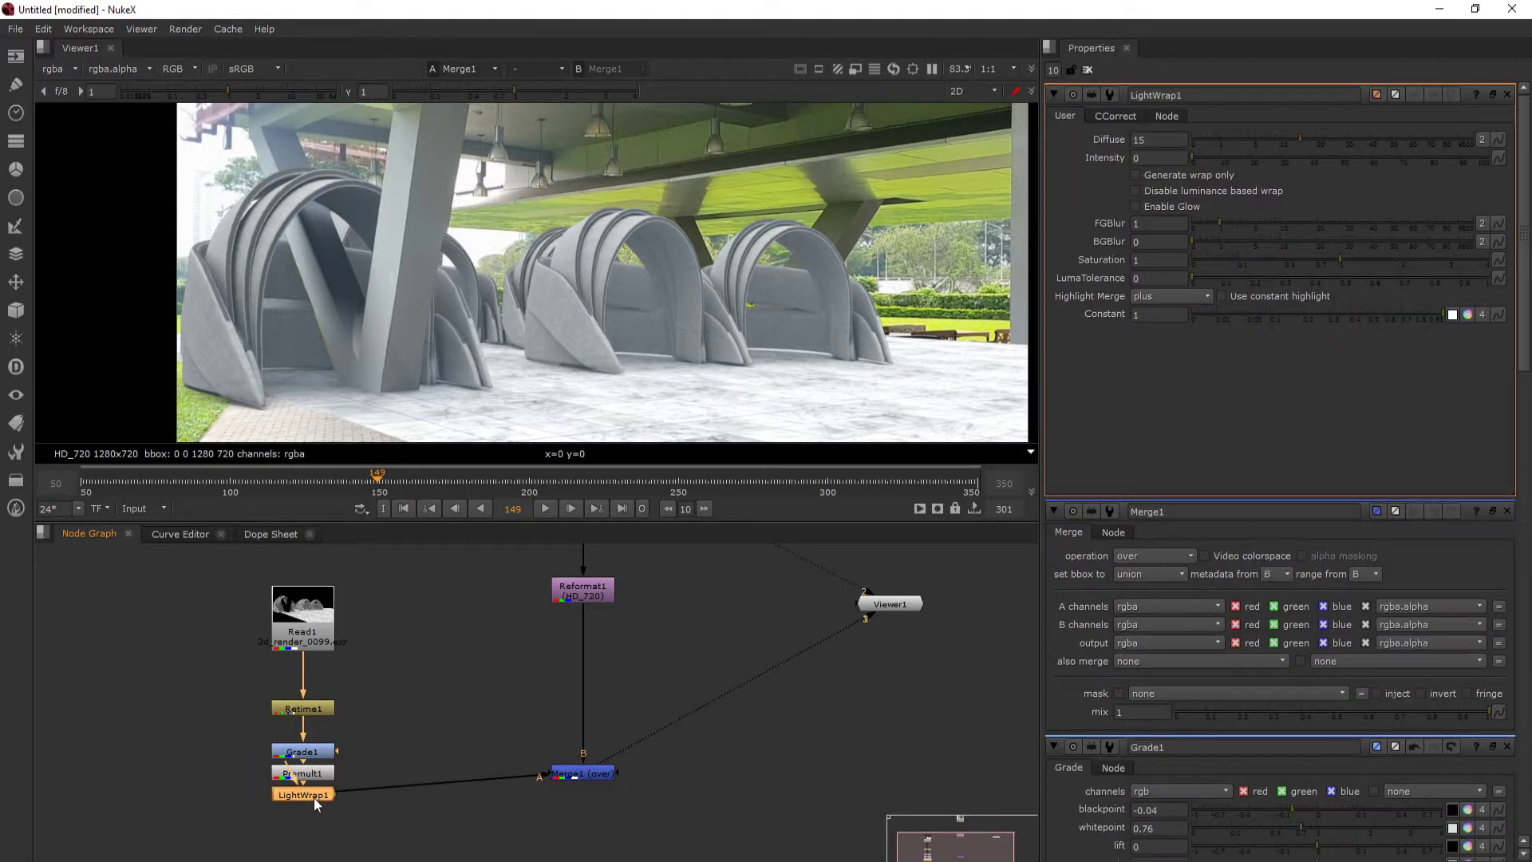
- Connect the LightWrap node's background input to the Reformat node and align the Merge node level with LightWrap
scroll(375, 742, down, 3)
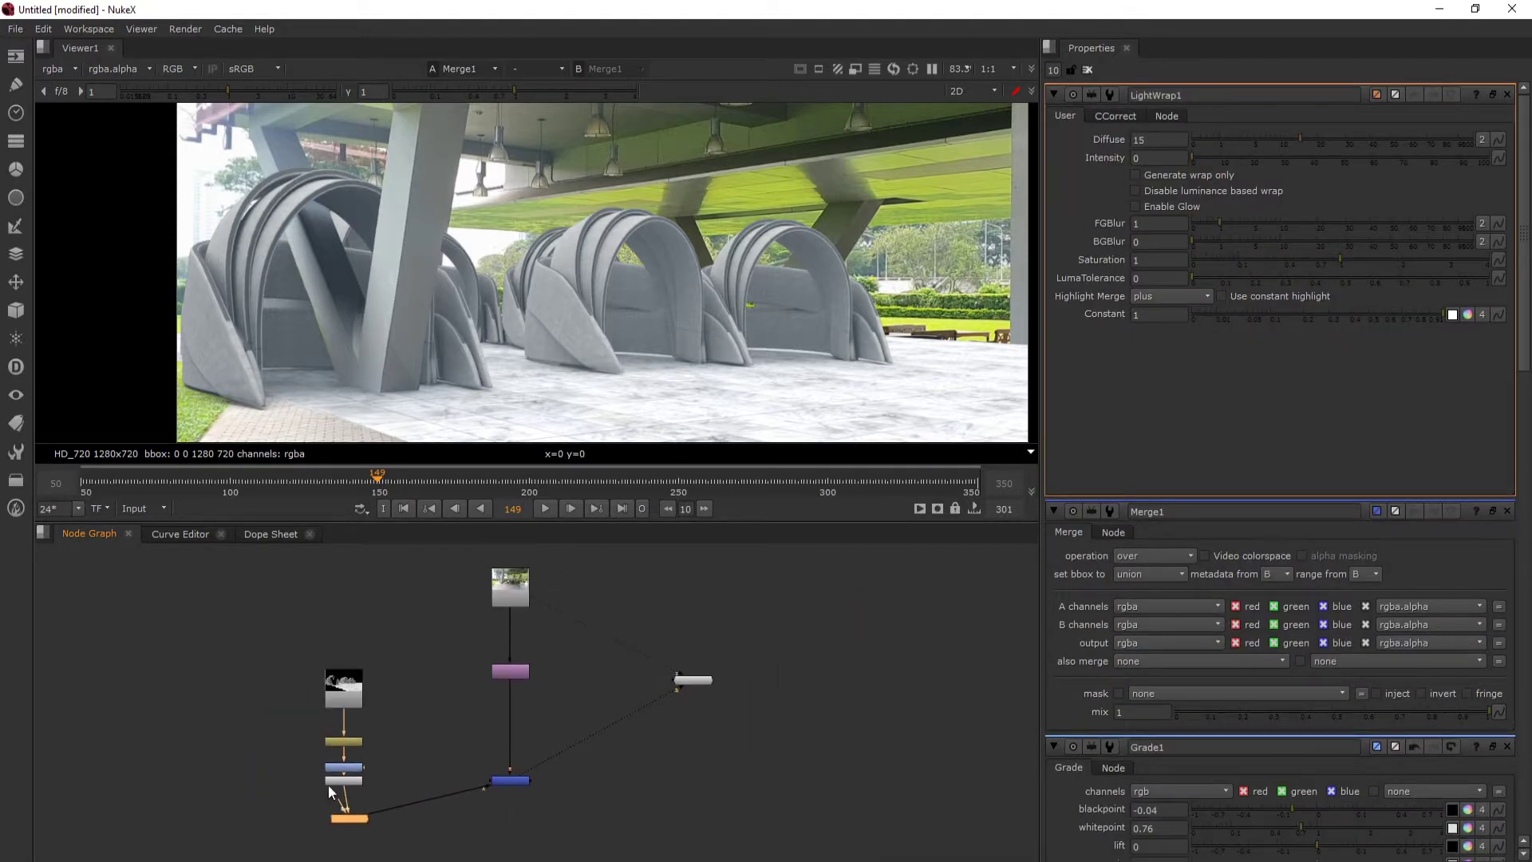
drag(342, 802, 499, 671)
drag(509, 781, 505, 819)
- Set the LightWrap intensity to 1 and check the light wrapping around the arch edges
scroll(252, 204, up, 1)
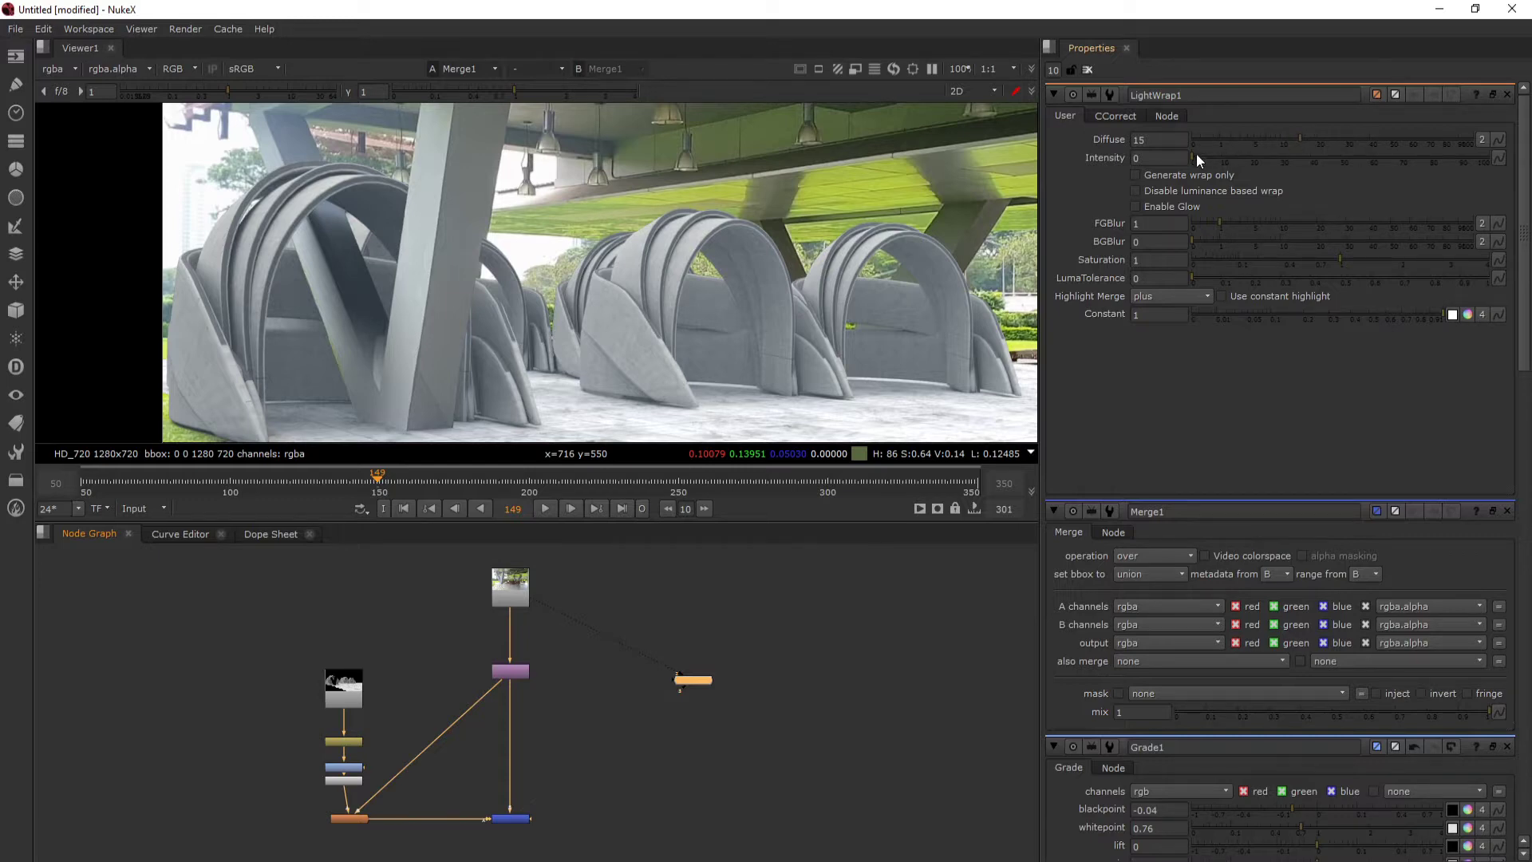
mouse_move(1195, 154)
mouse_down()
mouse_move(1218, 156)
mouse_move(1172, 164)
mouse_move(1484, 167)
mouse_move(1101, 171)
mouse_move(1194, 166)
mouse_up()
drag(435, 335, 479, 286)
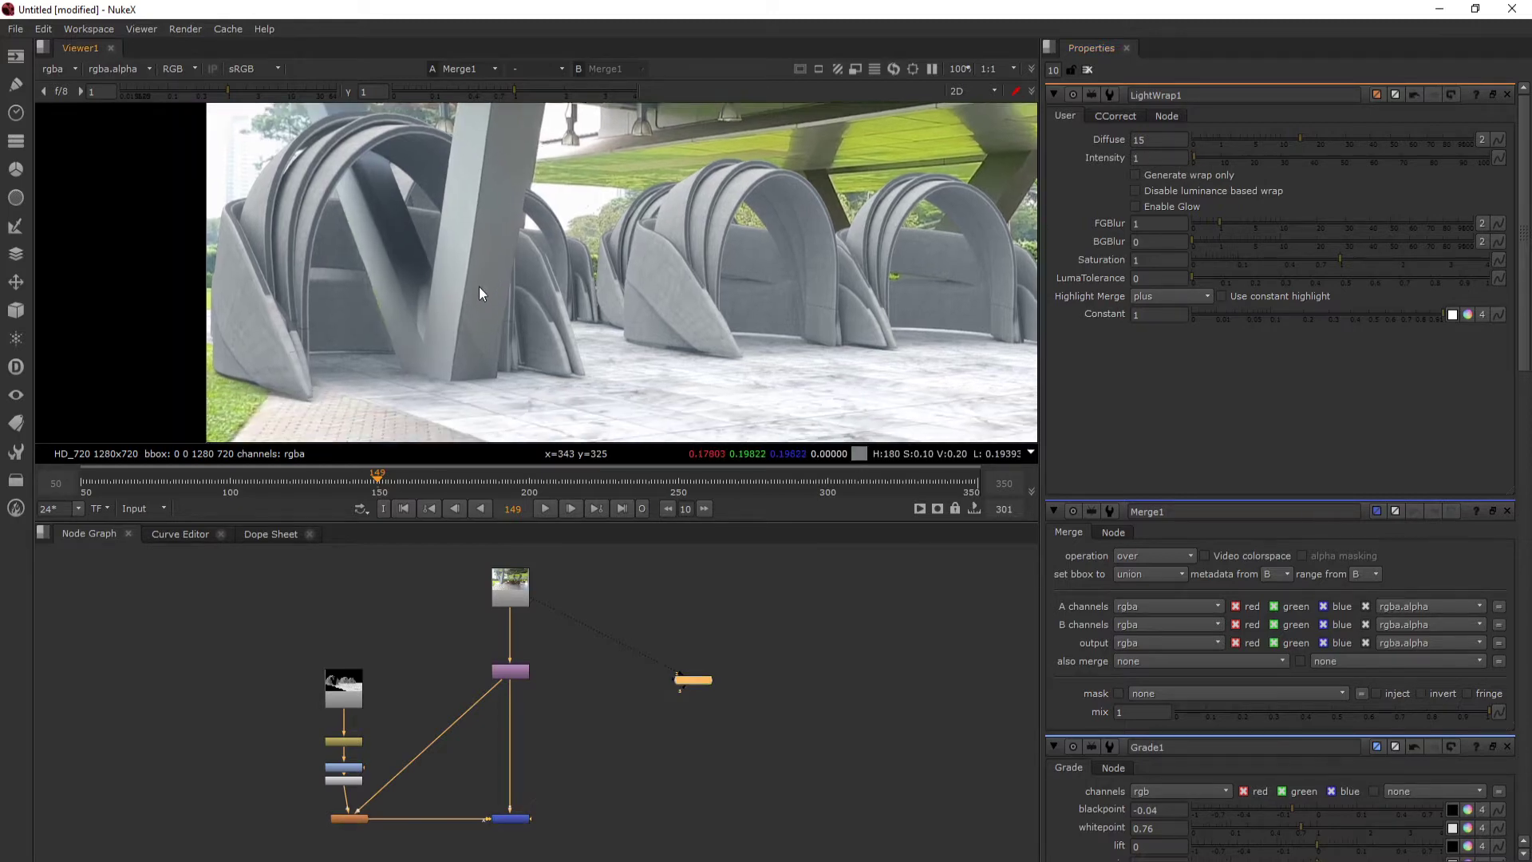
scroll(319, 231, up, 2)
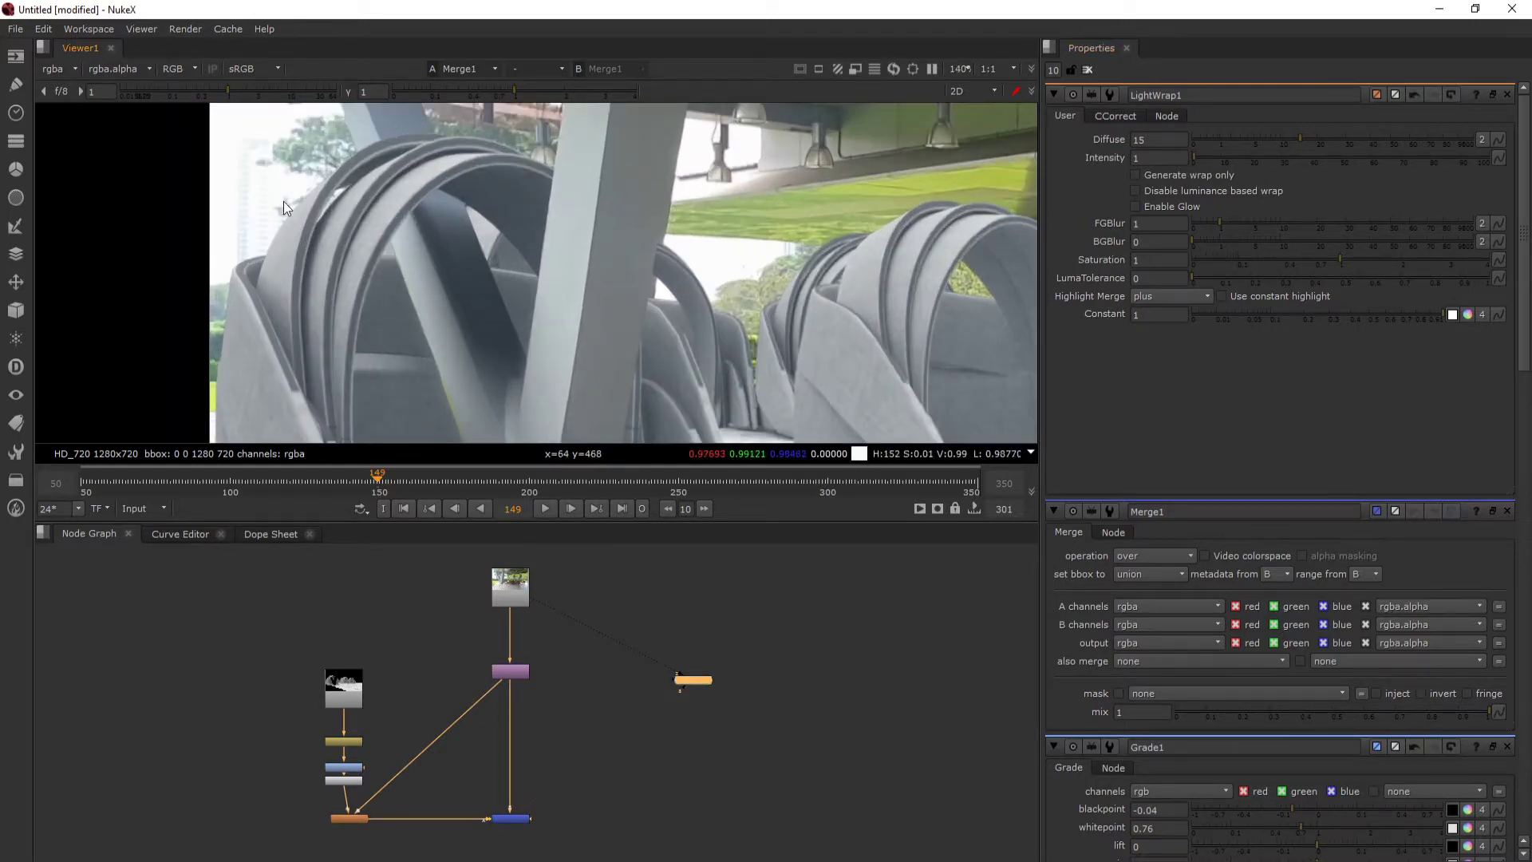
- Set the LightWrap diffuse to 17 and review the arches in the composite
mouse_move(1301, 136)
mouse_down()
mouse_move(1395, 136)
mouse_move(1195, 136)
mouse_move(1465, 131)
mouse_move(1274, 118)
mouse_move(1338, 117)
mouse_move(1308, 115)
mouse_up()
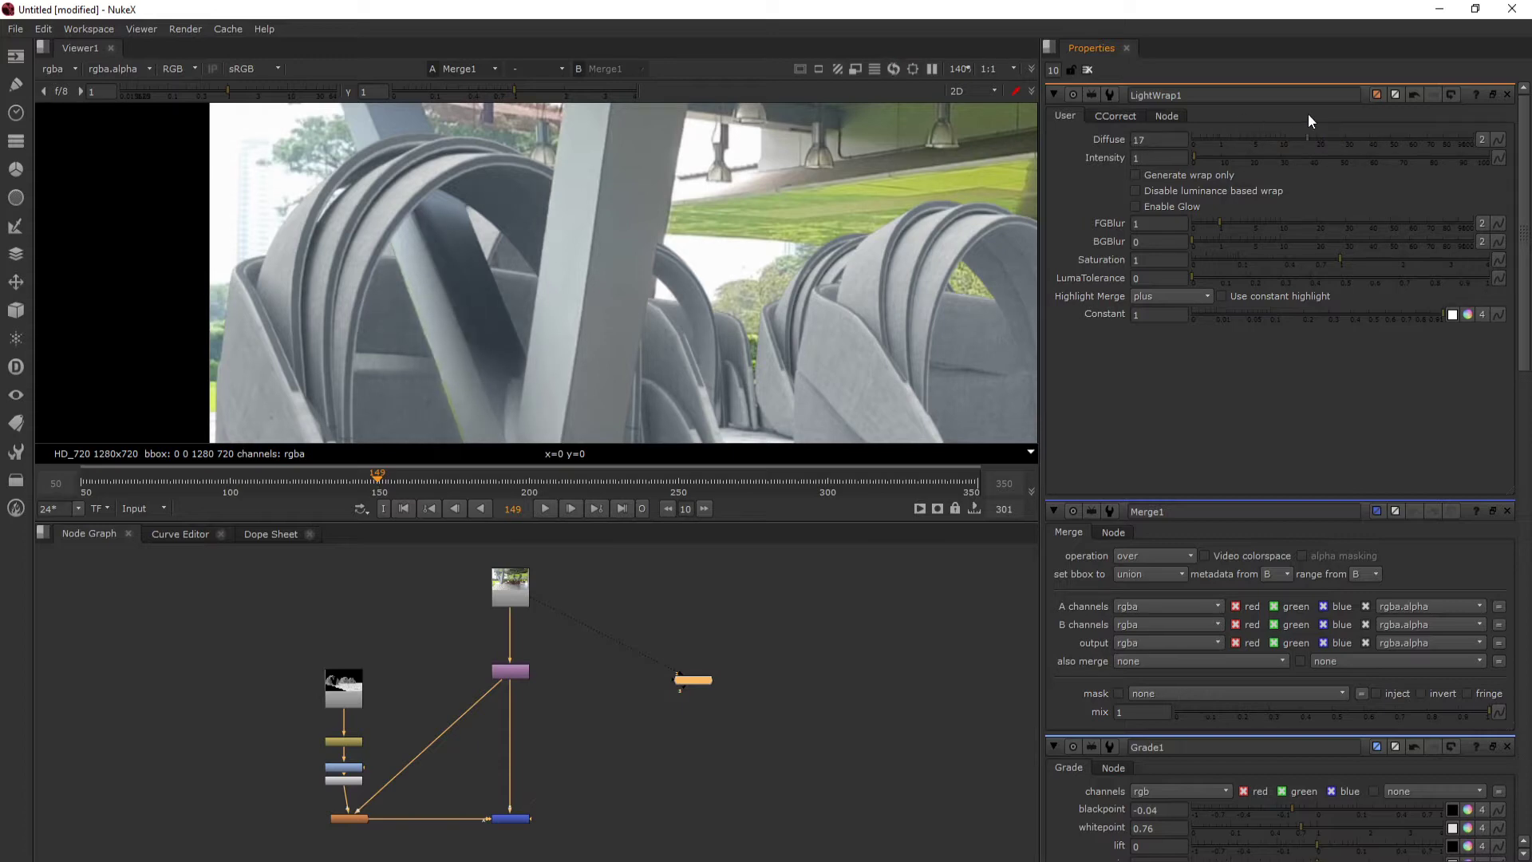
scroll(486, 193, down, 1)
drag(486, 191, 438, 182)
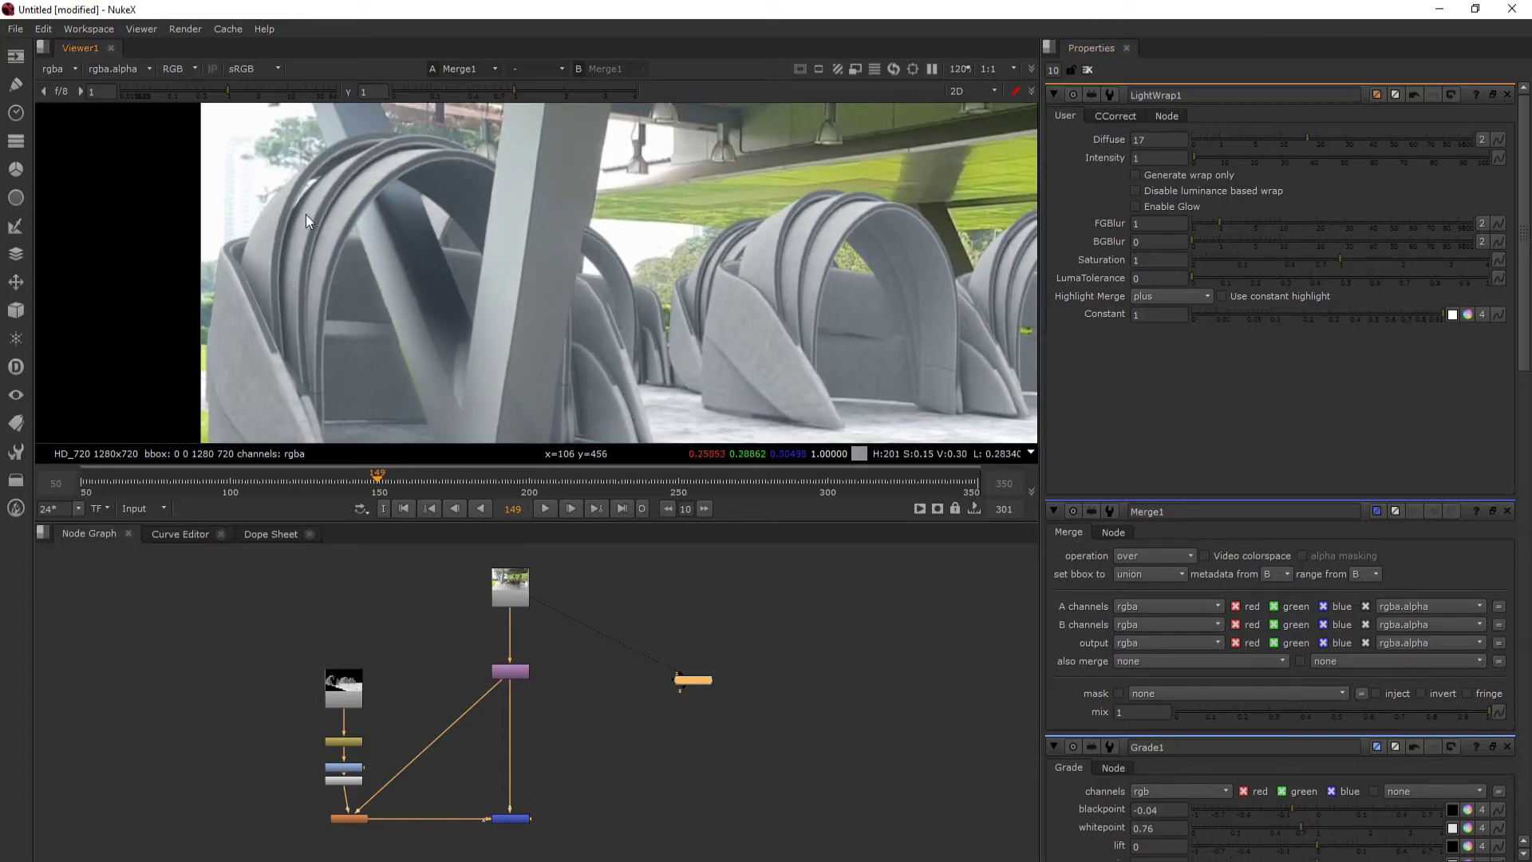
scroll(670, 302, down, 3)
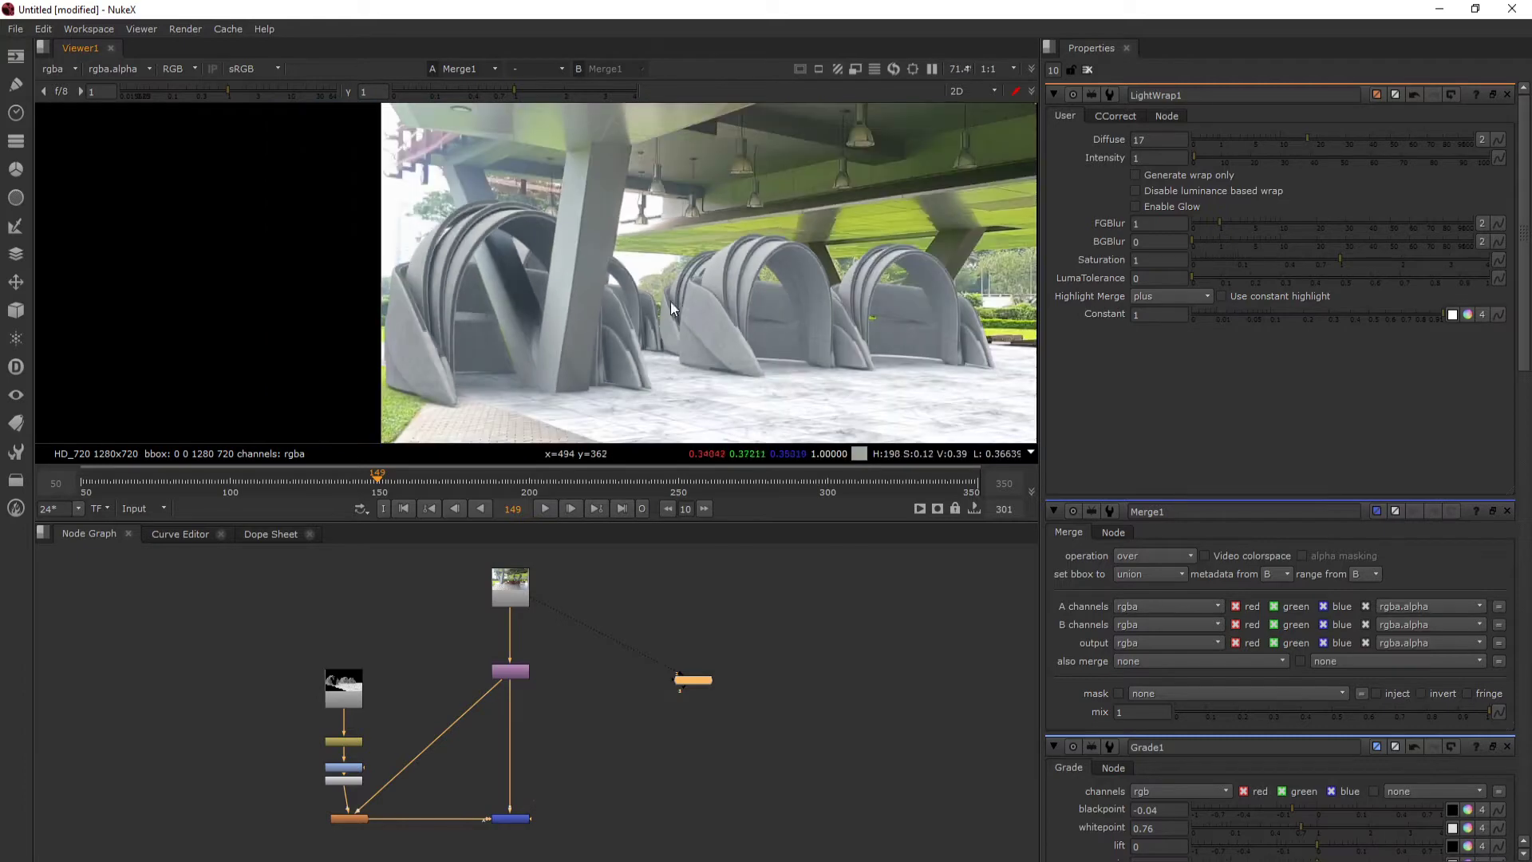
drag(524, 396, 475, 413)
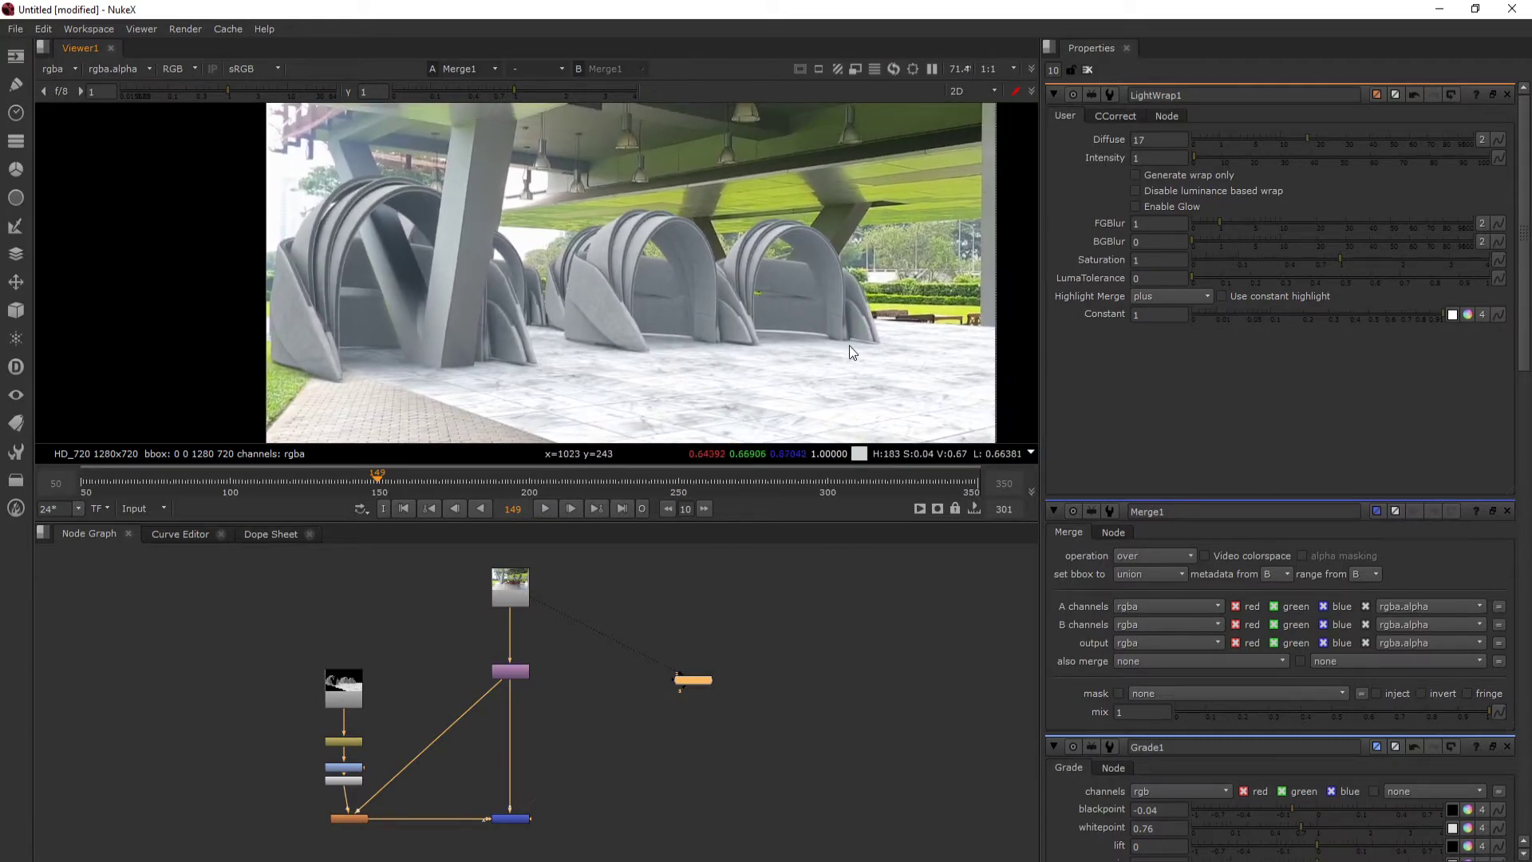
- Tidy the node graph by aligning LightWrap beneath the render branch and spacing out the Grade and Premult nodes
mouse_move(519, 822)
mouse_down()
mouse_move(516, 804)
mouse_move(519, 820)
mouse_up()
drag(541, 783, 581, 658)
scroll(541, 691, up, 4)
drag(268, 694, 248, 694)
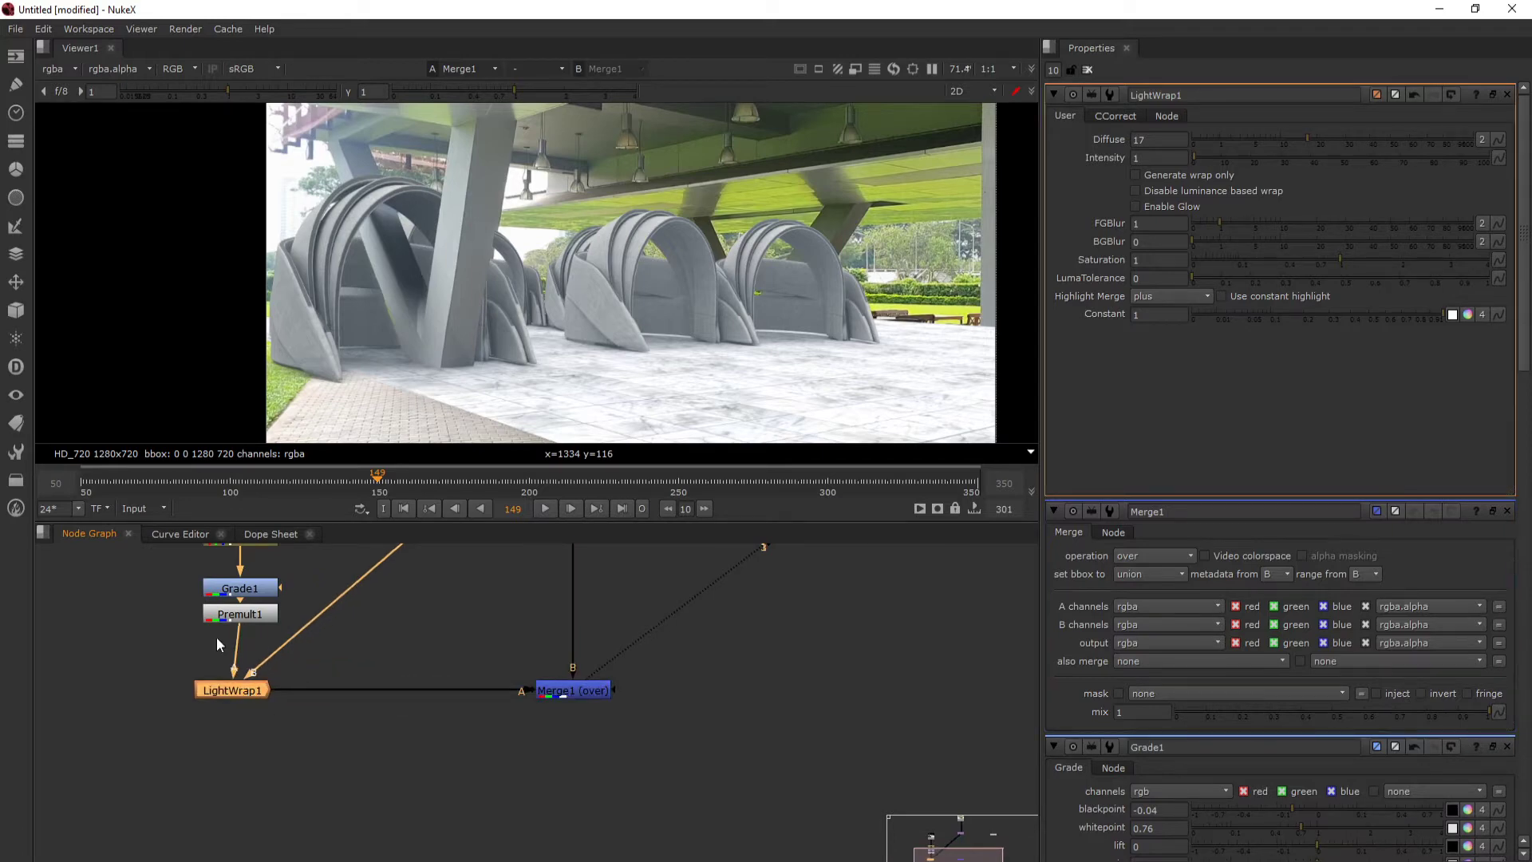
drag(255, 641, 247, 694)
drag(240, 746, 249, 746)
drag(242, 643, 241, 630)
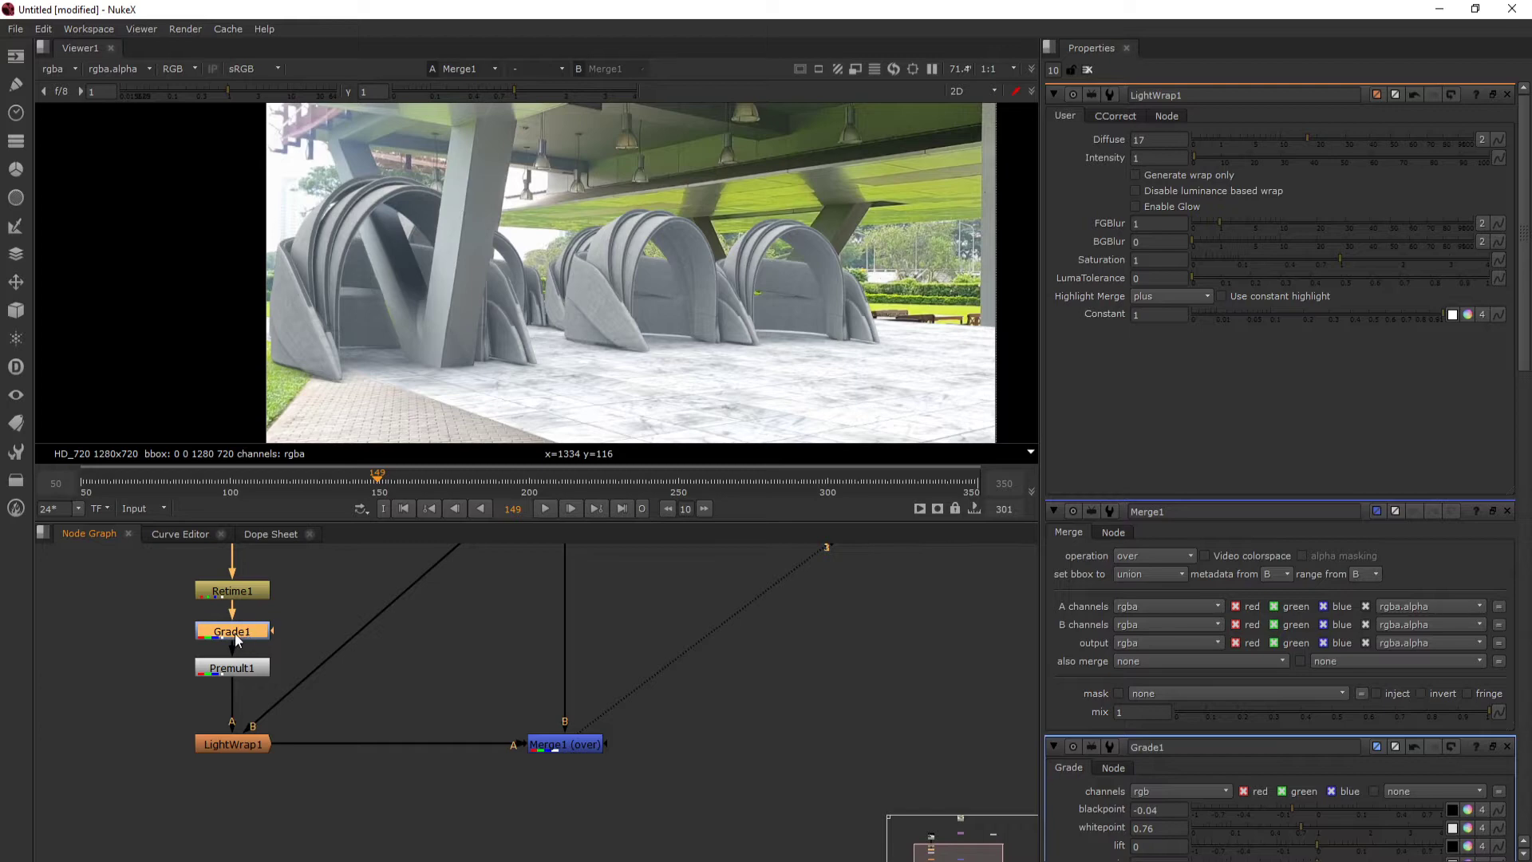
- Insert a ColorCorrect node between Premult1 and LightWrap1 and line it up with the render branch
click(244, 746)
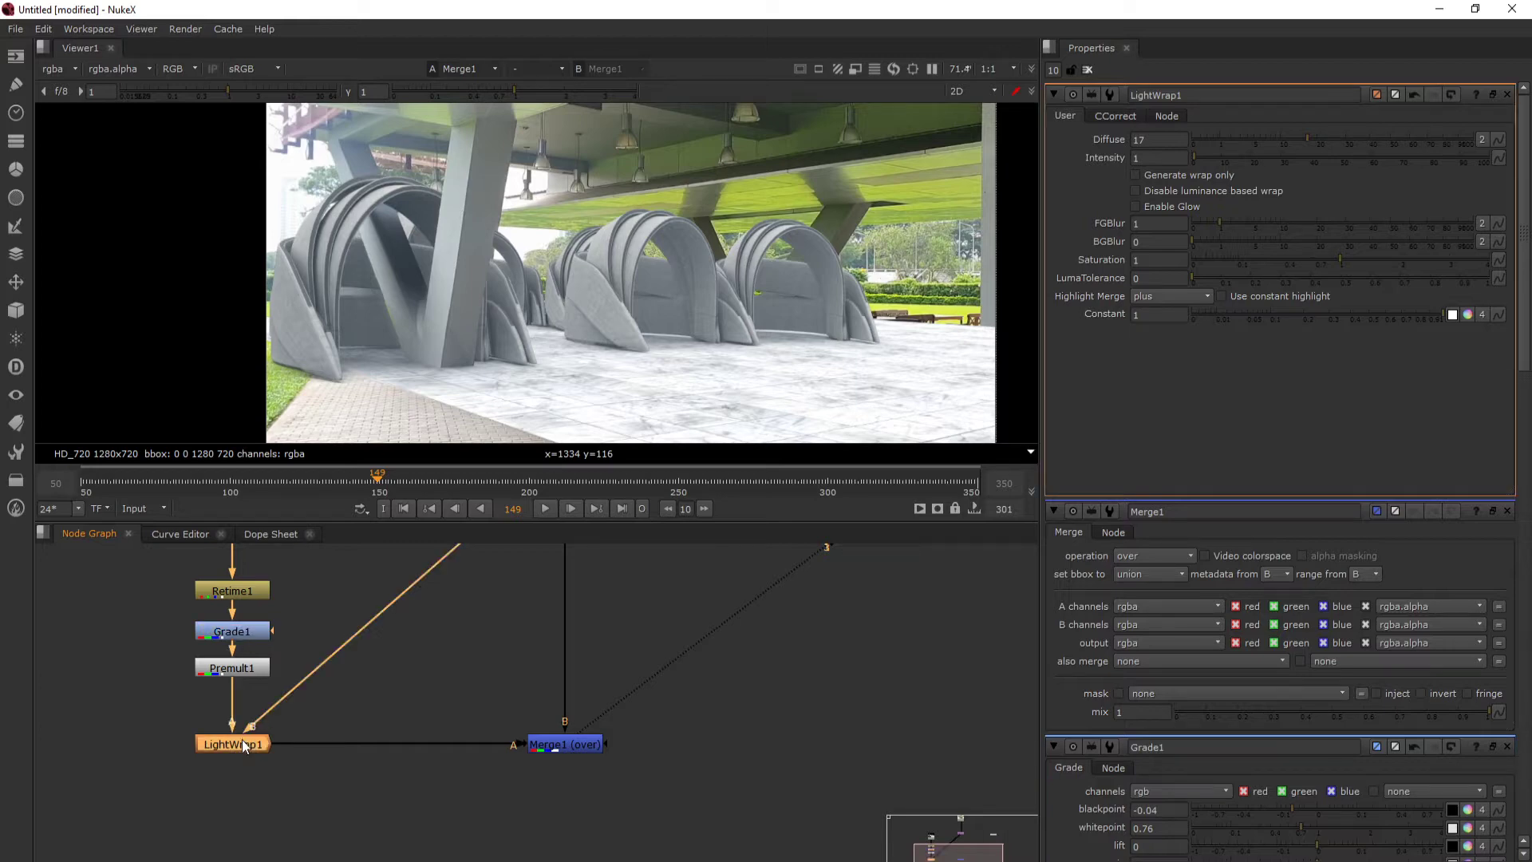
click(243, 670)
key(c)
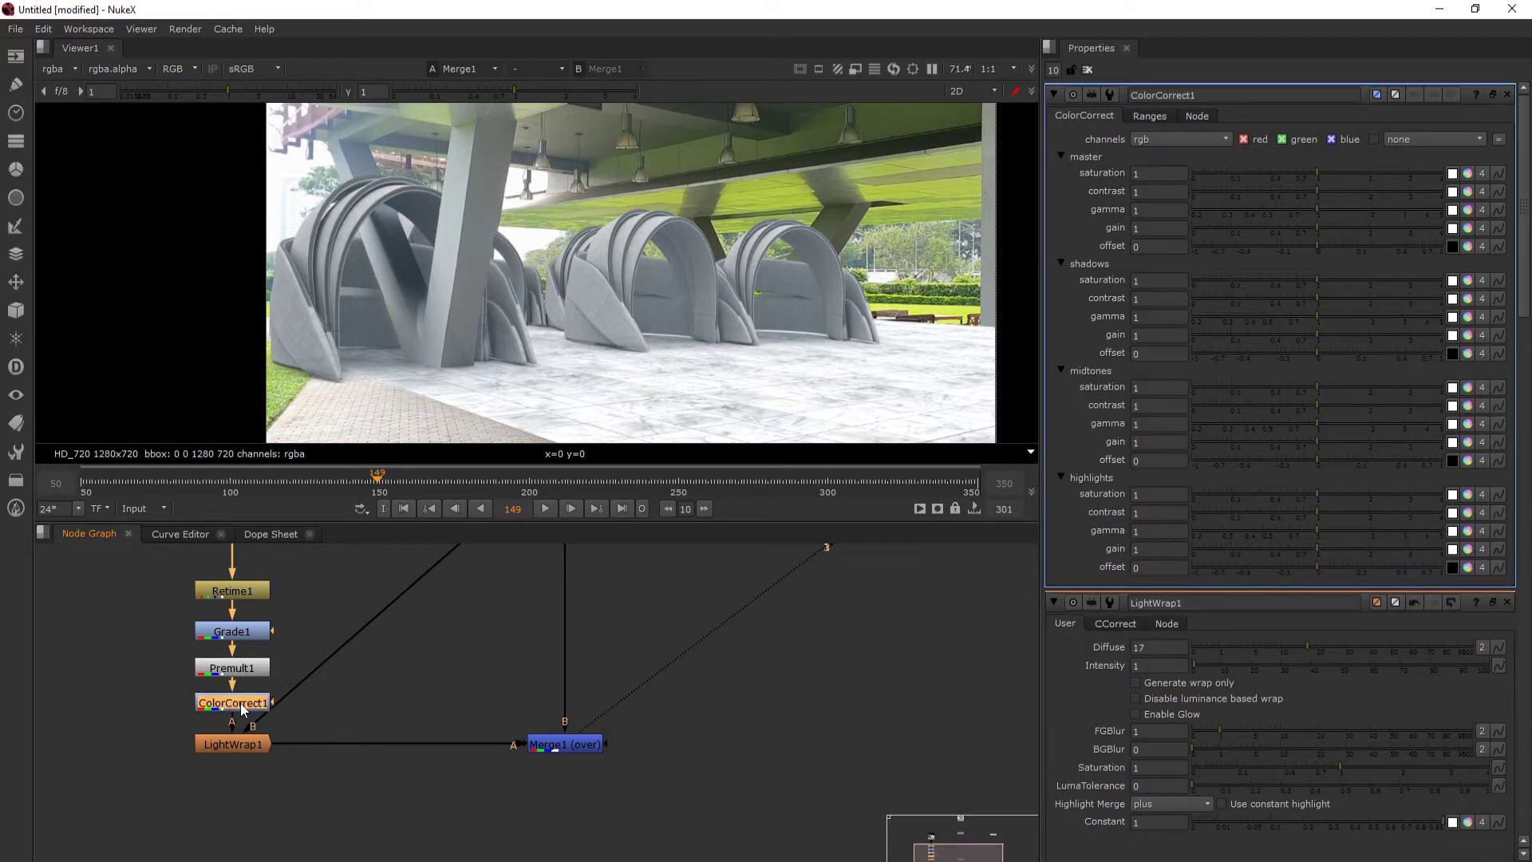
drag(229, 703, 237, 703)
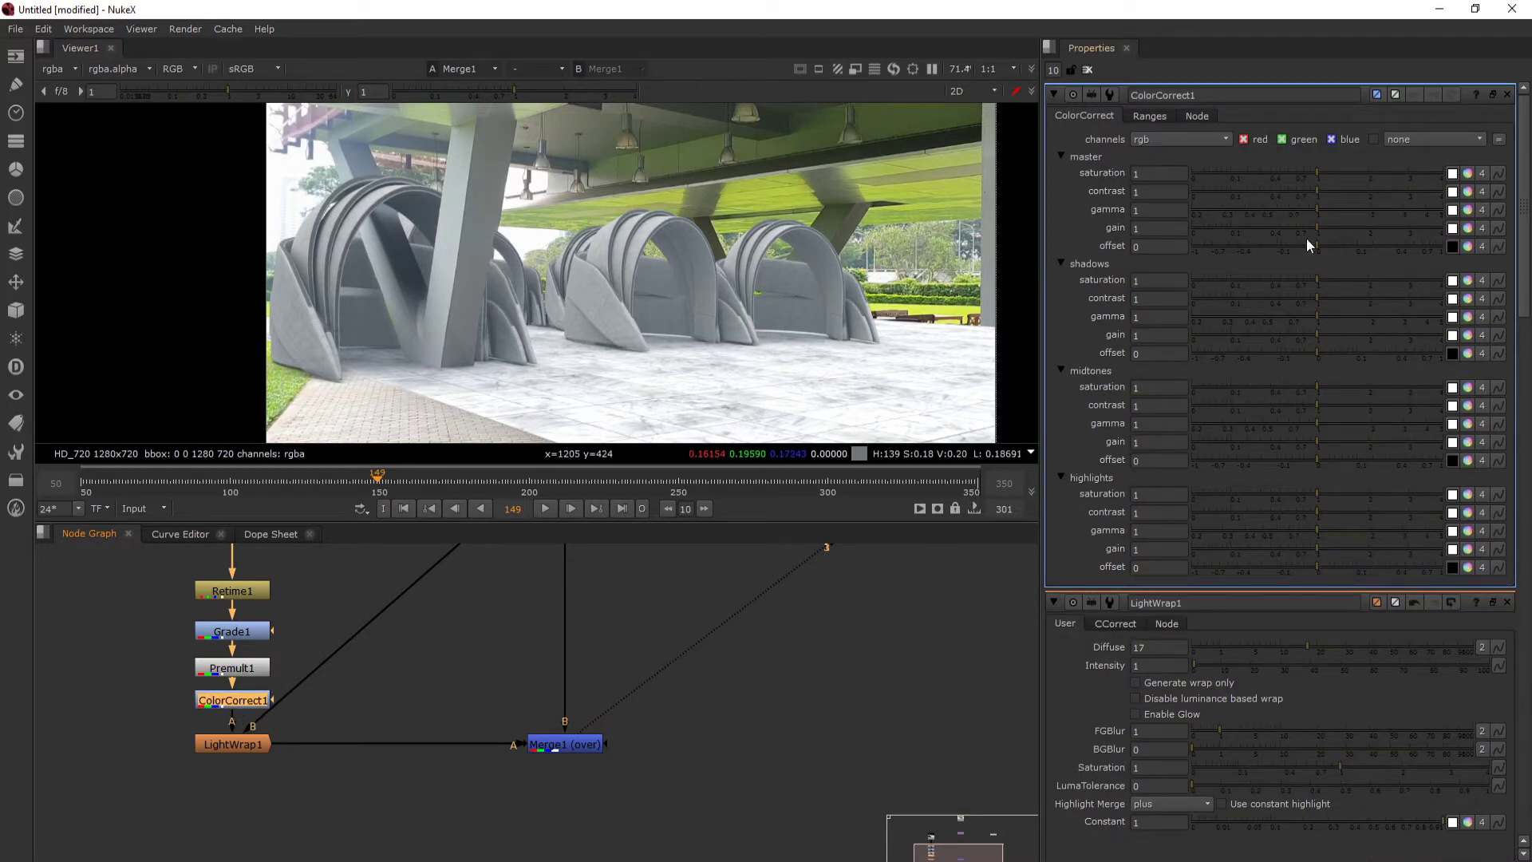
- Try a master saturation of 0 on the ColorCorrect node, then return it to 1
drag(1314, 170, 1145, 157)
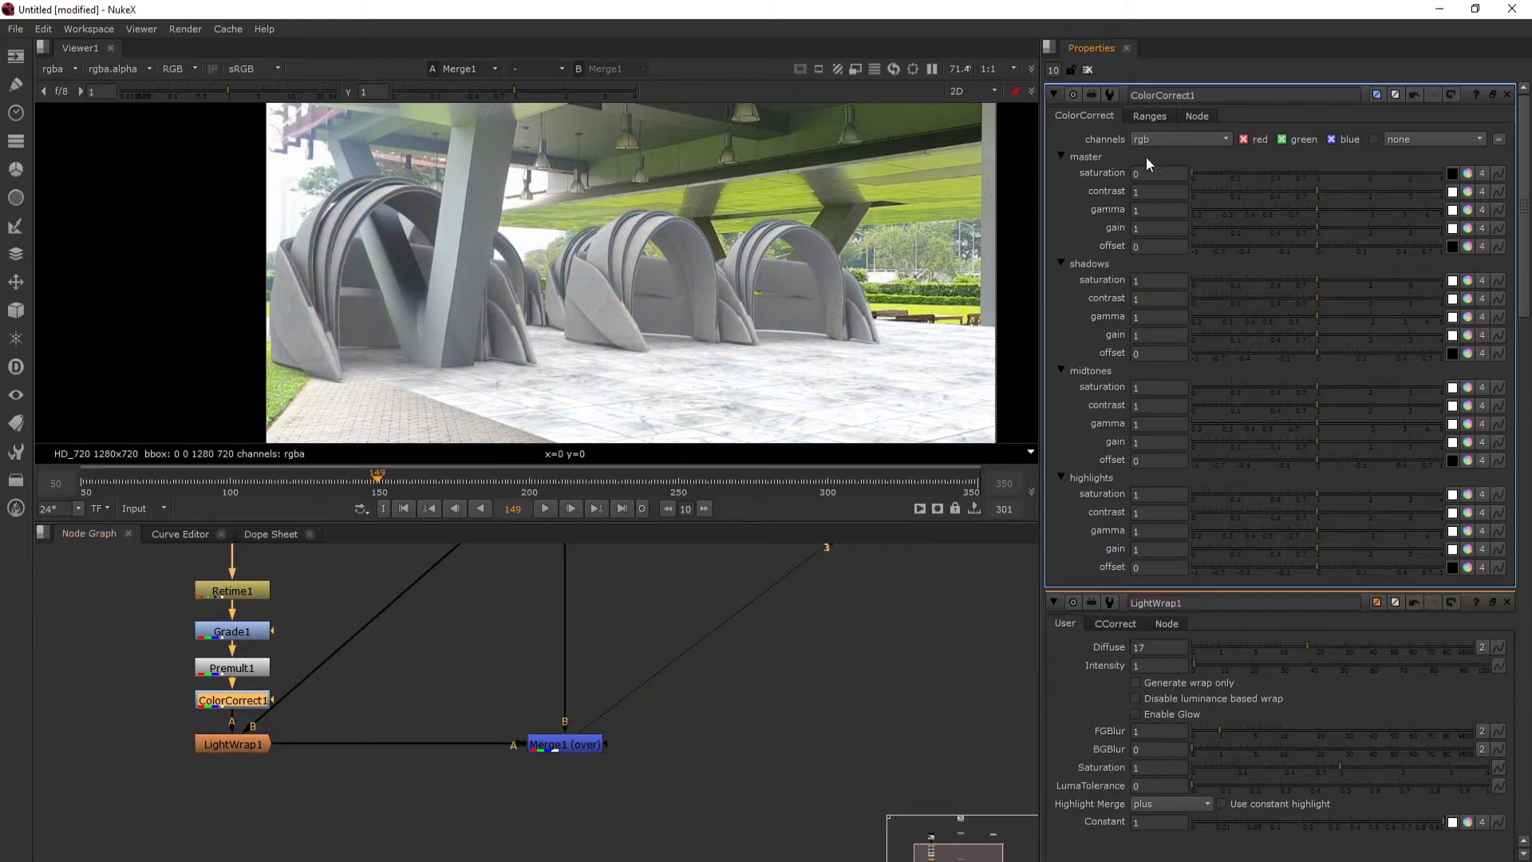
drag(1285, 156, 1317, 169)
- Line up the Grade1 node vertically between Retime1 and Premult1
scroll(247, 656, up, 3)
click(252, 615)
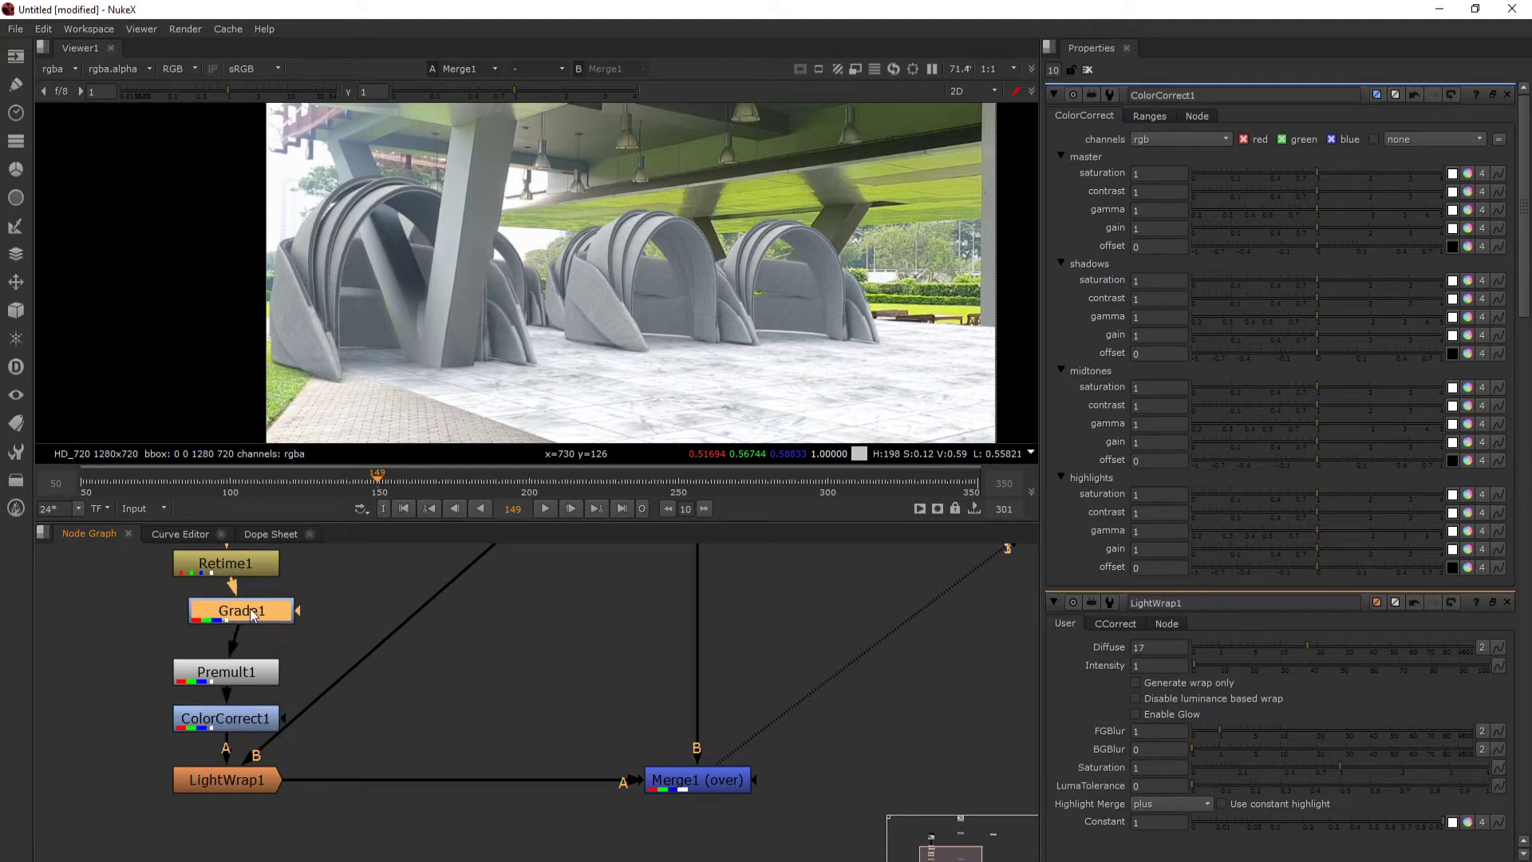
drag(252, 614, 241, 625)
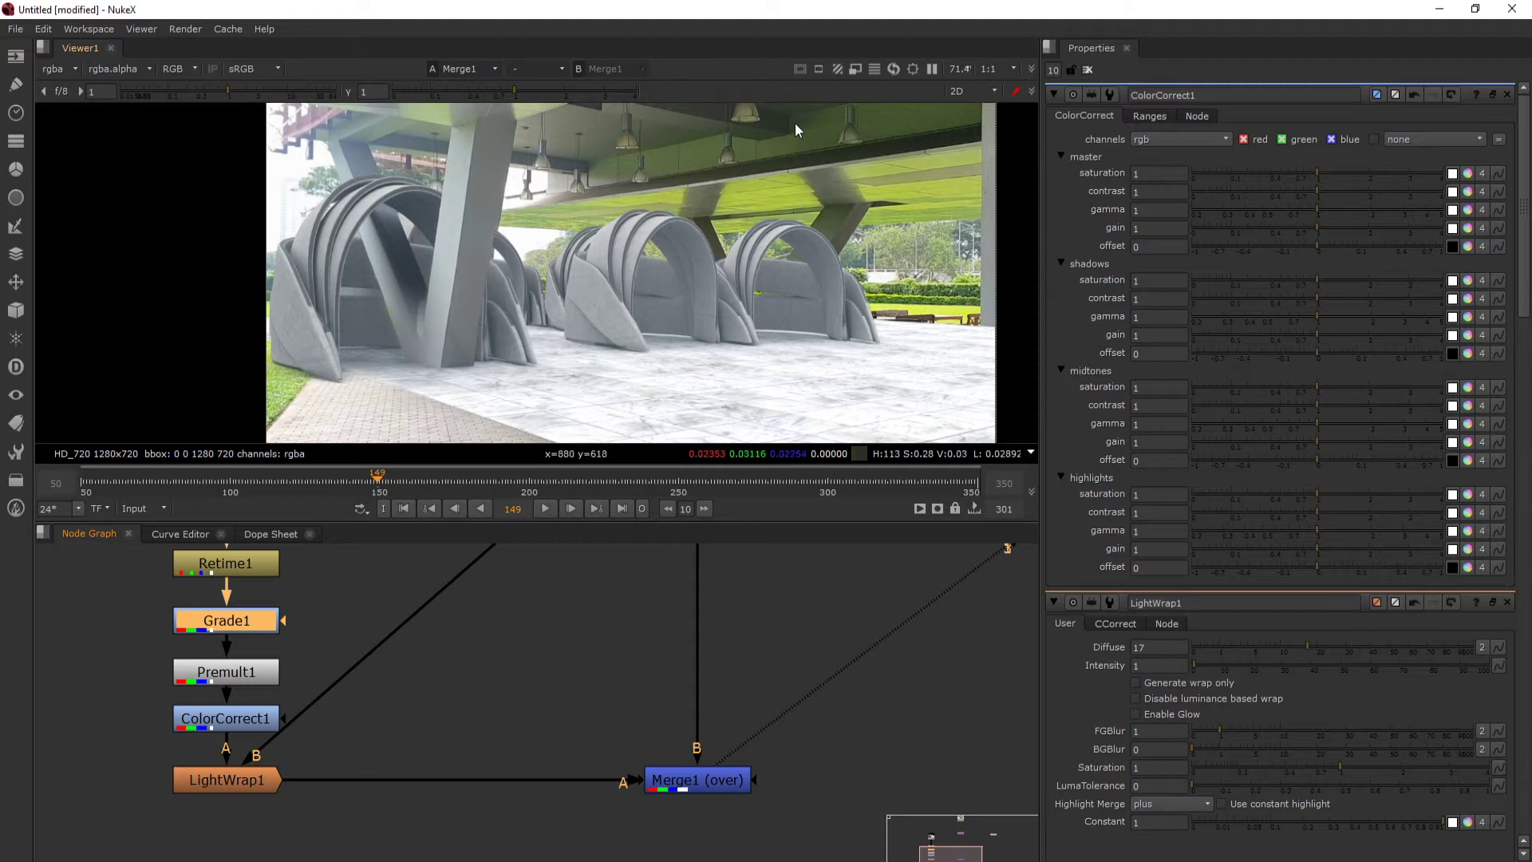
- Set the ColorCorrect node's master saturation to 1.18
click(250, 728)
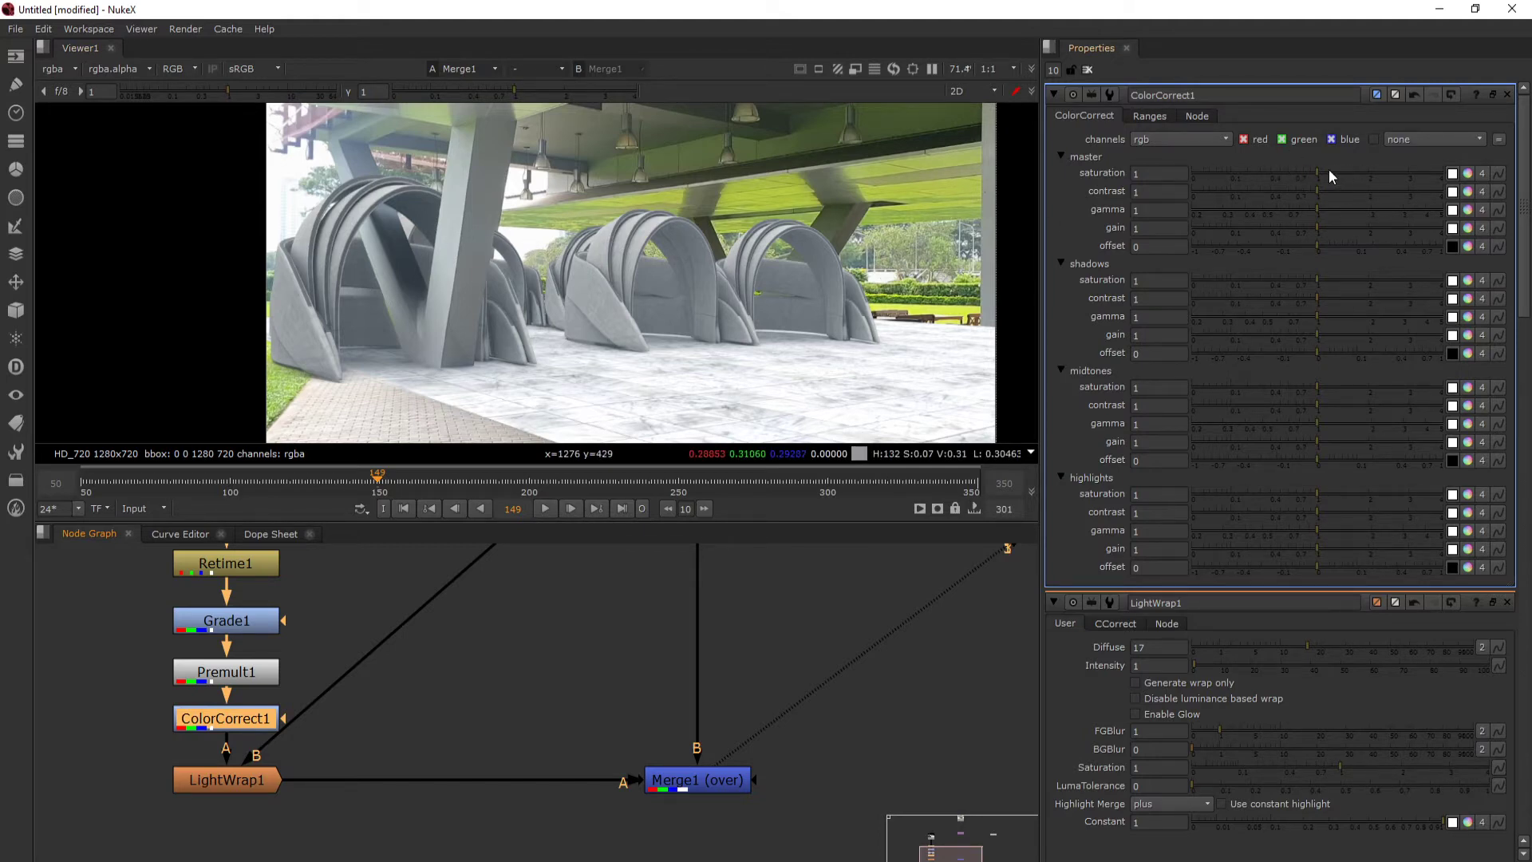
click(1291, 169)
drag(1291, 169, 1330, 169)
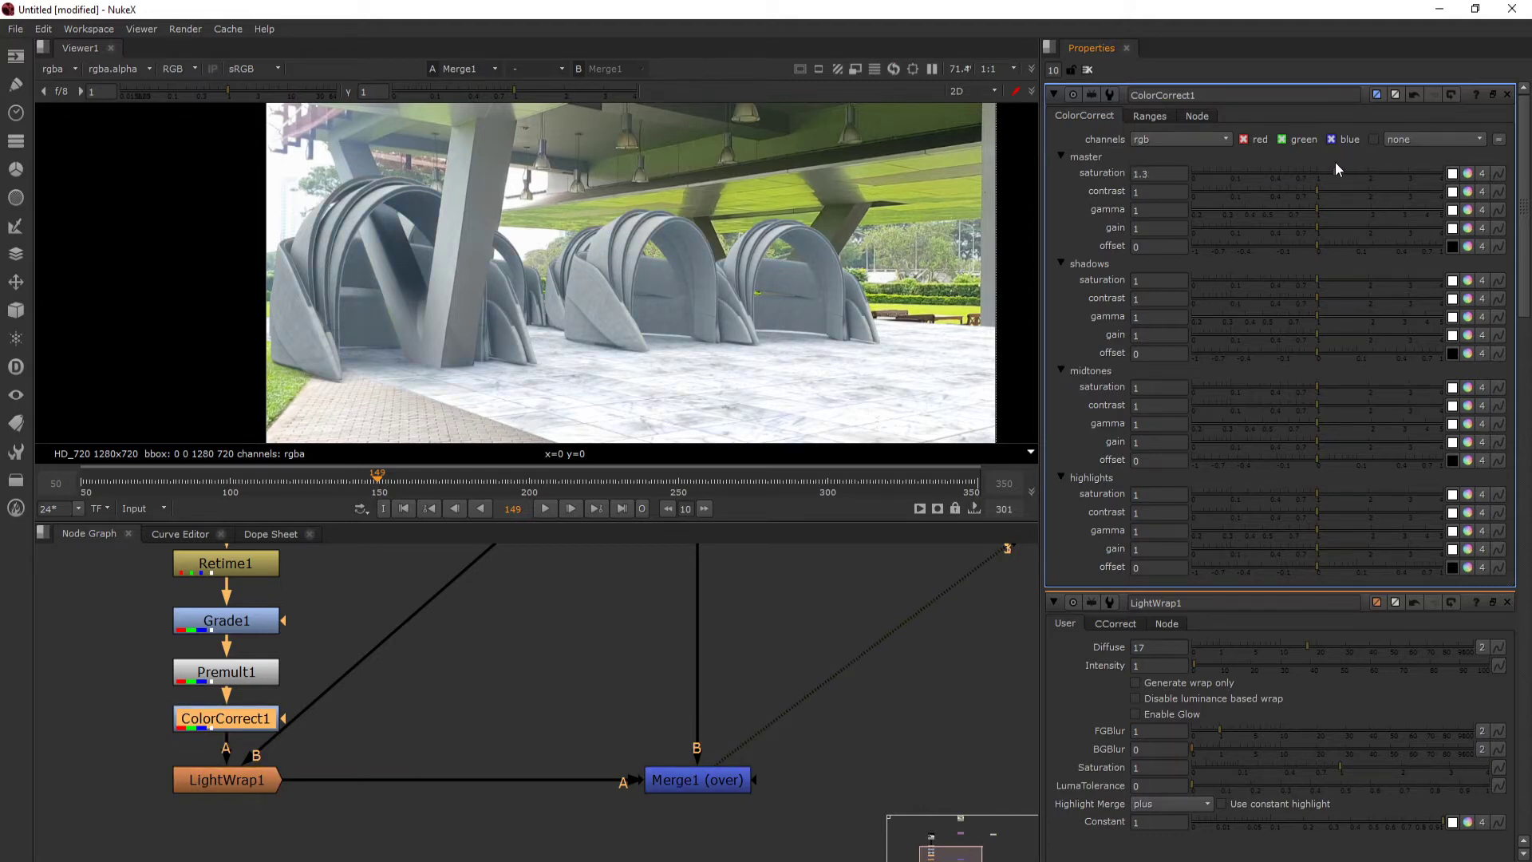
- Add a Write node after Merge1 and place it directly beneath the merge
scroll(614, 748, down, 5)
scroll(615, 747, up, 5)
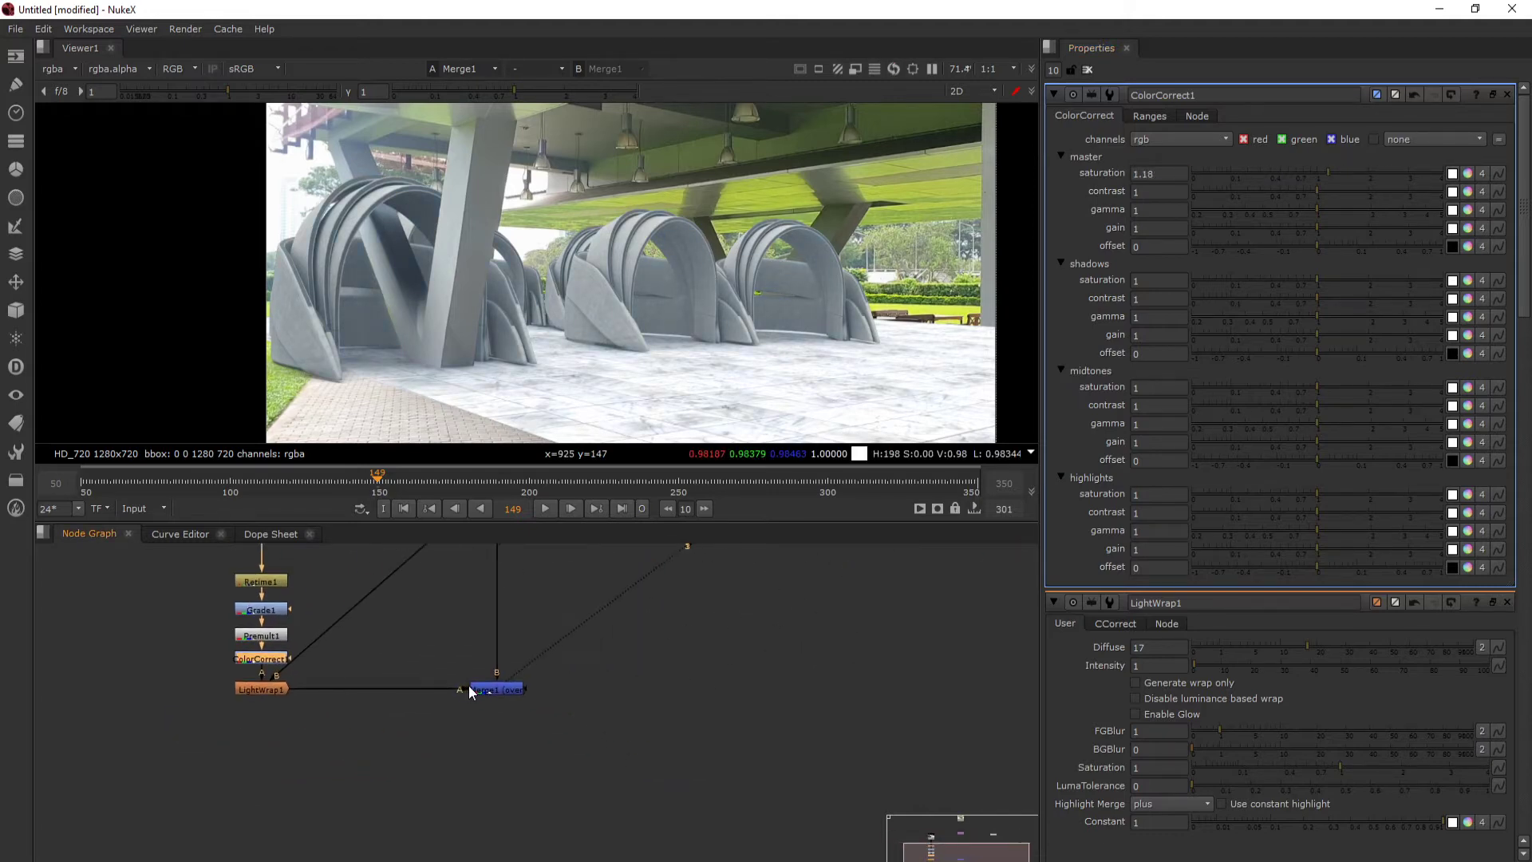
click(512, 692)
key(Tab)
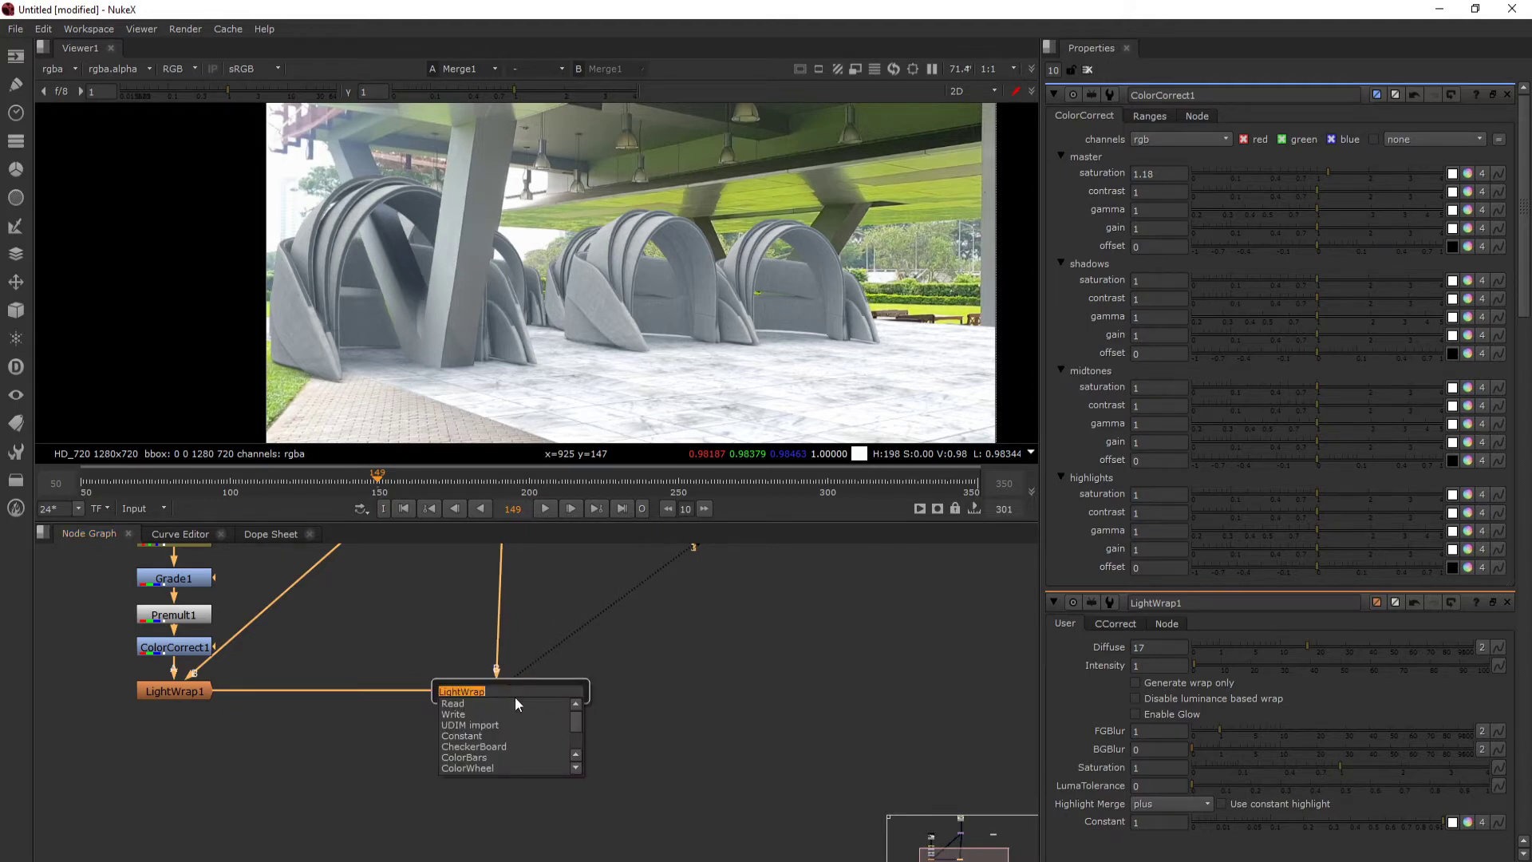
text(wr)
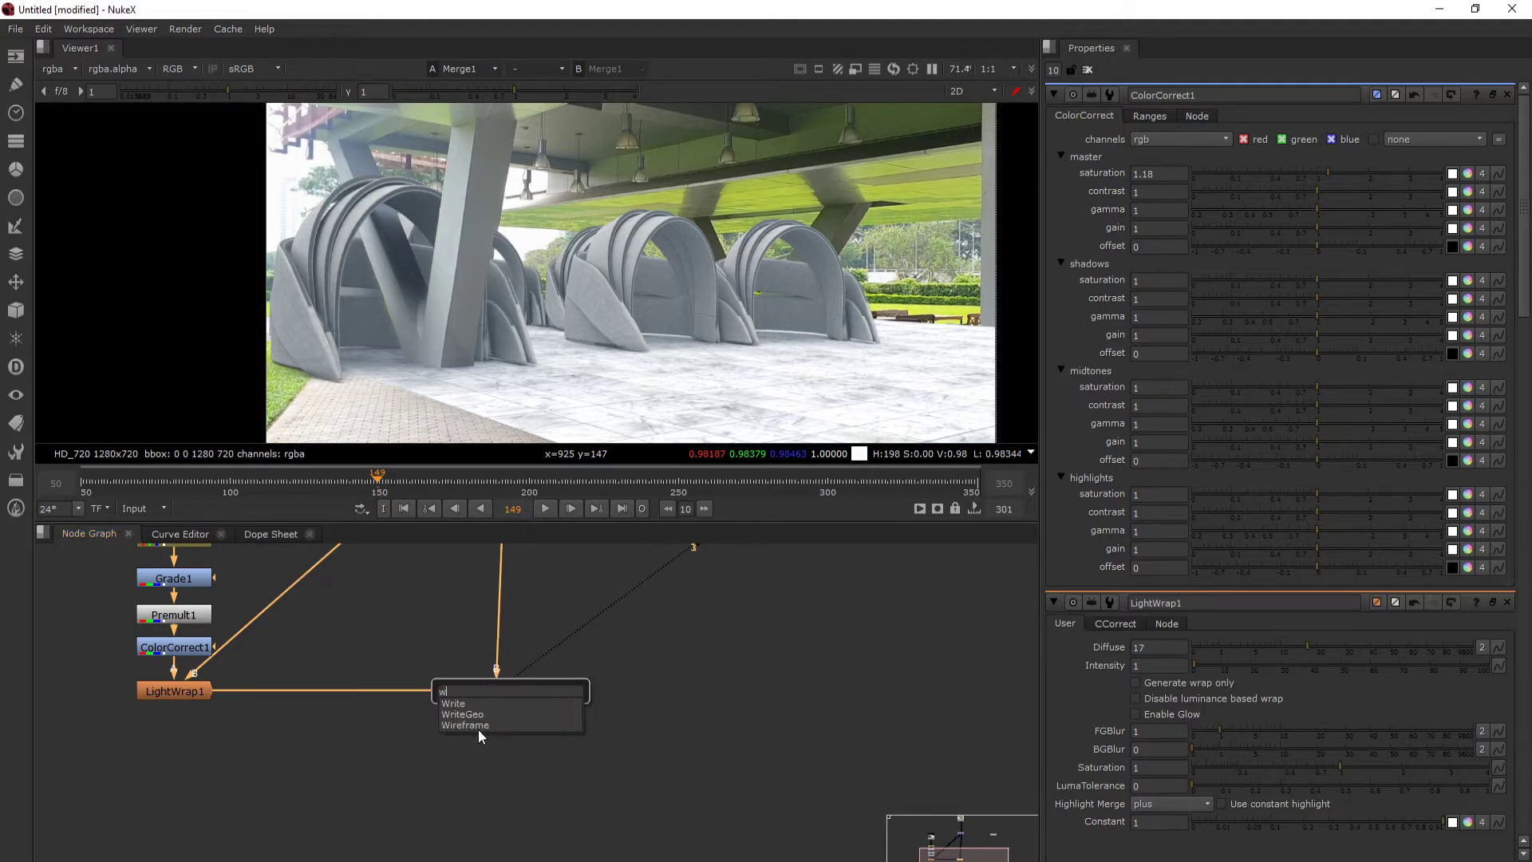
click(468, 707)
drag(492, 720, 491, 751)
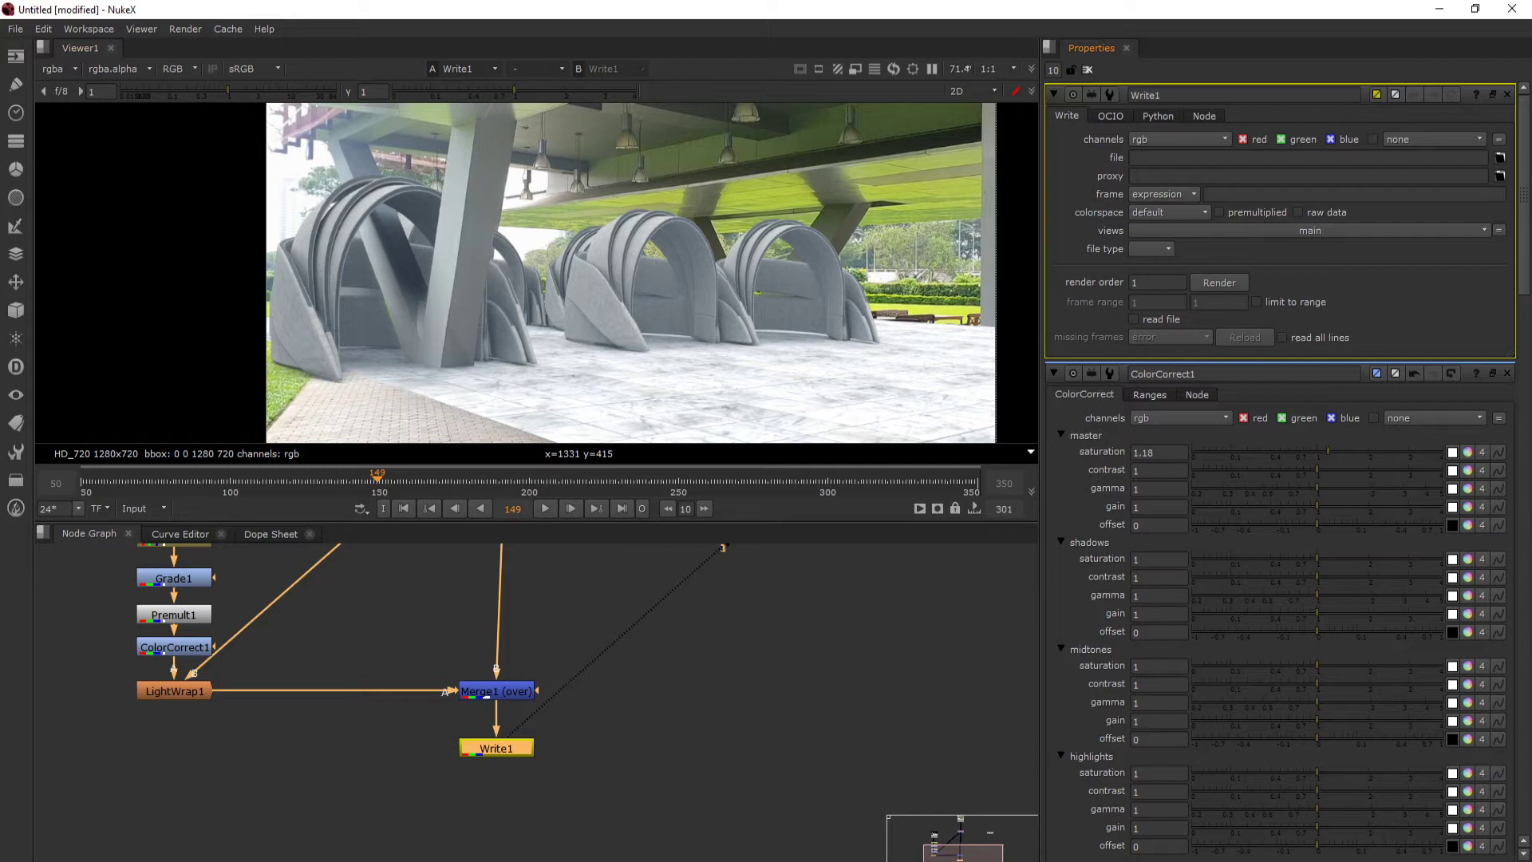
- Set the Write node's output file to final_render.mov in the Desktop project folder that contains the RENDER and Footage folders
click(1500, 158)
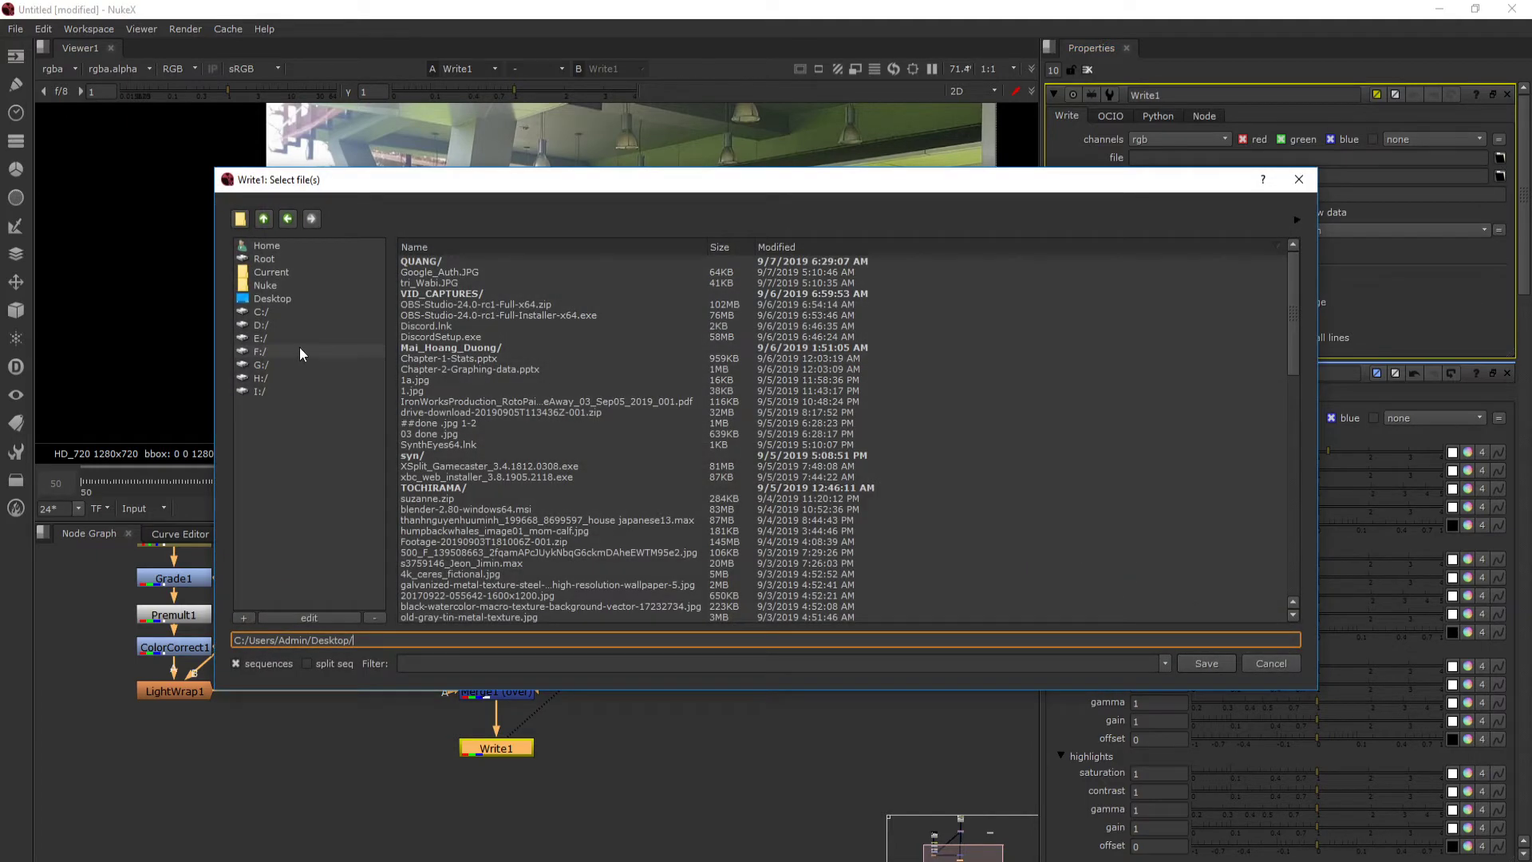
click(261, 297)
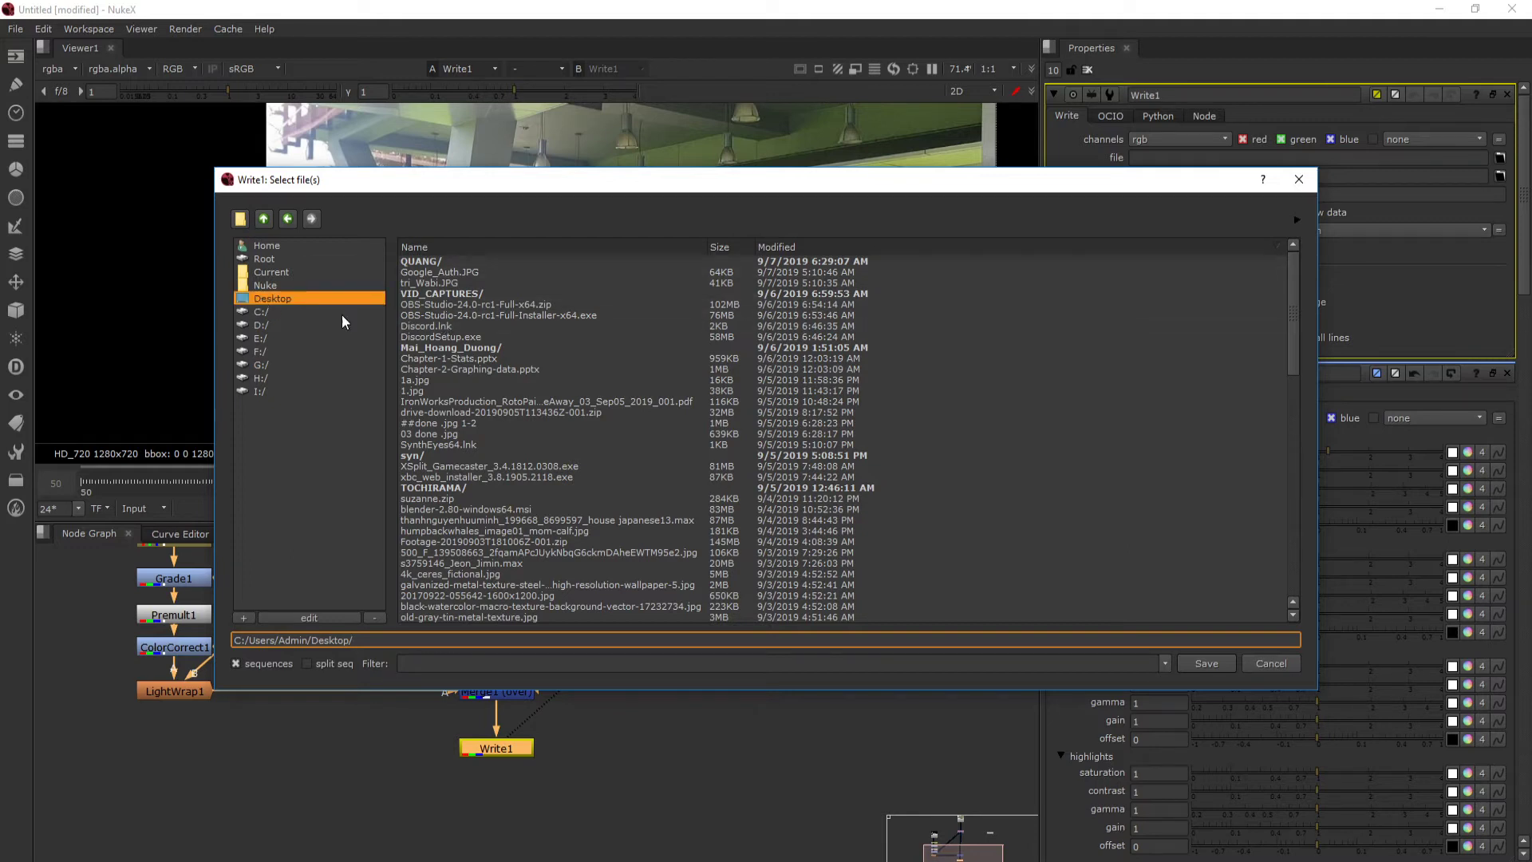
double_click(453, 264)
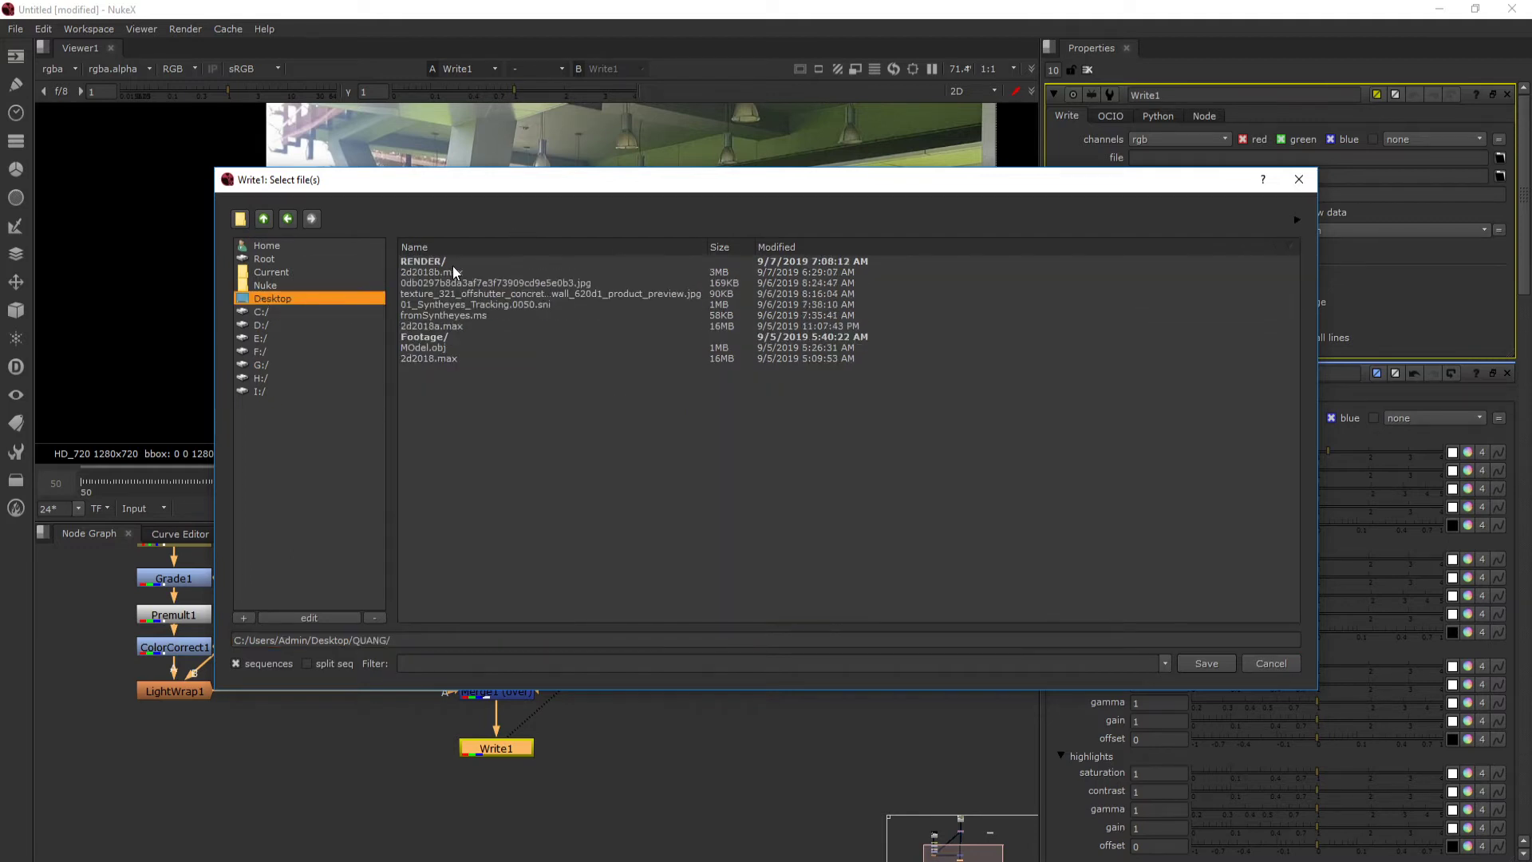
click(418, 635)
text(final_render.m)
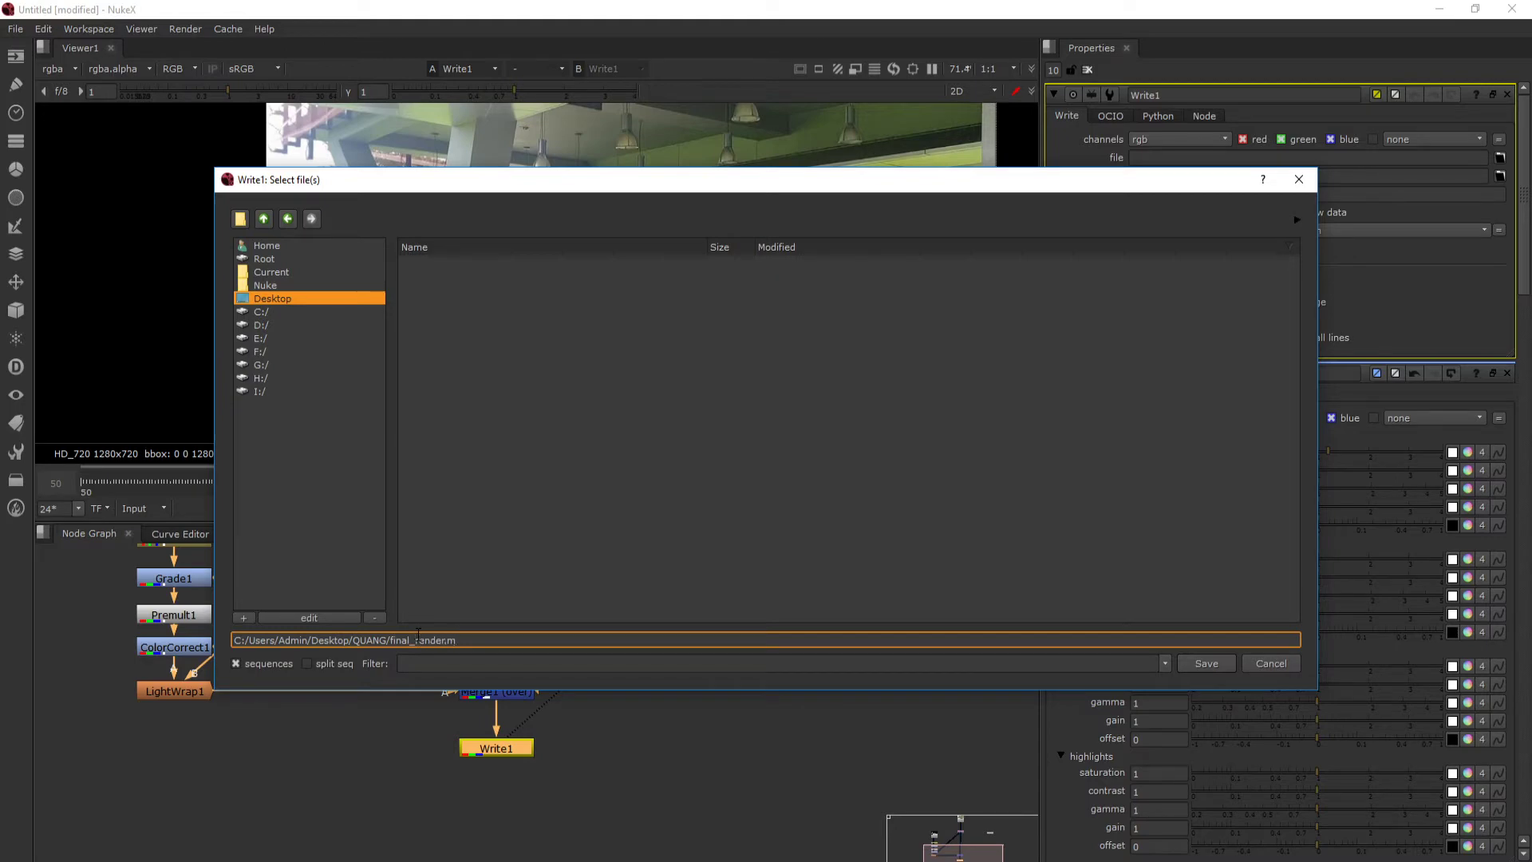
text(ov)
key(Return)
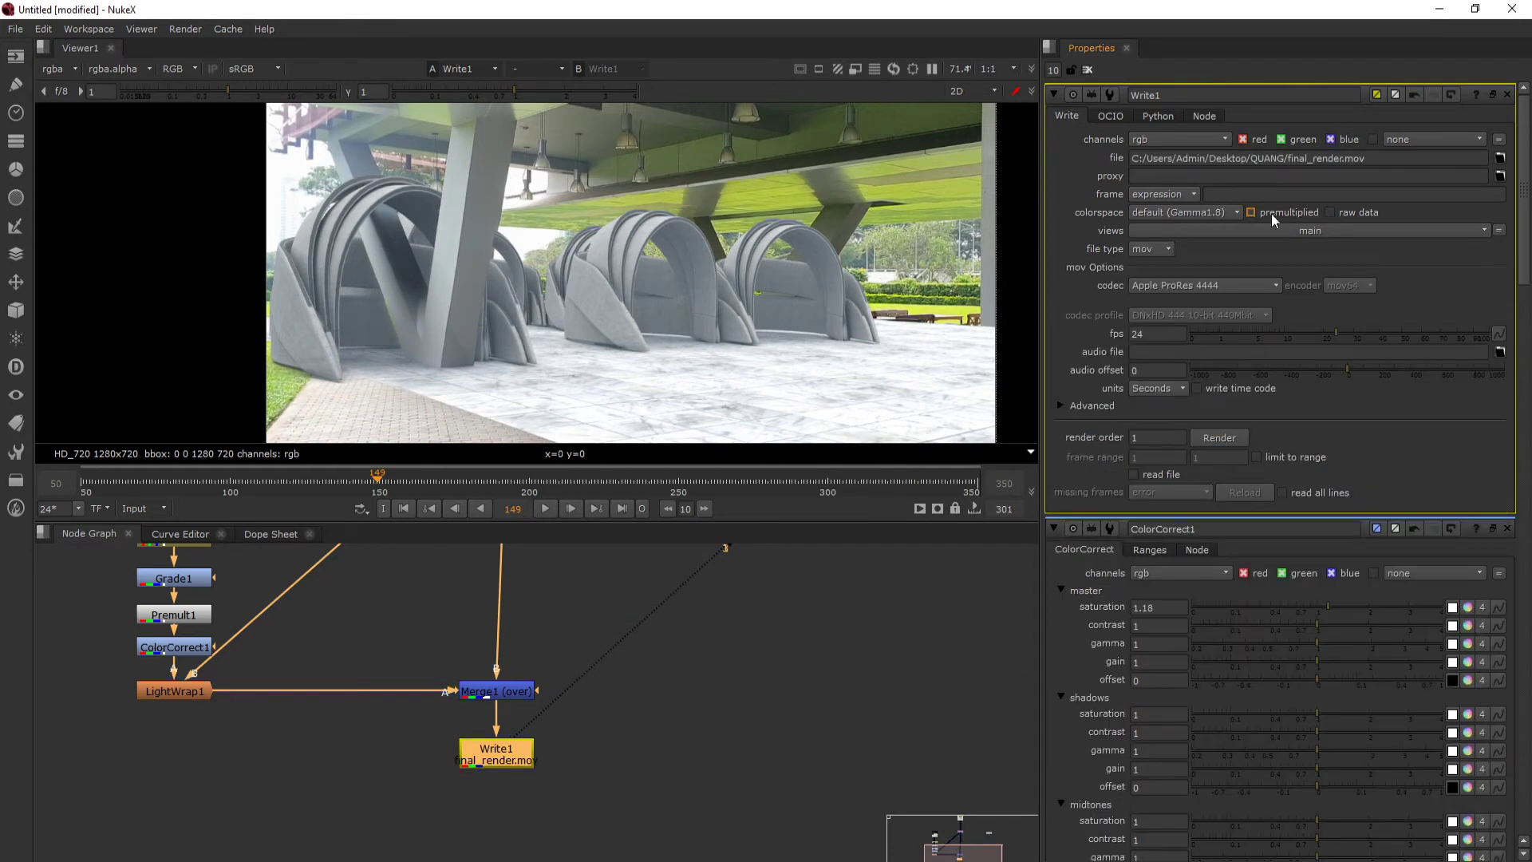
- Set the Write node's codec to Photo - JPEG and its encoder to mov32
click(1163, 286)
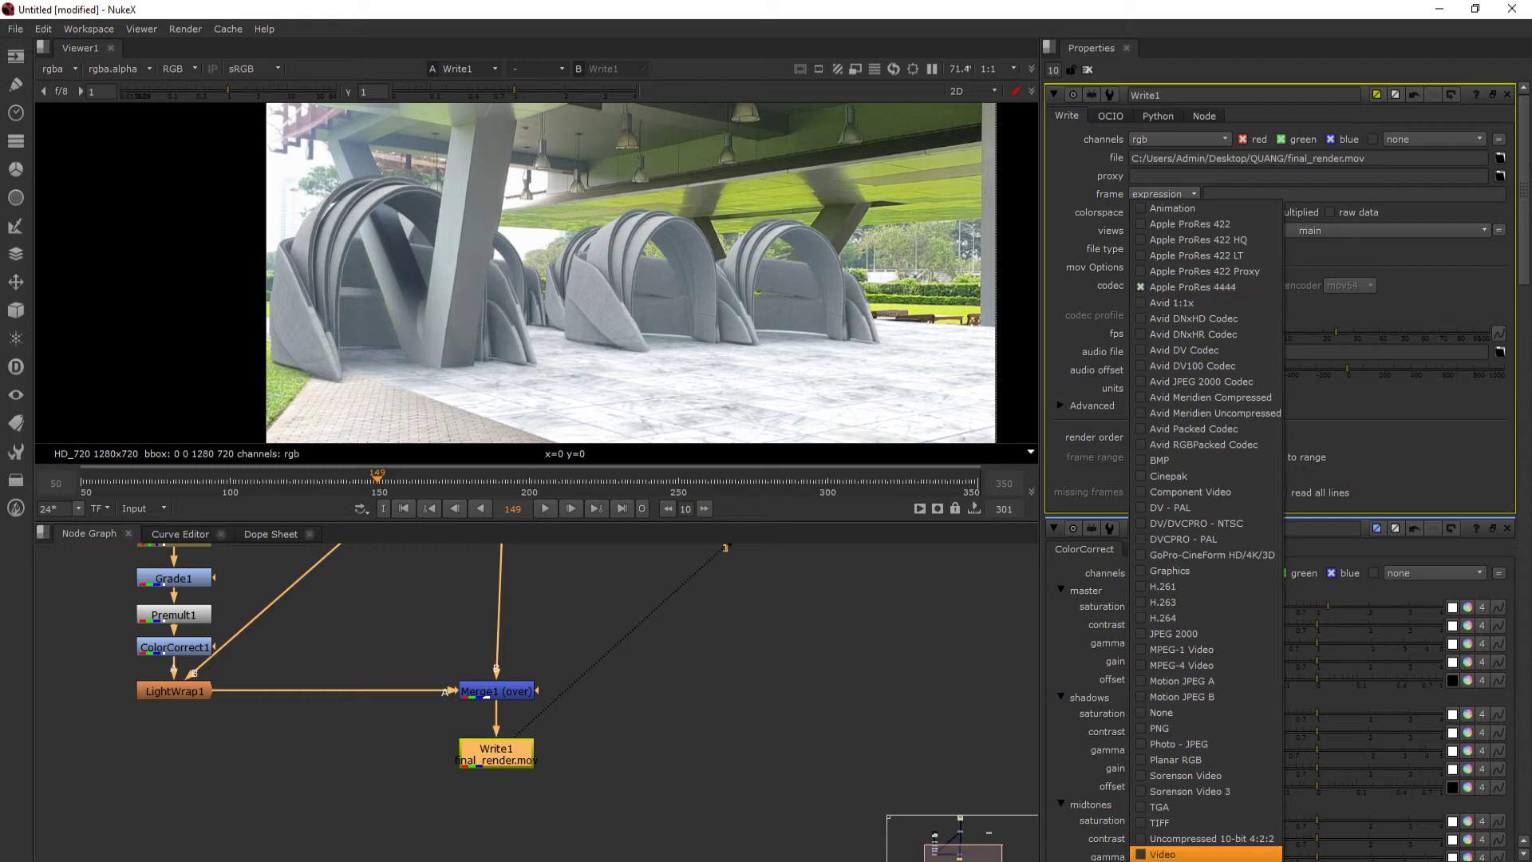
click(1208, 745)
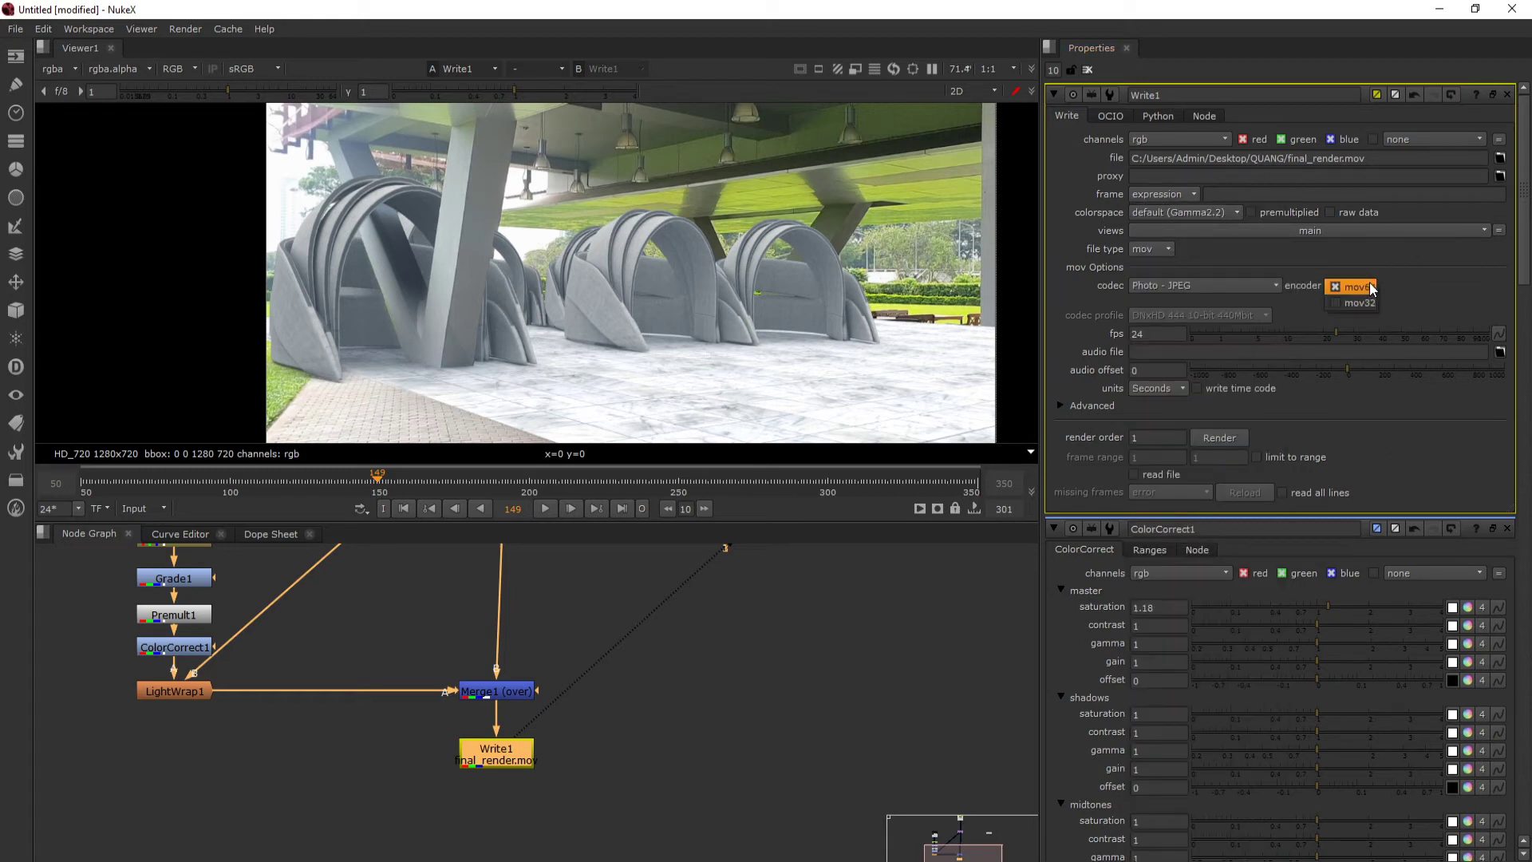
click(1357, 303)
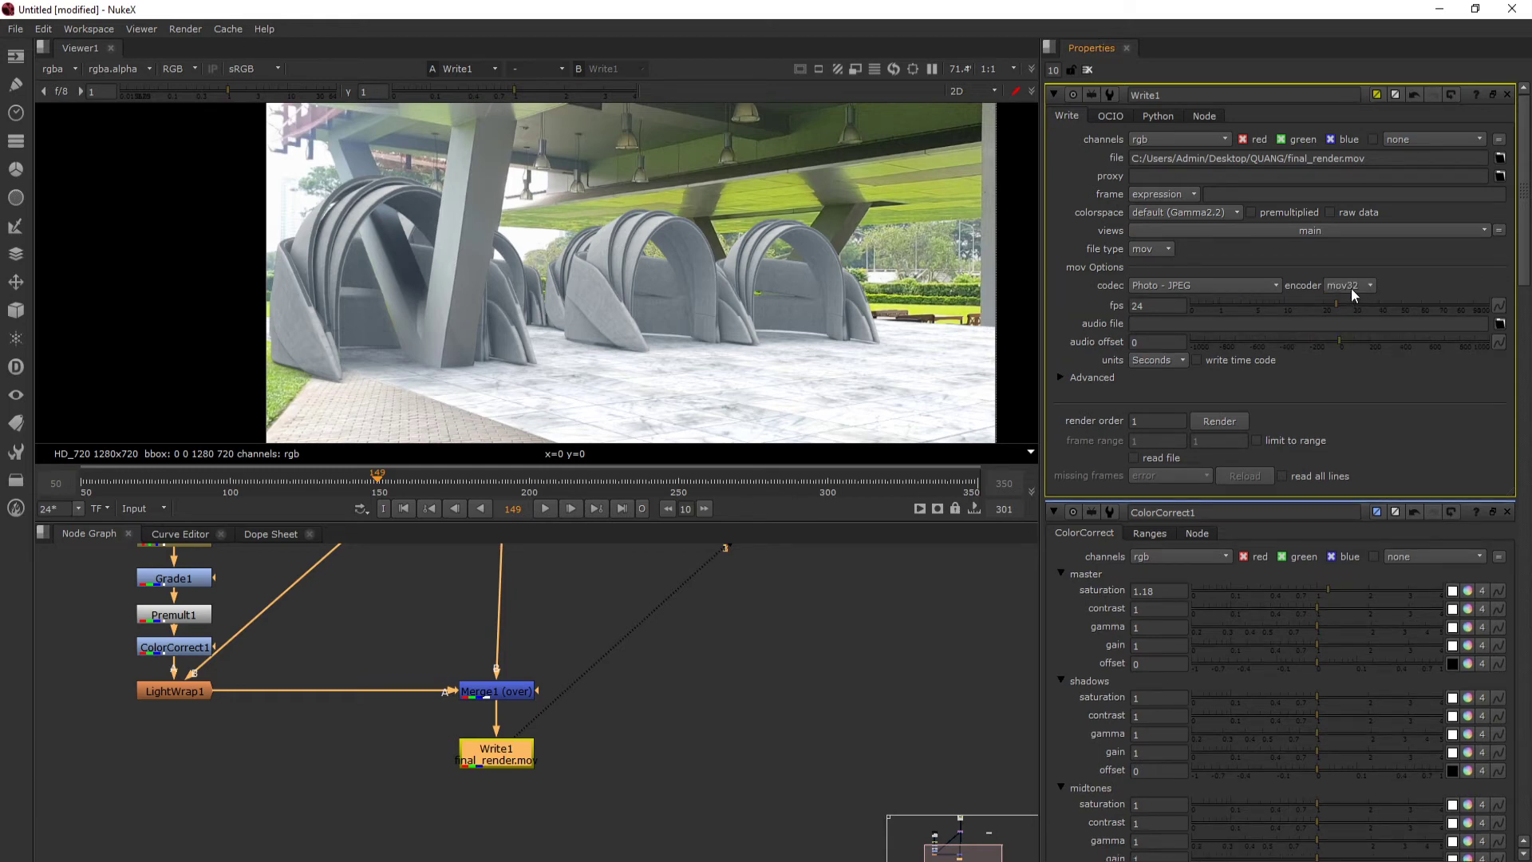
- Render the Write node's output with the frame range set to 50-250
click(1219, 419)
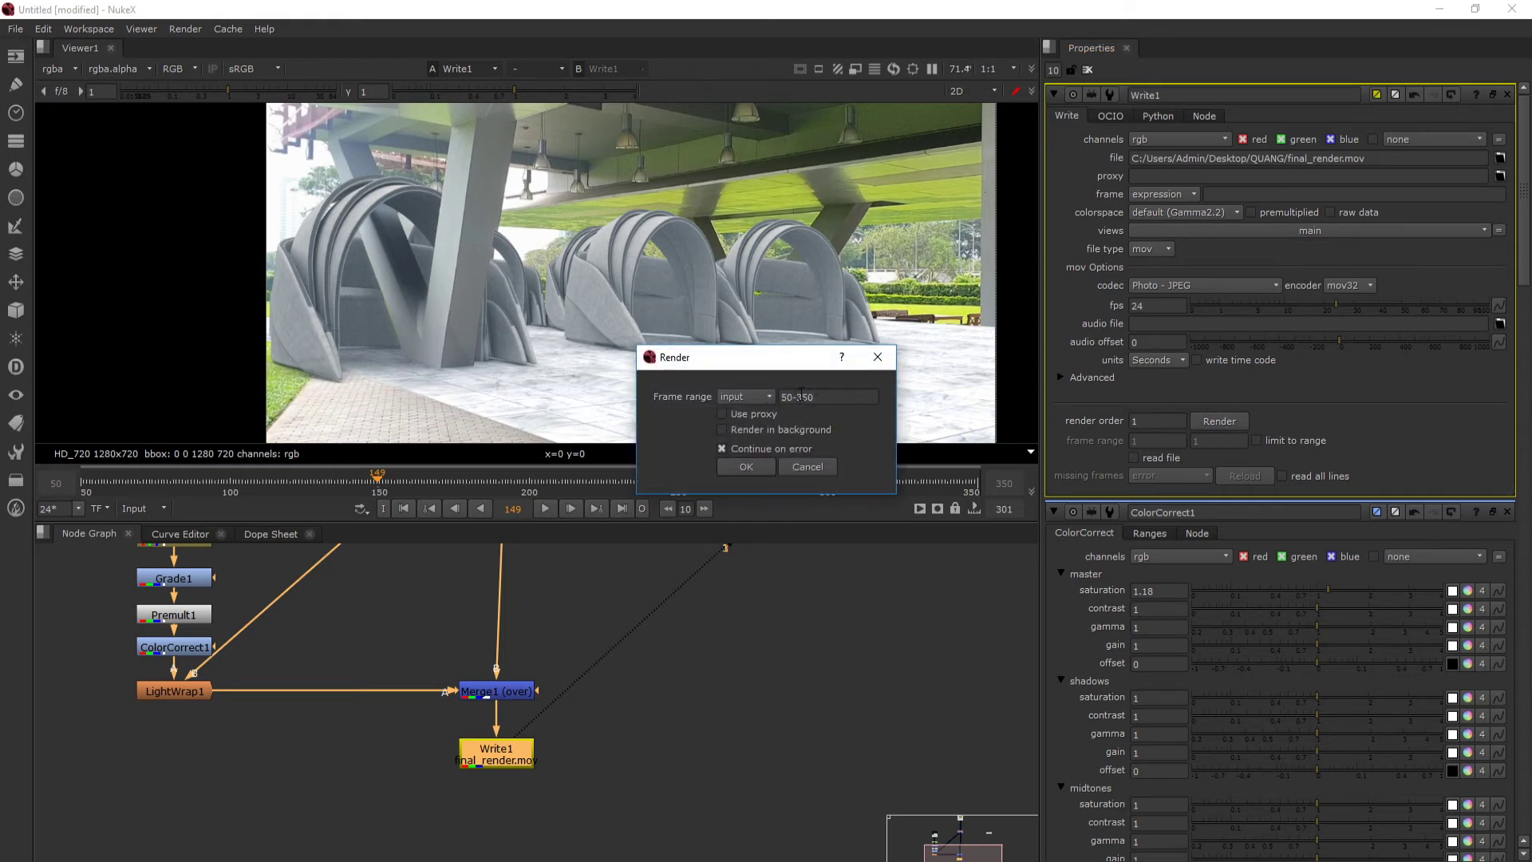
click(827, 396)
double_click(799, 397)
text(250)
click(747, 466)
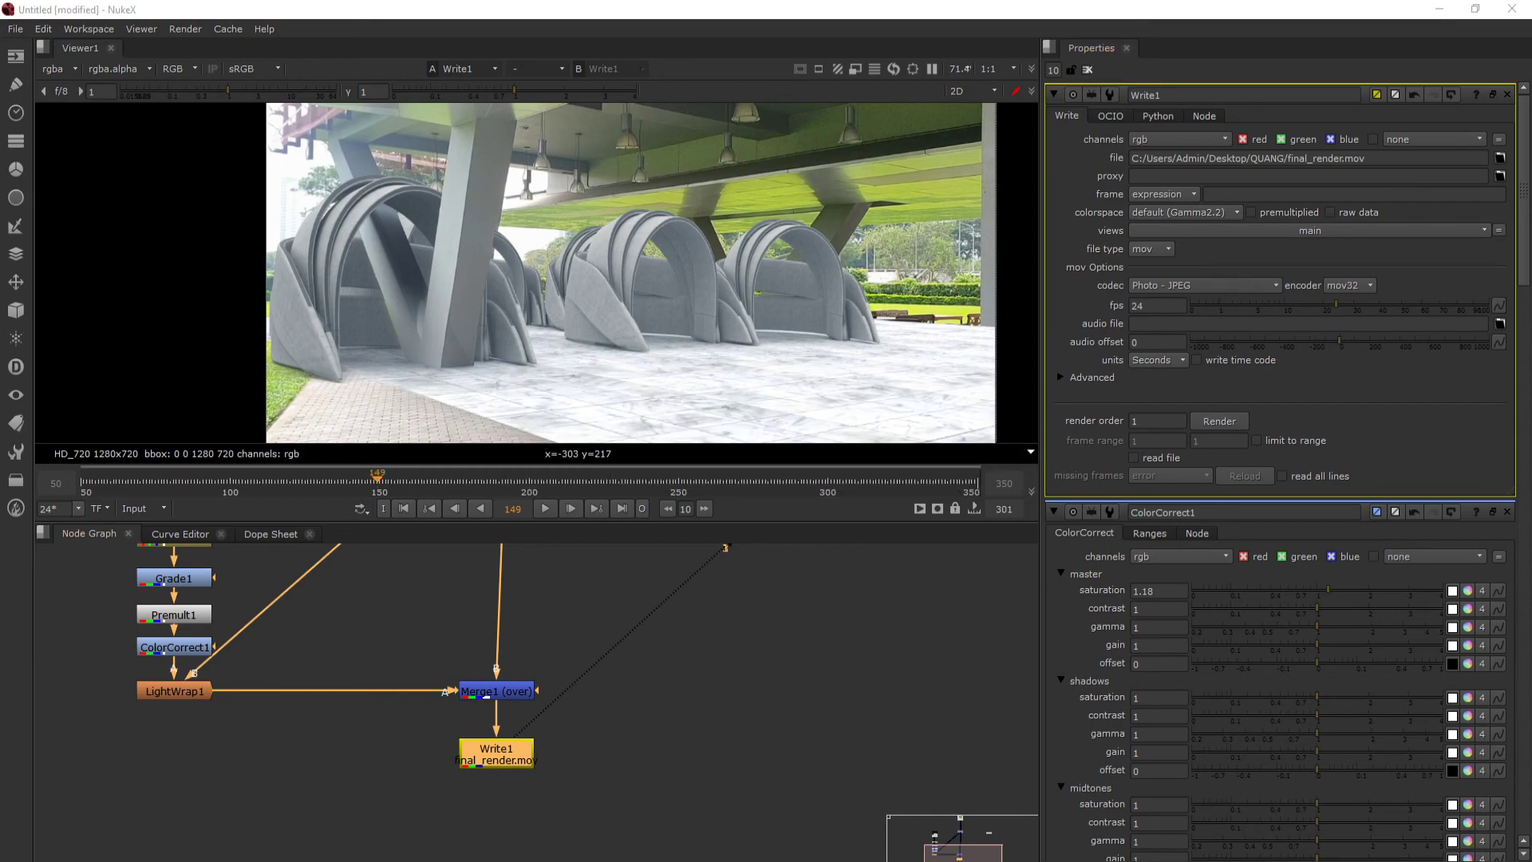
- Switch to File Explorer, play final_render.mov full screen in VLC to review the composite, and close the player
key(alt+Tab)
click(885, 589)
click(854, 389)
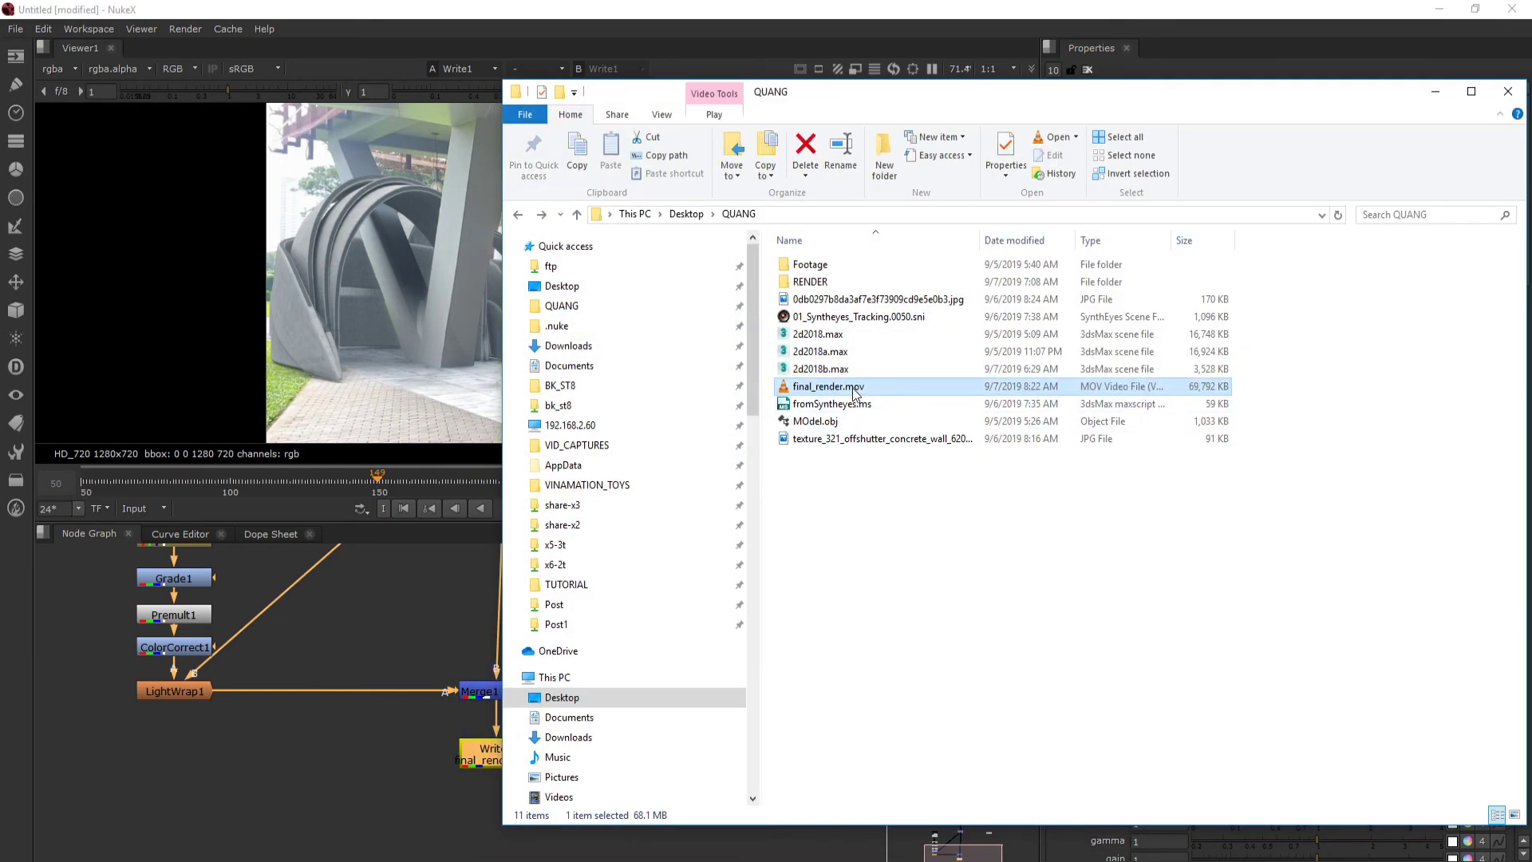
double_click(854, 388)
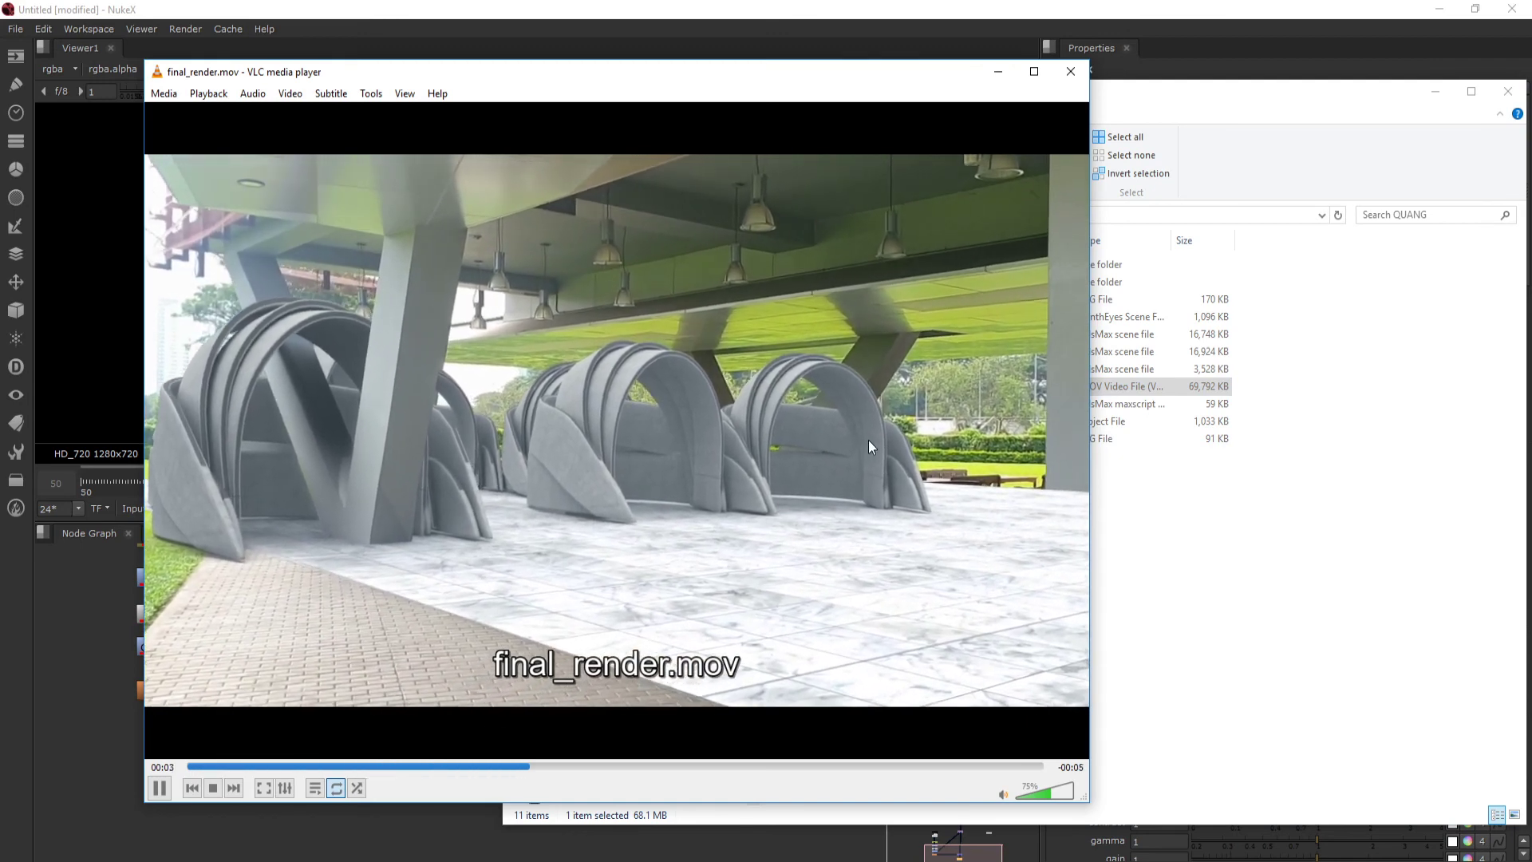
double_click(869, 447)
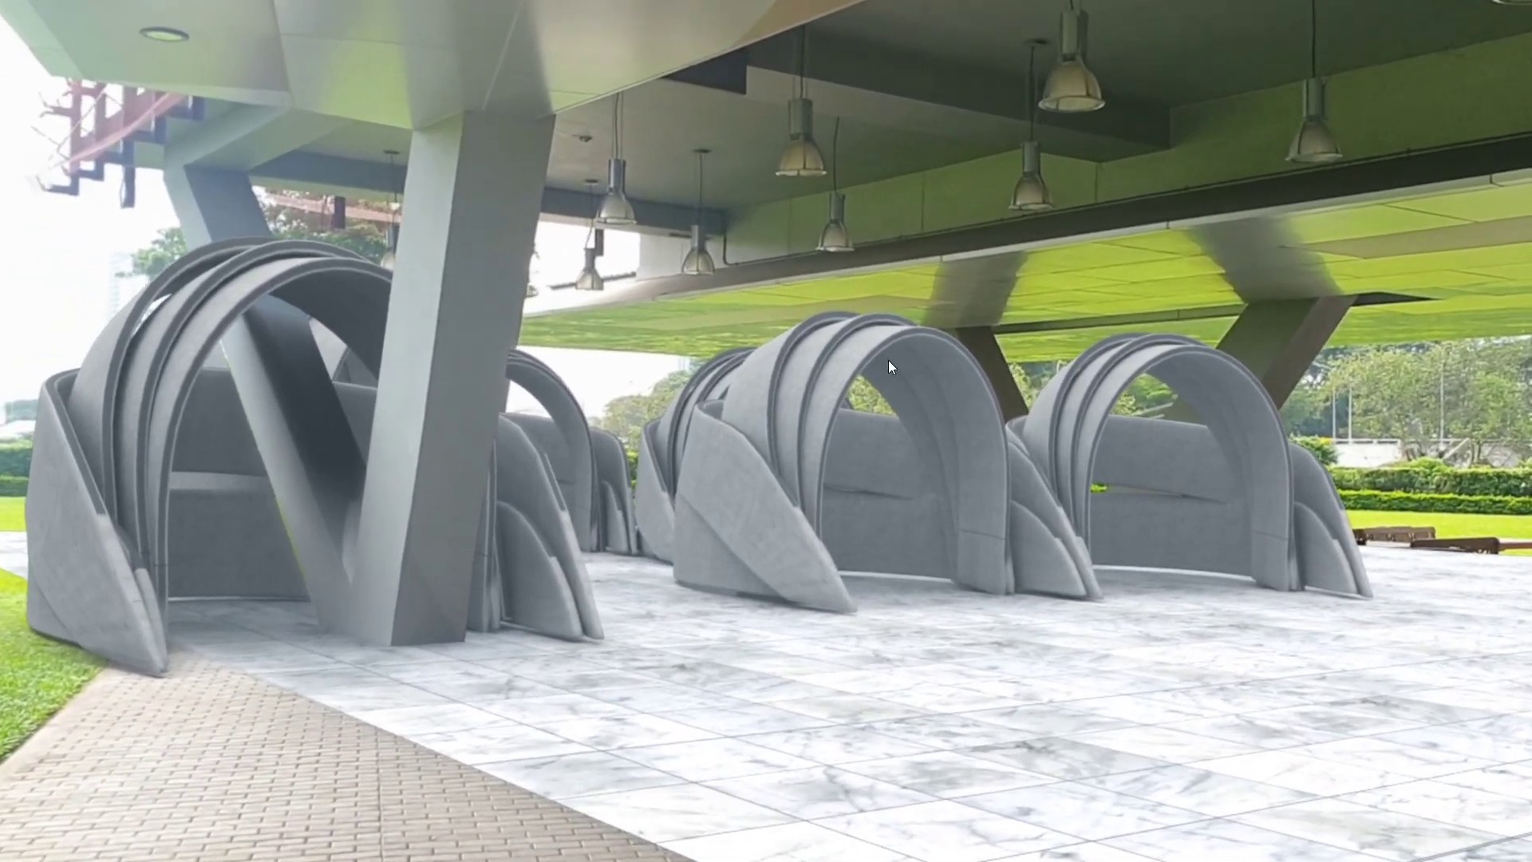
double_click(889, 361)
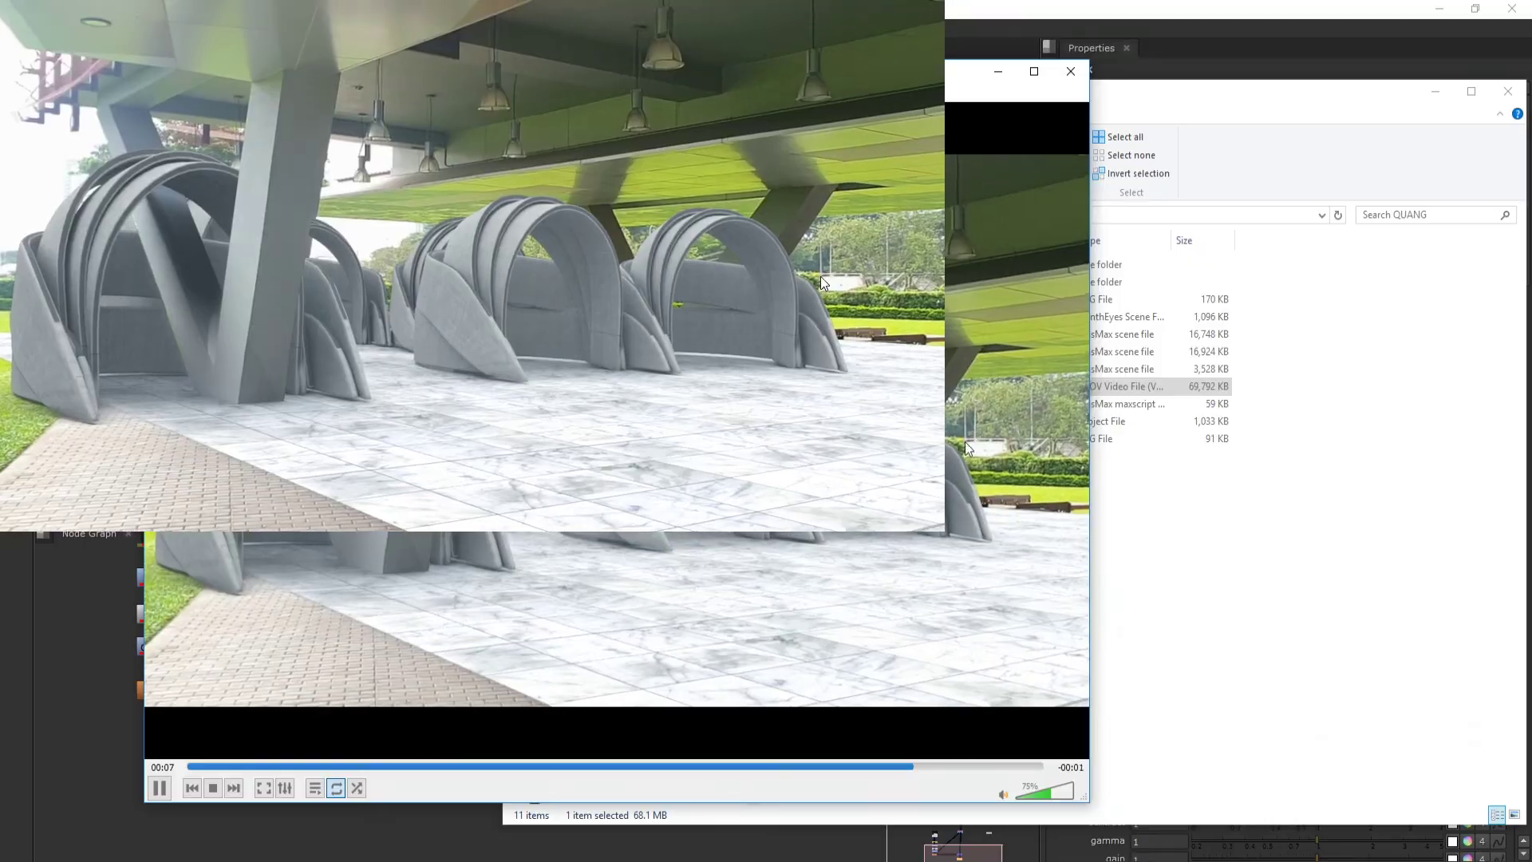
click(1071, 72)
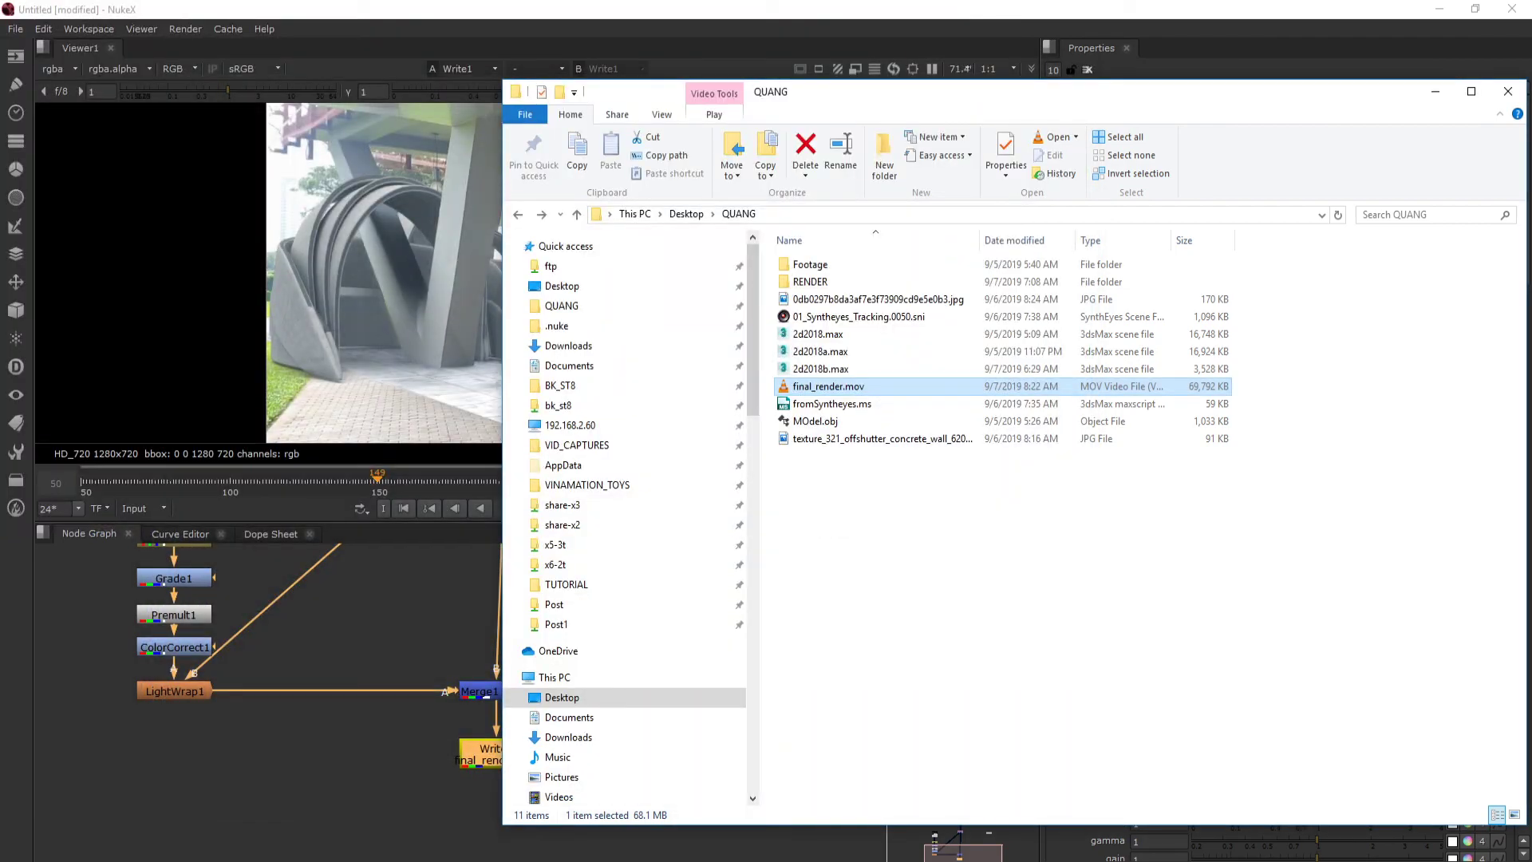